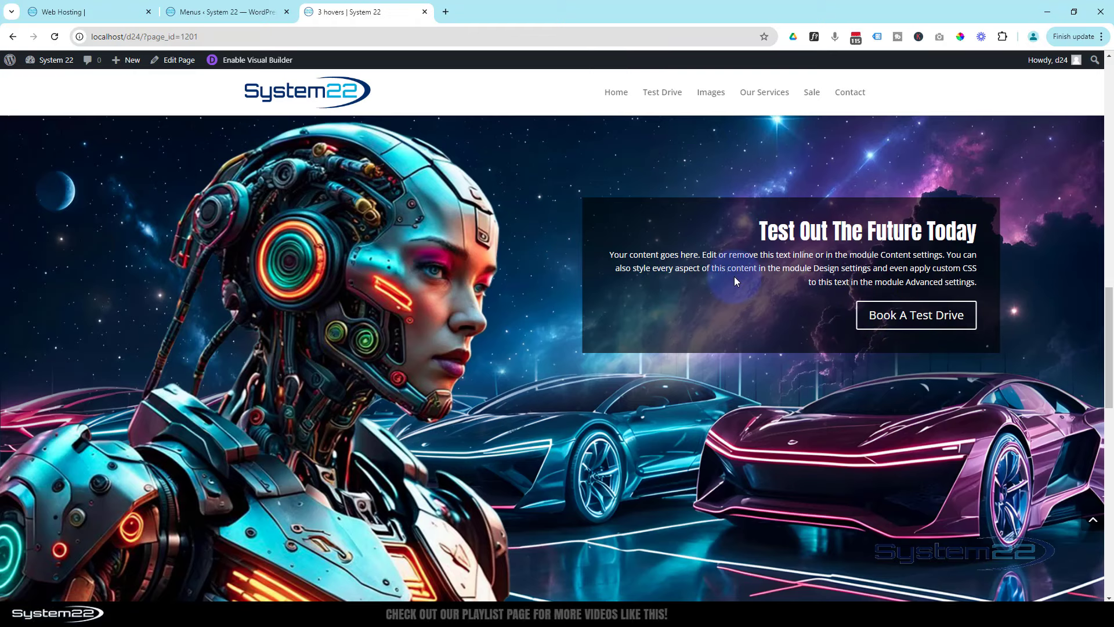
- Preview the page at iPad Air size and examine how the Test Out The Future Today section looks and scrolls
key(F12)
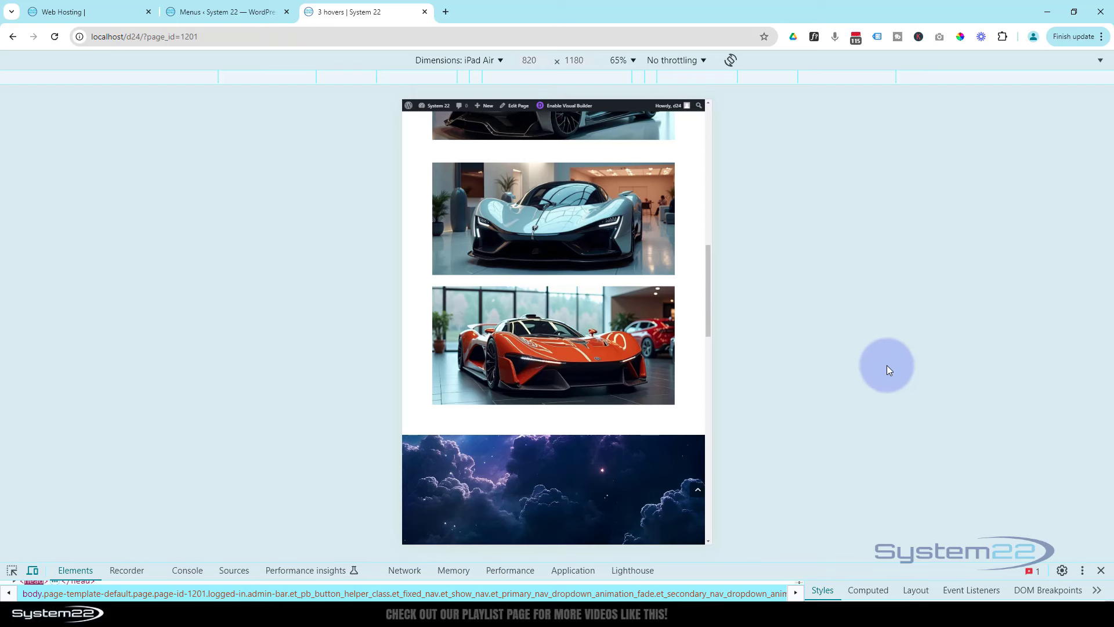
scroll(658, 255, down, 2)
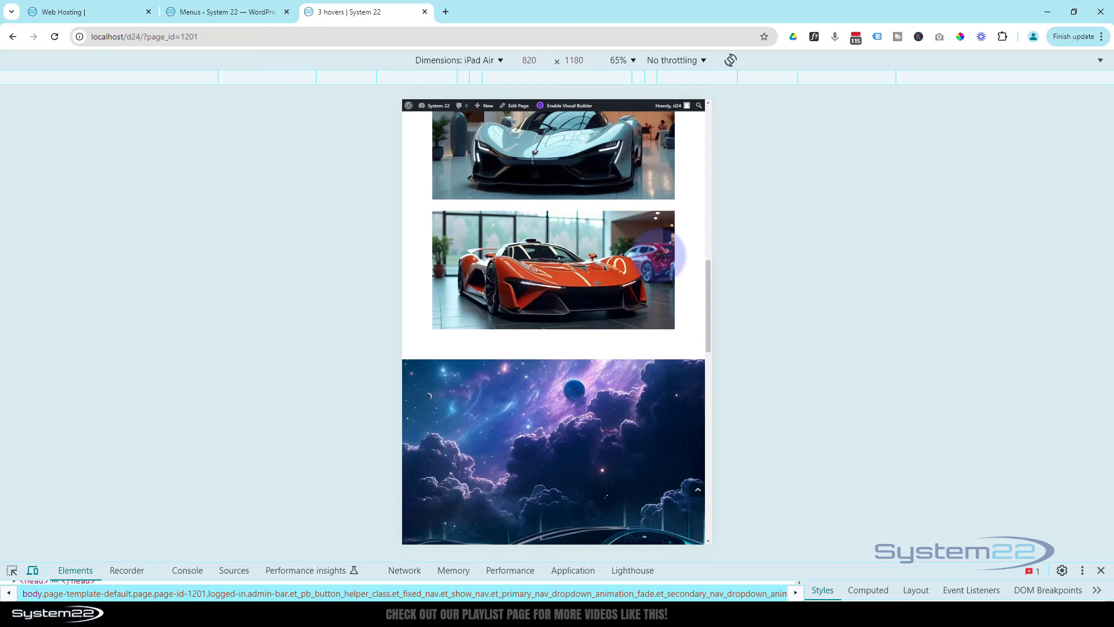
scroll(658, 256, down, 2)
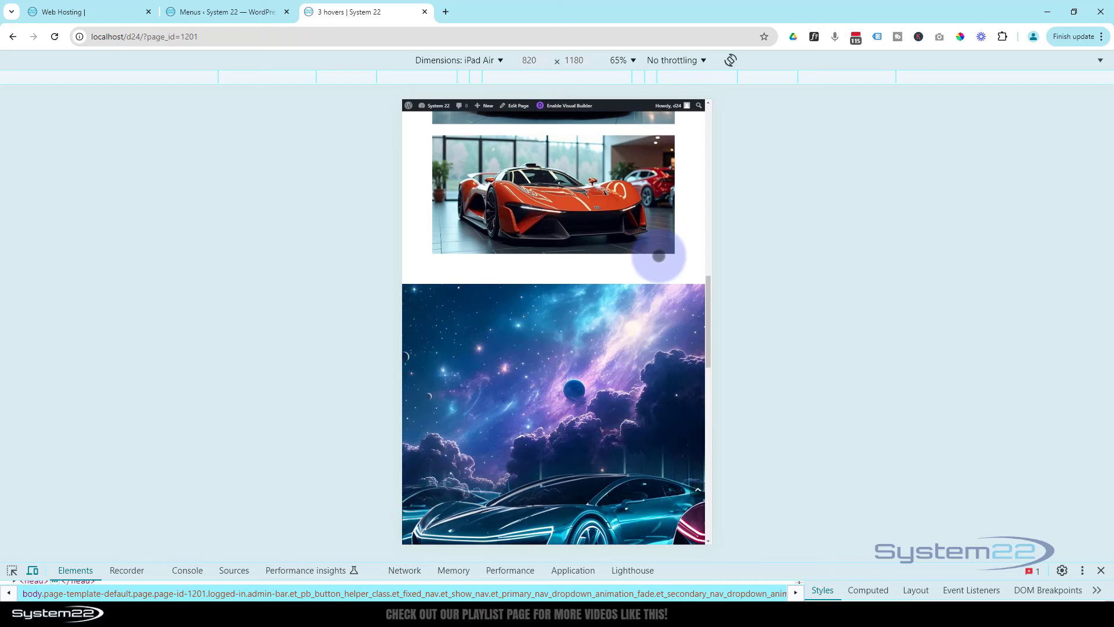
scroll(658, 255, down, 2)
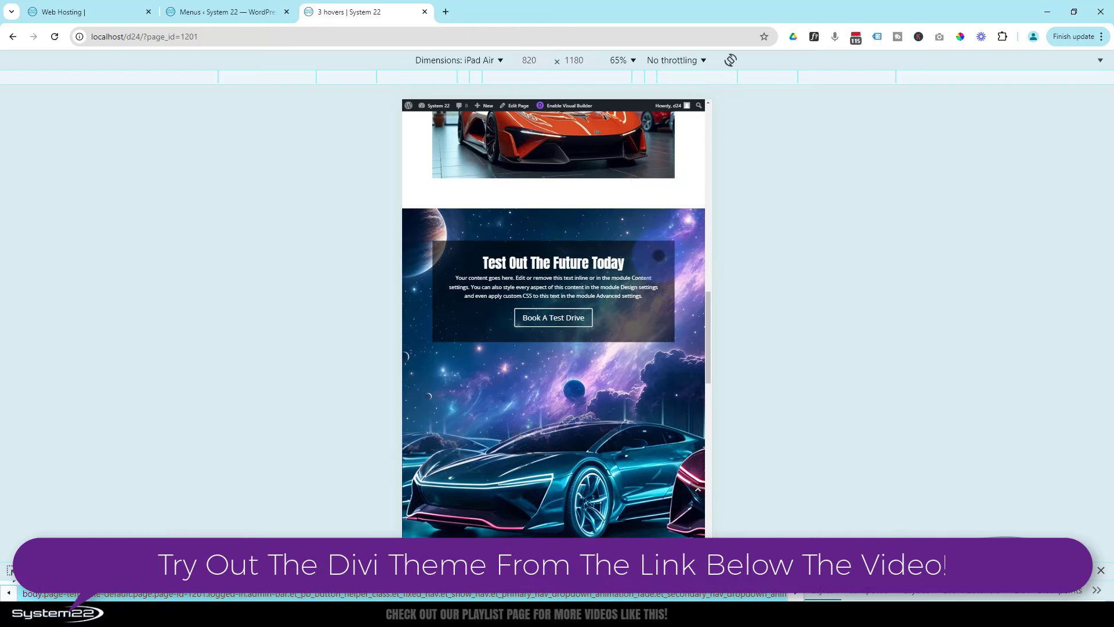
scroll(659, 255, down, 3)
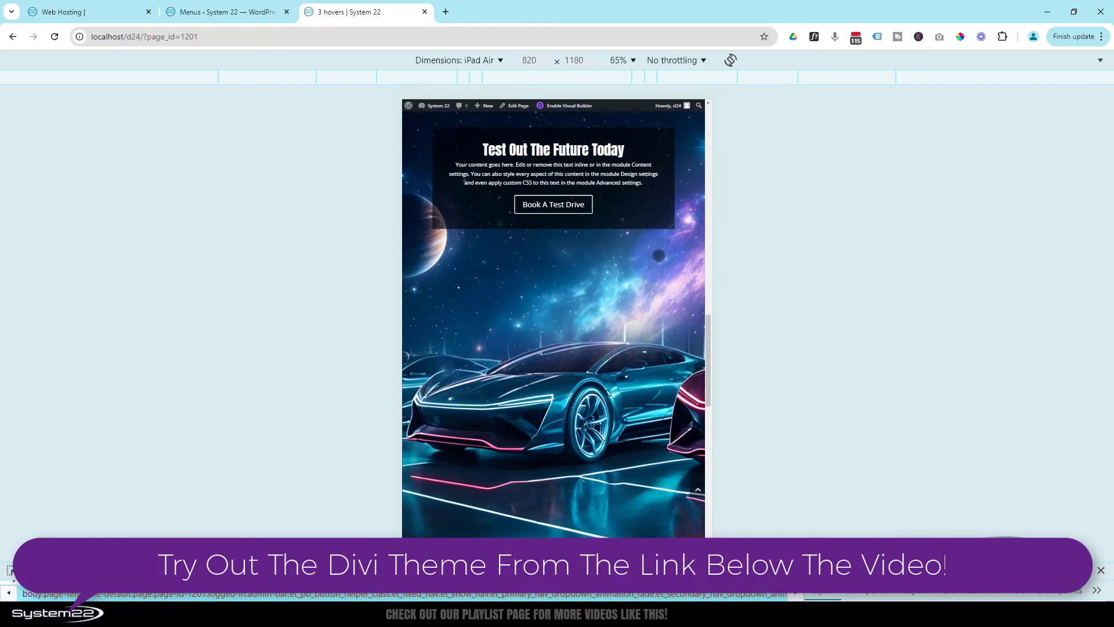
scroll(659, 255, down, 6)
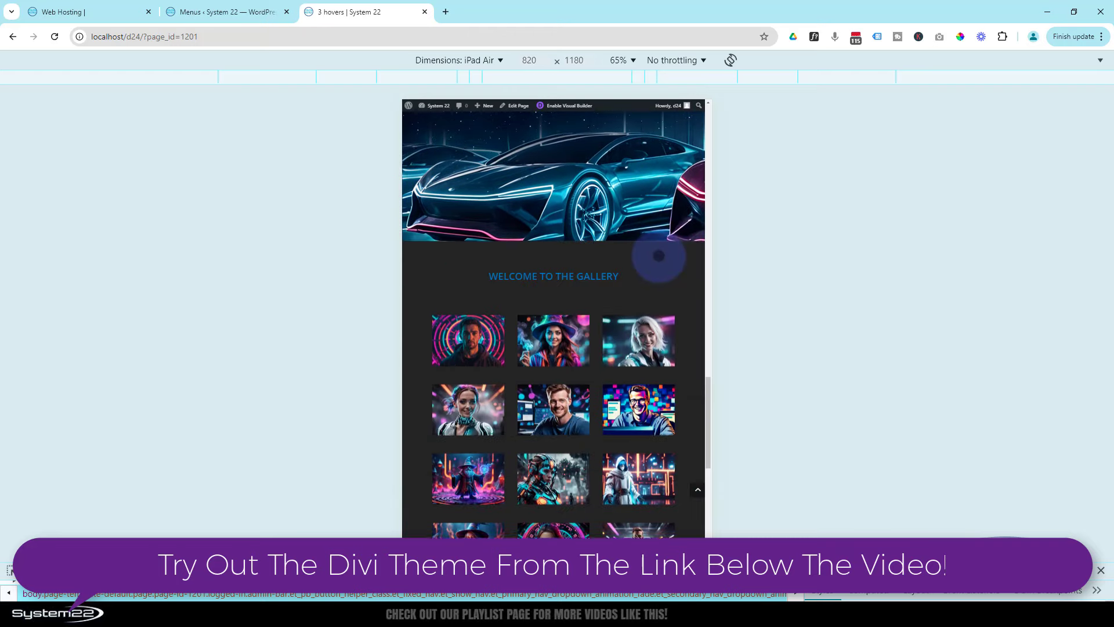
scroll(659, 256, up, 8)
scroll(553, 325, up, 3)
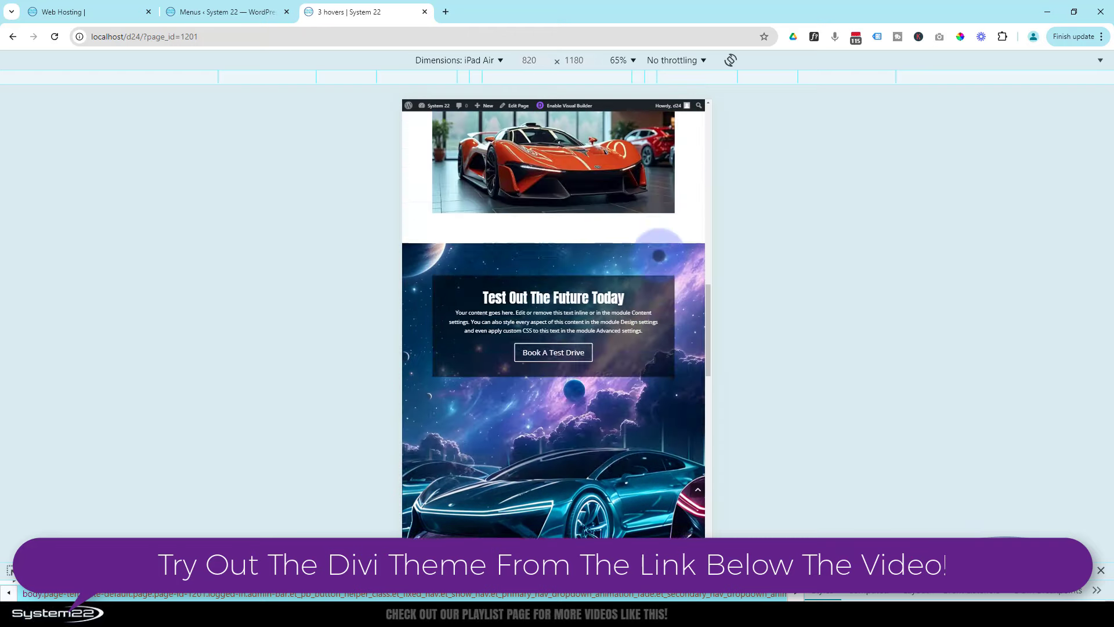
- Examine the Test Out The Future Today section and car images at iPhone 12 Pro size, and return to the desktop view
click(439, 61)
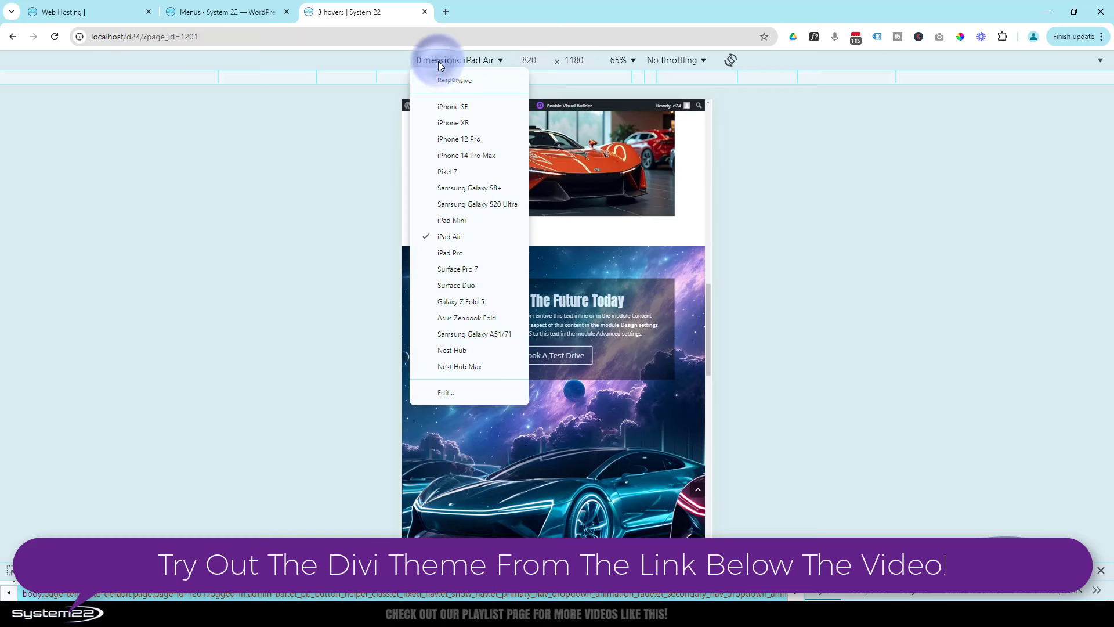
click(453, 140)
scroll(582, 209, down, 3)
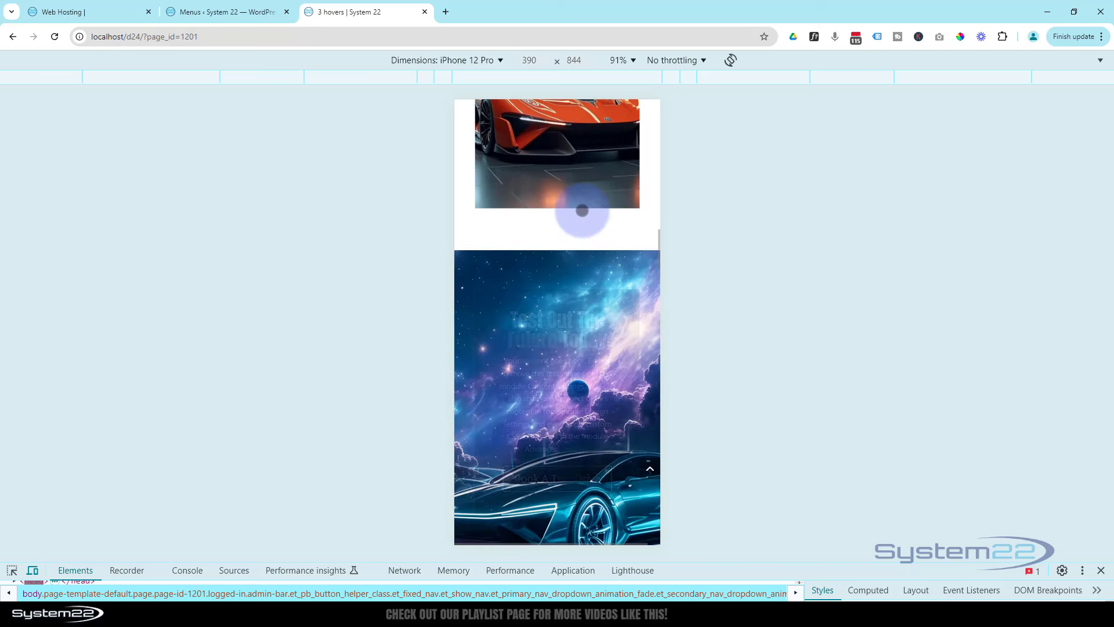
scroll(582, 208, down, 2)
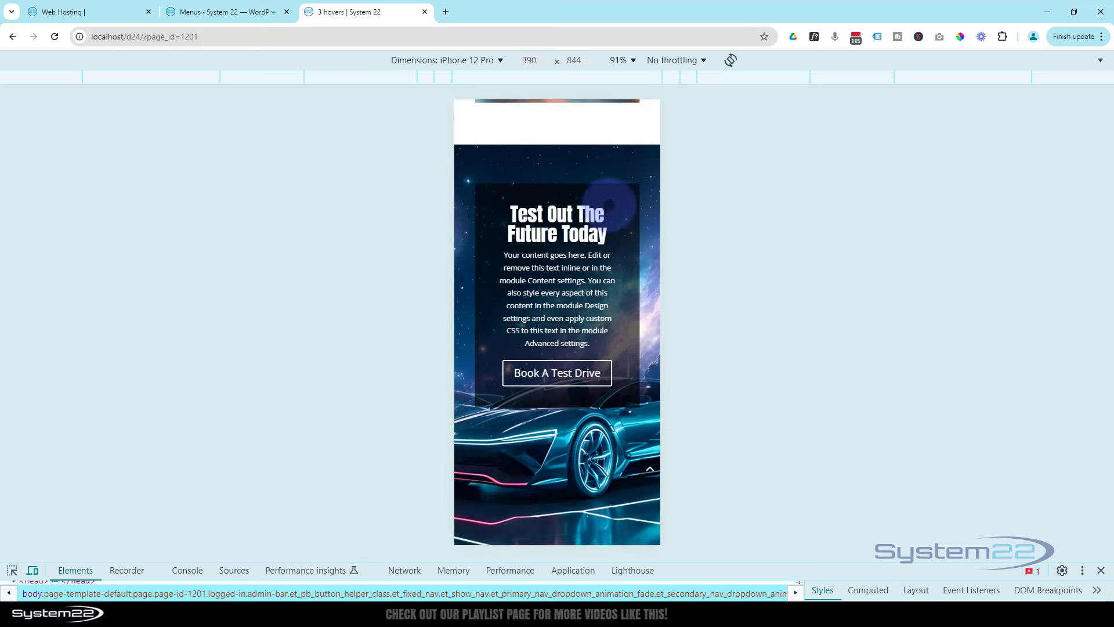
scroll(618, 201, down, 4)
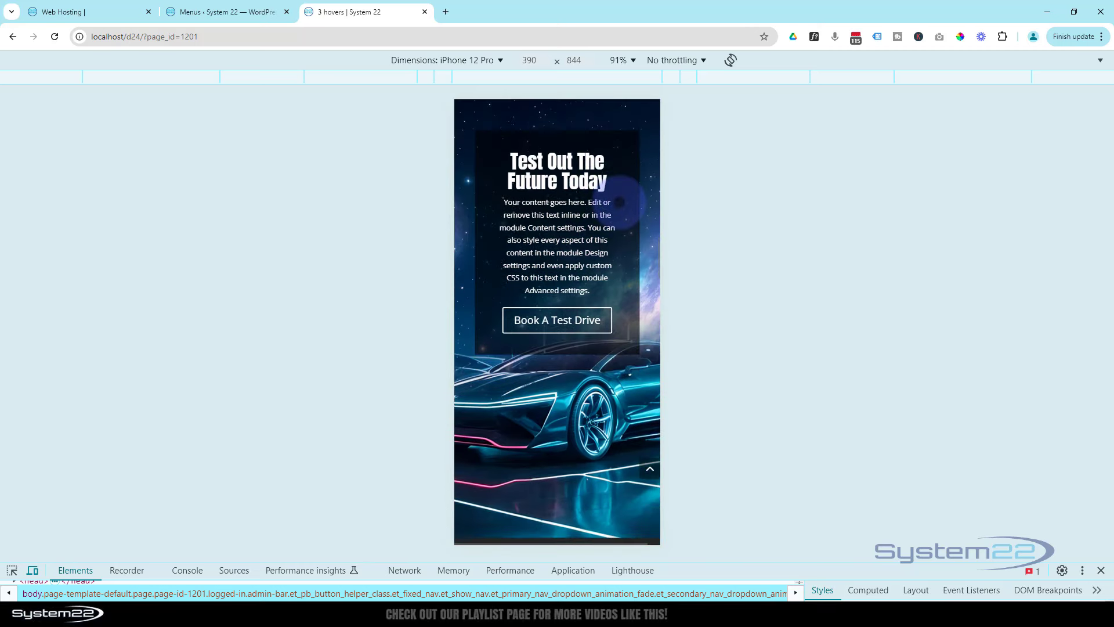
scroll(618, 201, down, 2)
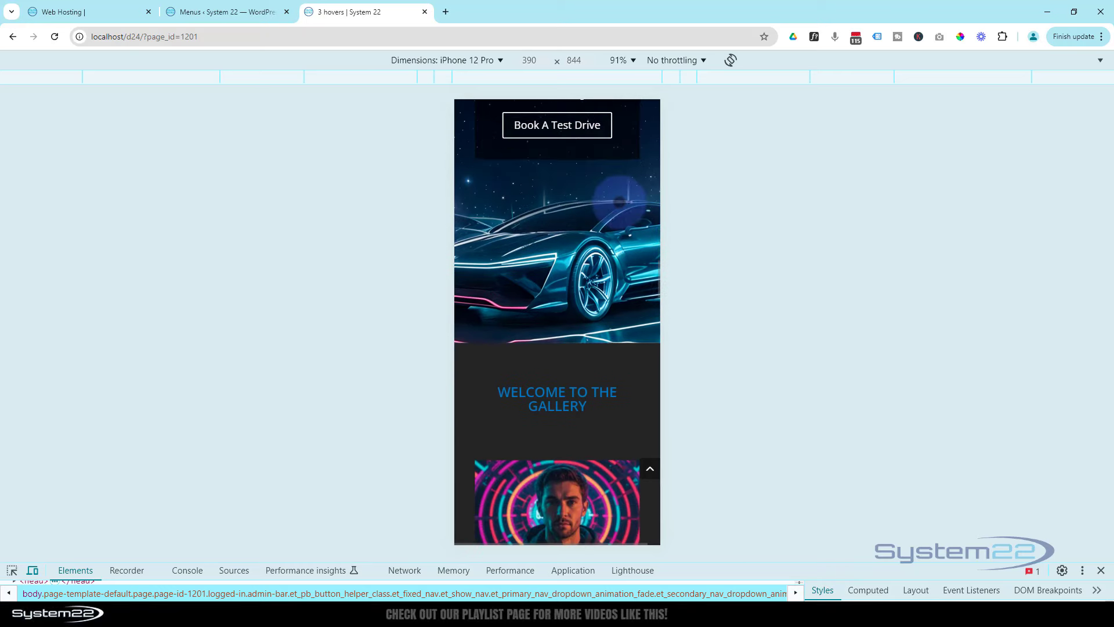
scroll(618, 201, down, 2)
scroll(619, 201, up, 10)
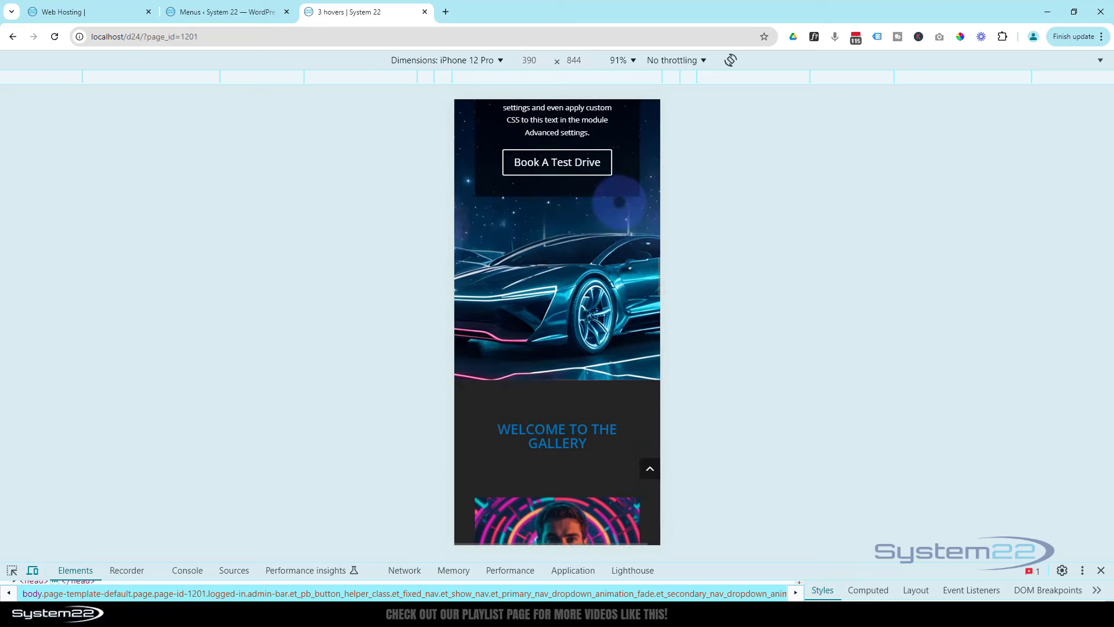
scroll(619, 201, up, 10)
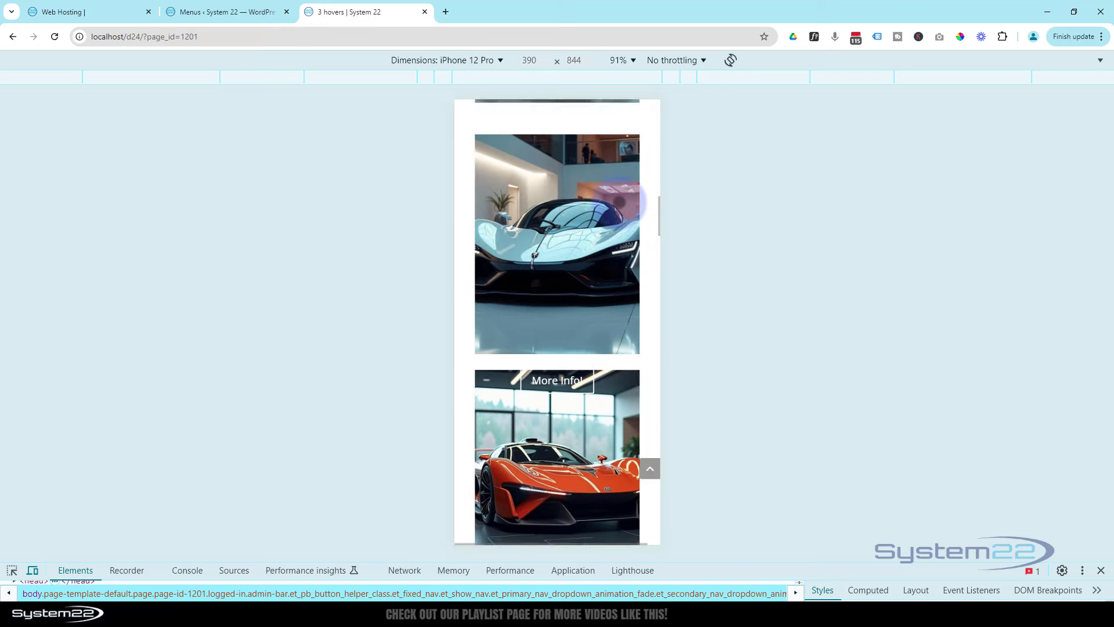
scroll(527, 179, up, 3)
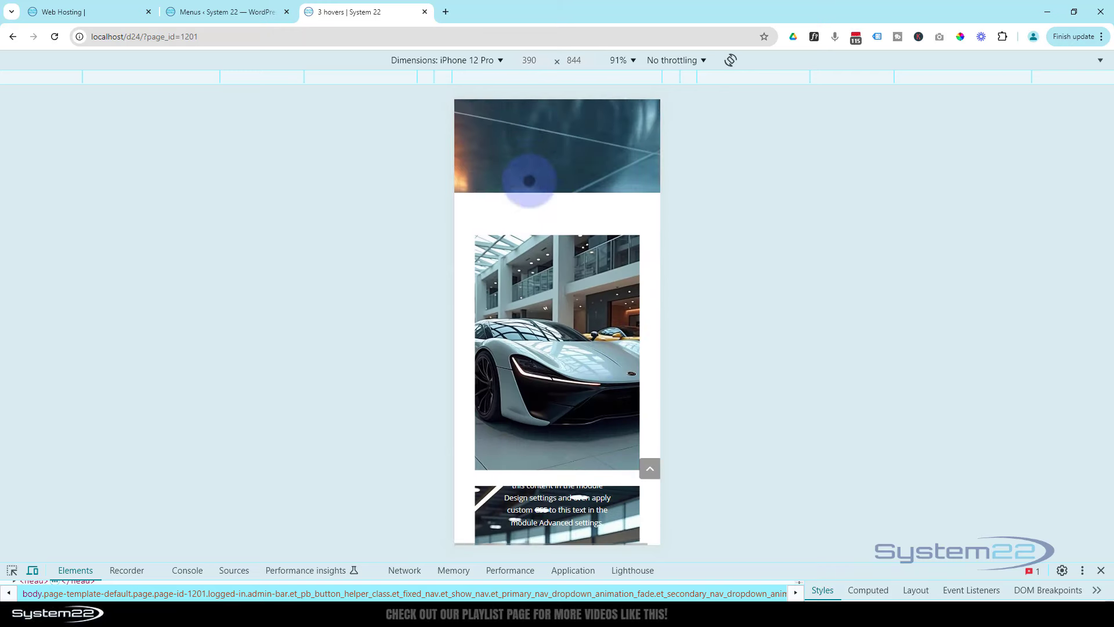
click(1101, 571)
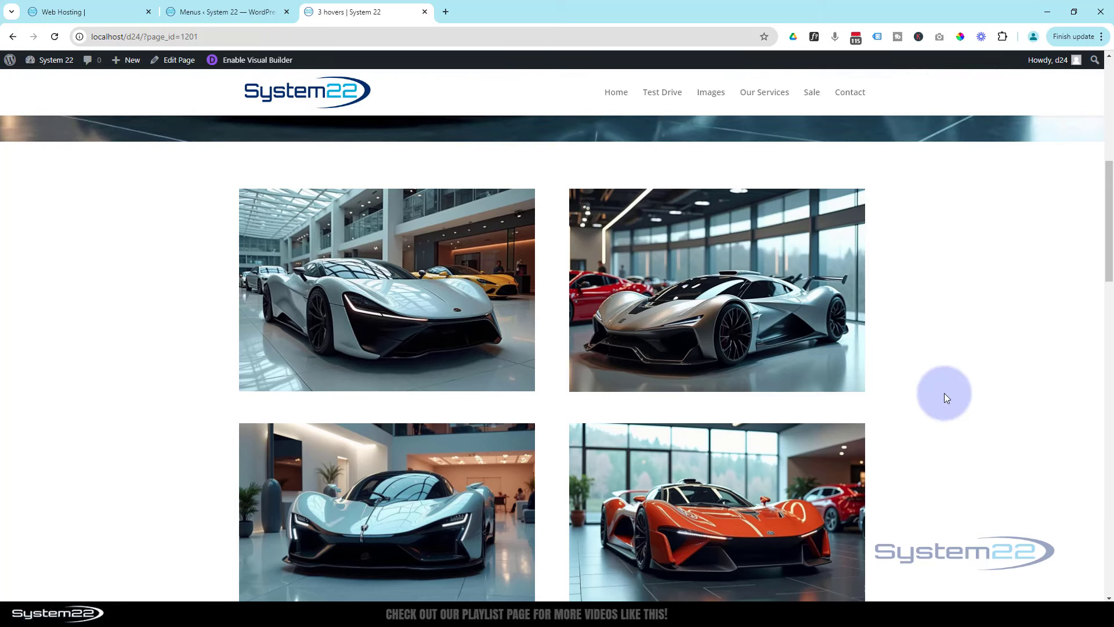
- Jump to the page's Test Drive section and open the page in the Visual Builder
click(276, 58)
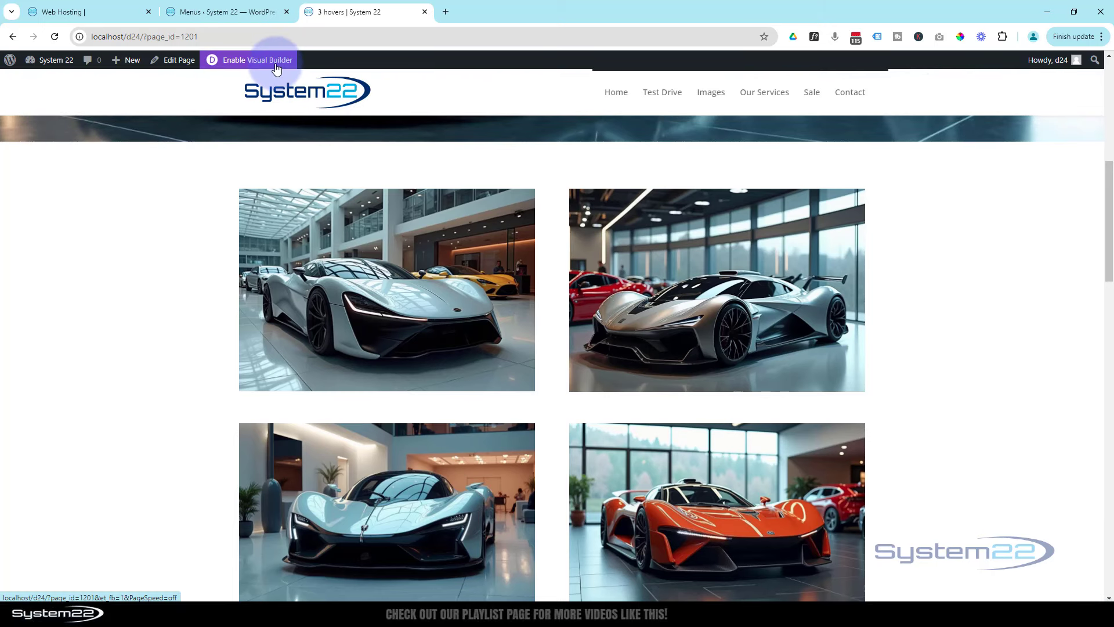
click(663, 94)
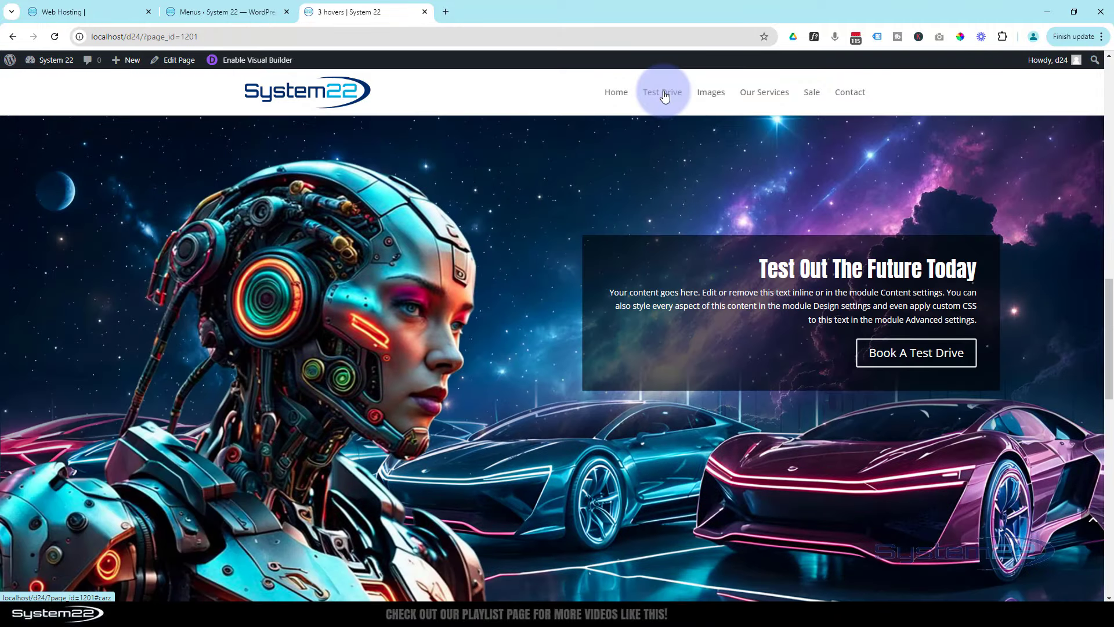
click(253, 60)
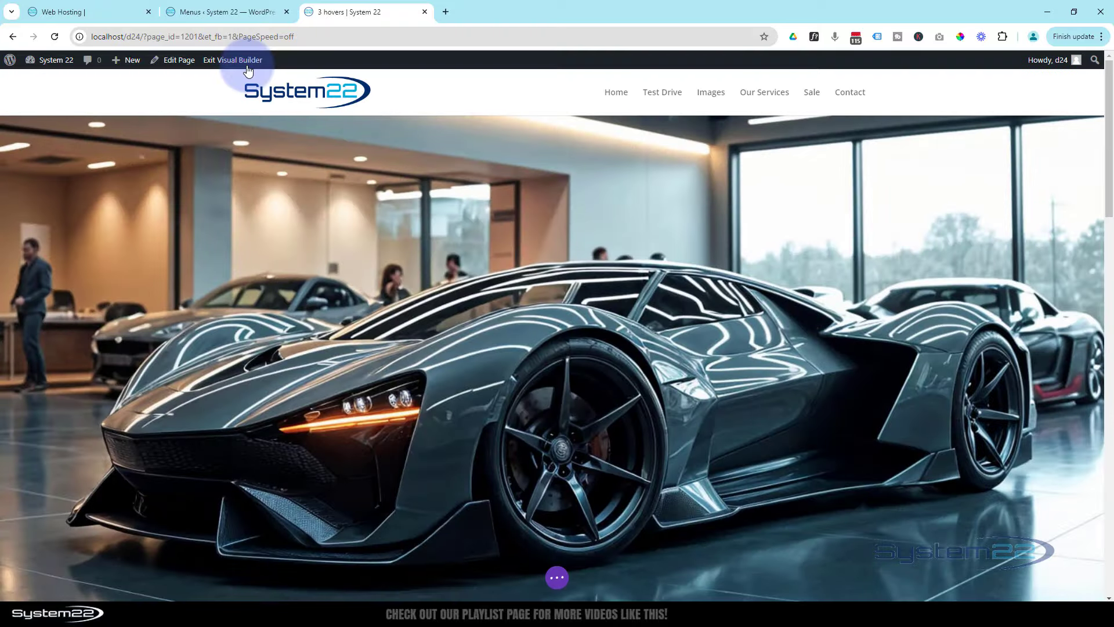
- Delete the Test Out The Future Today section above the gallery
scroll(396, 226, down, 10)
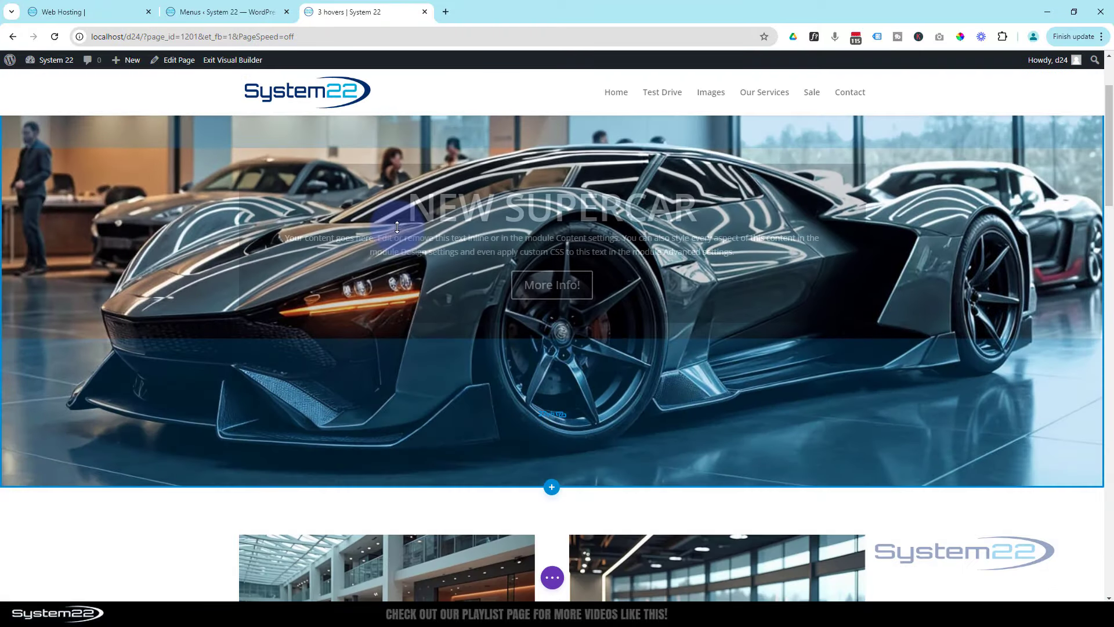
scroll(397, 227, down, 7)
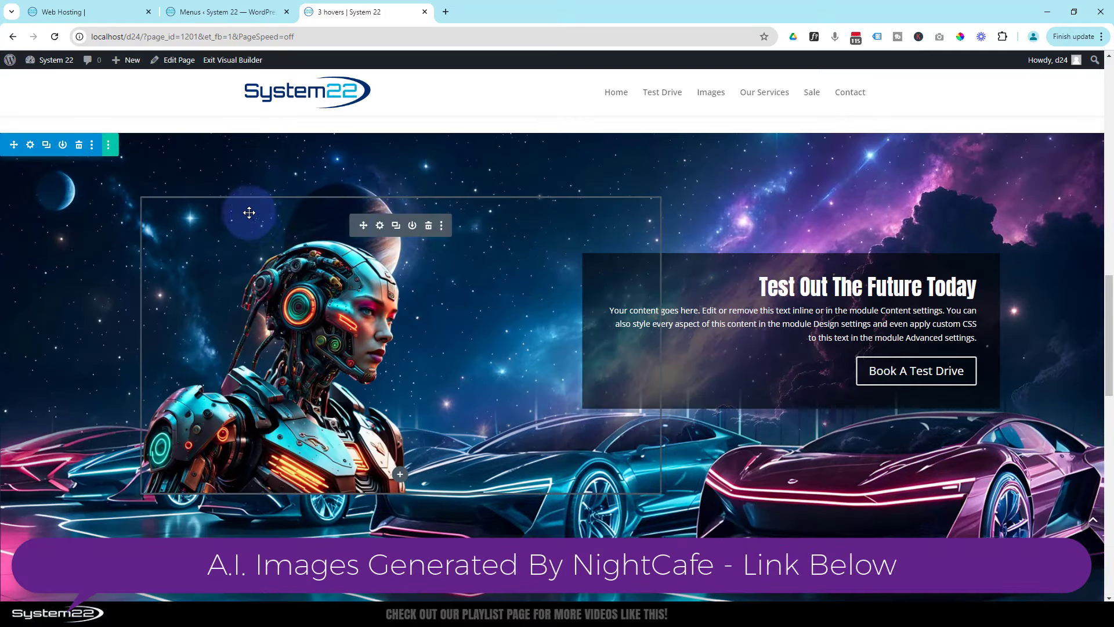
click(80, 146)
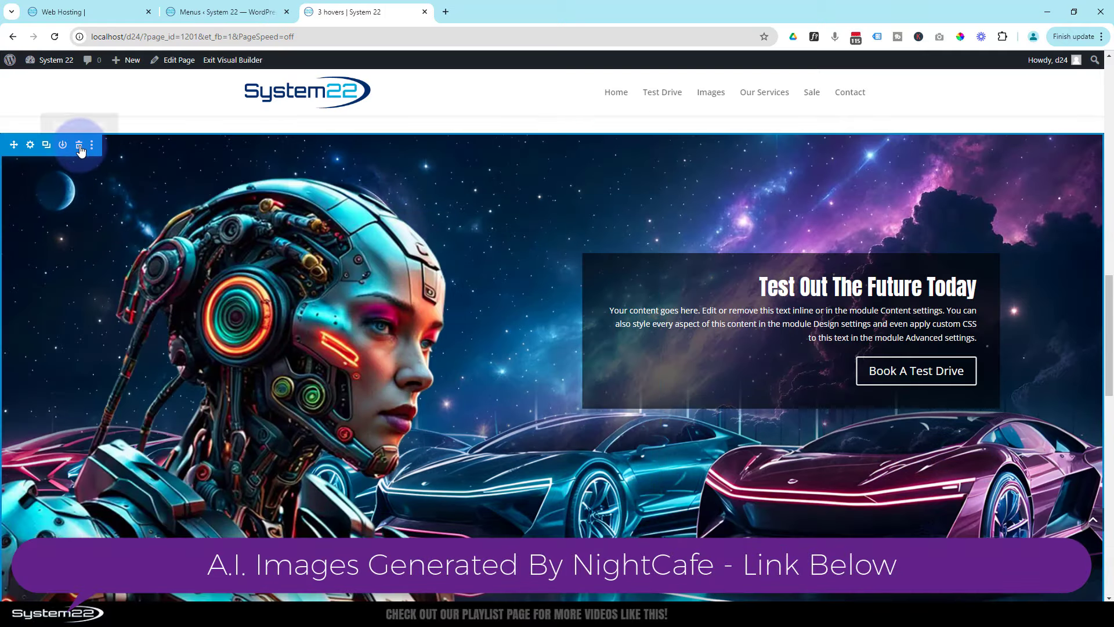
click(80, 150)
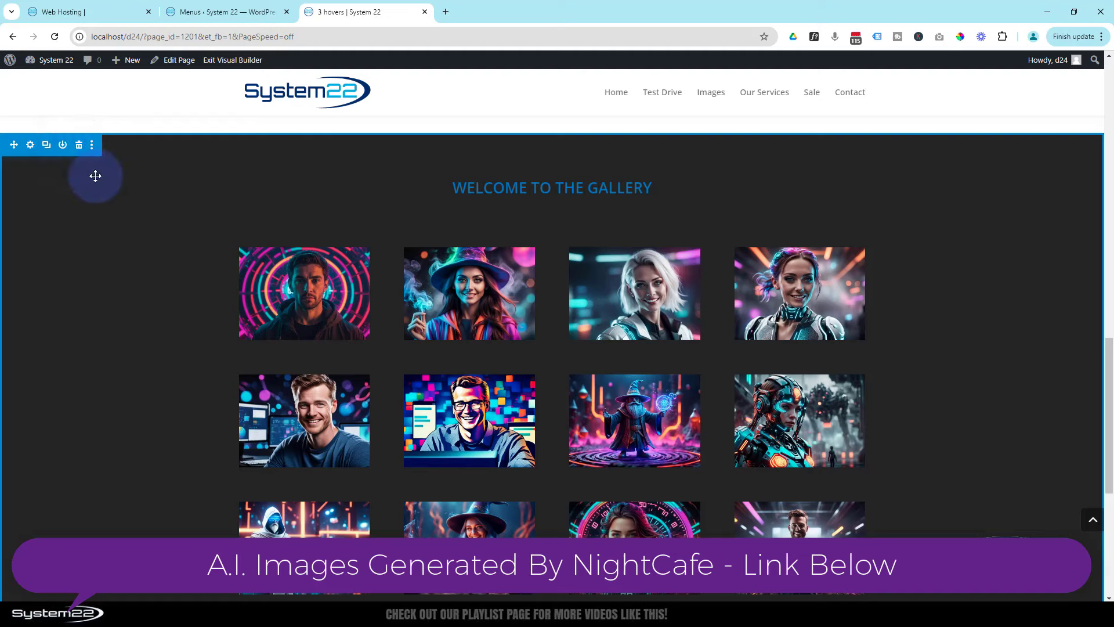
- Insert a regular section with a row of two equal columns between the car images and the gallery
scroll(94, 172, up, 3)
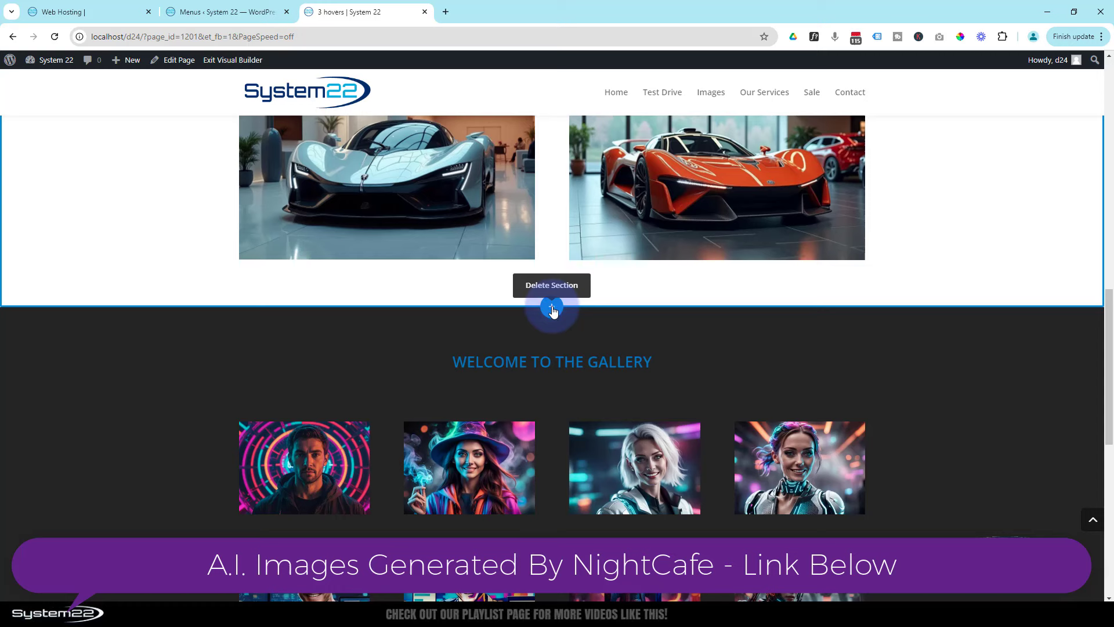
click(552, 308)
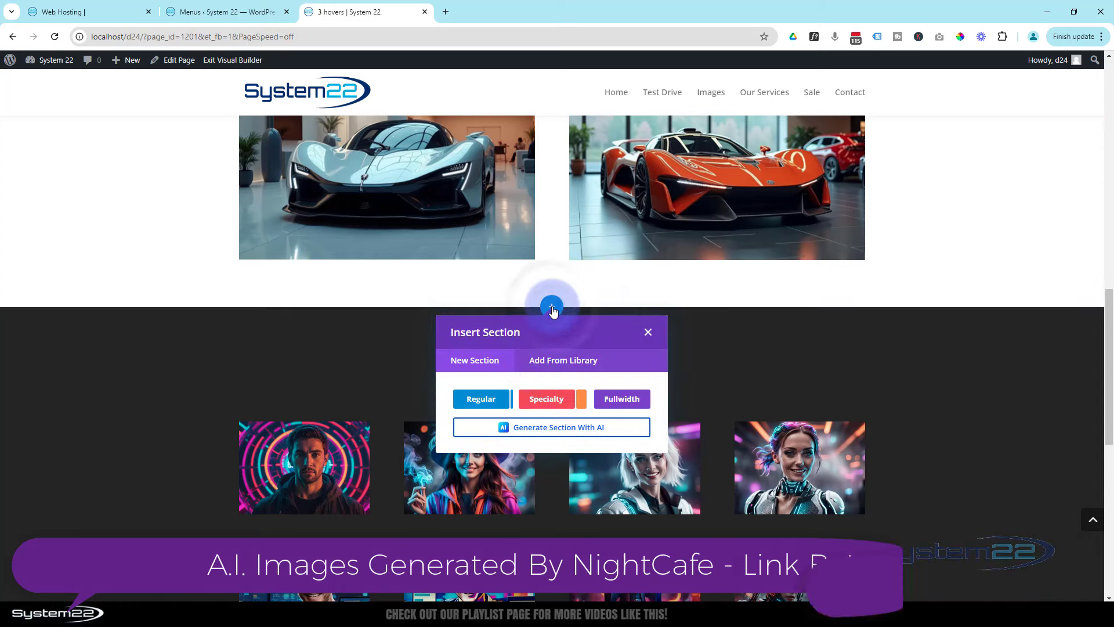
click(474, 403)
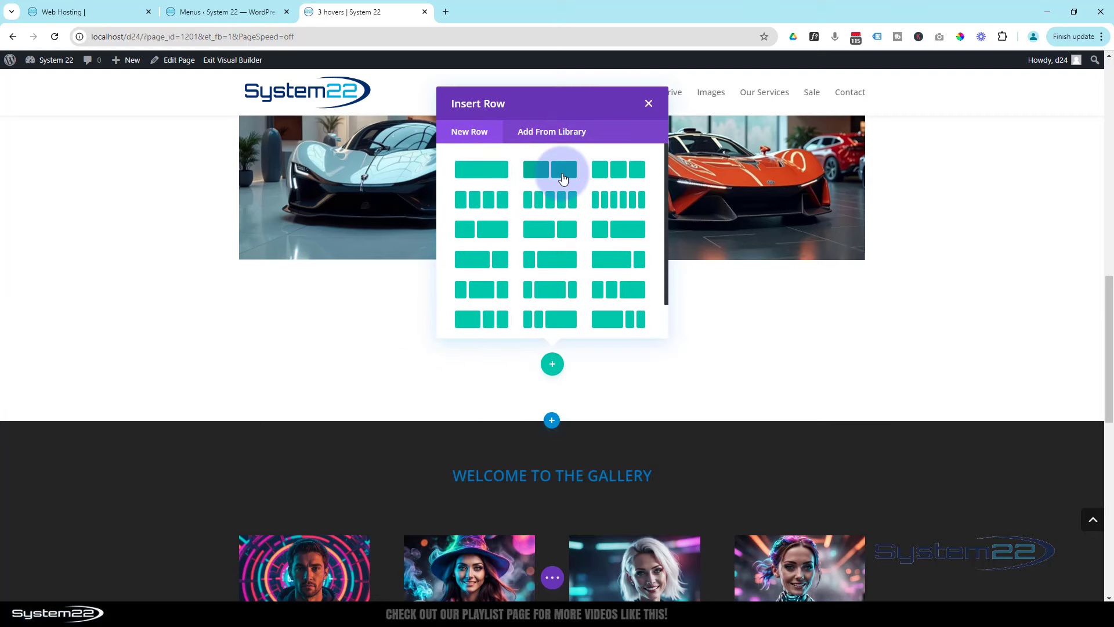
click(562, 177)
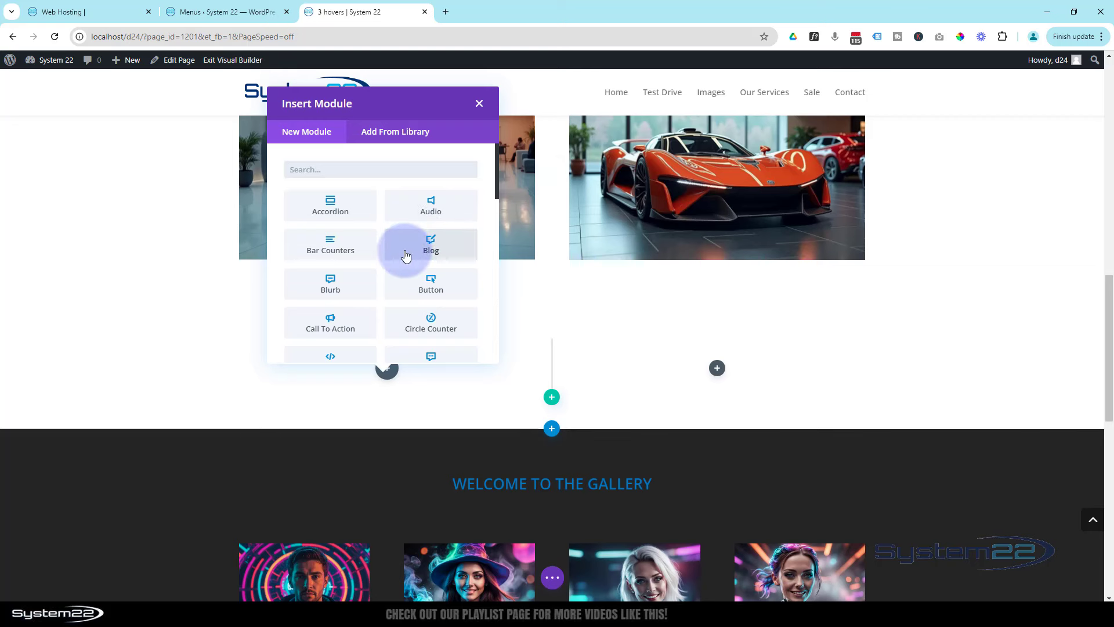
- Add a Call To Action module to the row's first column and title it "Drive The Future Today!"
scroll(406, 249, down, 1)
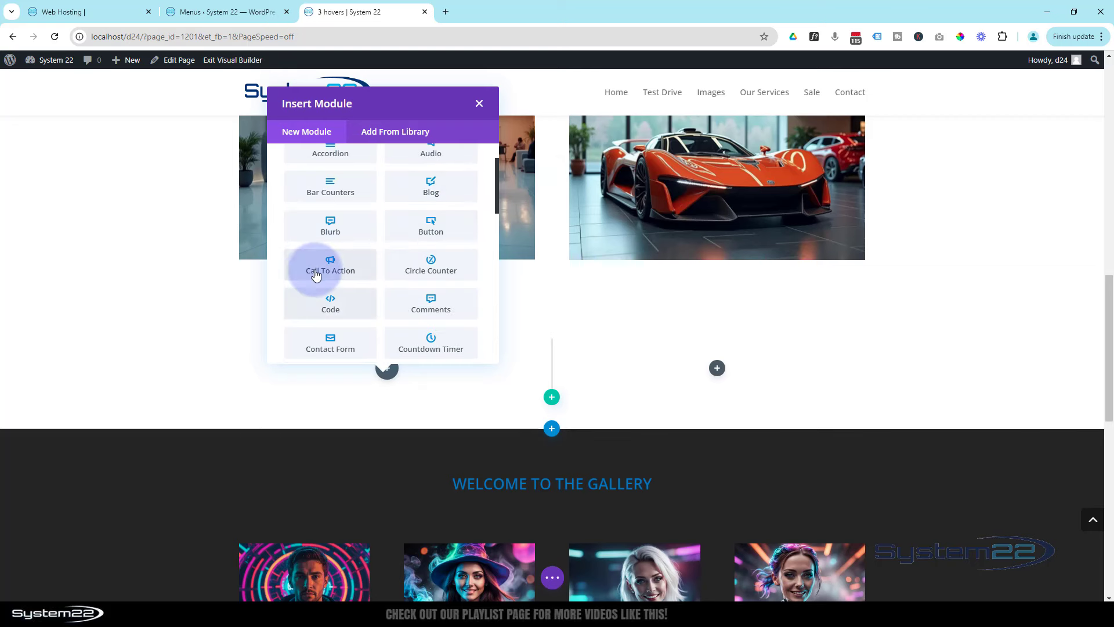
click(318, 272)
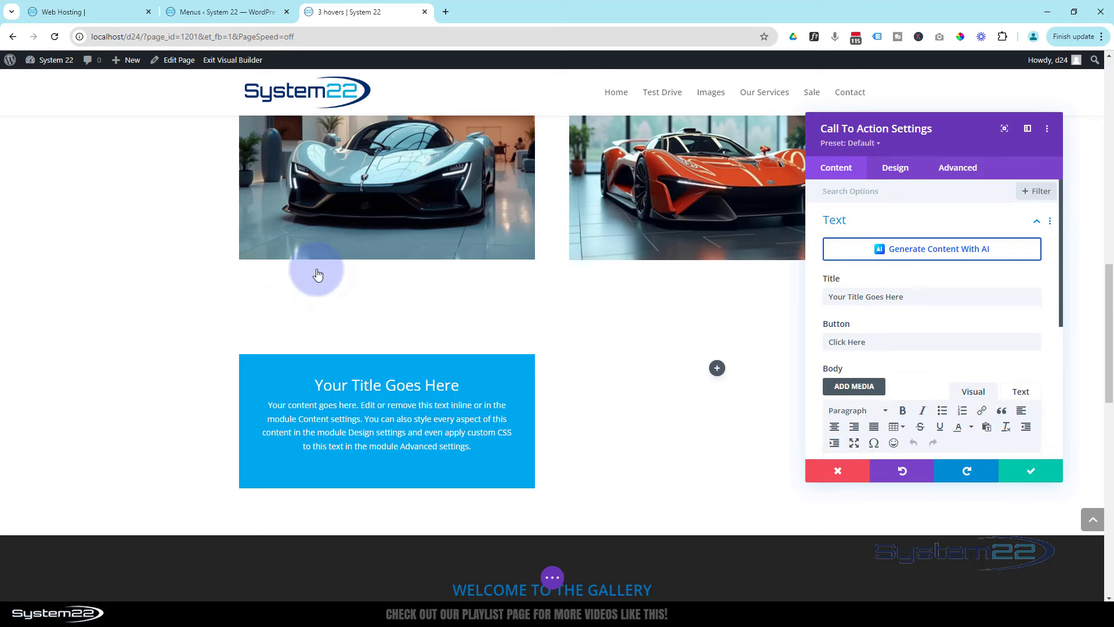
drag(904, 296, 804, 297)
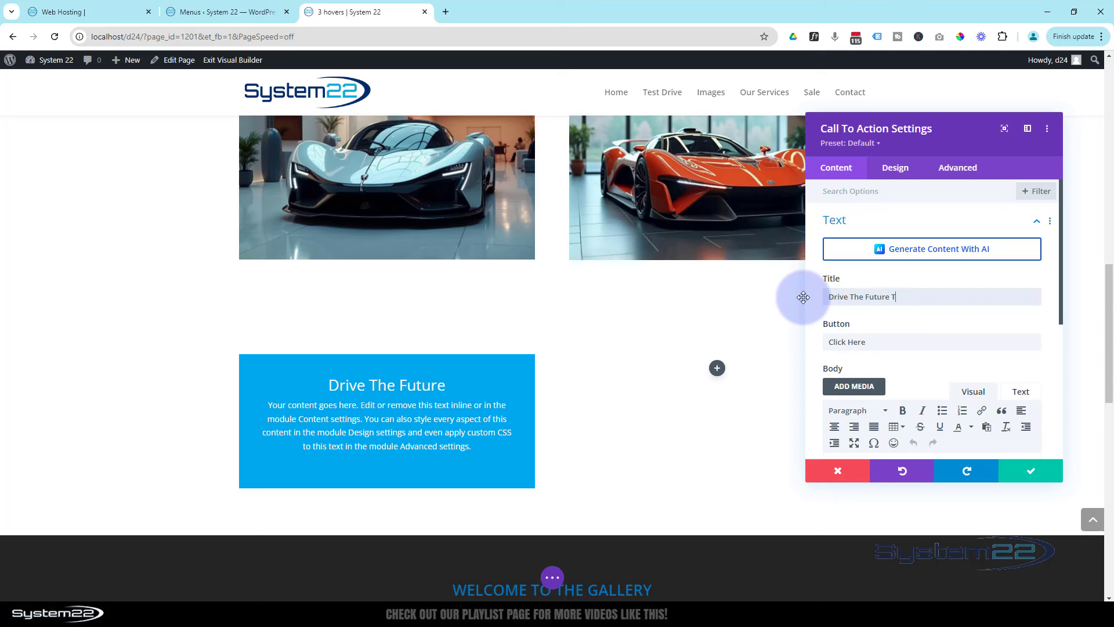
text(Drive The Future Today!)
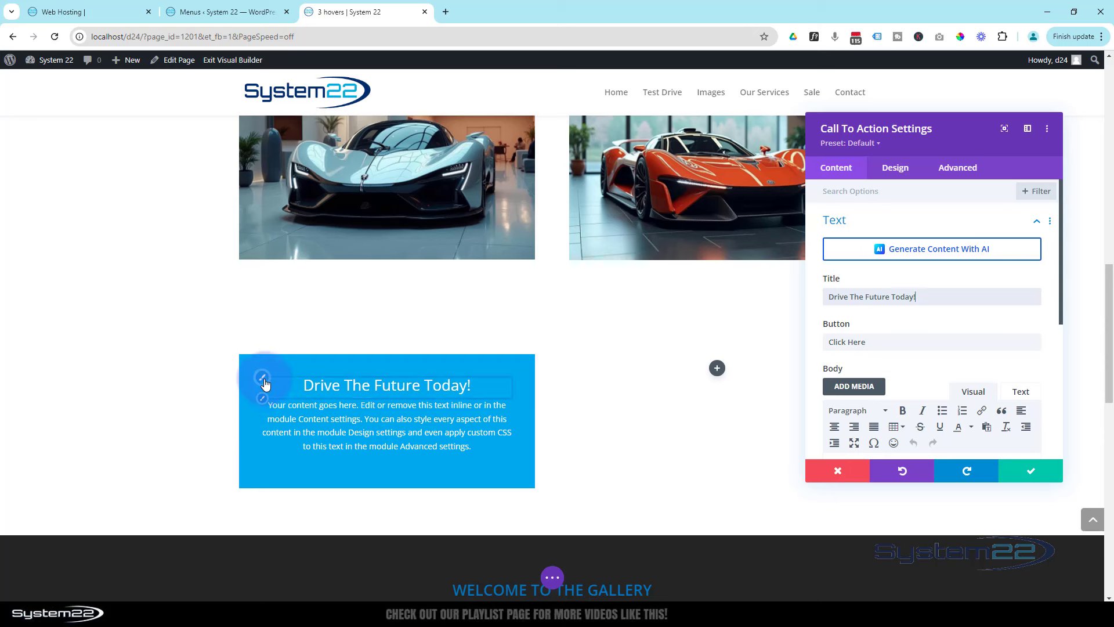
- Set the Call To Action title's font to Anton and its text size to 42px
click(264, 382)
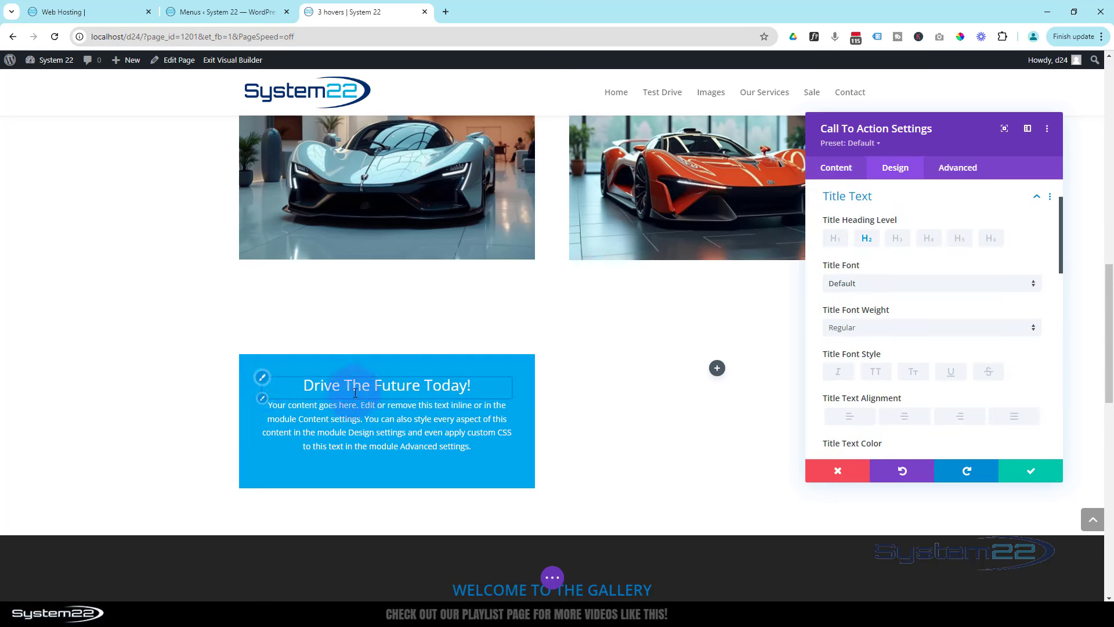
click(881, 284)
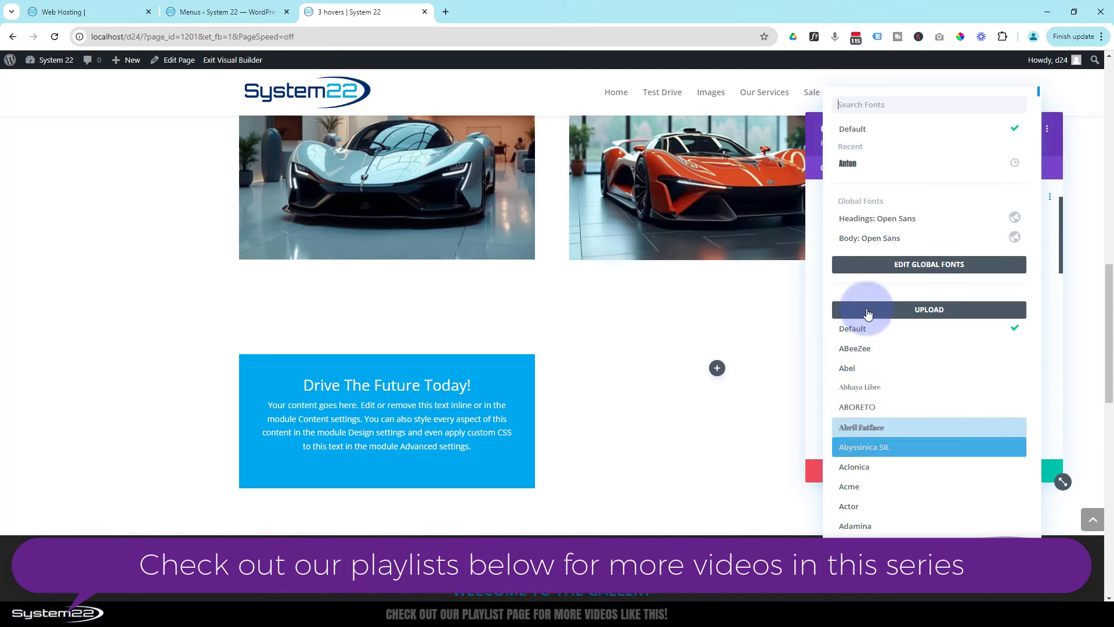
click(851, 164)
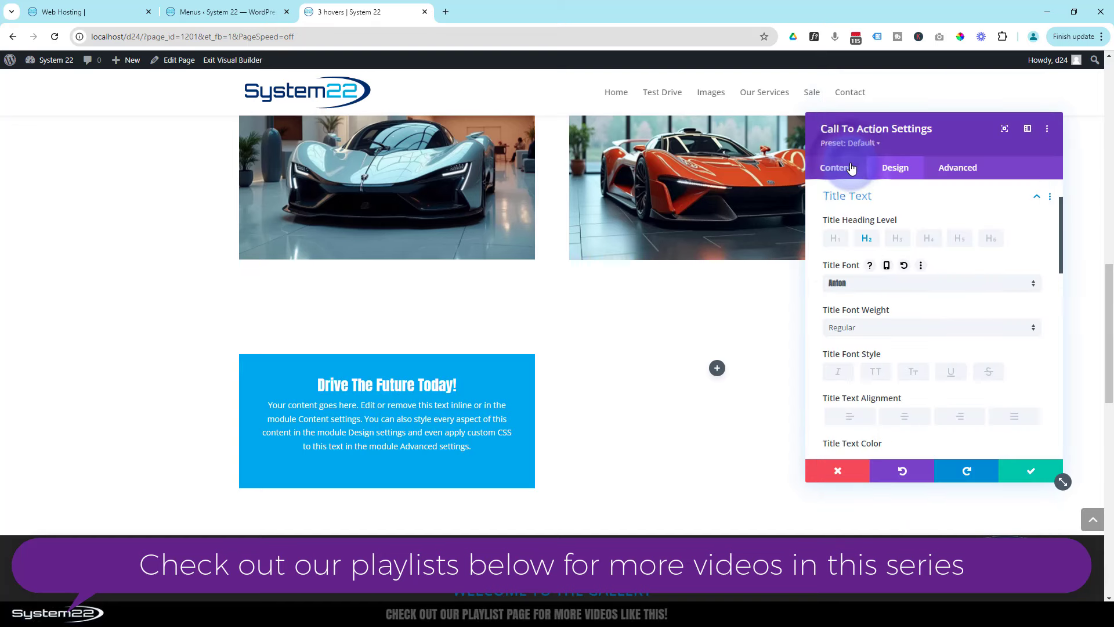
scroll(918, 351, down, 3)
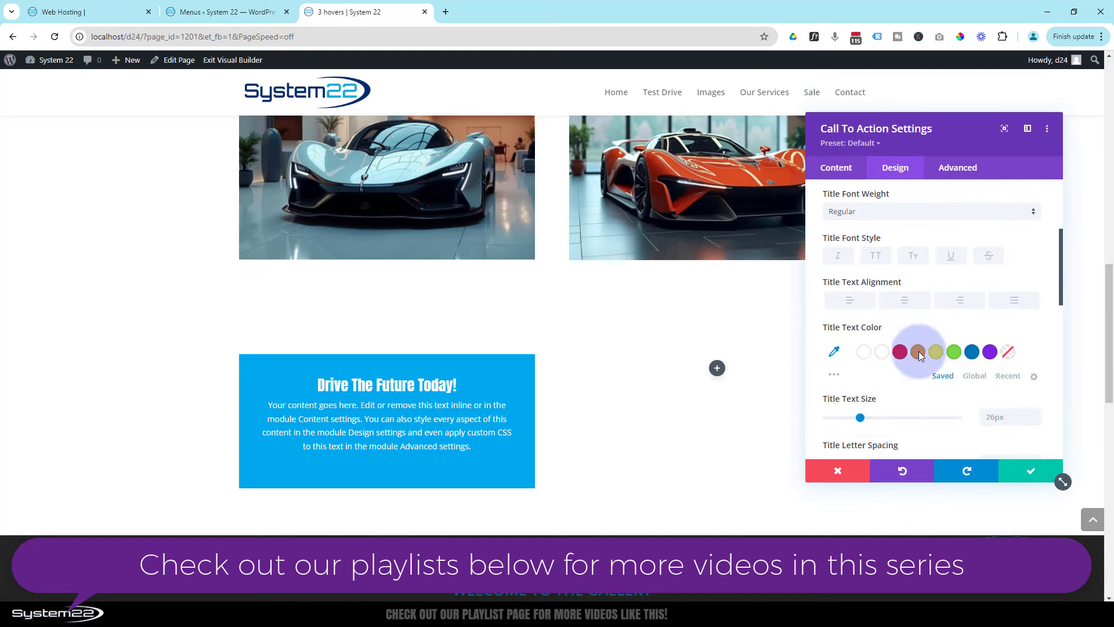
drag(862, 417, 882, 416)
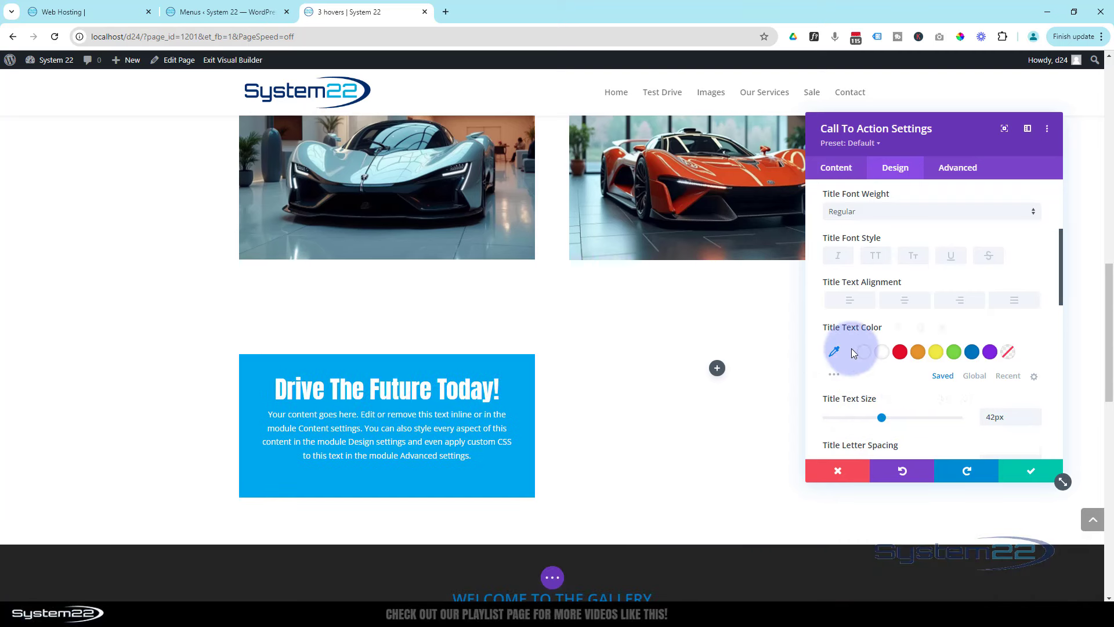
- Change the Call To Action module's button text to "Test Drive!"
scroll(851, 348, up, 3)
click(838, 171)
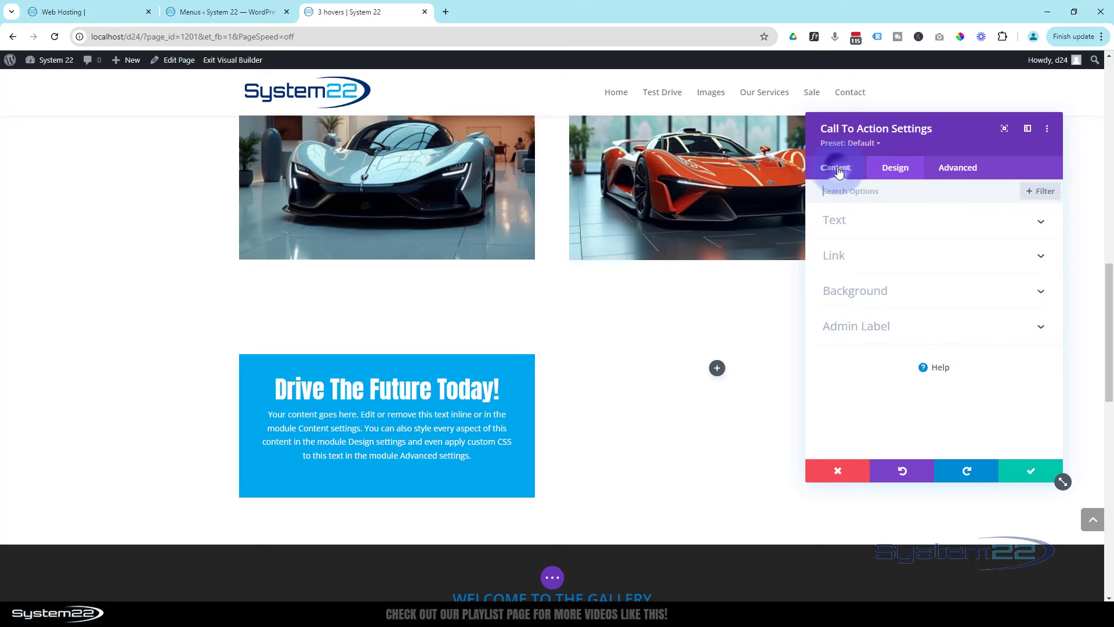
click(881, 223)
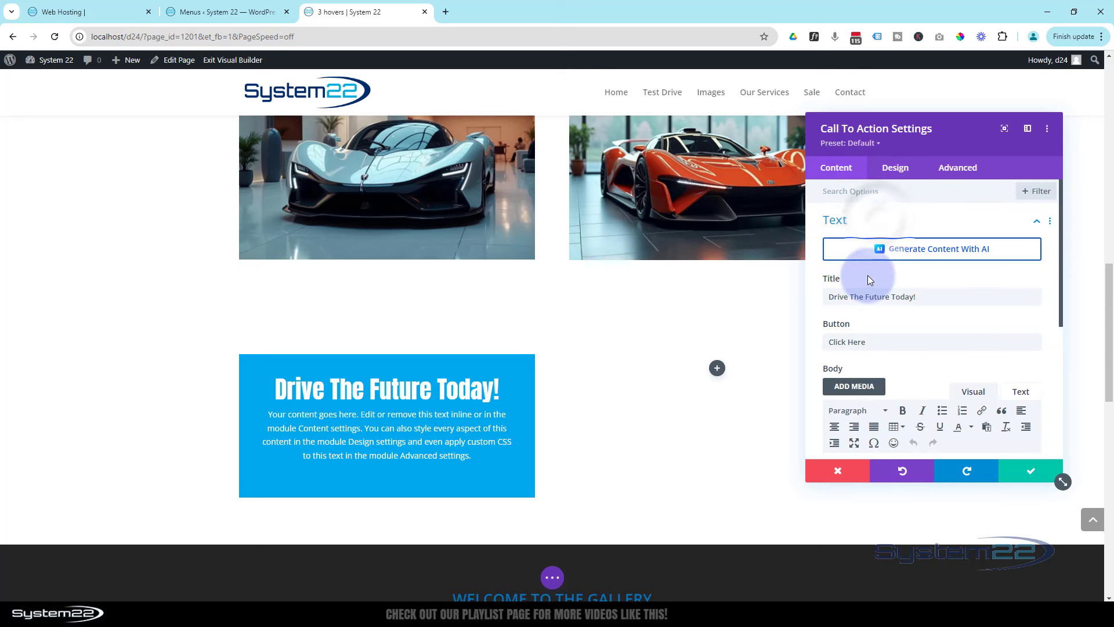
click(849, 304)
drag(871, 344, 813, 344)
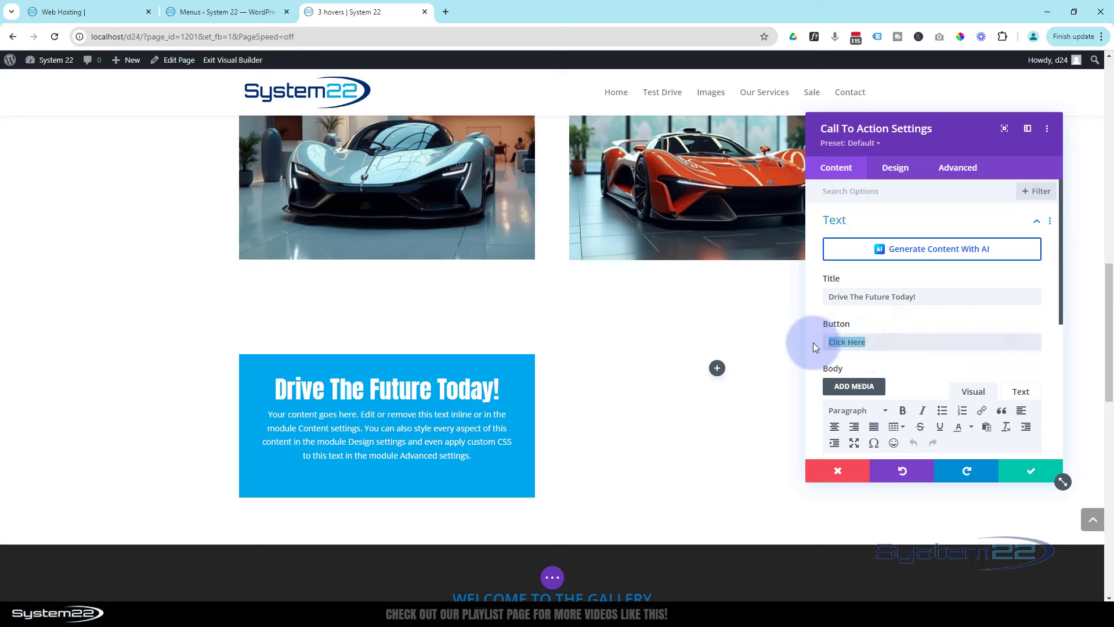
text(Test Drive!)
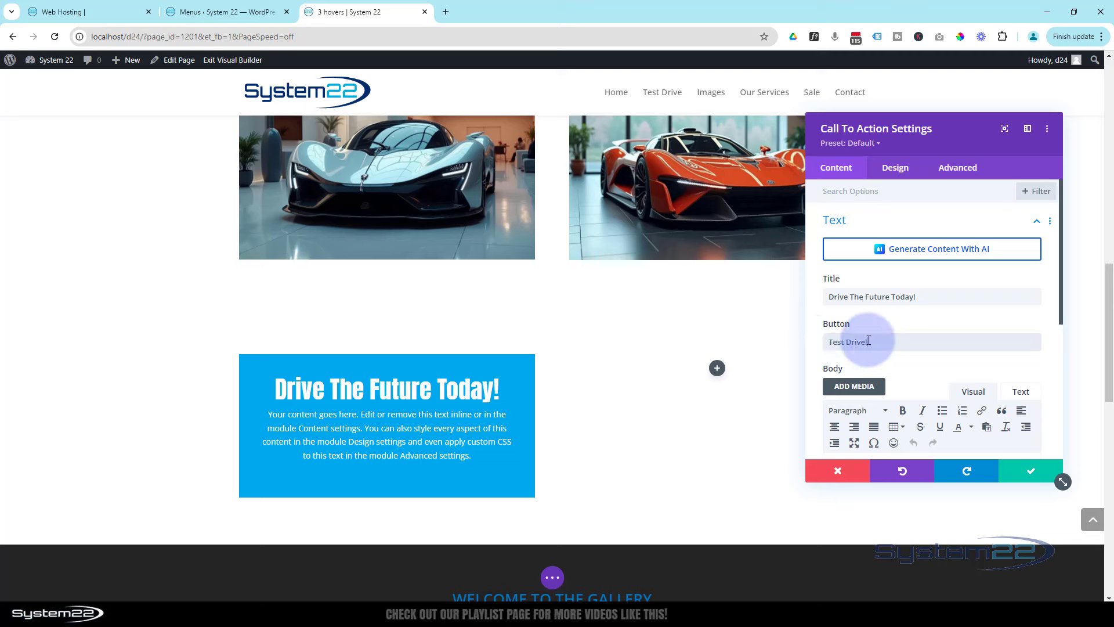
- Set the Call To Action button's link URL to the placeholder "#"
scroll(919, 365, down, 4)
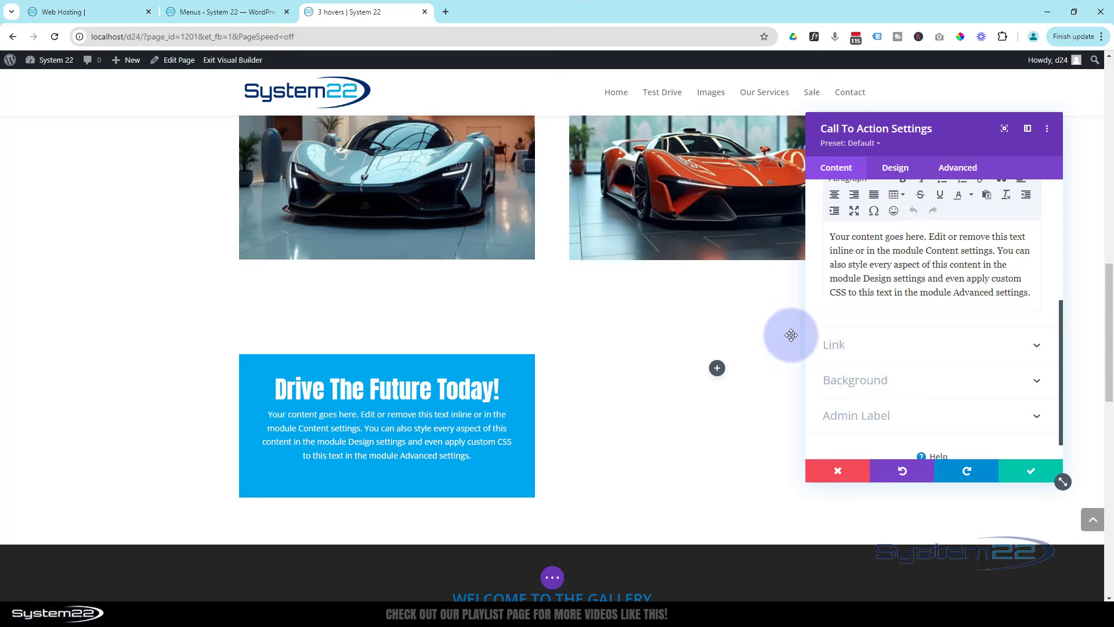
click(865, 347)
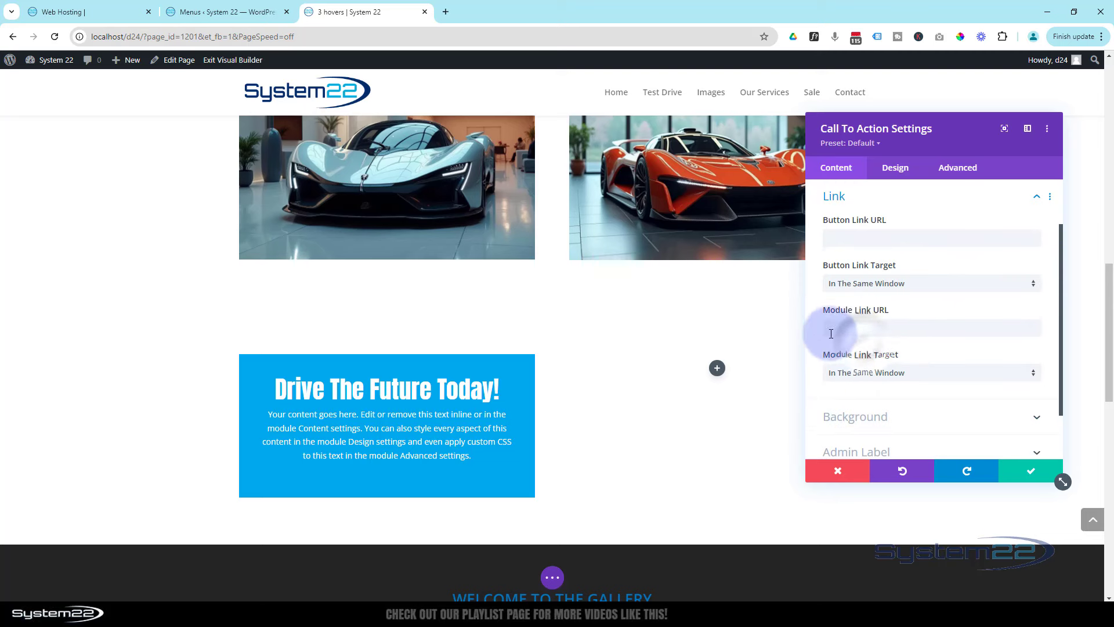
click(838, 238)
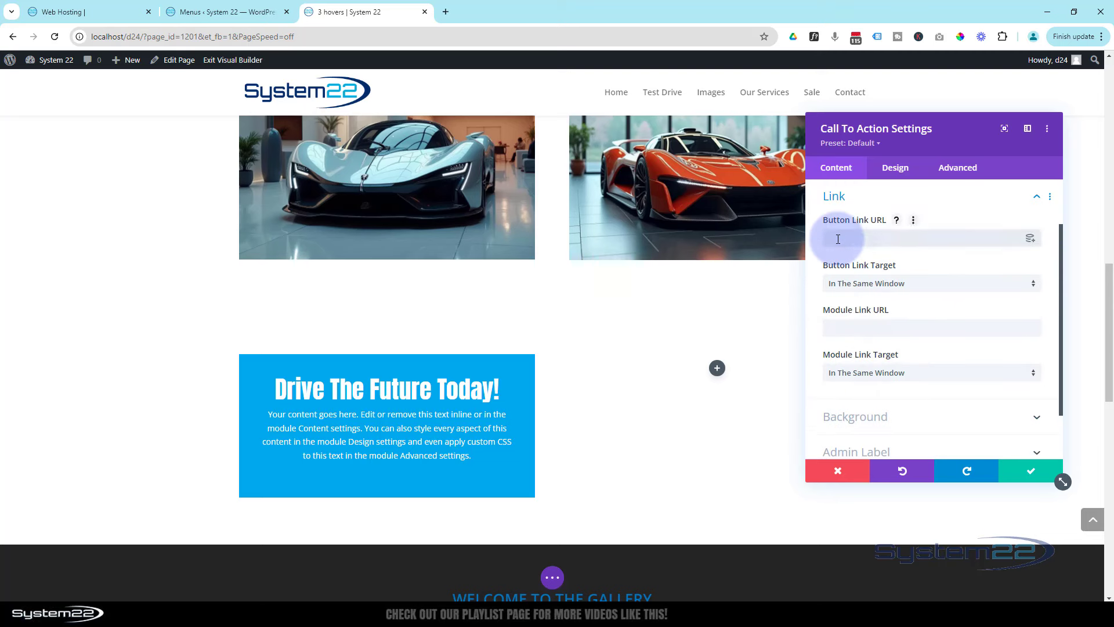
text(#)
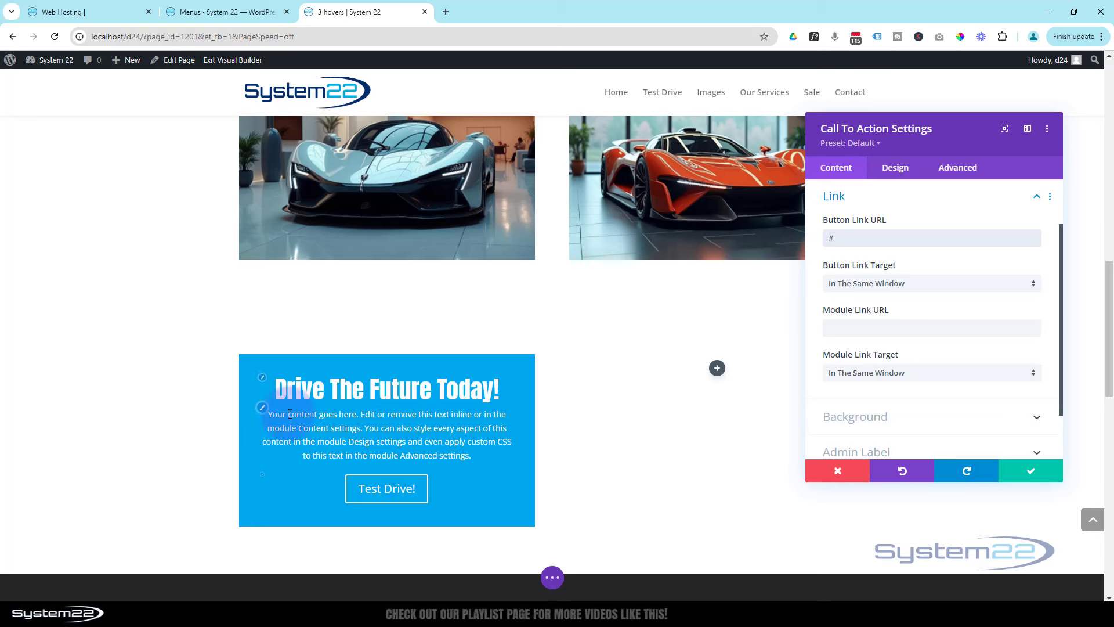
click(830, 328)
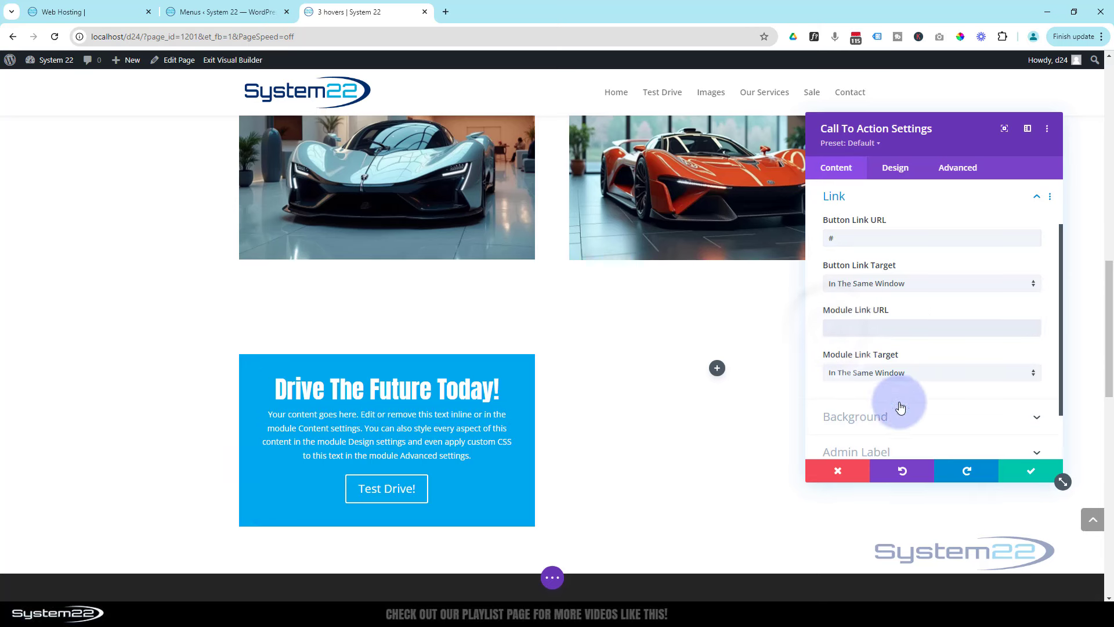
click(842, 396)
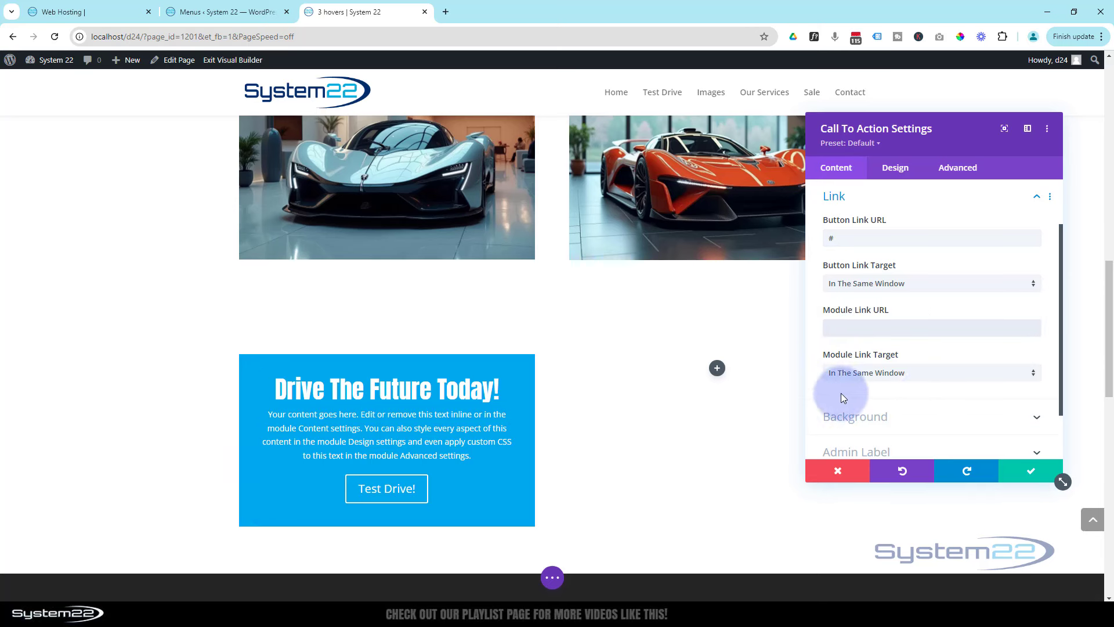
click(853, 378)
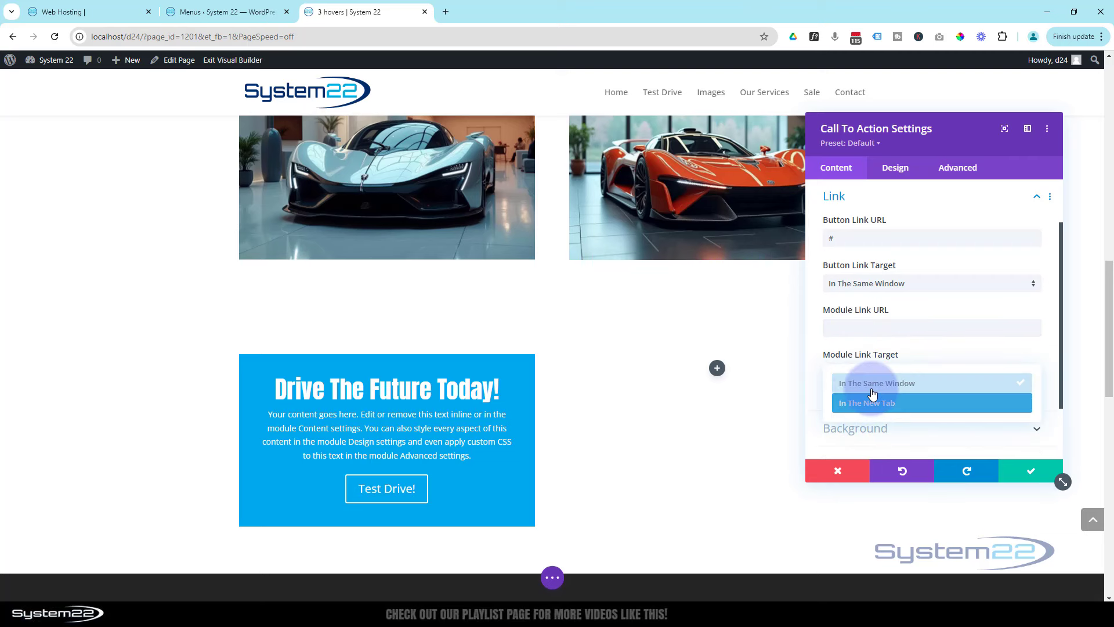
click(813, 383)
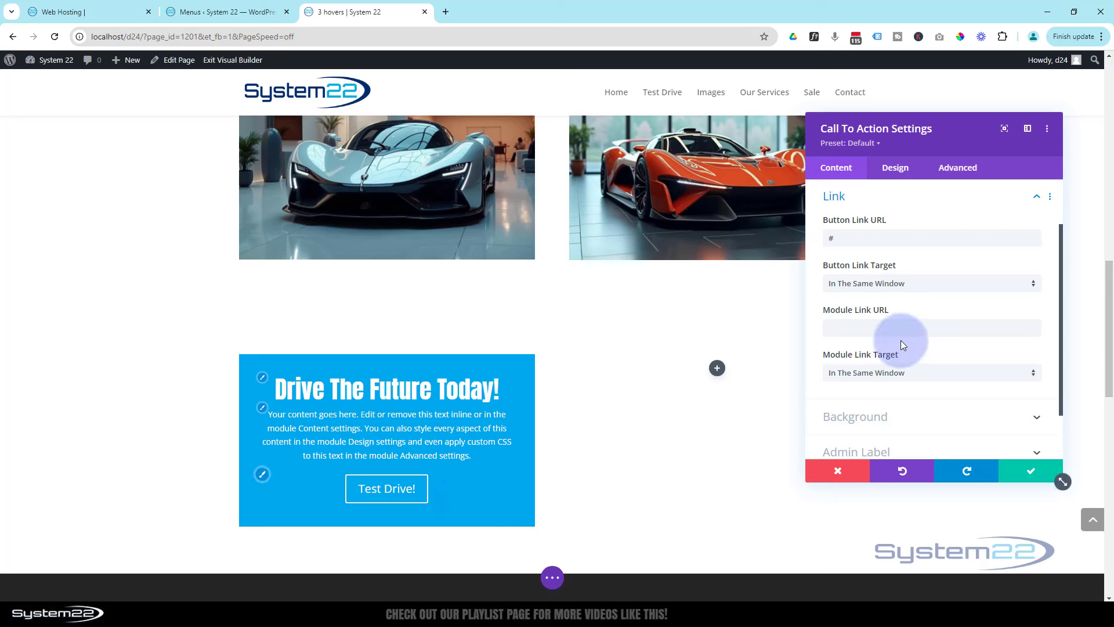
- Set the Call To Action module's background color to black, #000000
scroll(875, 249, down, 1)
scroll(875, 248, down, 1)
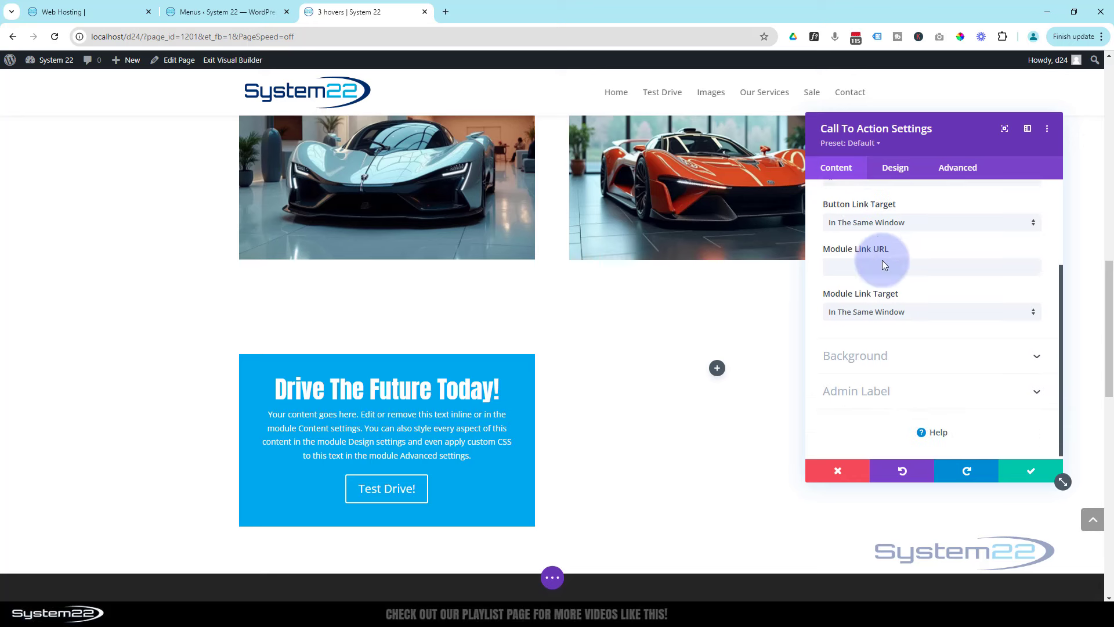
click(869, 358)
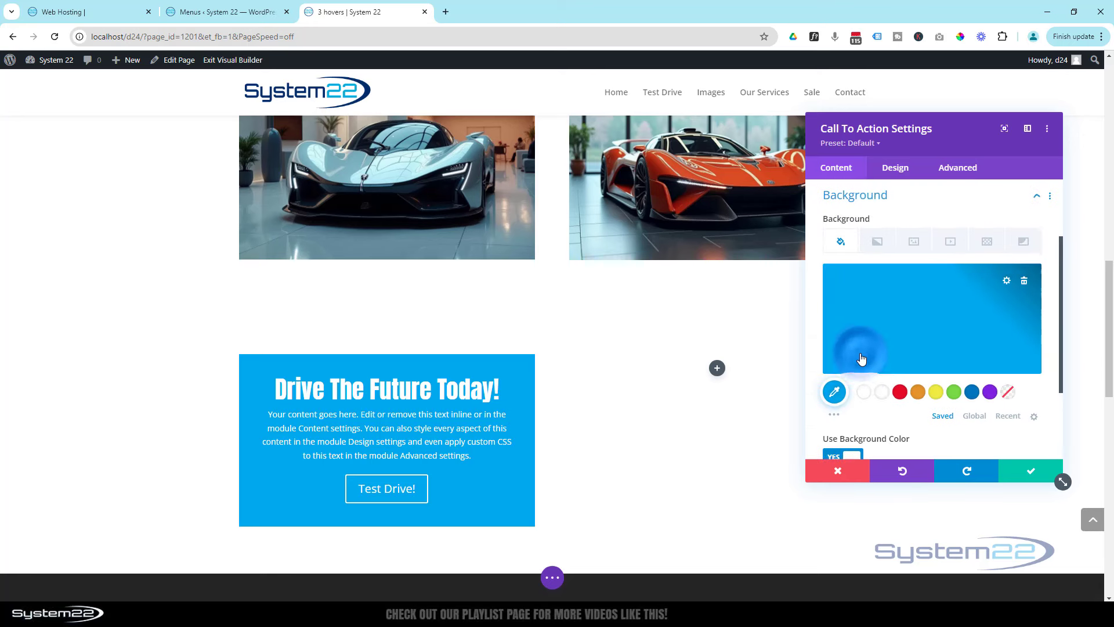
click(835, 416)
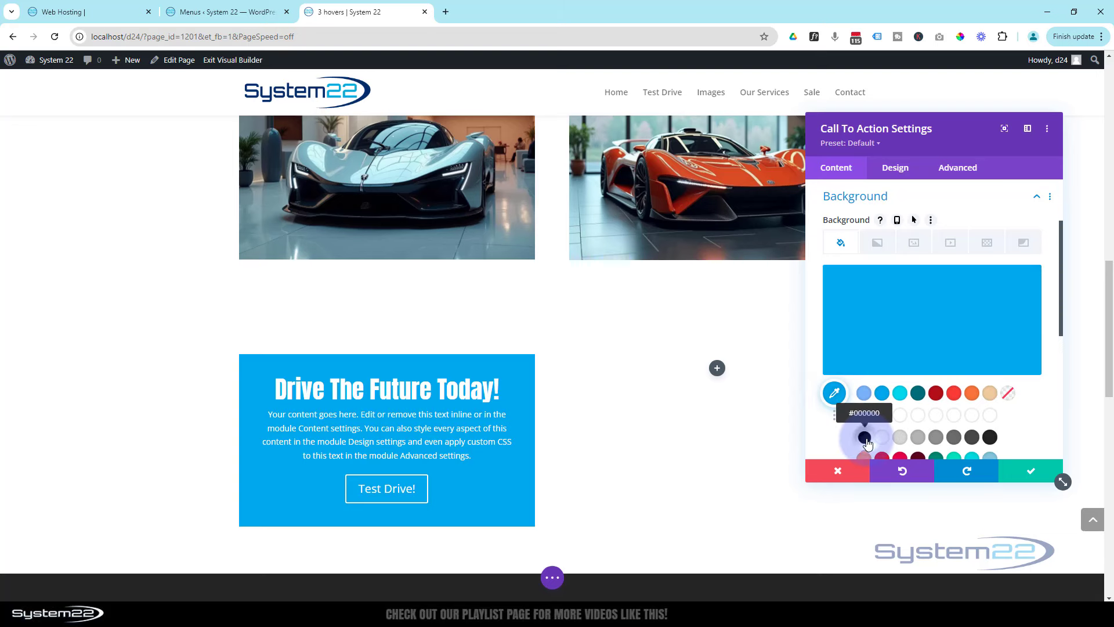
click(865, 439)
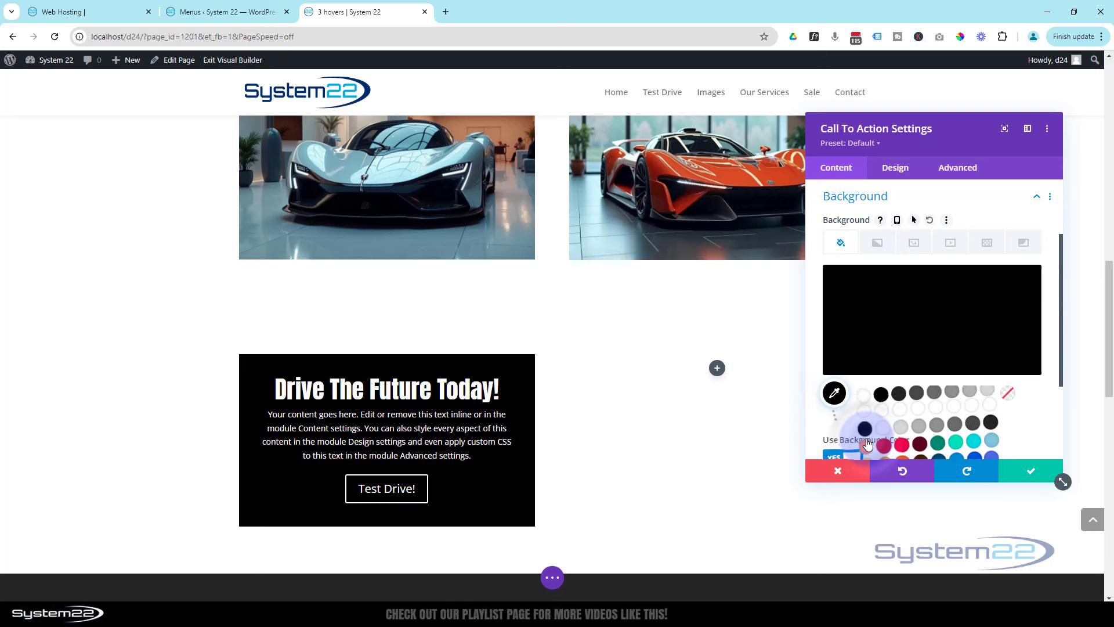
- Make the module's black background semi-transparent at rgba(0,0,0,0.63) and save the module settings
click(921, 326)
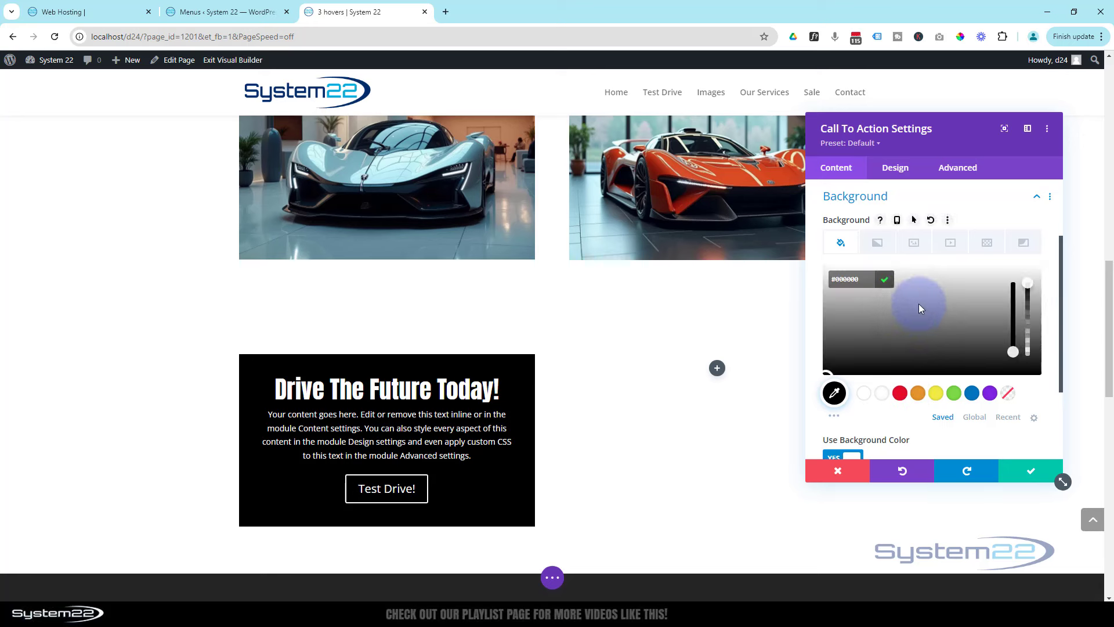
click(1037, 284)
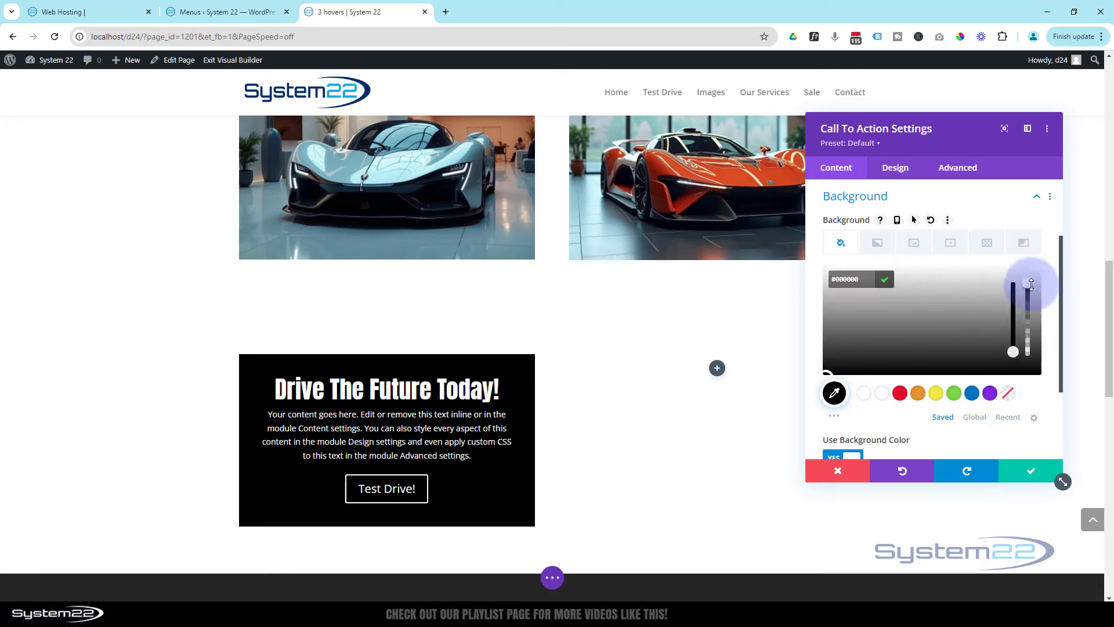
drag(1031, 284, 1031, 318)
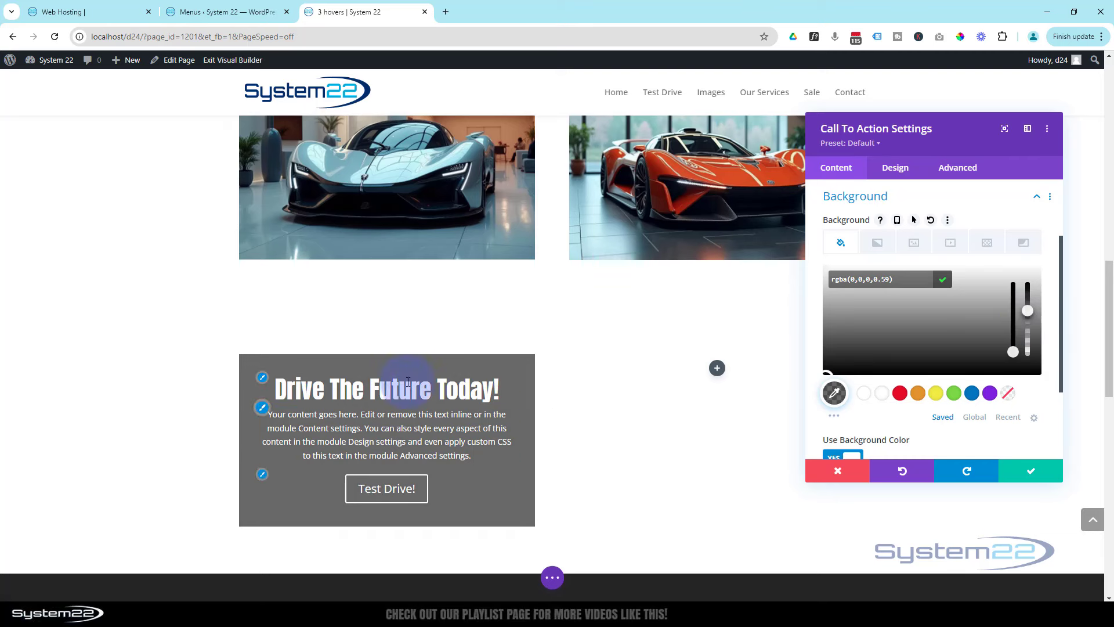
drag(1028, 310, 1028, 307)
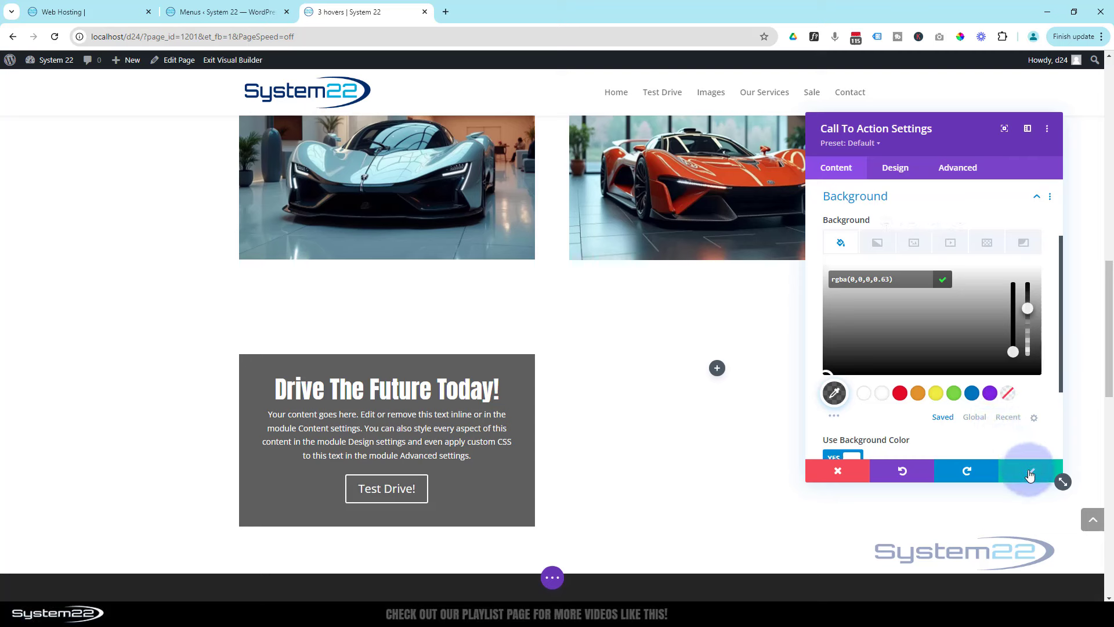
click(1030, 473)
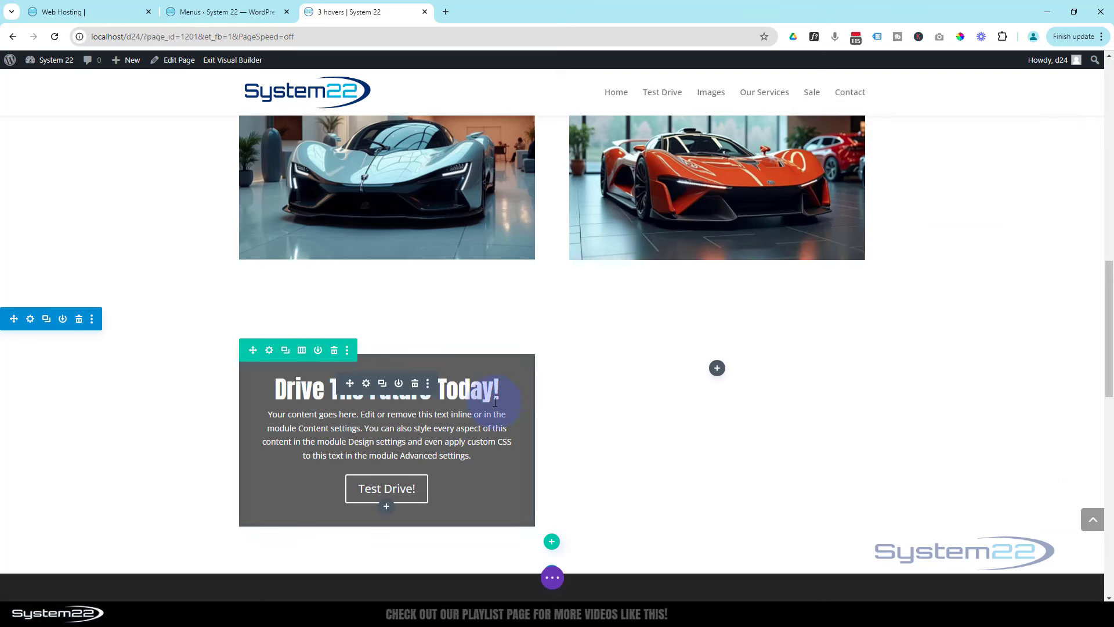
- Move the Call To Action module from the row's first column into the empty second column
drag(352, 384, 713, 365)
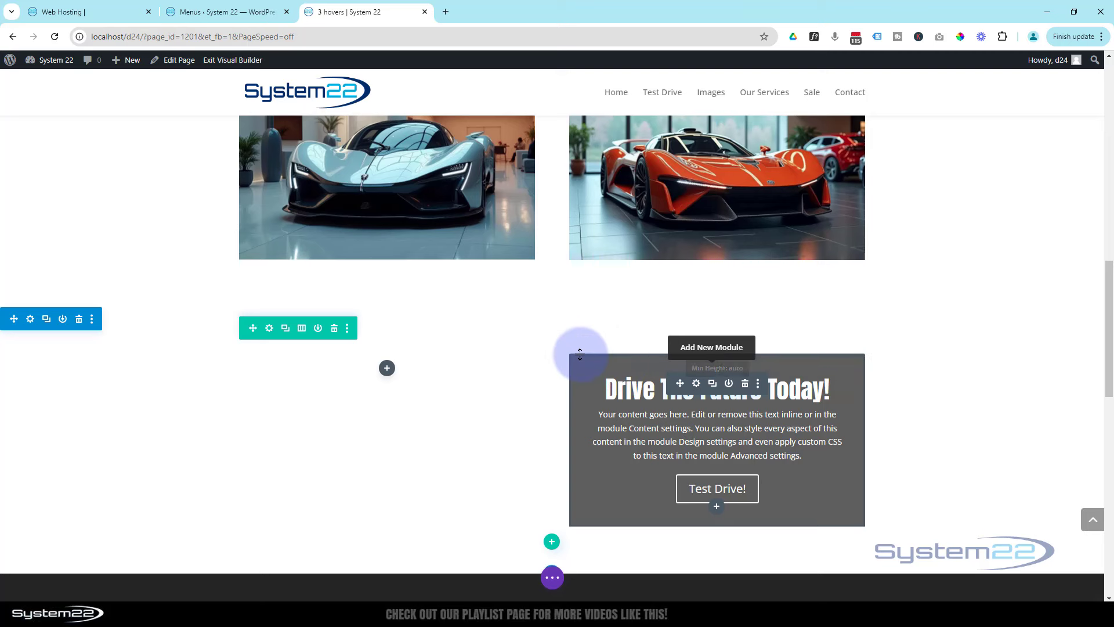
scroll(580, 360, down, 1)
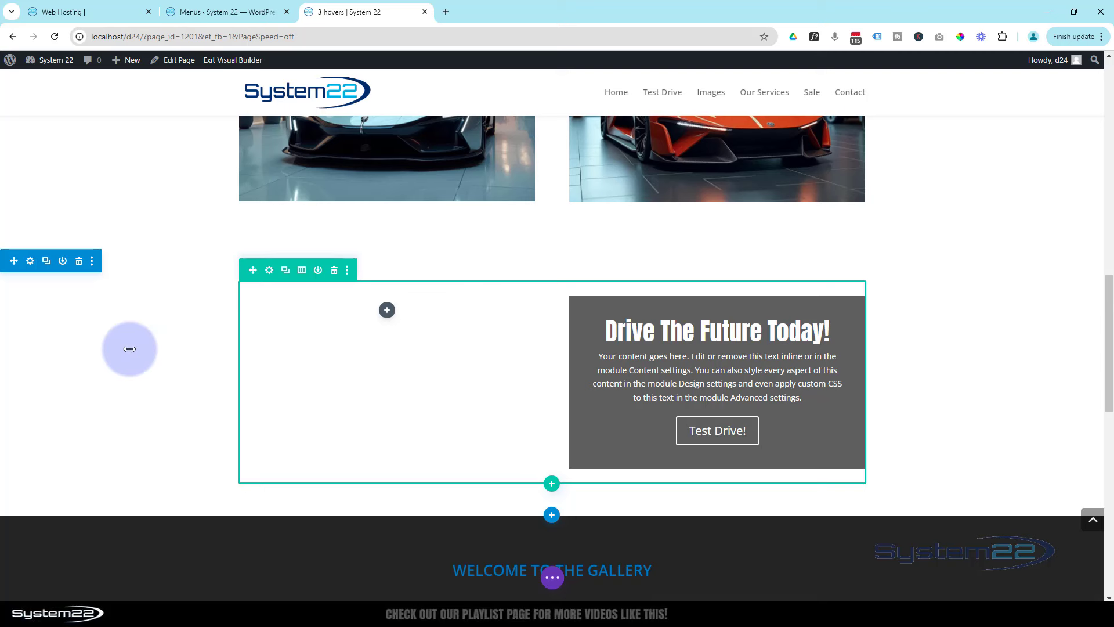
- Give the section containing the Call To Action module the starry space image with planets from the media library as its background
click(31, 262)
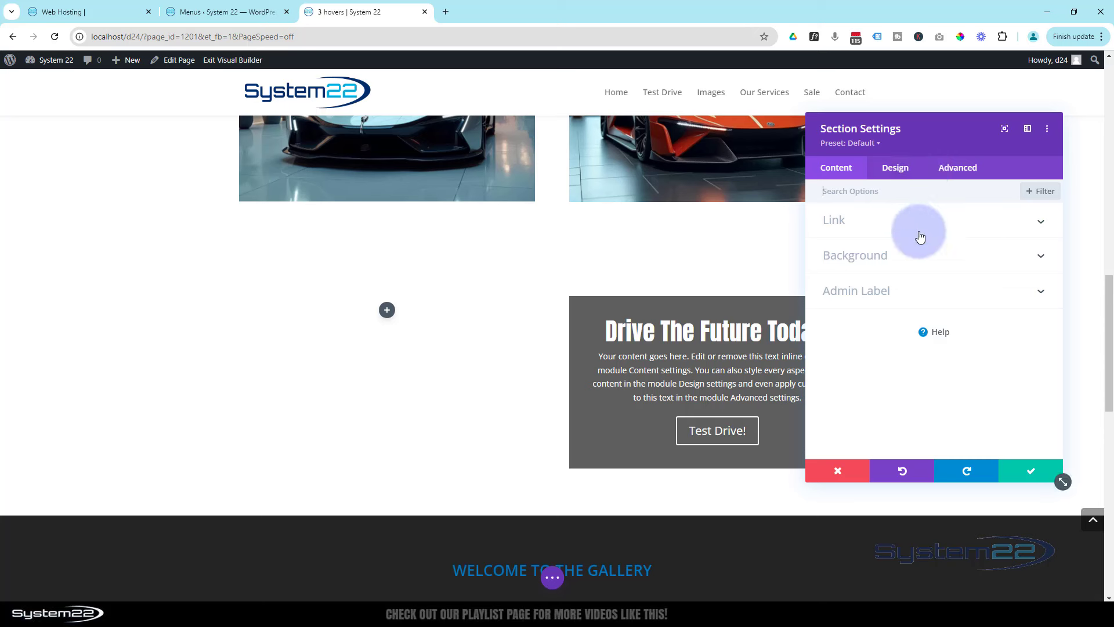
click(930, 255)
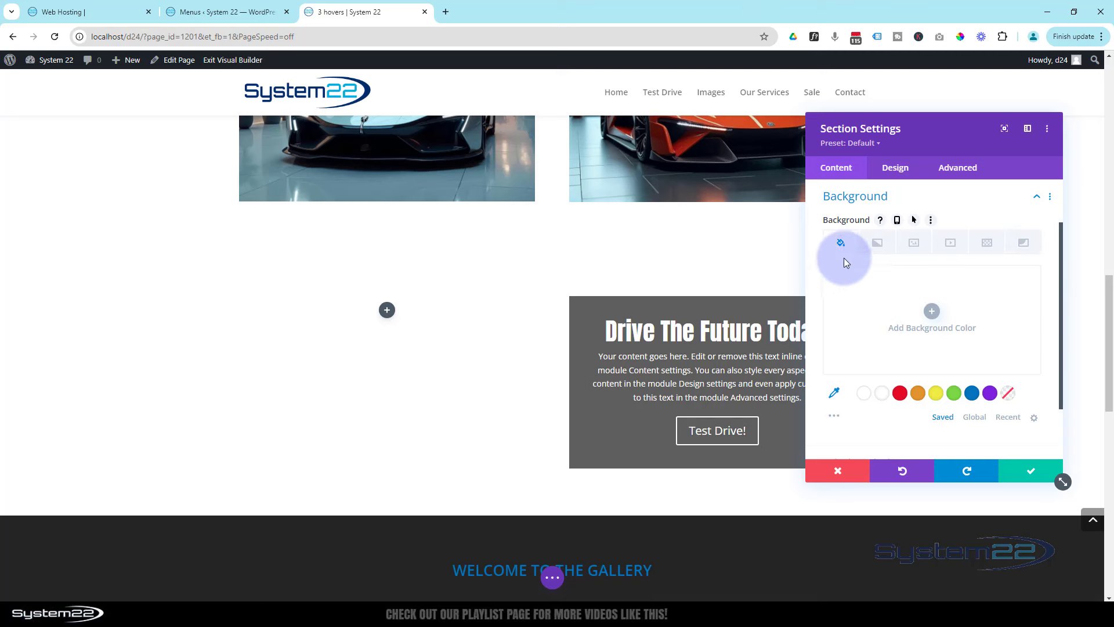
click(917, 245)
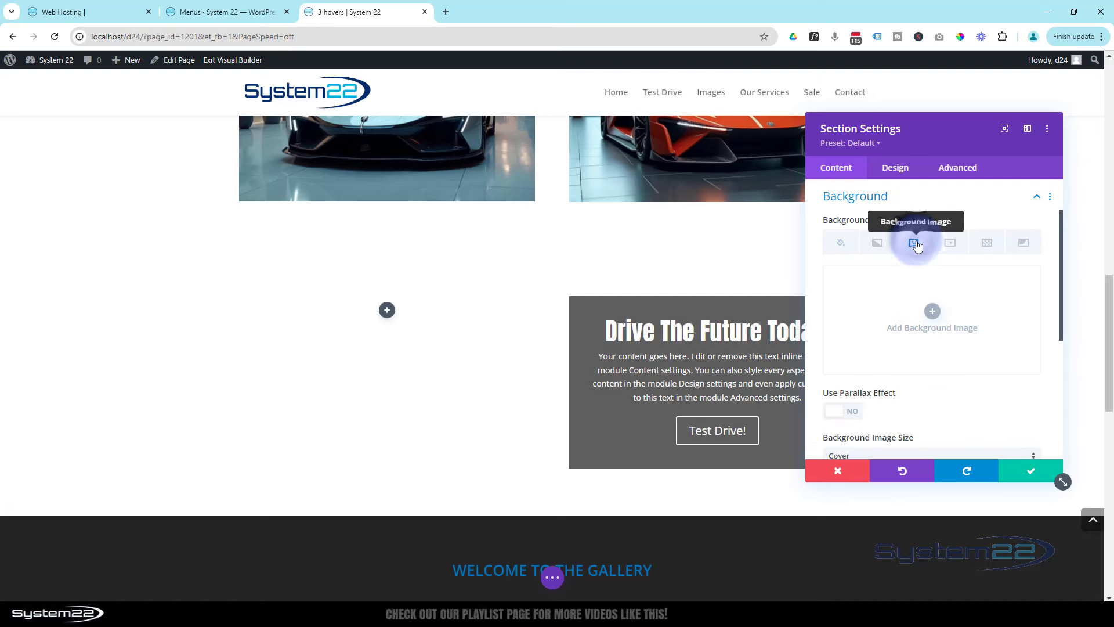
click(931, 311)
click(345, 212)
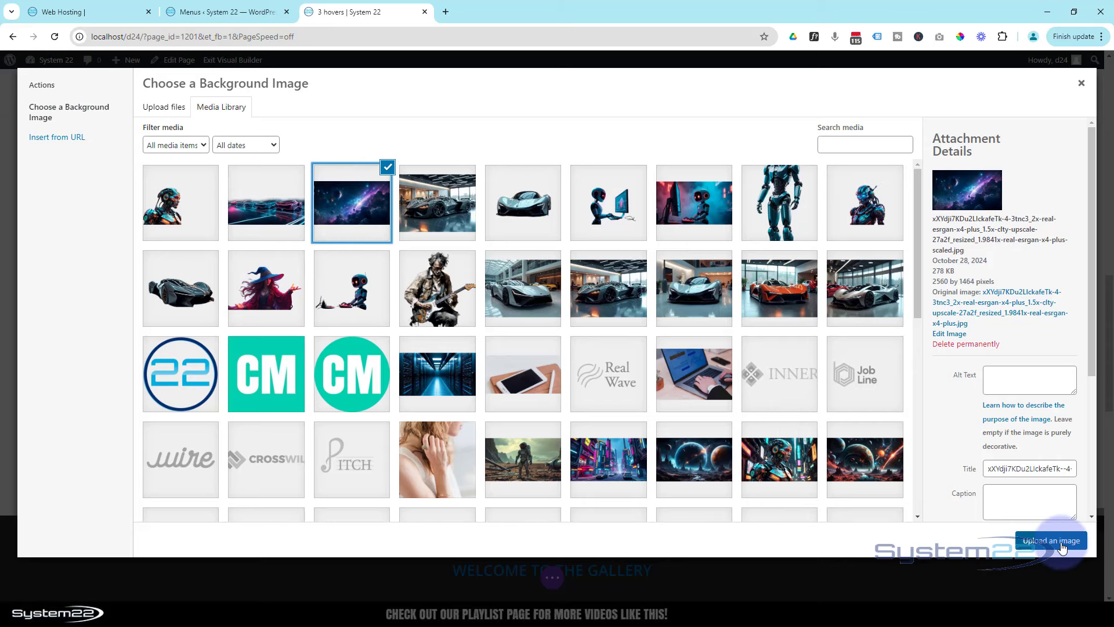
click(1051, 540)
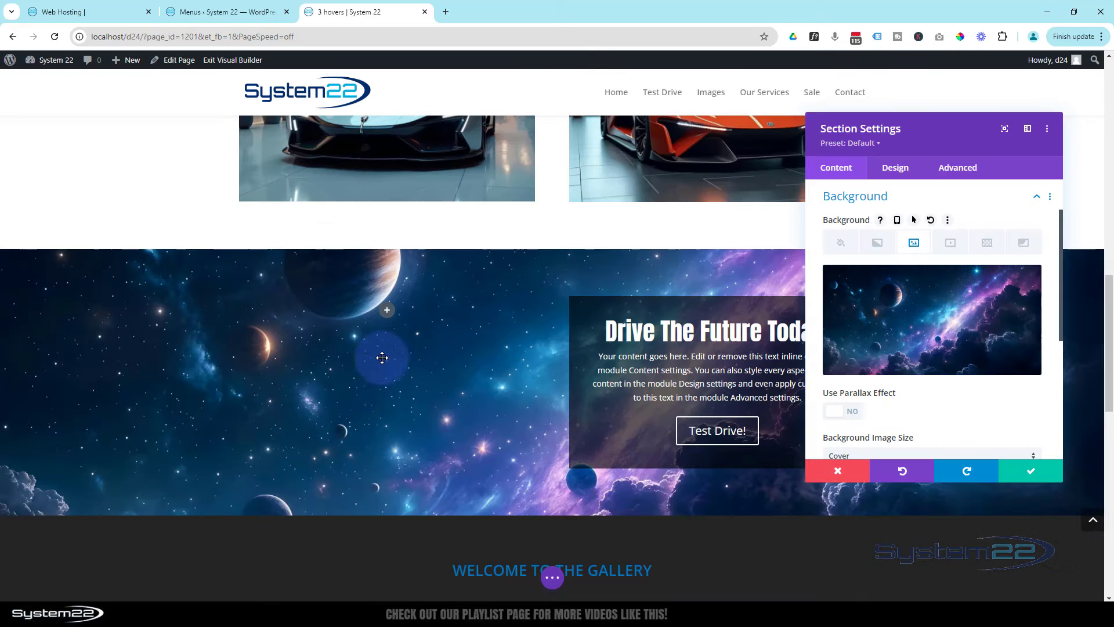
scroll(390, 339, down, 2)
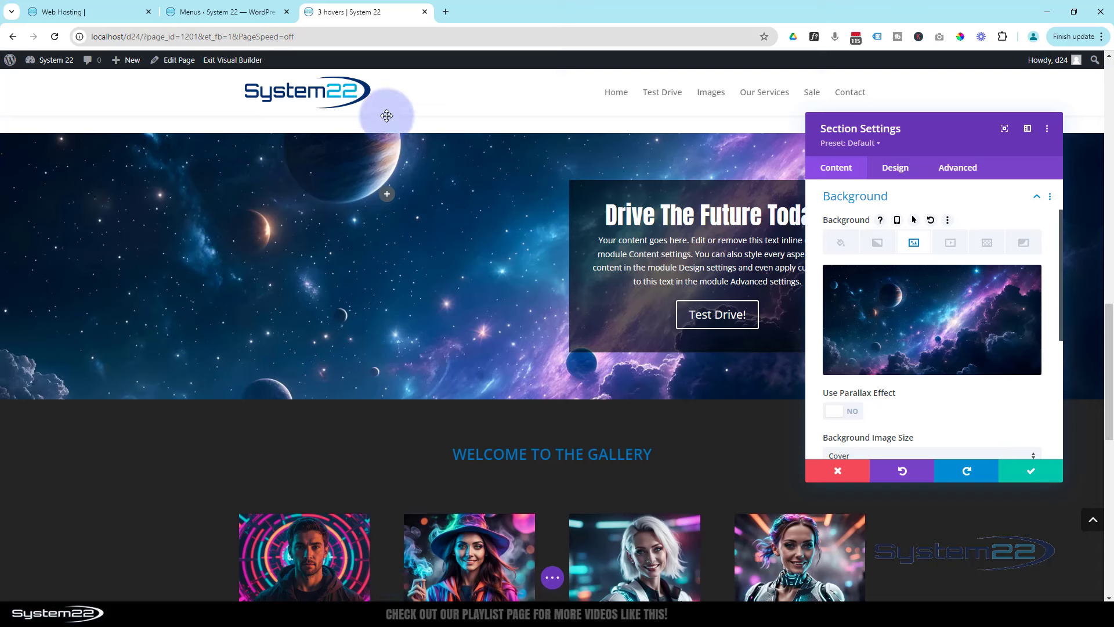
mouse_move(969, 304)
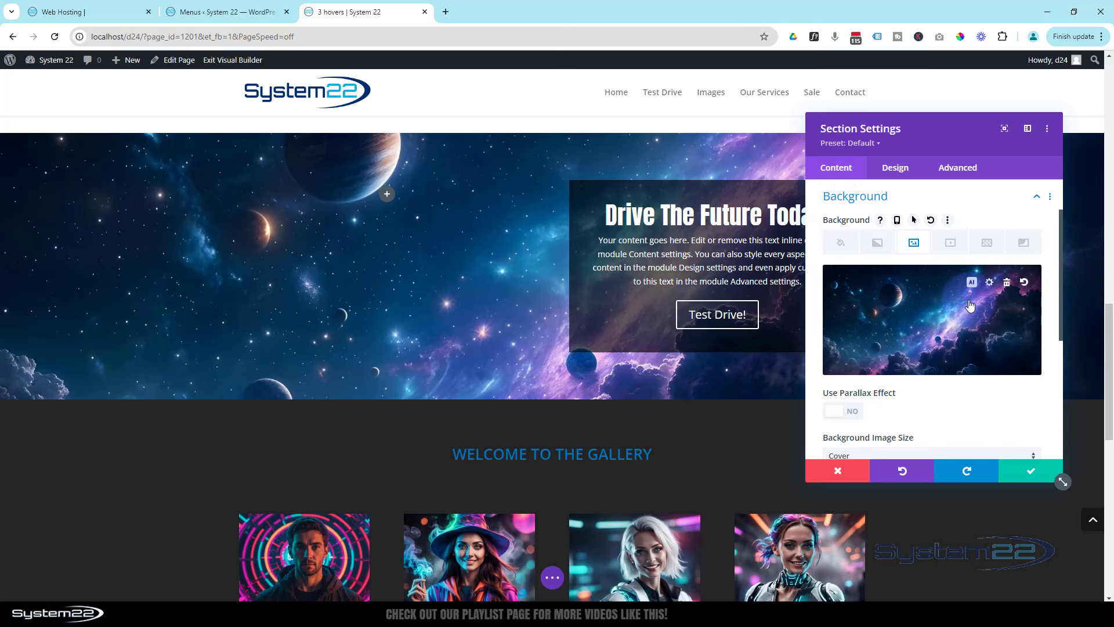
- Enable the parallax effect on the section's space background image
scroll(395, 333, up, 2)
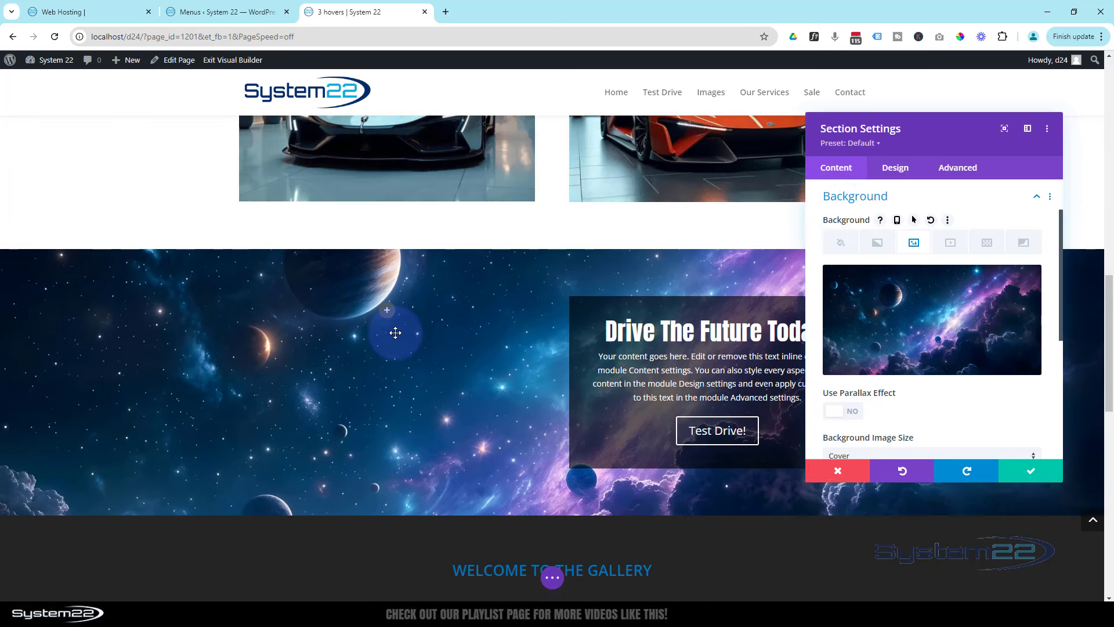
scroll(395, 332, down, 1)
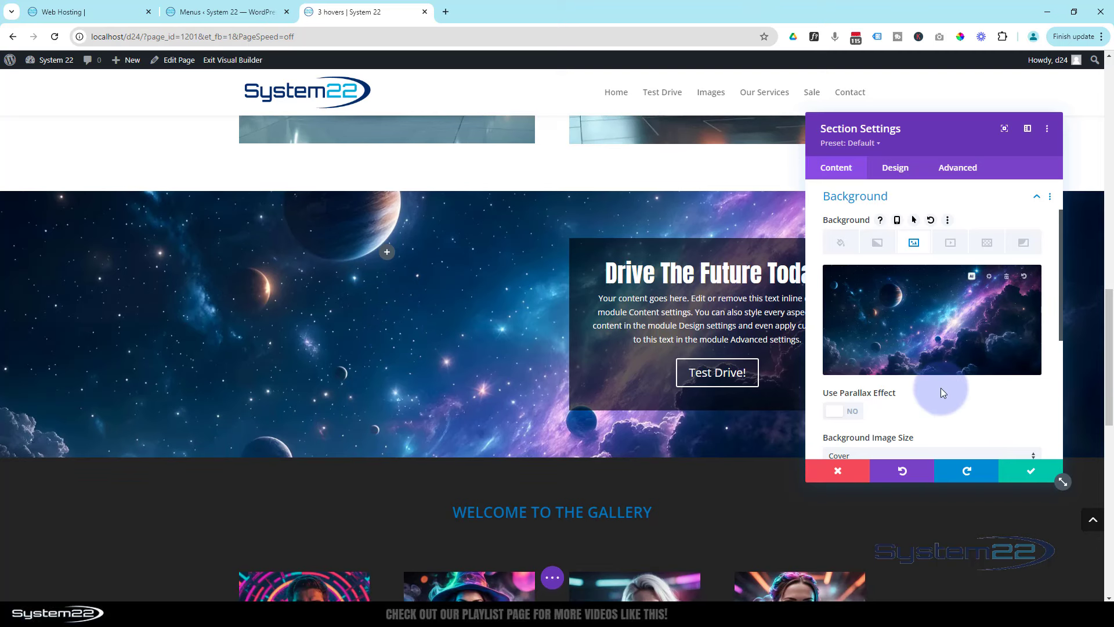
scroll(925, 376, down, 1)
scroll(925, 376, down, 1)
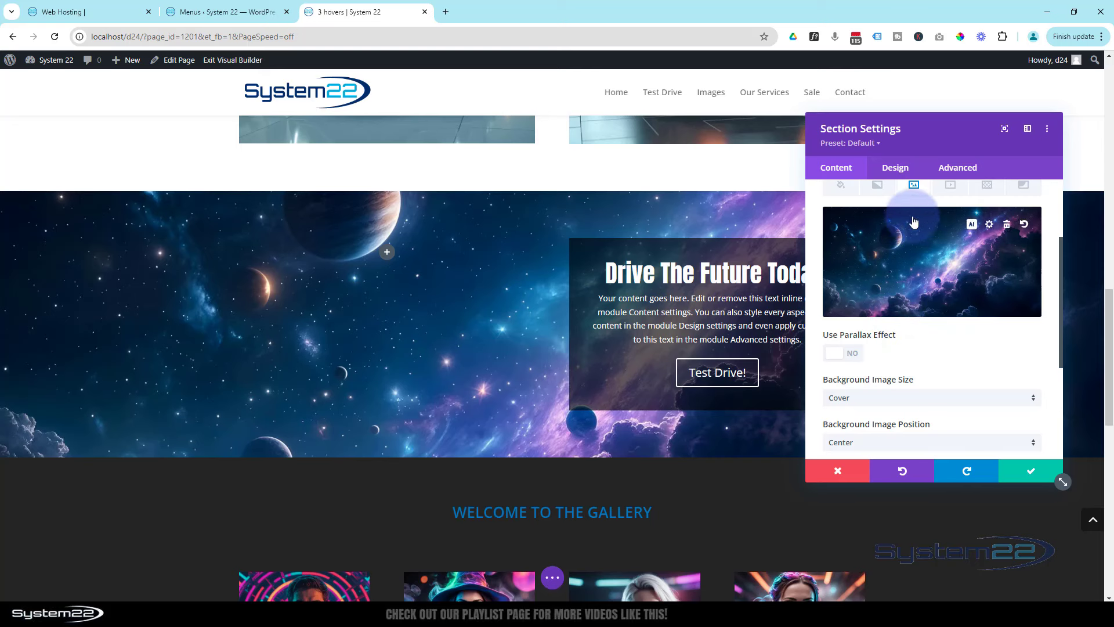
click(857, 359)
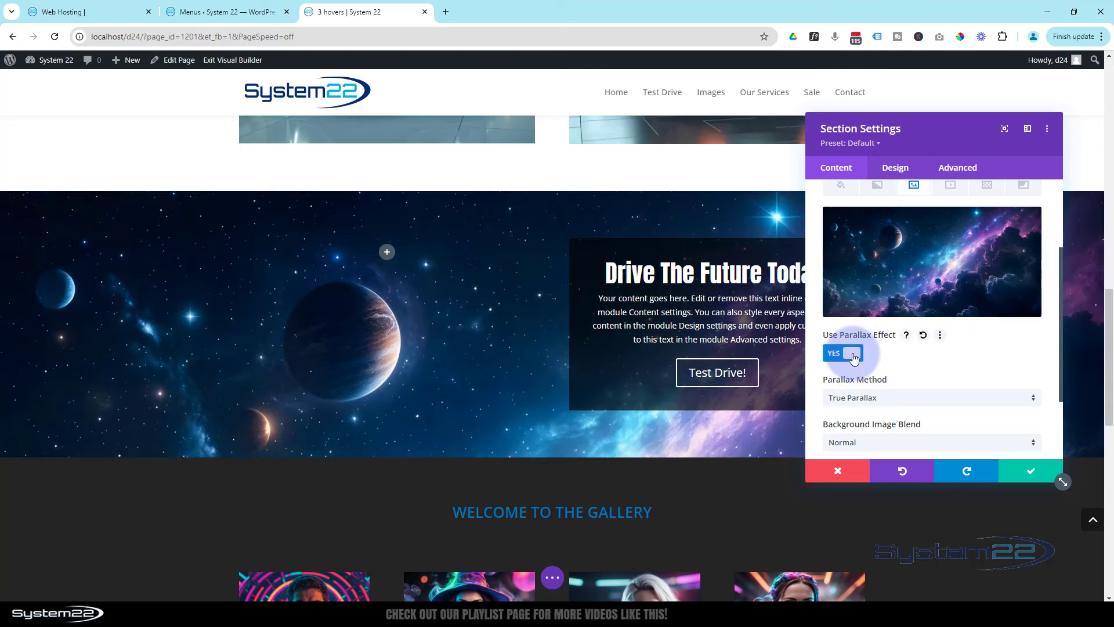
click(530, 391)
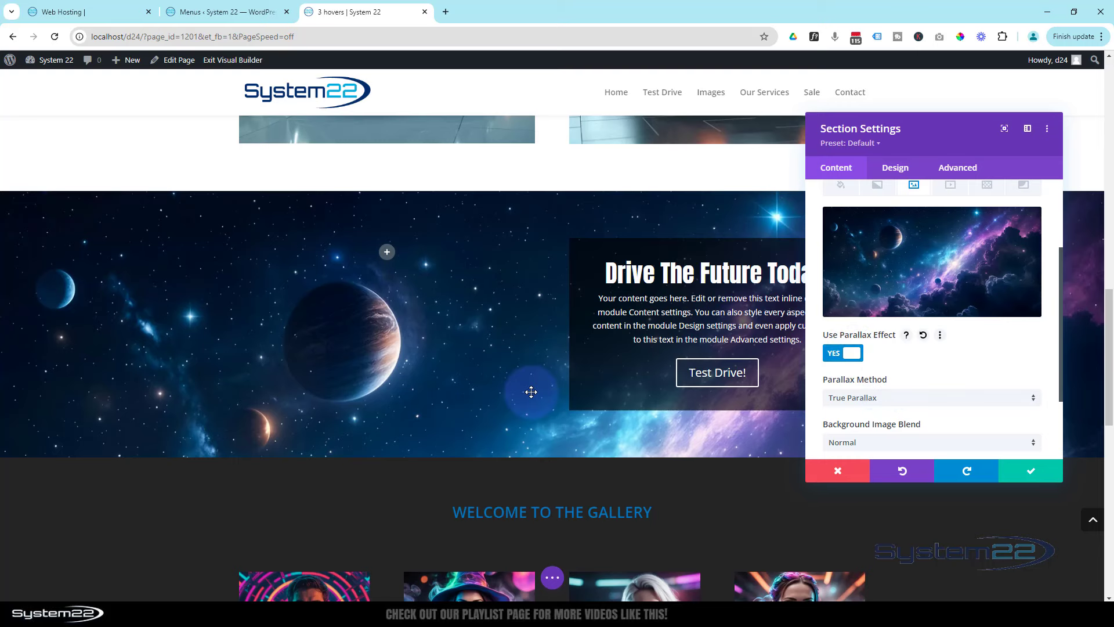
- Examine how the section's space background moves with the True Parallax method as the page scrolls
scroll(532, 392, up, 2)
scroll(531, 392, down, 5)
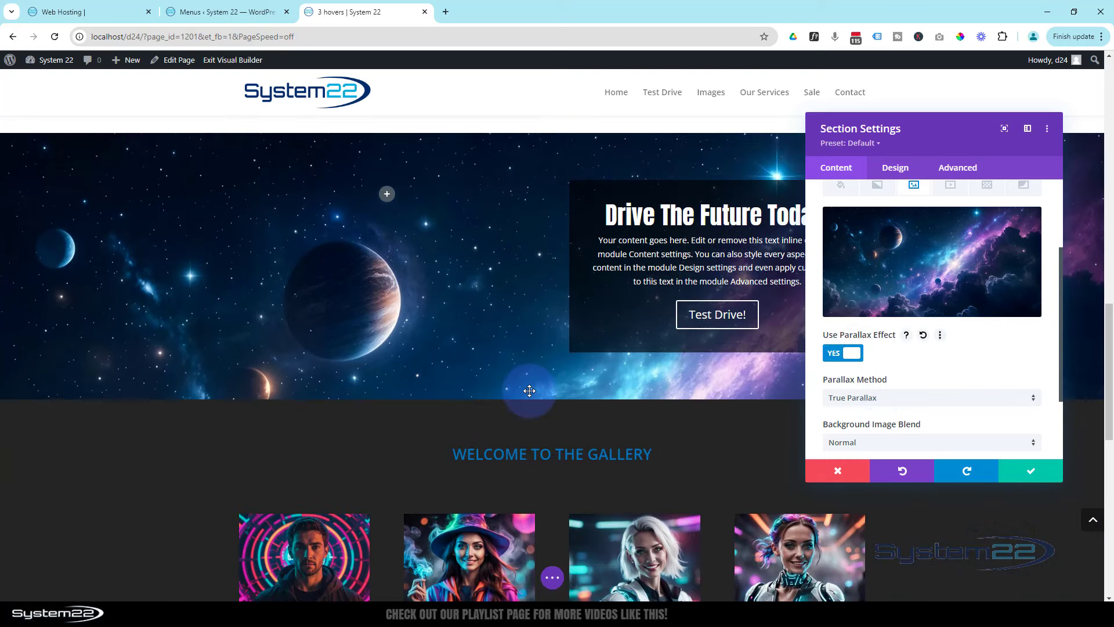
scroll(529, 390, up, 6)
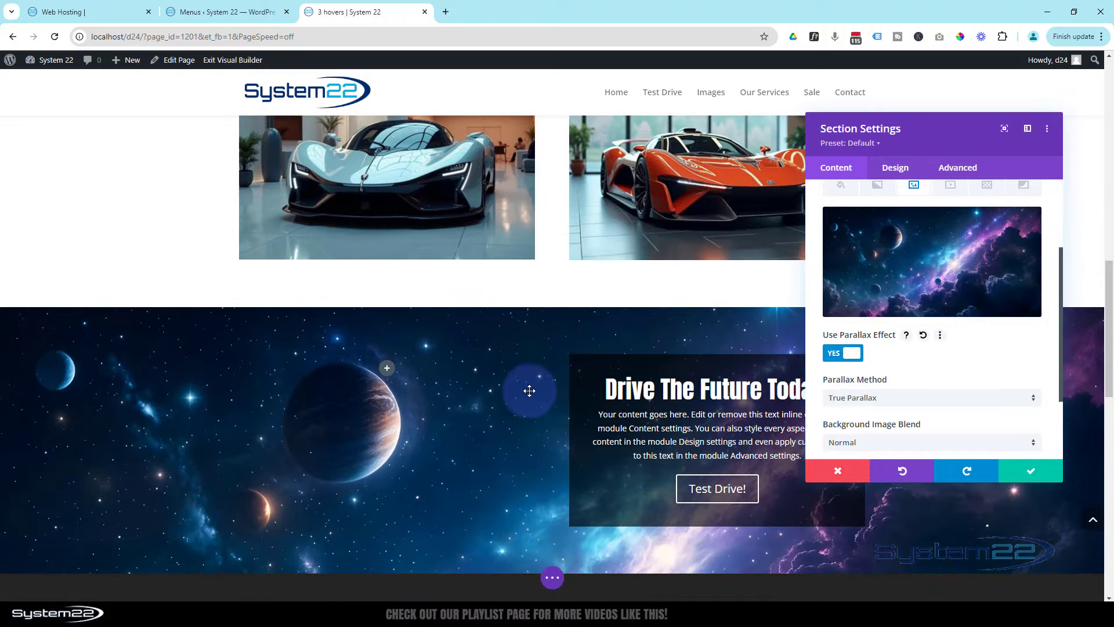
scroll(529, 391, down, 4)
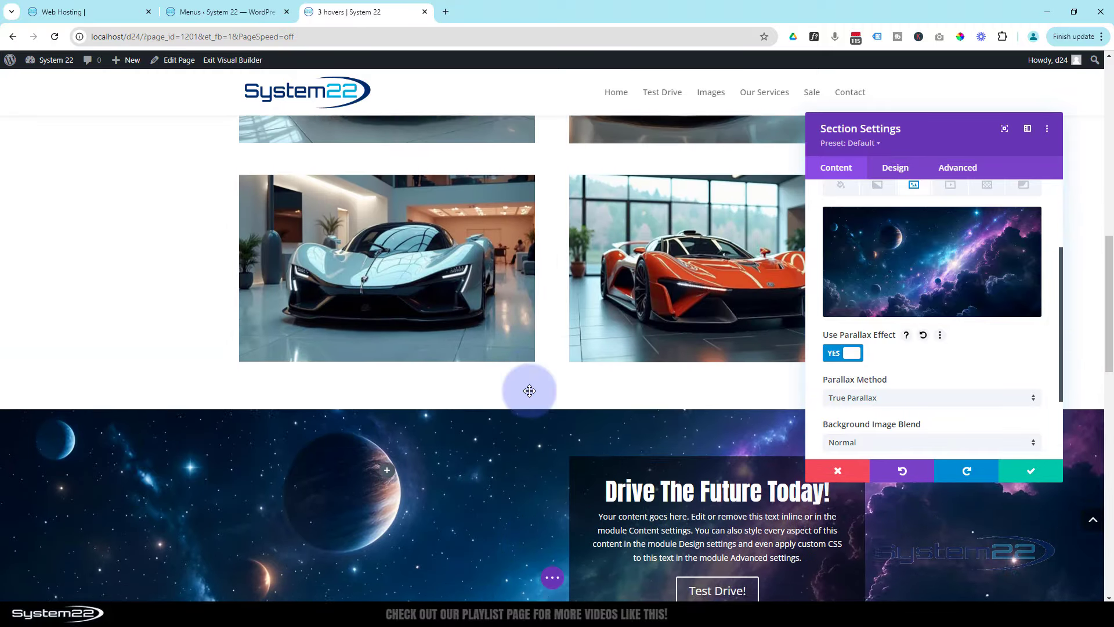
scroll(529, 390, down, 4)
scroll(530, 390, up, 4)
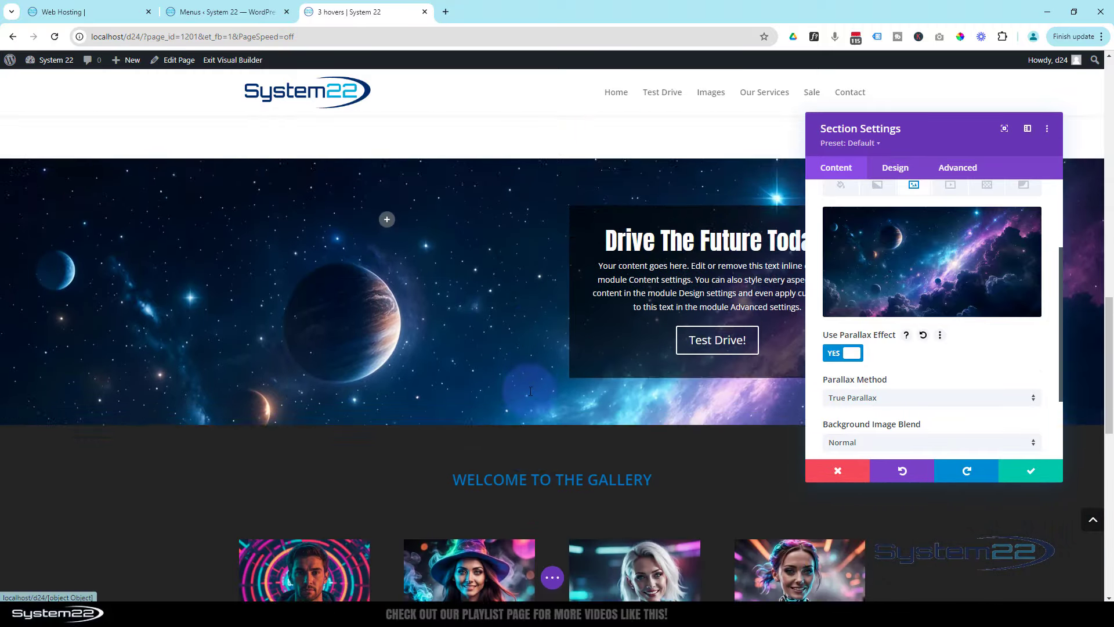
scroll(529, 390, up, 2)
scroll(530, 390, down, 4)
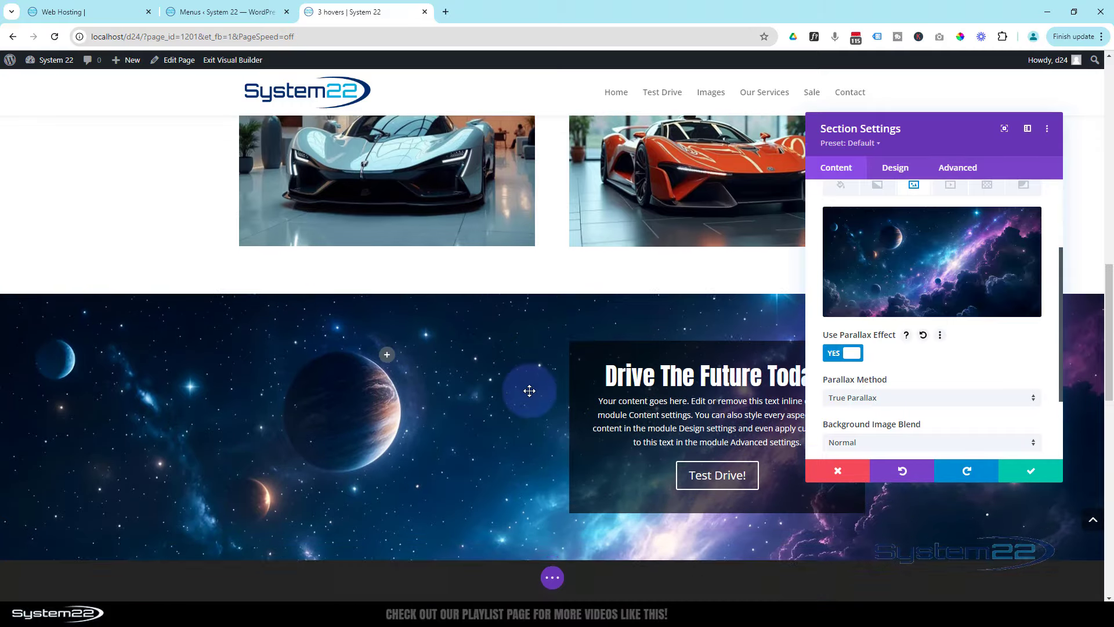
scroll(529, 391, down, 1)
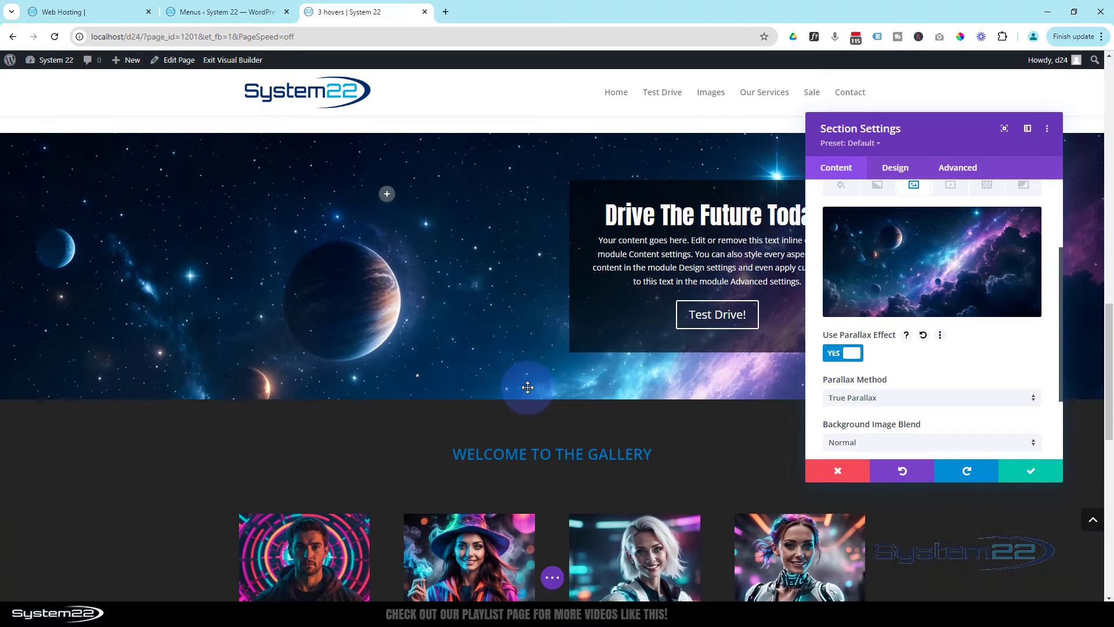
- Set the section background's parallax method to CSS and check its movement as the page scrolls
click(889, 399)
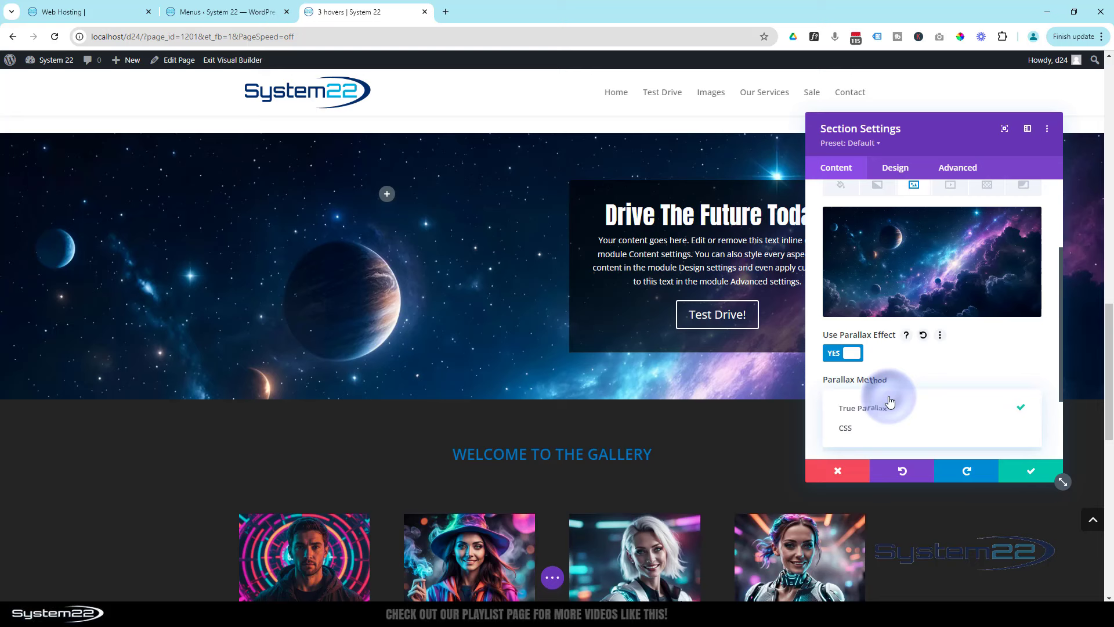
click(851, 429)
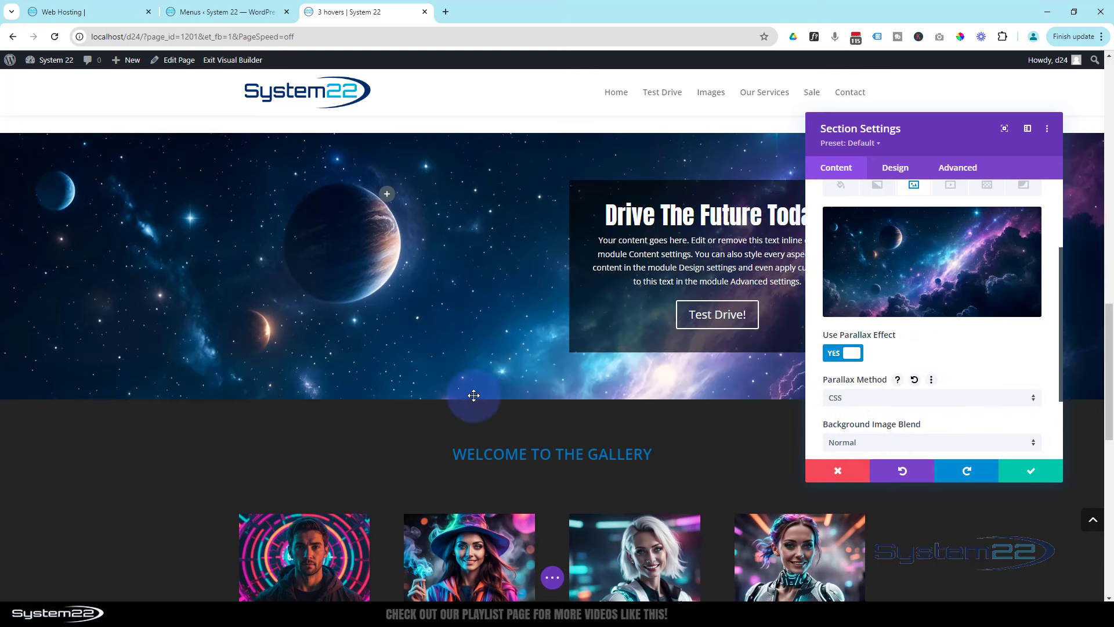
scroll(454, 379, up, 2)
scroll(454, 378, down, 5)
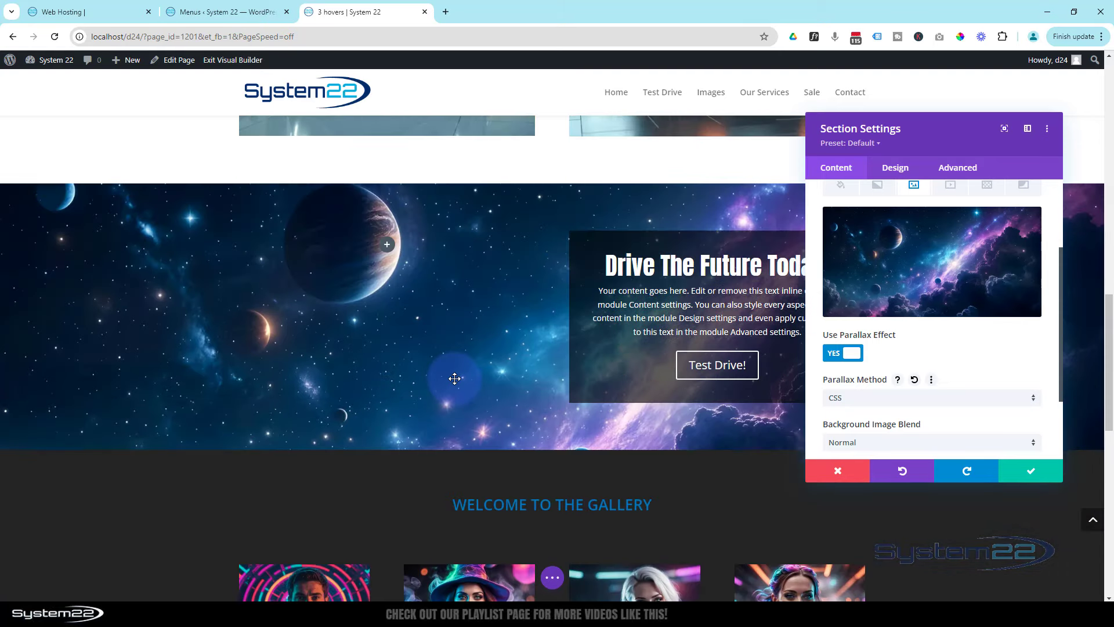
scroll(455, 378, up, 5)
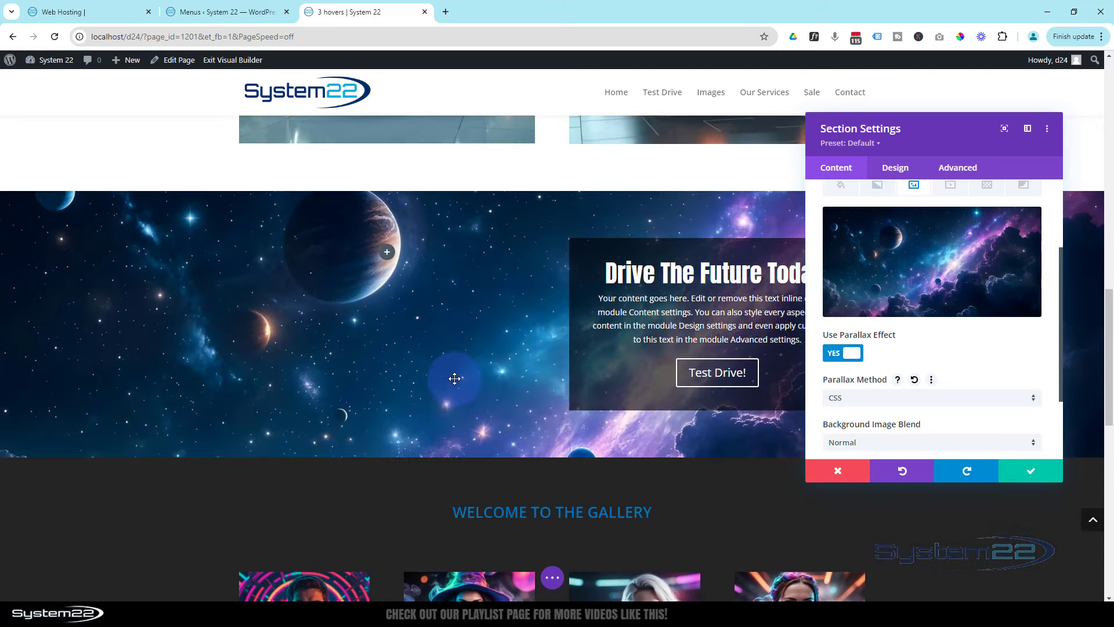
scroll(455, 378, down, 4)
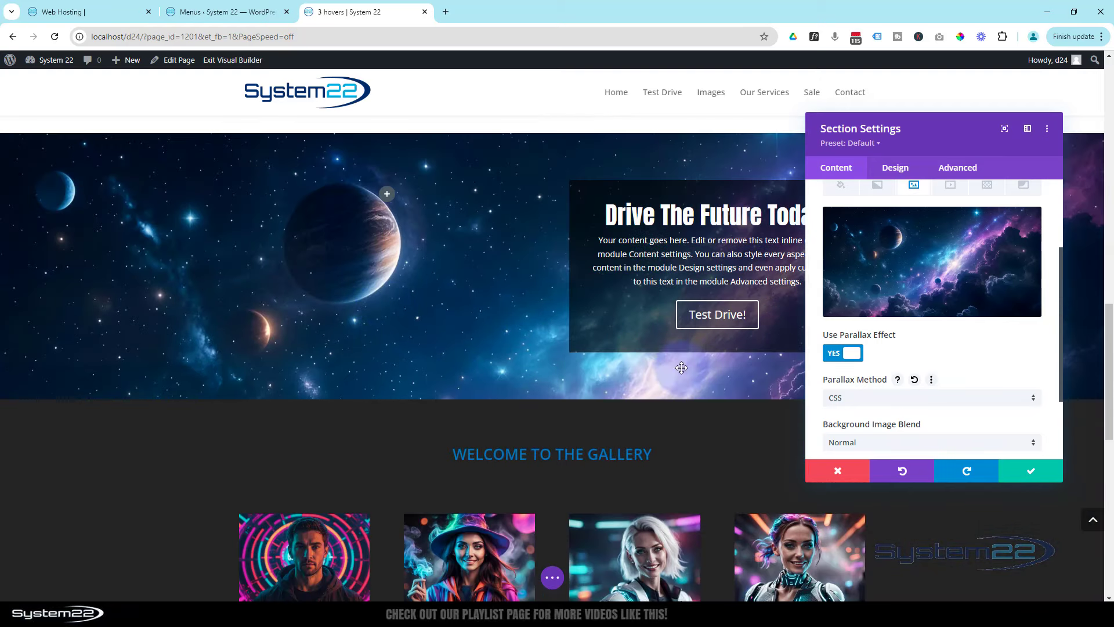
scroll(466, 336, down, 1)
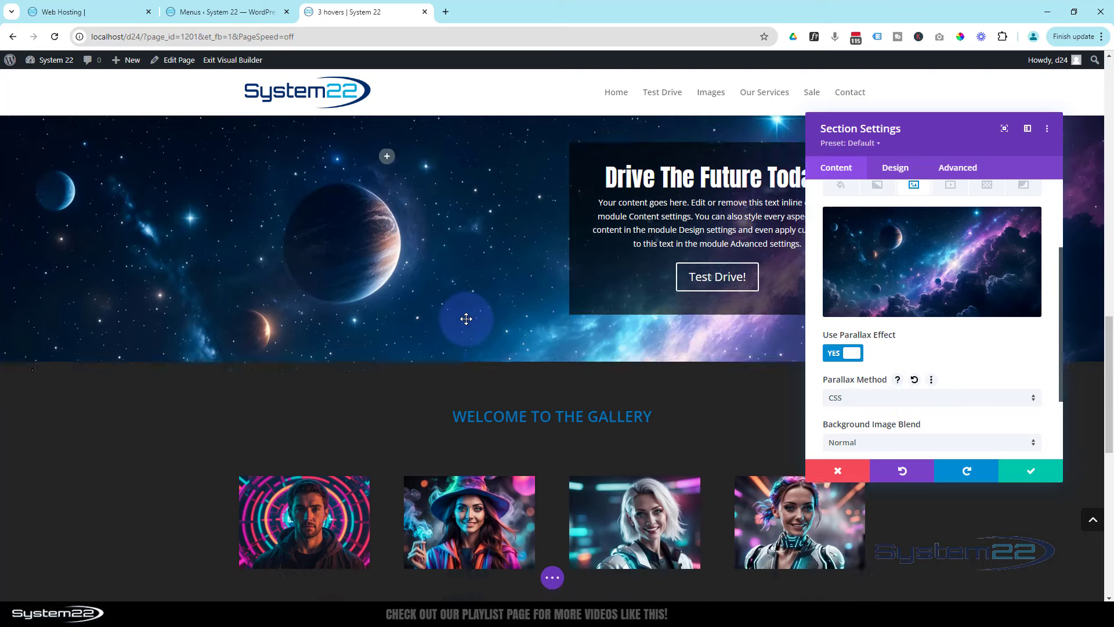
scroll(429, 348, up, 2)
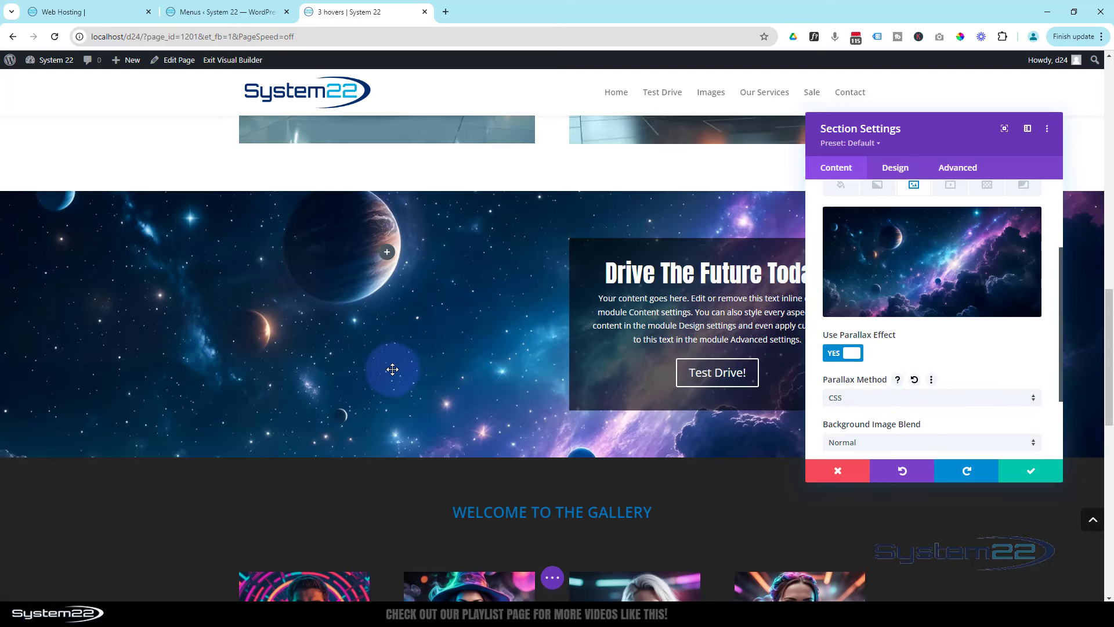
scroll(392, 369, down, 1)
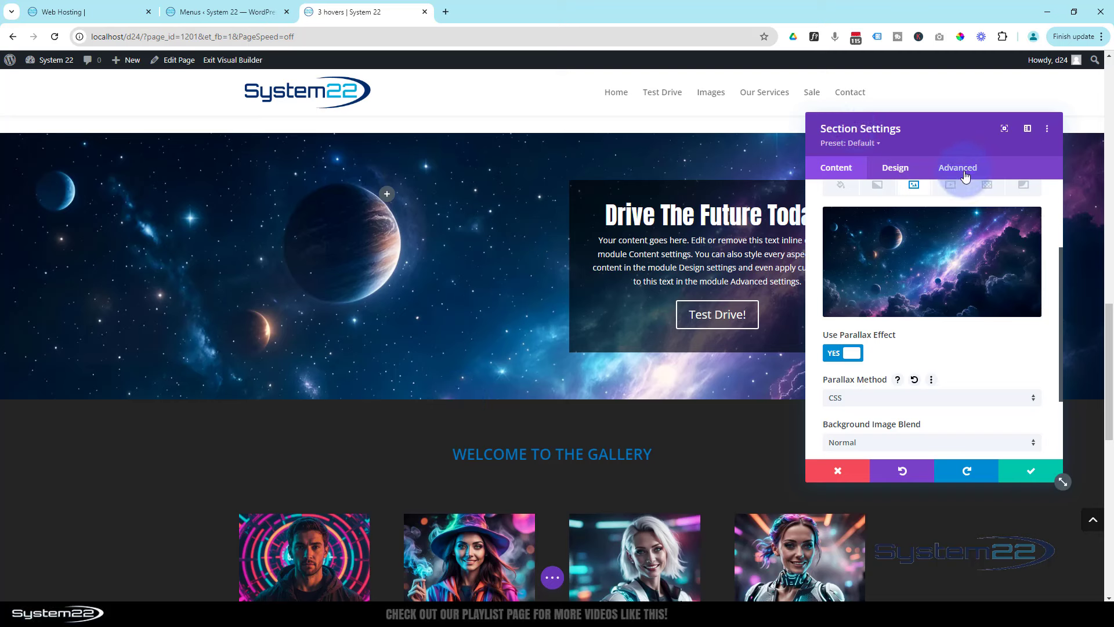
- Set the minimum height of the Call To Action section to 100vh
click(896, 169)
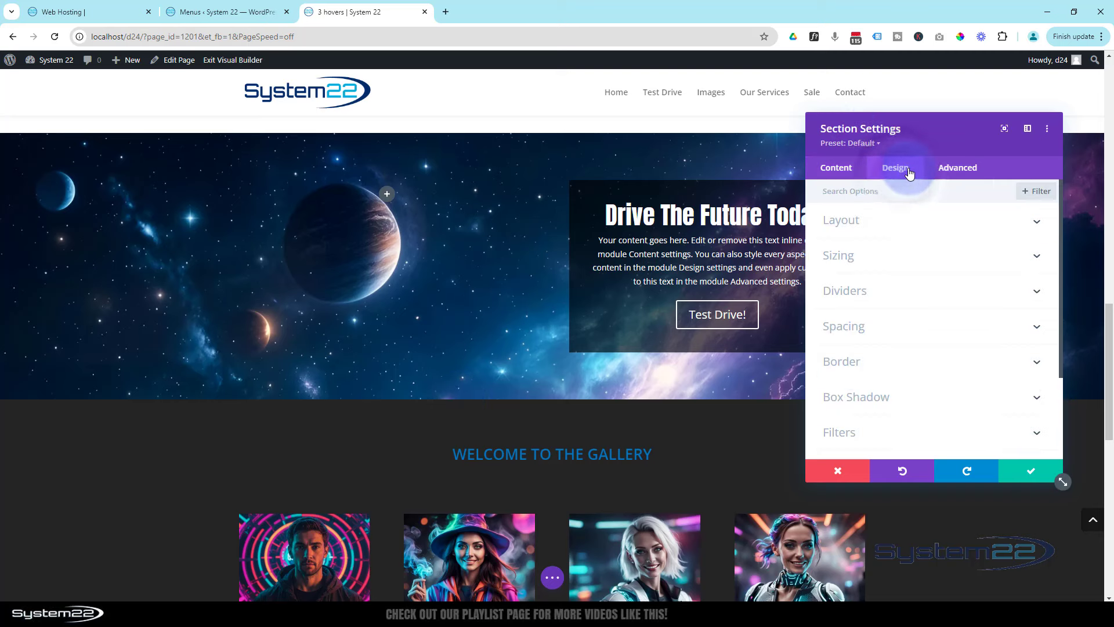
click(896, 267)
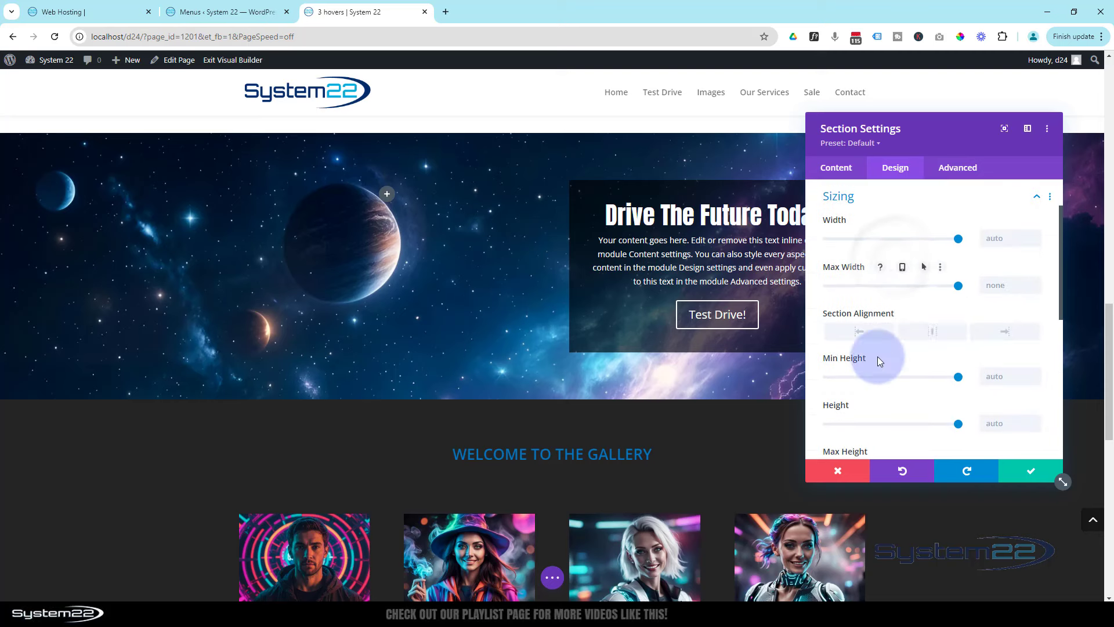
click(983, 363)
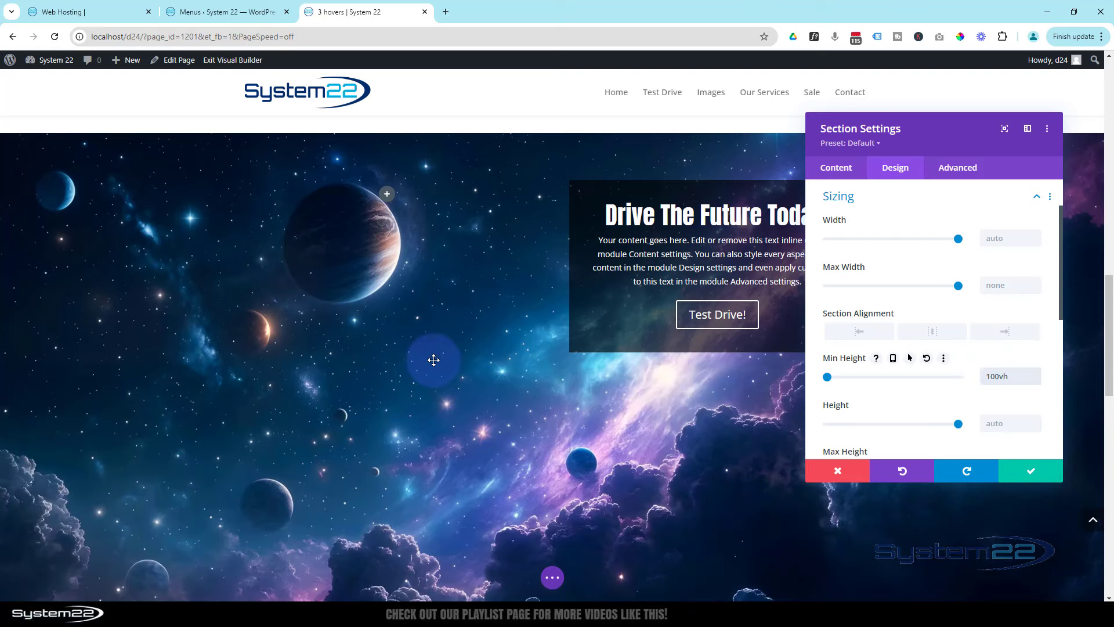
- Check how the full-height section's parallax background scrolls and save the section settings
scroll(434, 360, down, 1)
scroll(434, 359, down, 2)
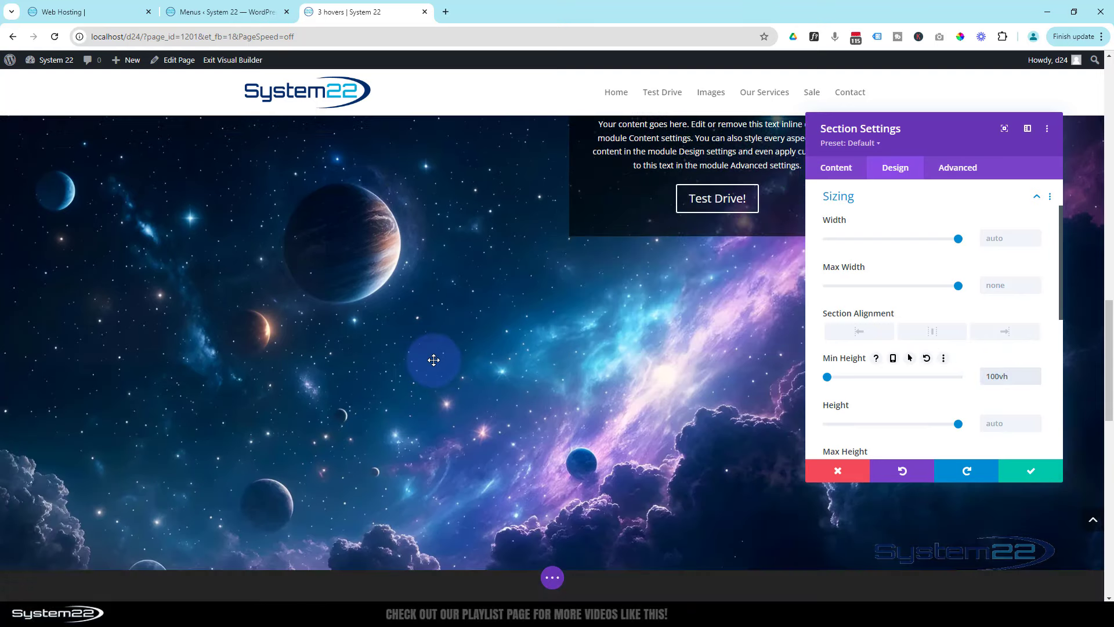
scroll(475, 288, up, 2)
scroll(475, 288, up, 1)
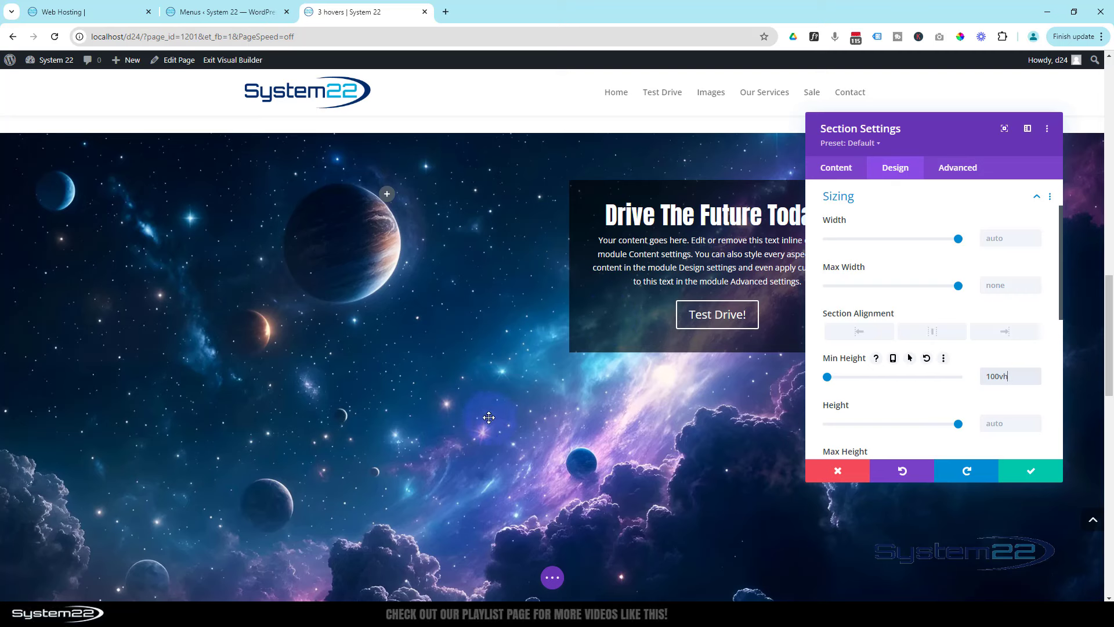
scroll(476, 412, up, 2)
scroll(476, 412, down, 5)
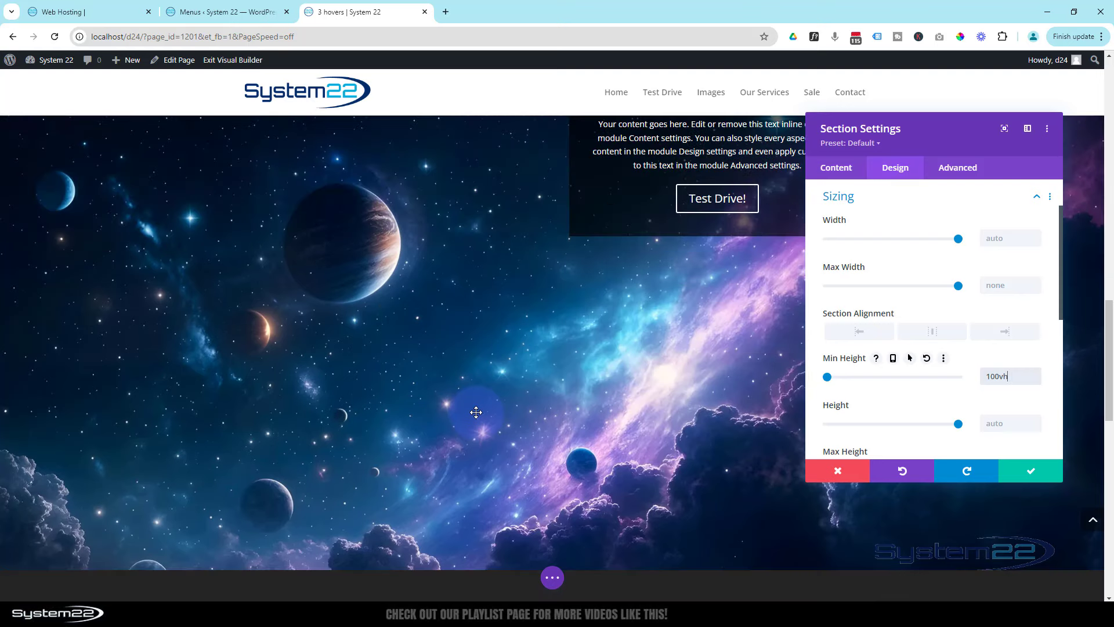
scroll(476, 412, up, 2)
scroll(476, 412, up, 3)
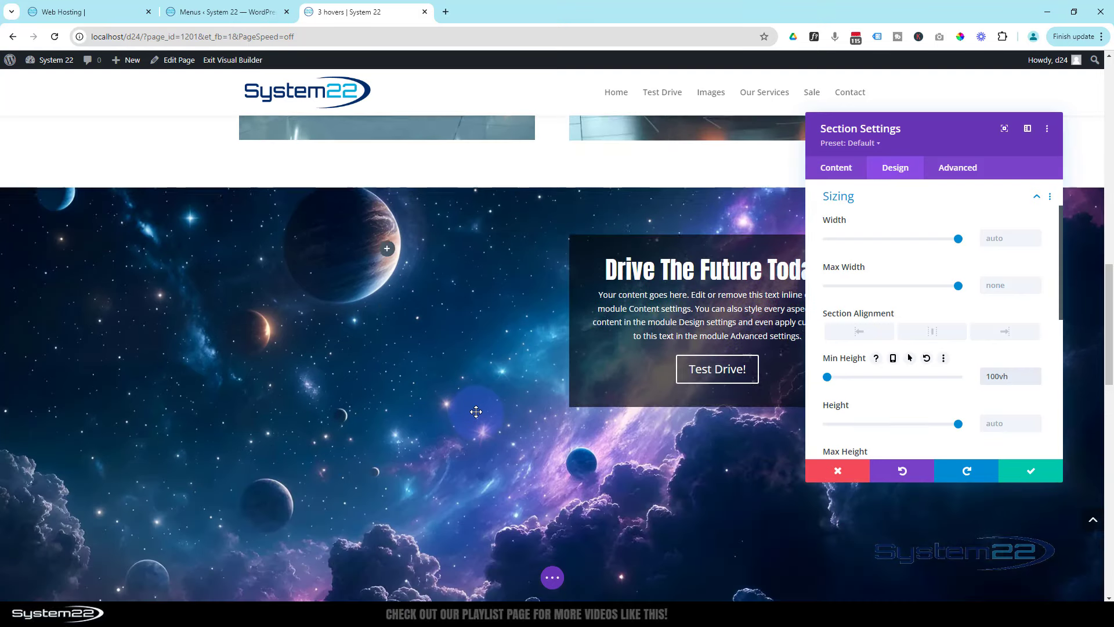
scroll(476, 412, down, 4)
scroll(476, 412, up, 2)
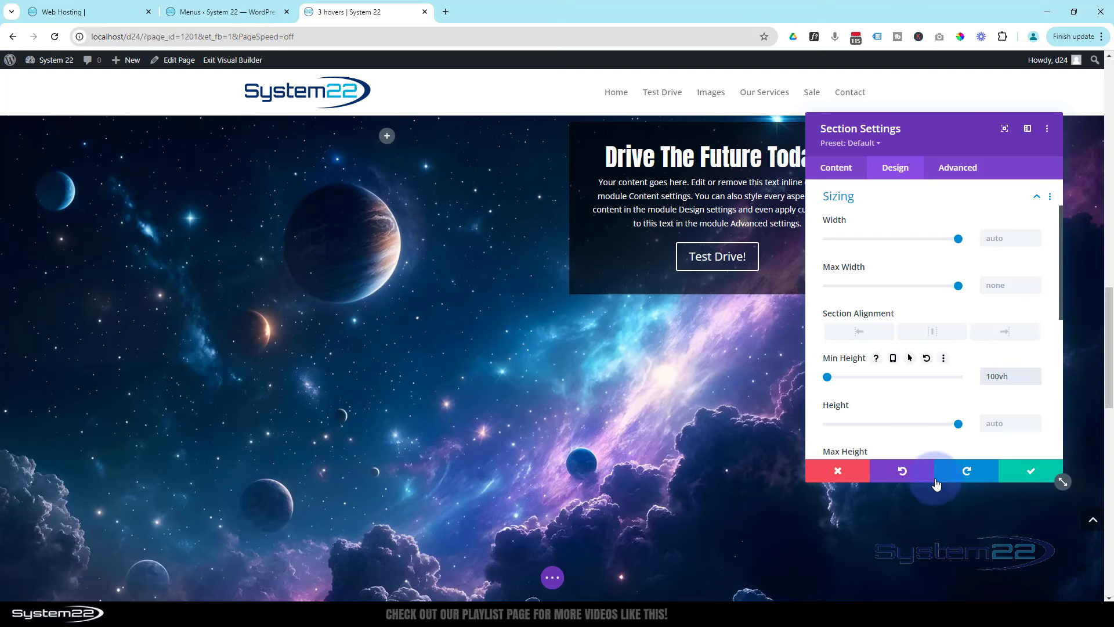
click(1012, 473)
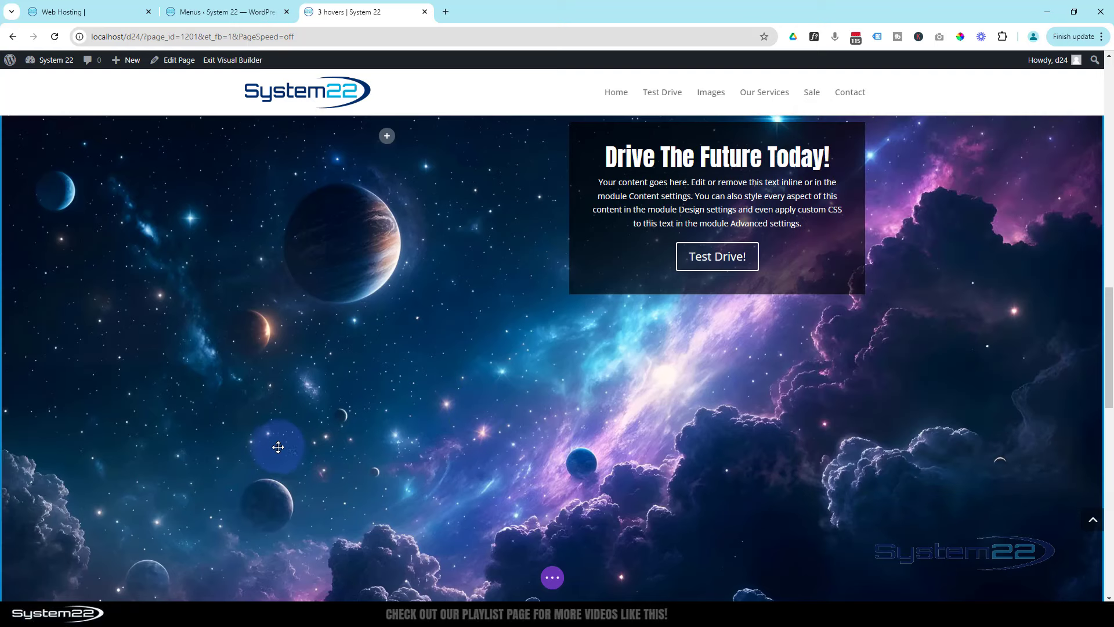
- Set cars.png from the media library as the background image of the row holding the Call To Action module
scroll(278, 446, up, 2)
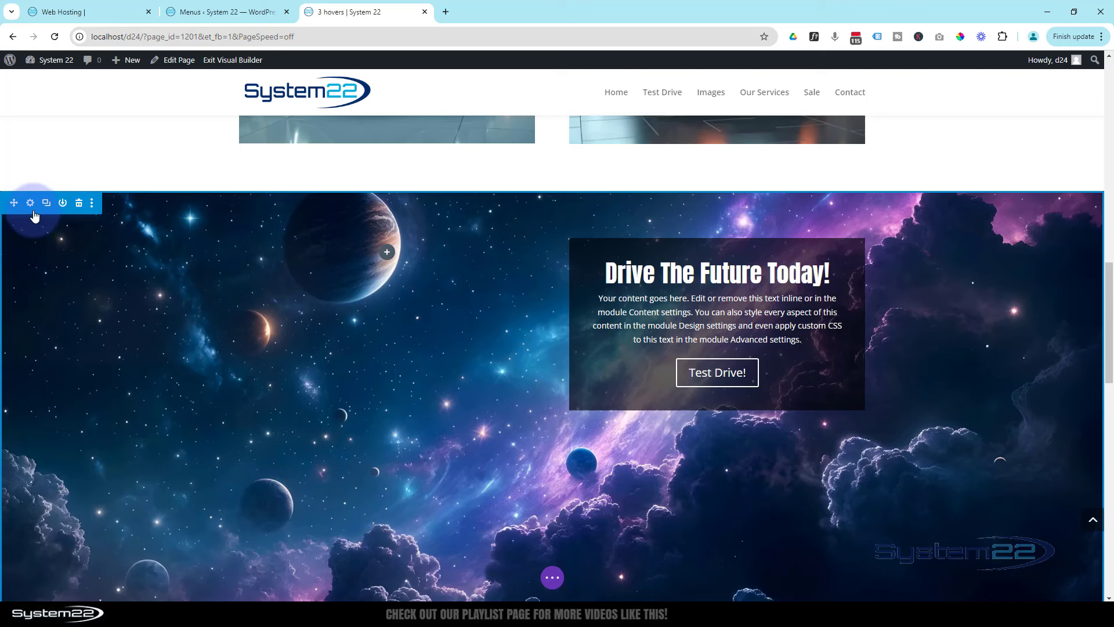
mouse_move(313, 238)
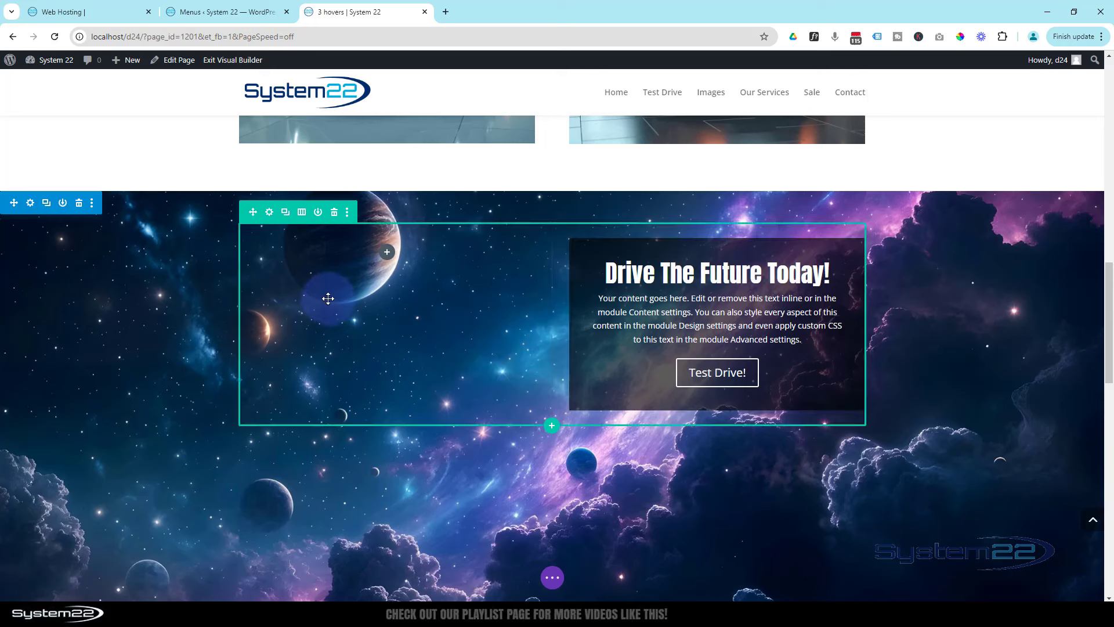
click(271, 214)
click(884, 287)
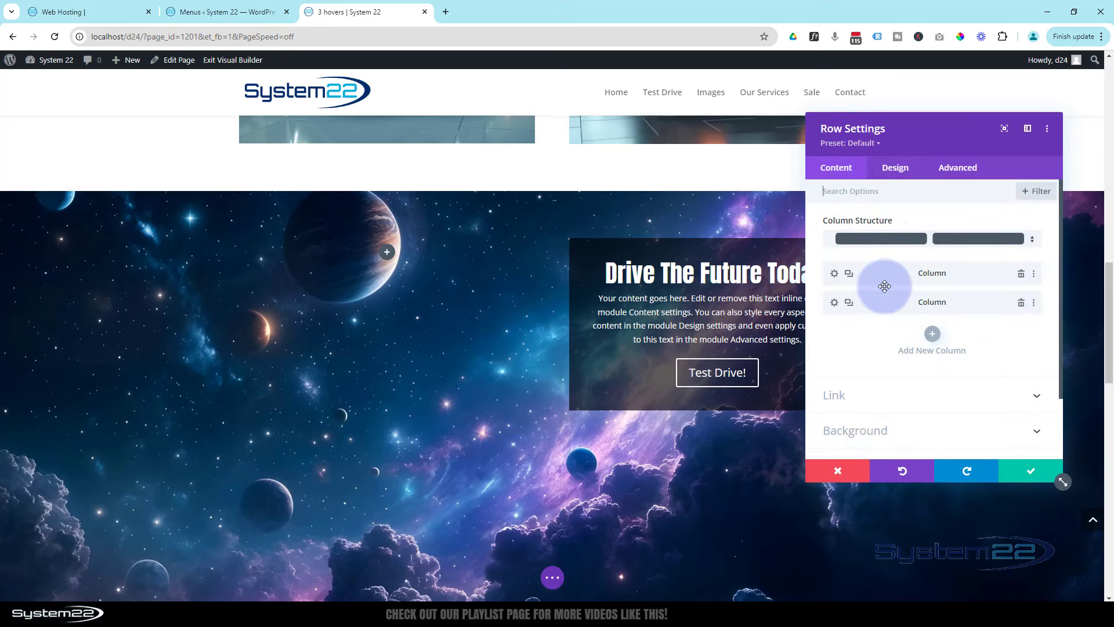
click(821, 186)
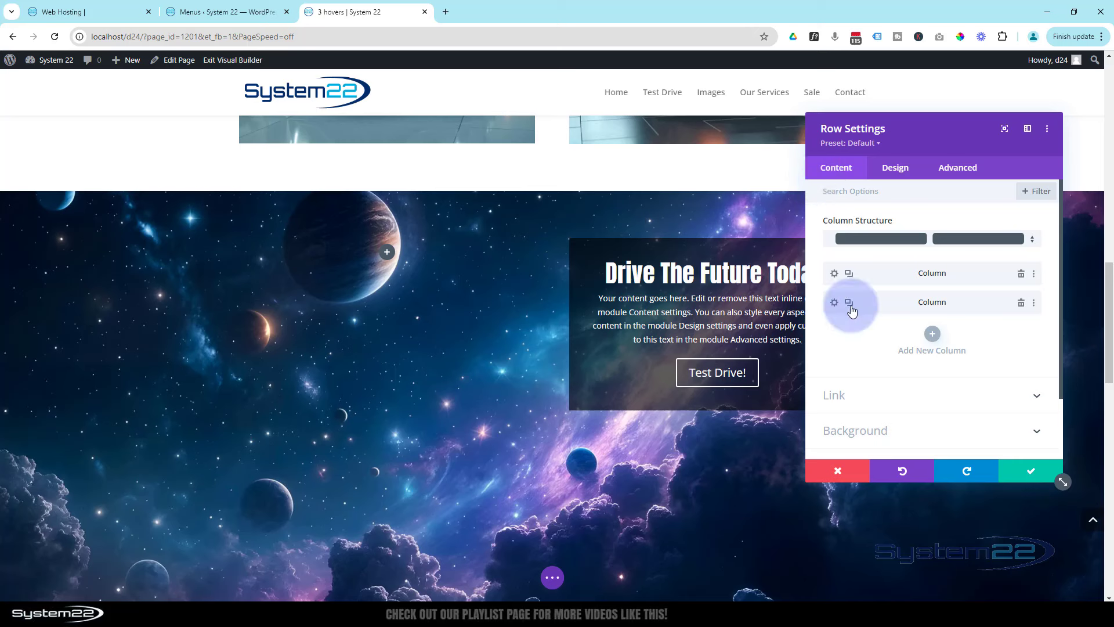
click(855, 430)
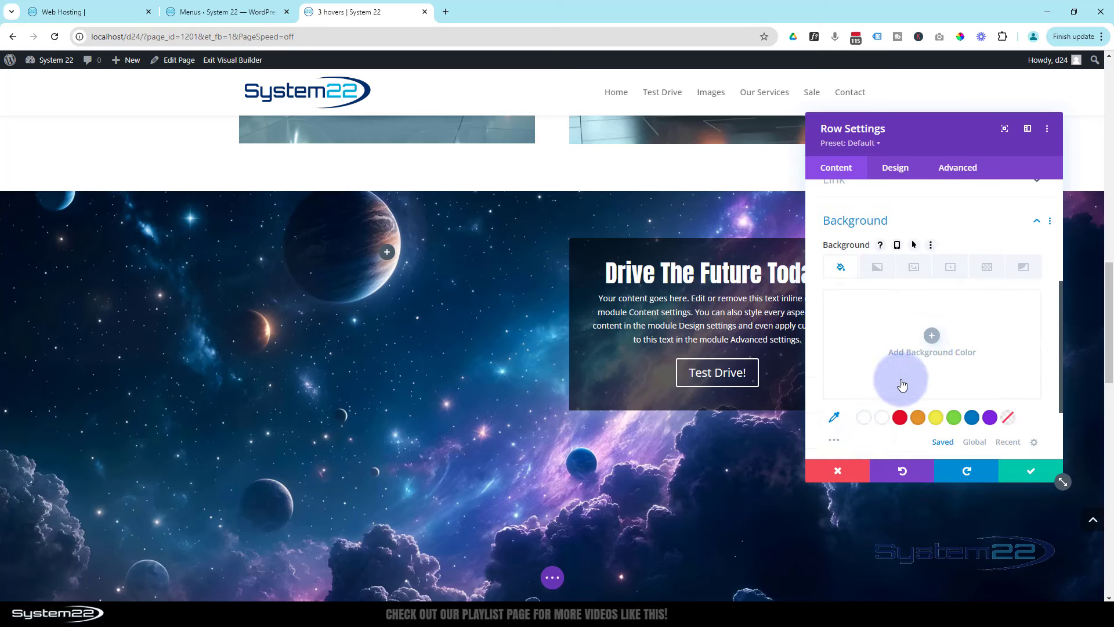
click(917, 269)
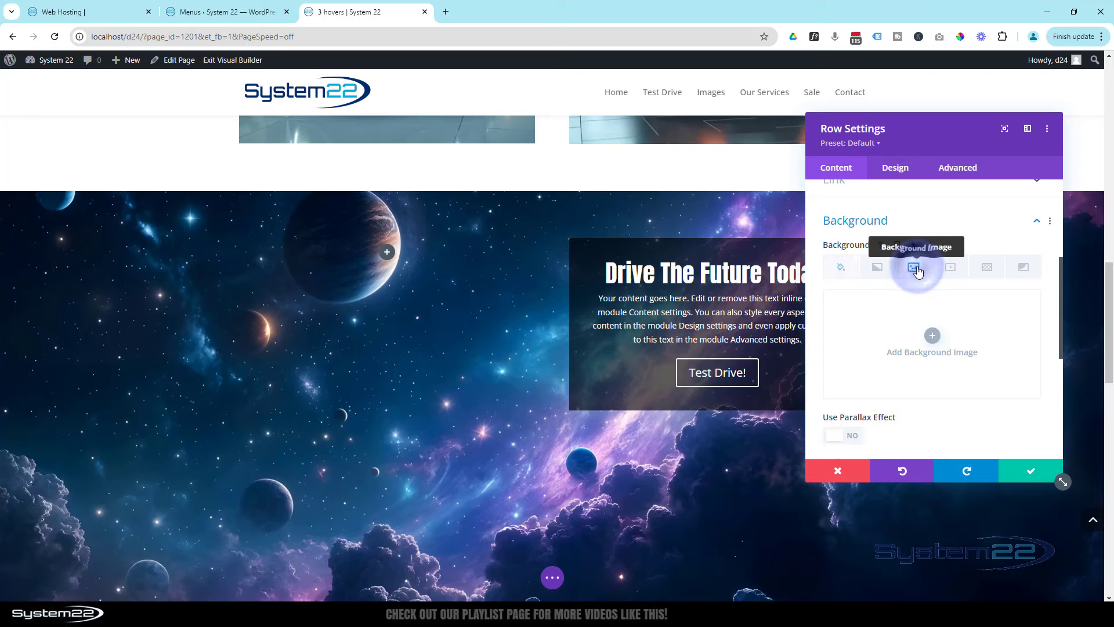
click(933, 337)
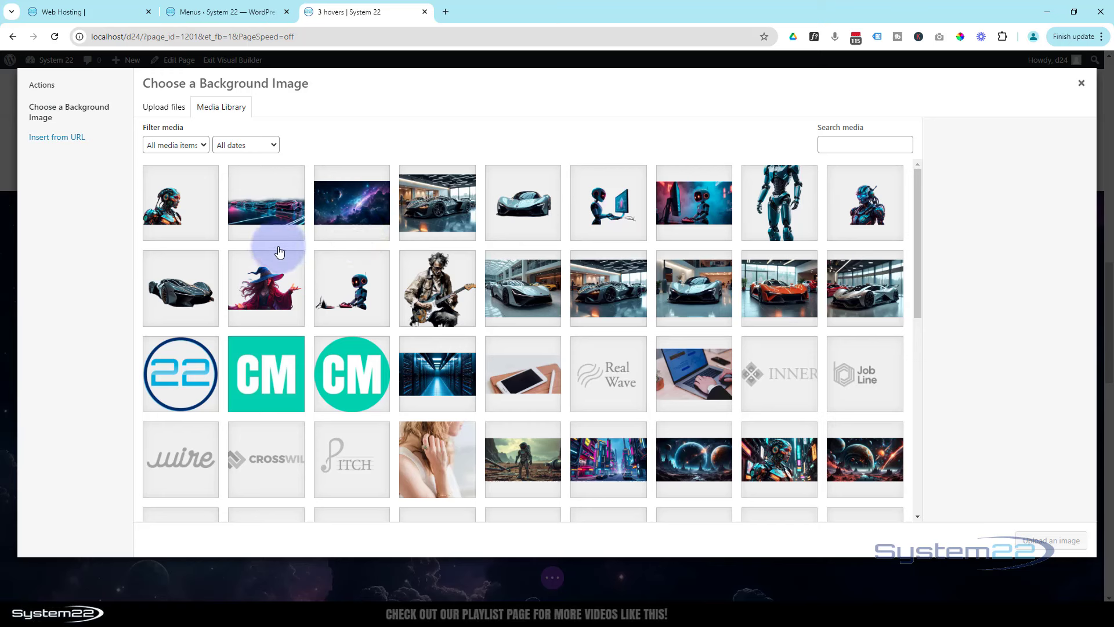
click(274, 216)
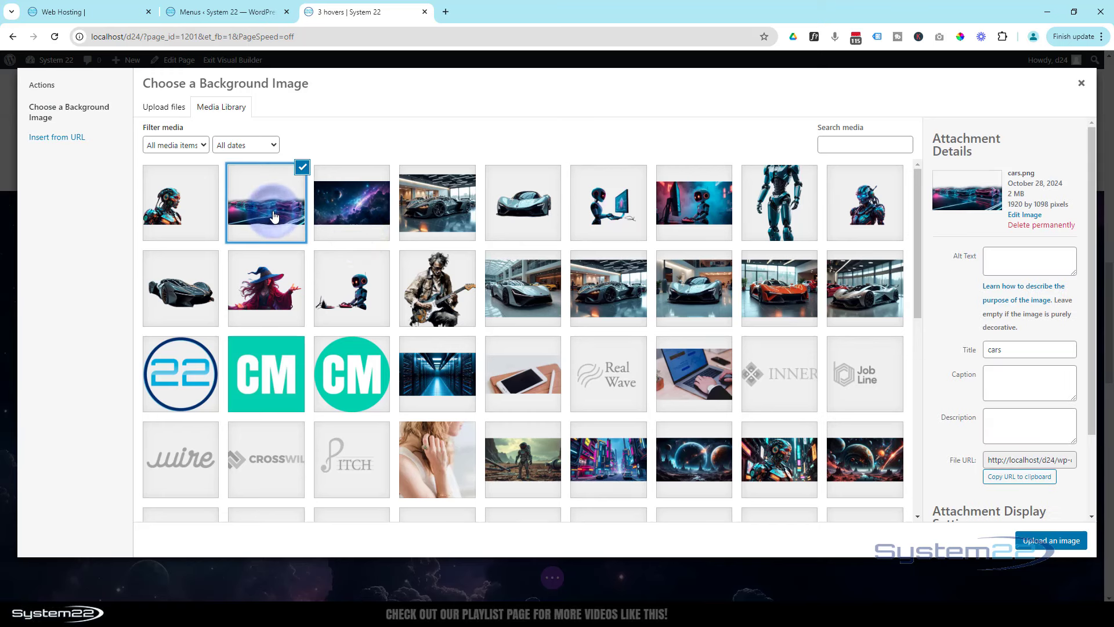
click(1067, 546)
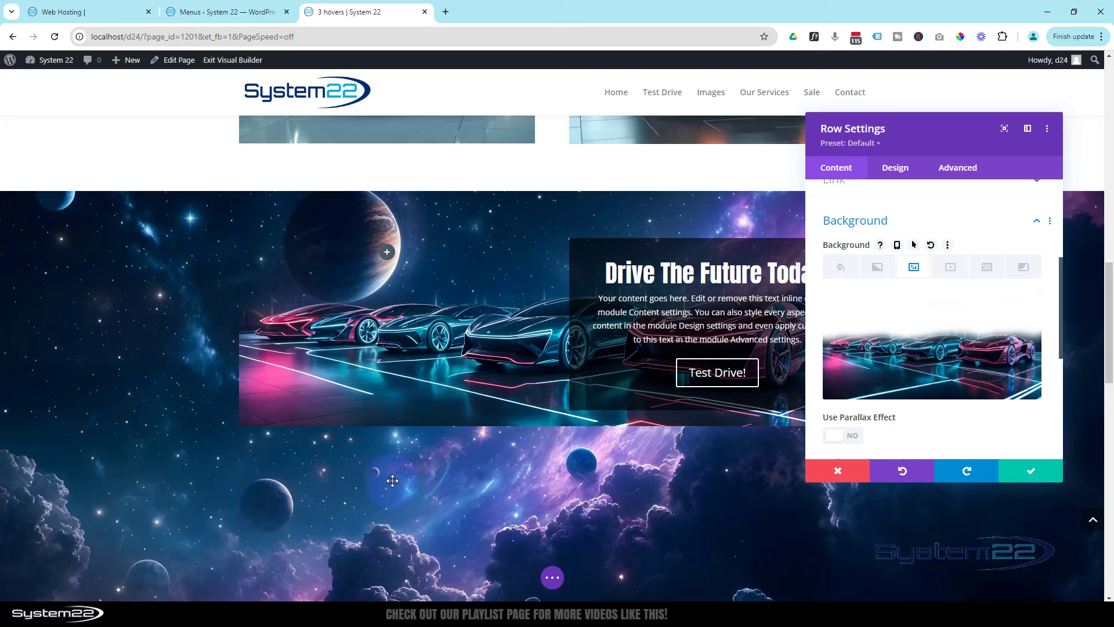
- Set both the width and the maximum width of the row to 100%
click(896, 169)
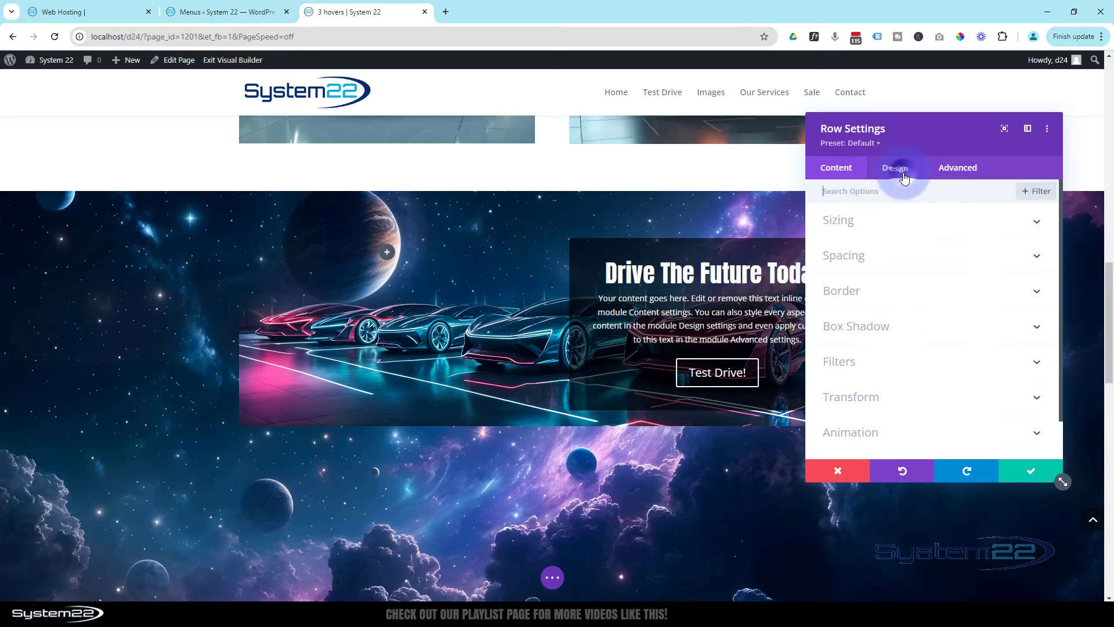
click(907, 224)
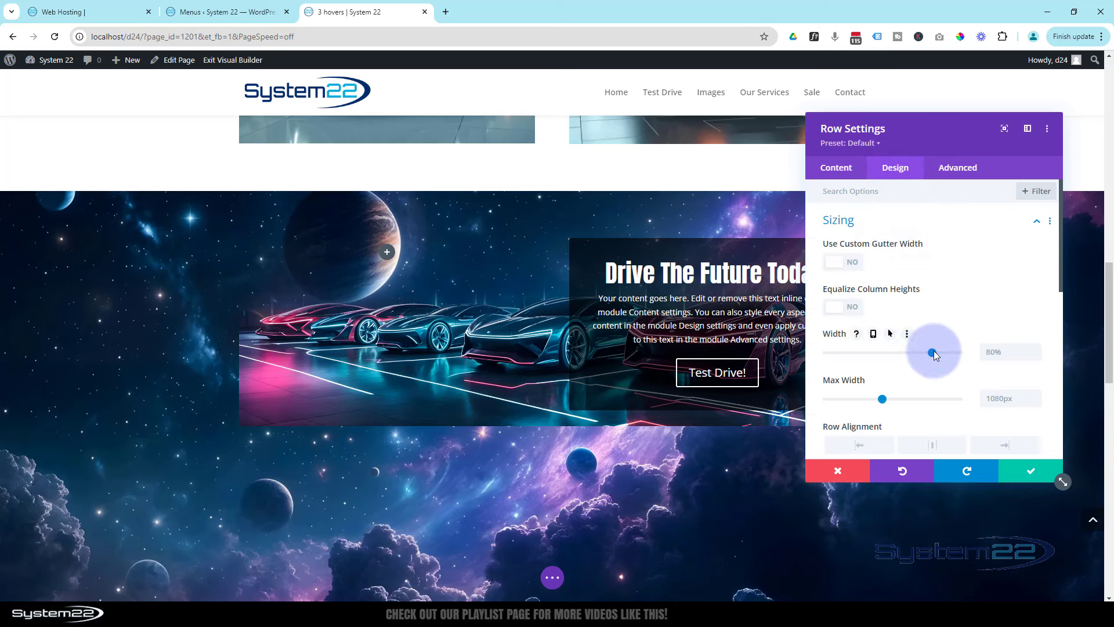
drag(934, 352, 968, 356)
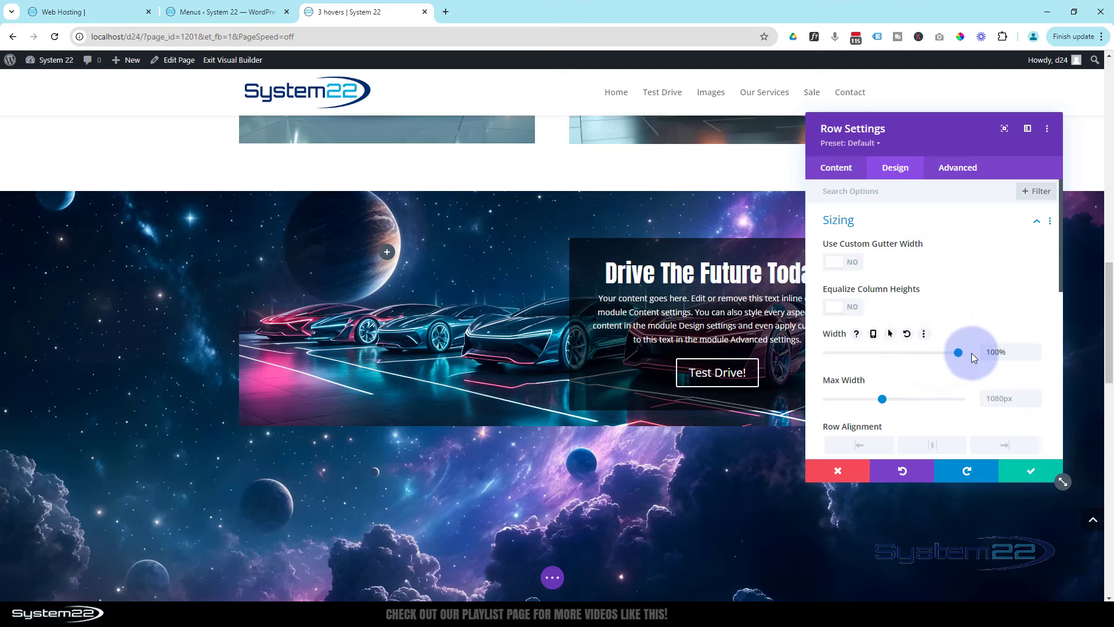
click(1008, 352)
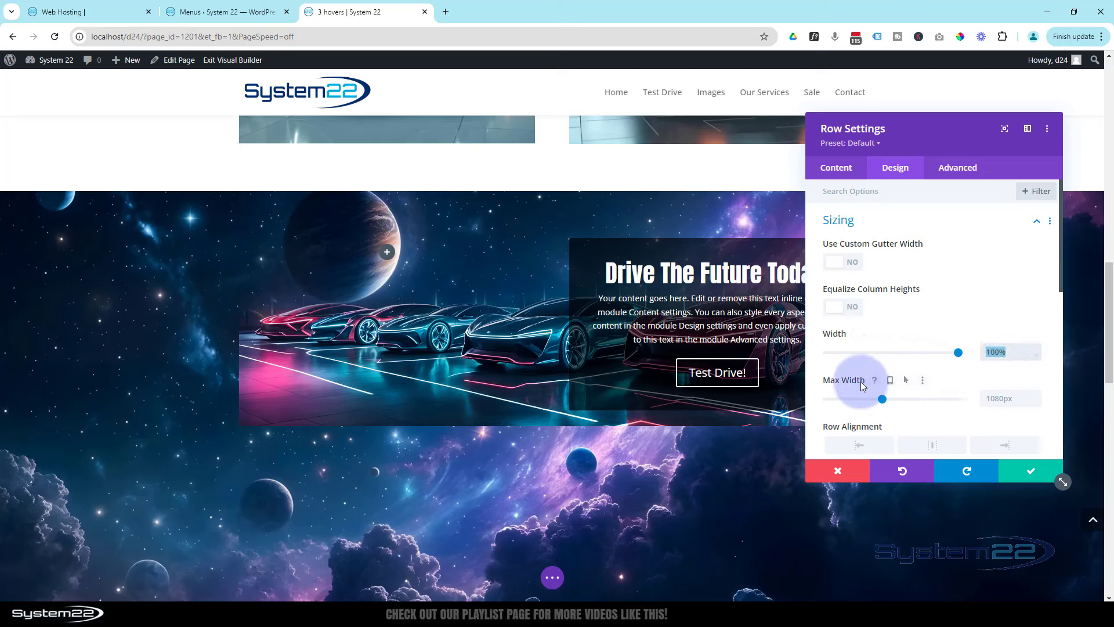
click(989, 398)
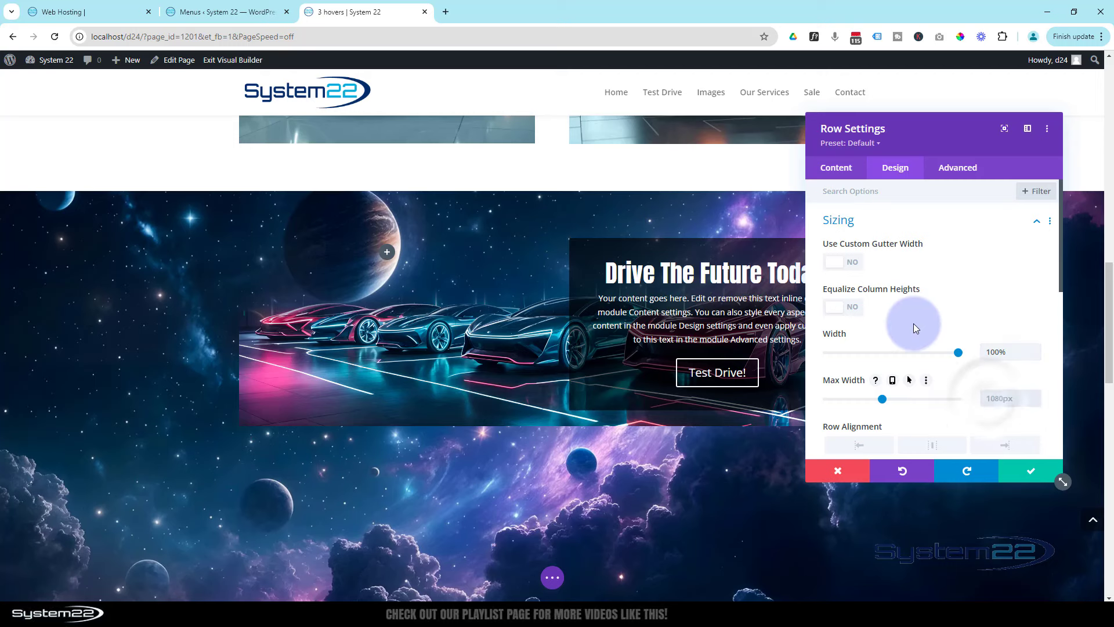
text(100%)
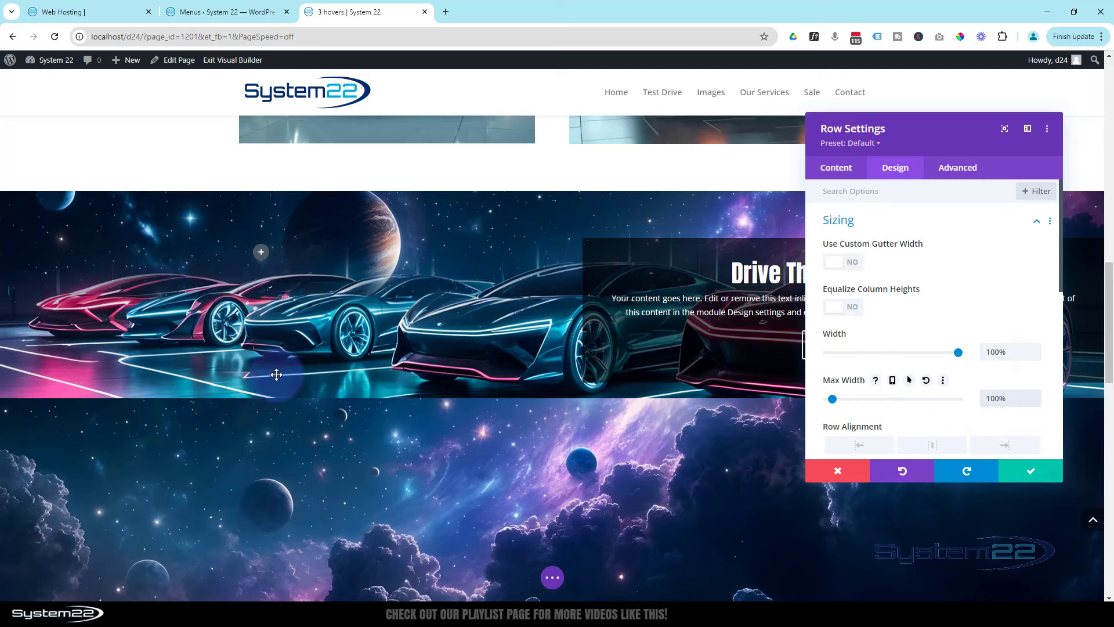
- Examine how the full-width car row moves against the section's parallax space background as the page scrolls
scroll(422, 456, up, 4)
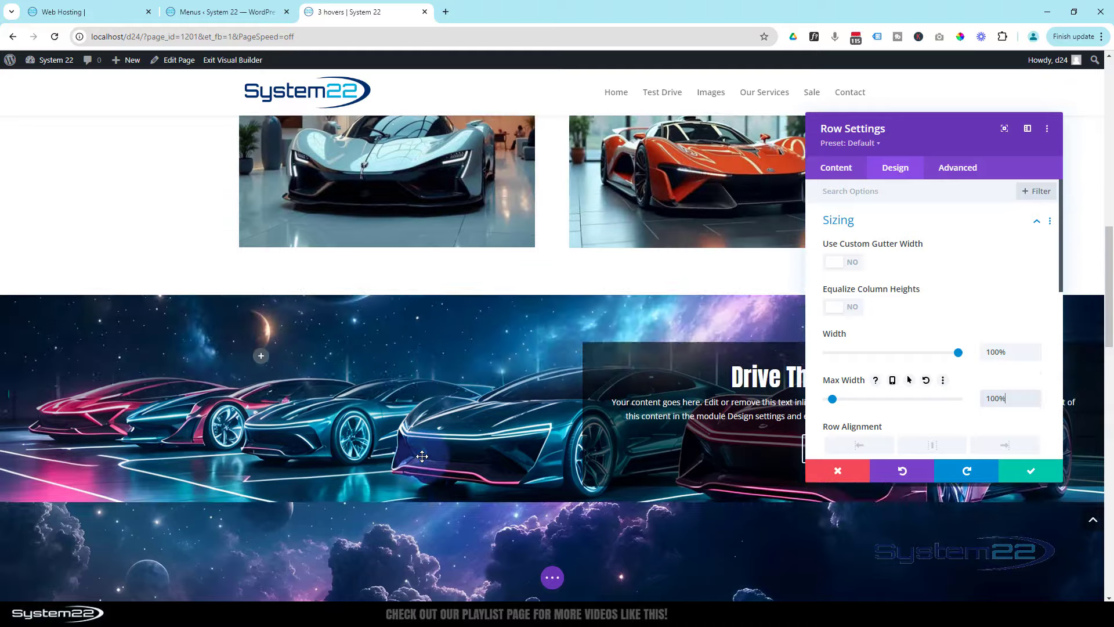
scroll(422, 457, down, 5)
scroll(421, 457, up, 2)
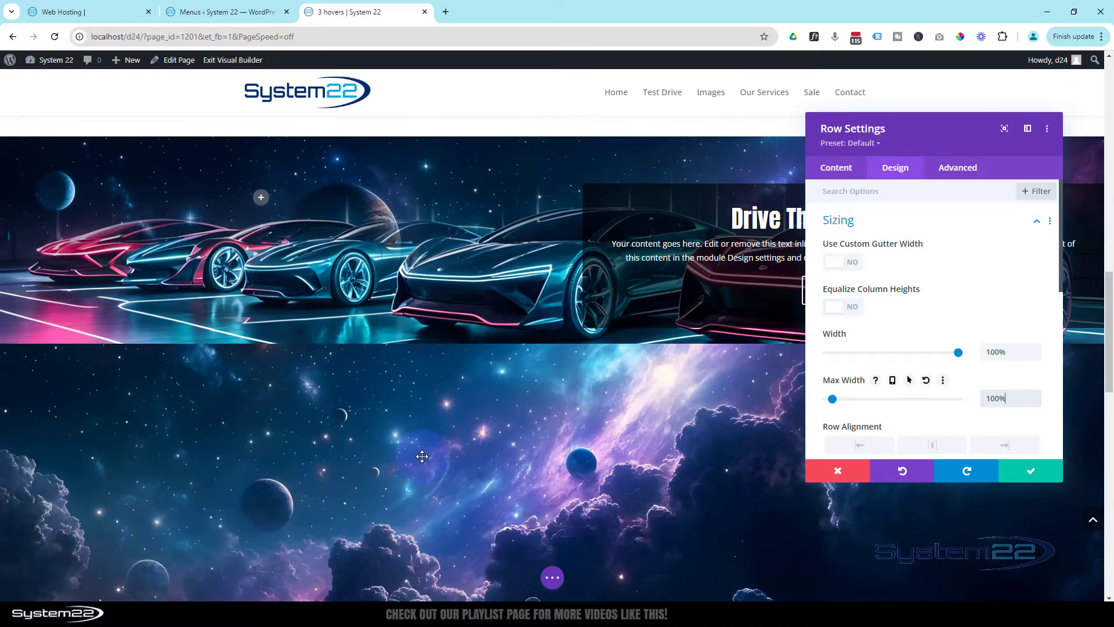
scroll(422, 456, down, 1)
scroll(422, 456, up, 4)
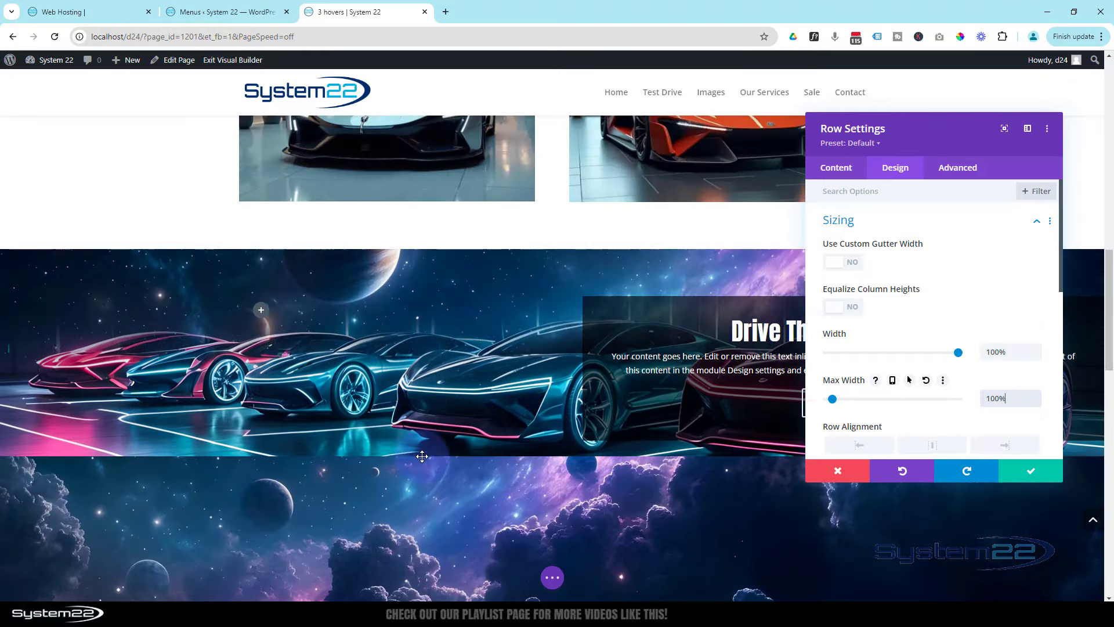
scroll(422, 456, down, 2)
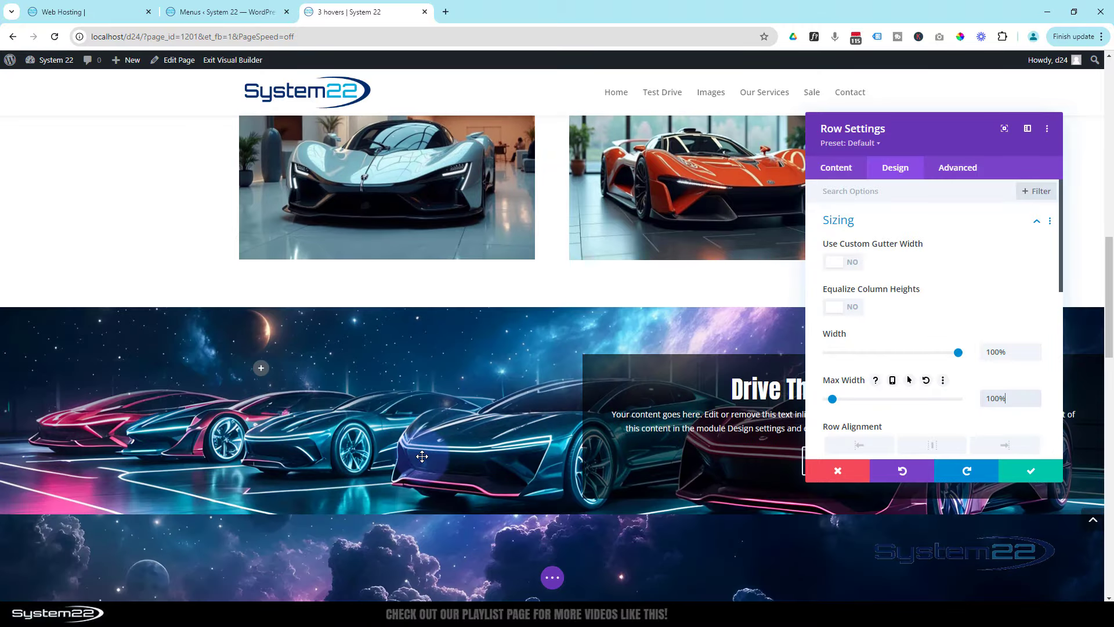
scroll(422, 456, down, 1)
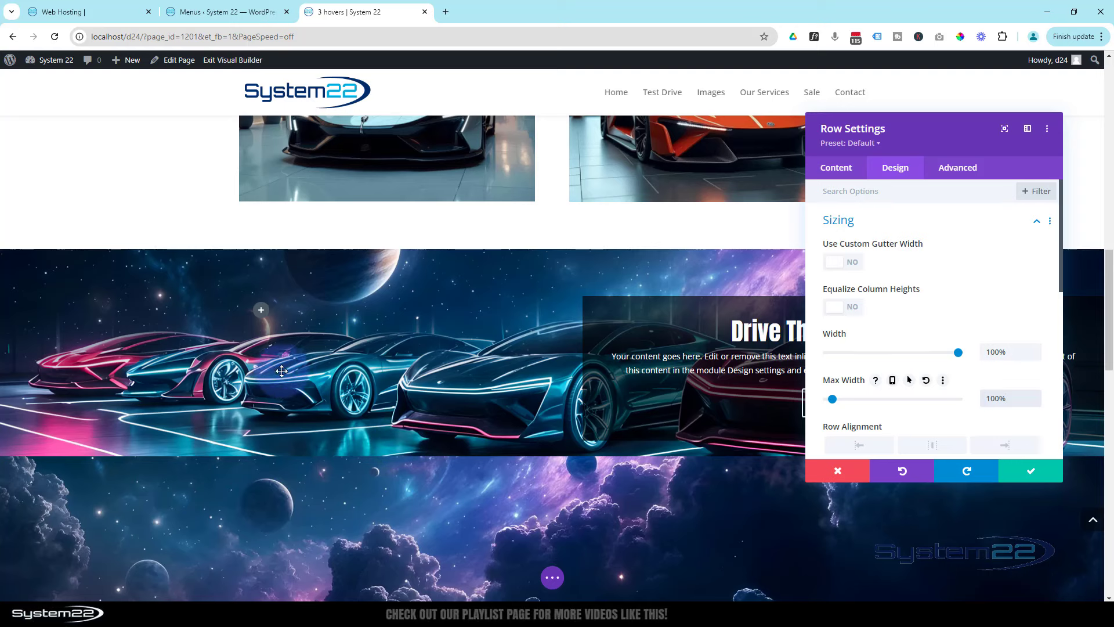
scroll(262, 374, down, 6)
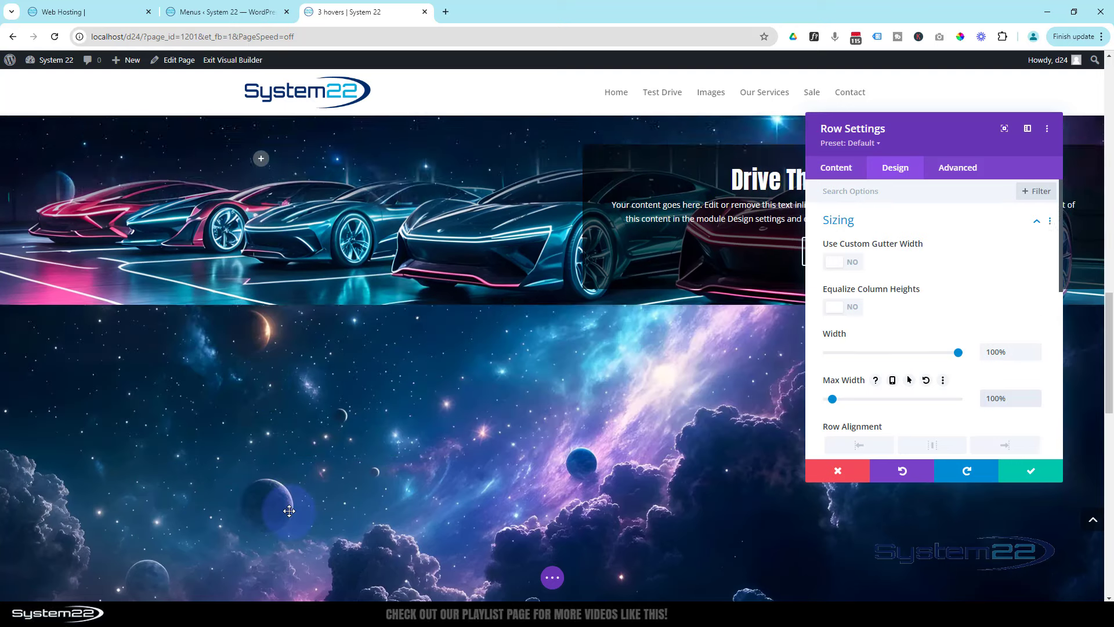
scroll(379, 425, up, 7)
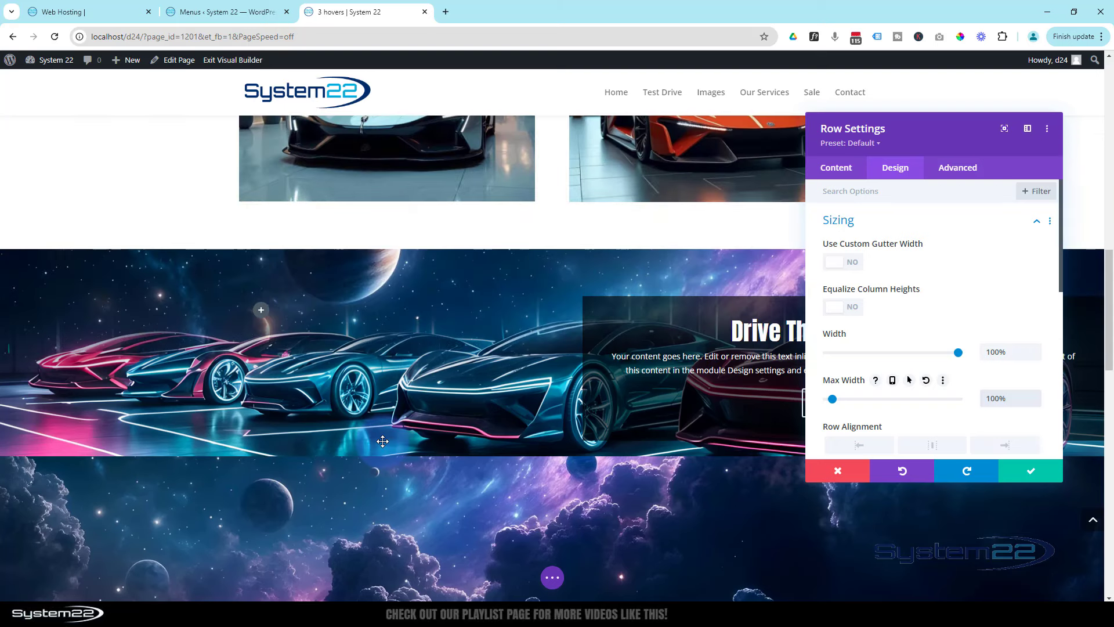
- Set the row's position to Absolute with its location at the bottom centre of the section and save the row settings
click(958, 170)
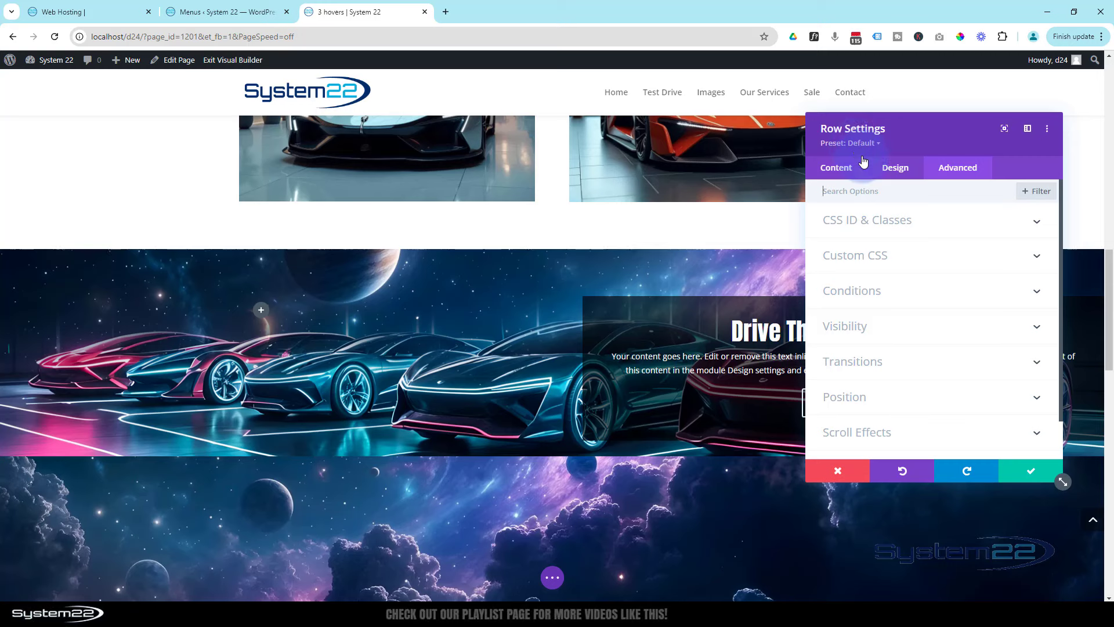
click(893, 400)
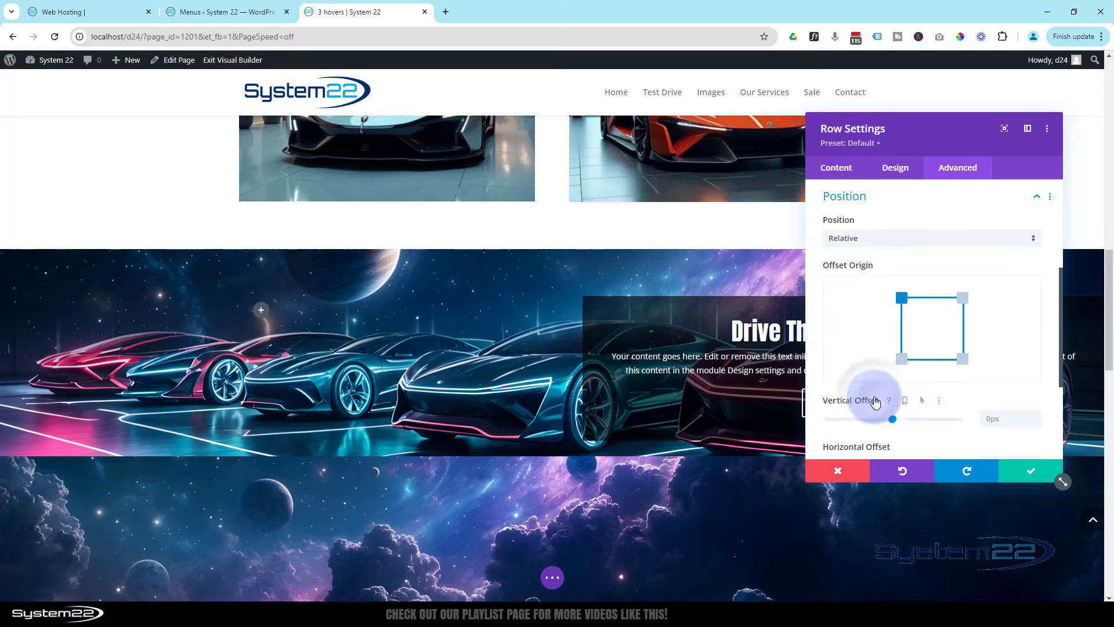
click(900, 240)
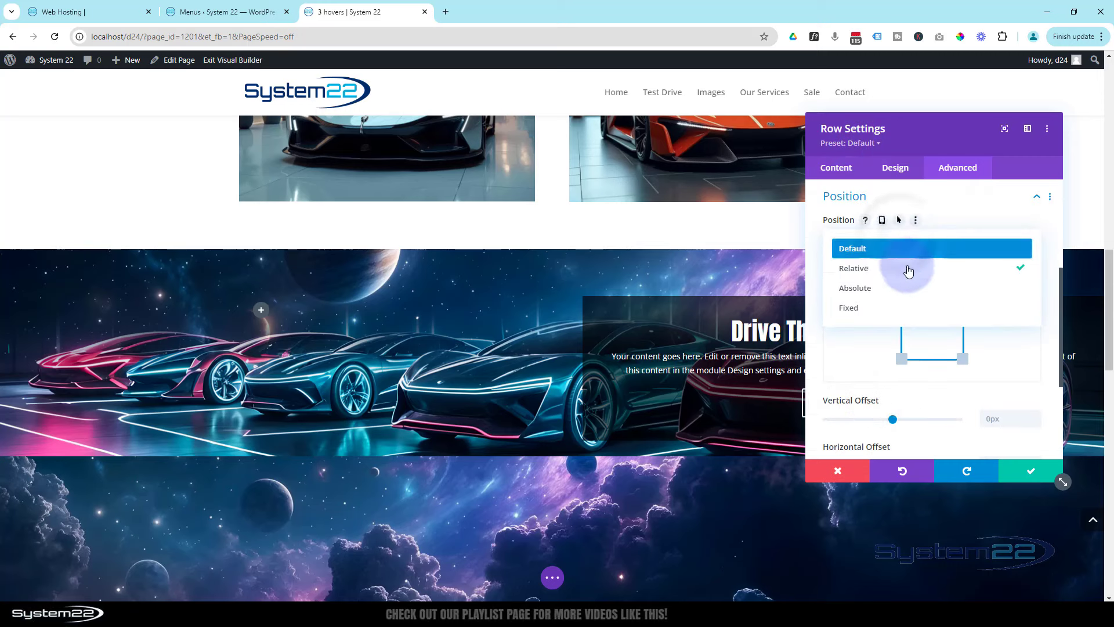
click(898, 297)
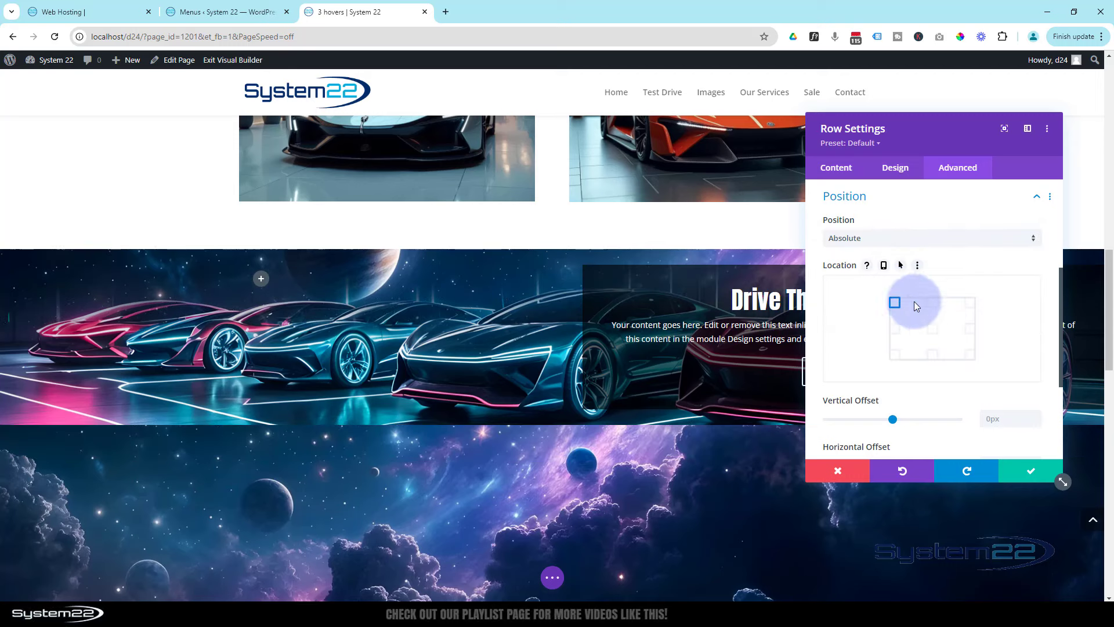
click(933, 356)
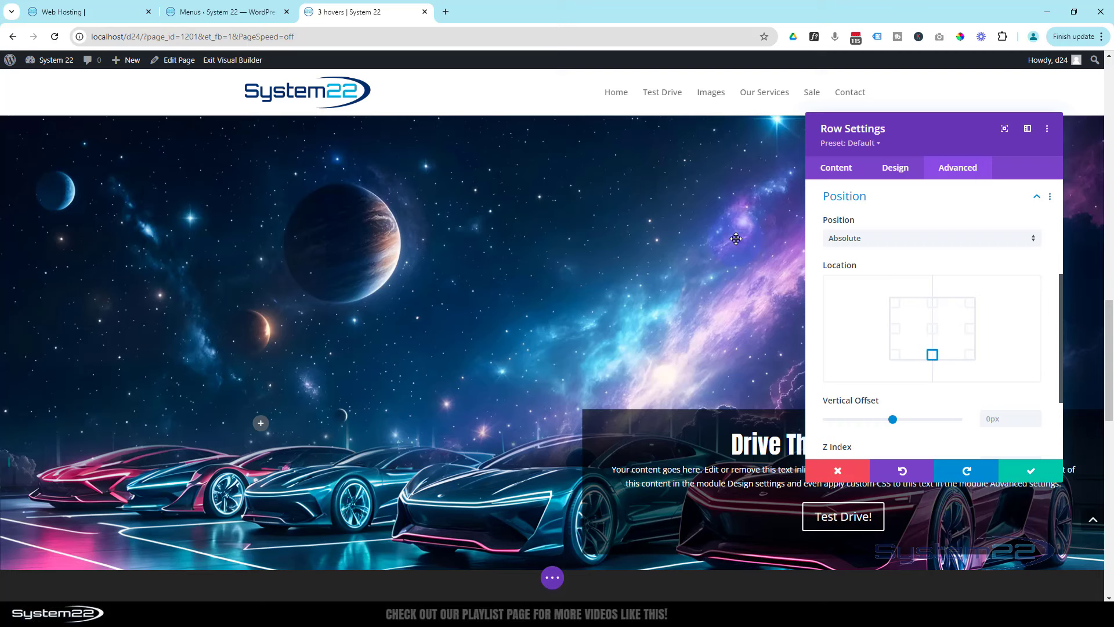
click(1025, 477)
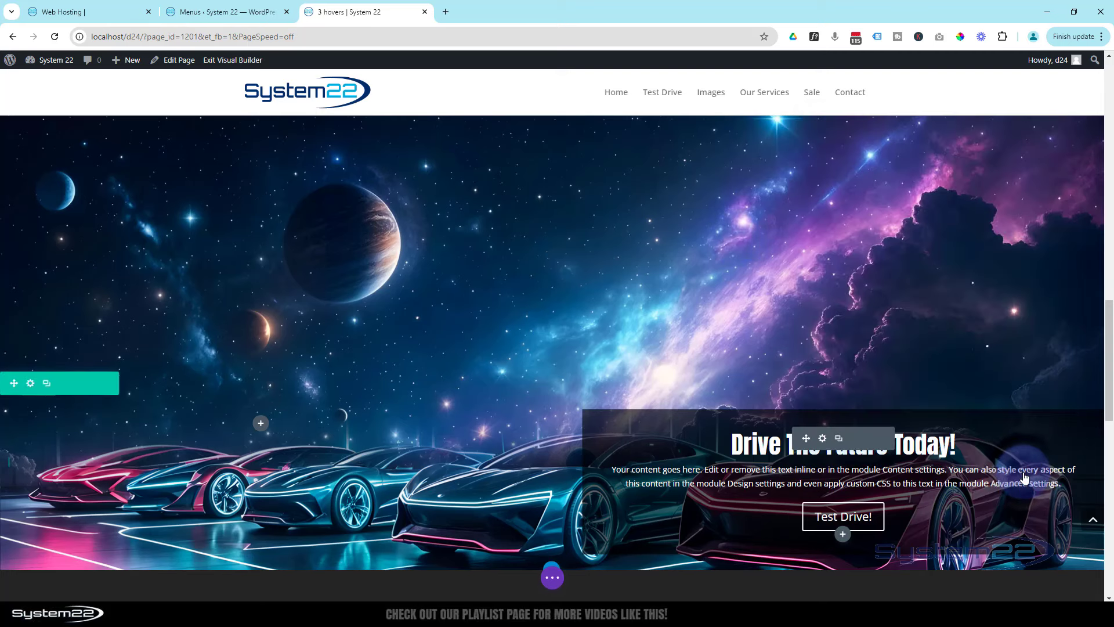
- Give the Call To Action module a bottom margin of 60% and check its placement above the cars while scrolling
click(823, 440)
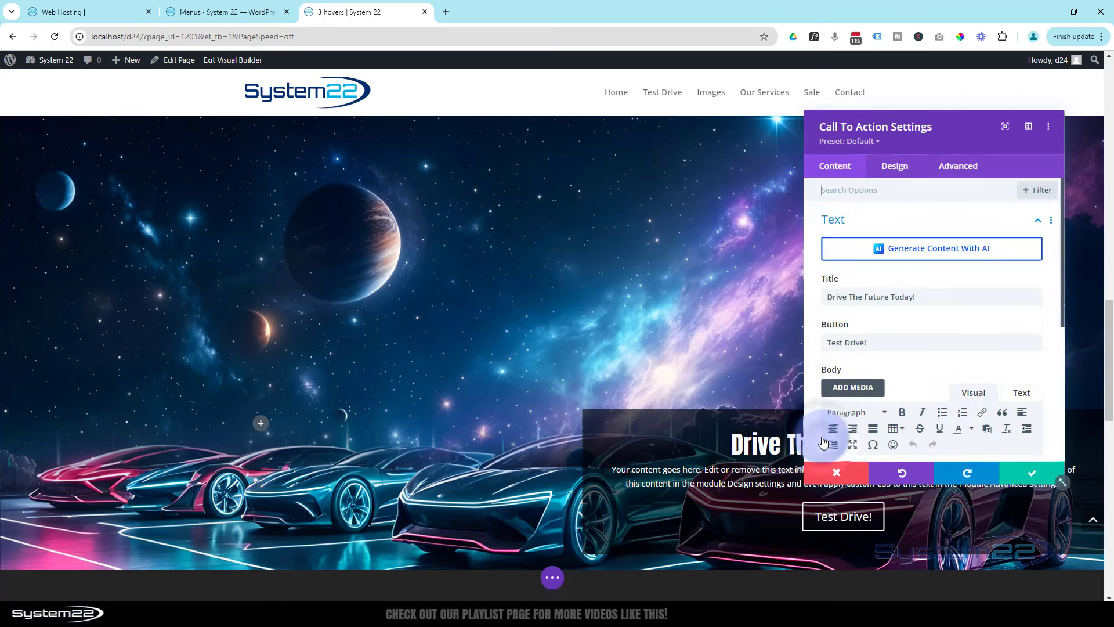
drag(922, 138, 365, 162)
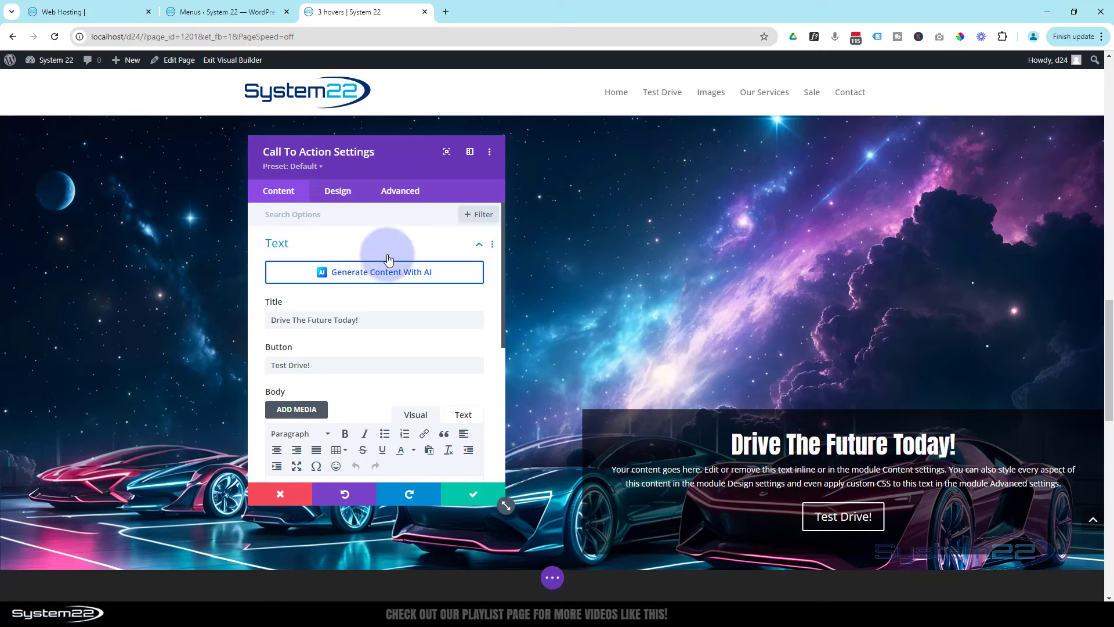
click(343, 192)
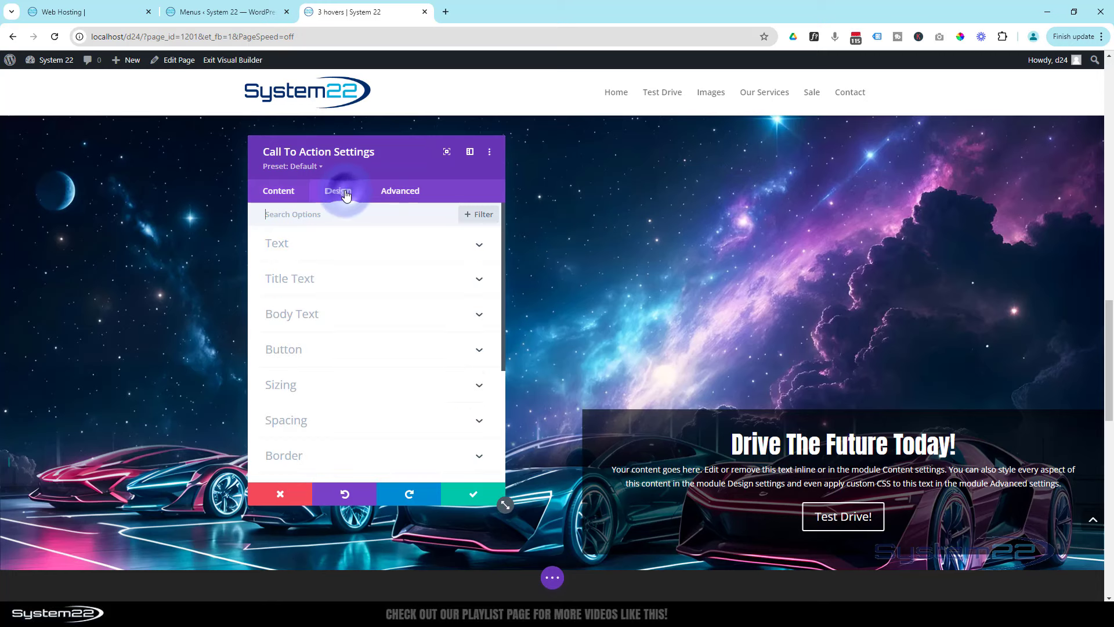
click(371, 430)
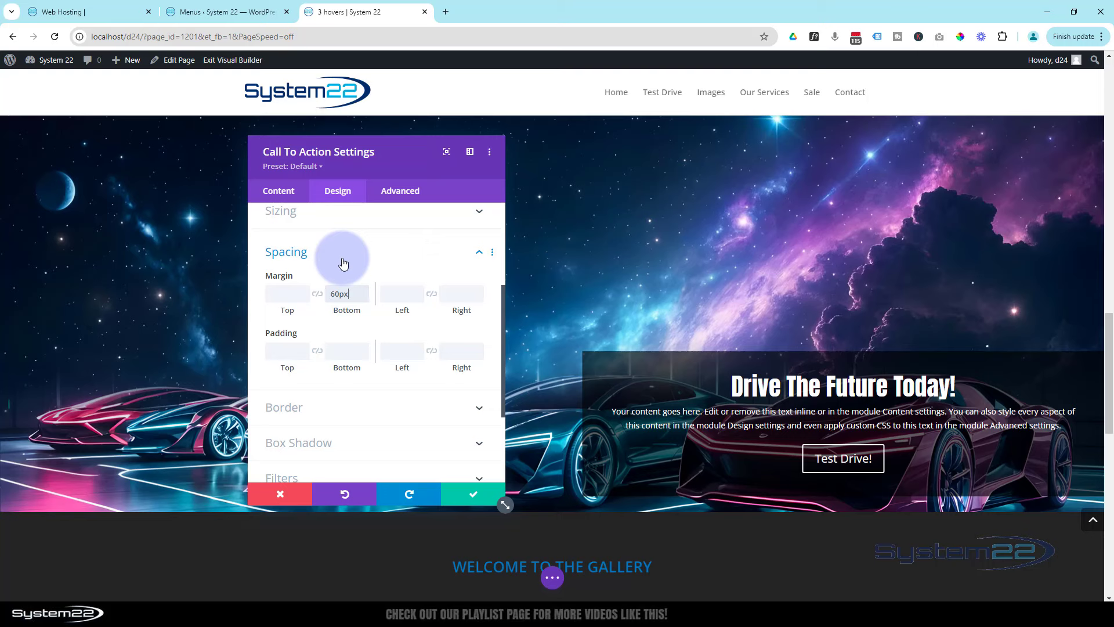
text(%)
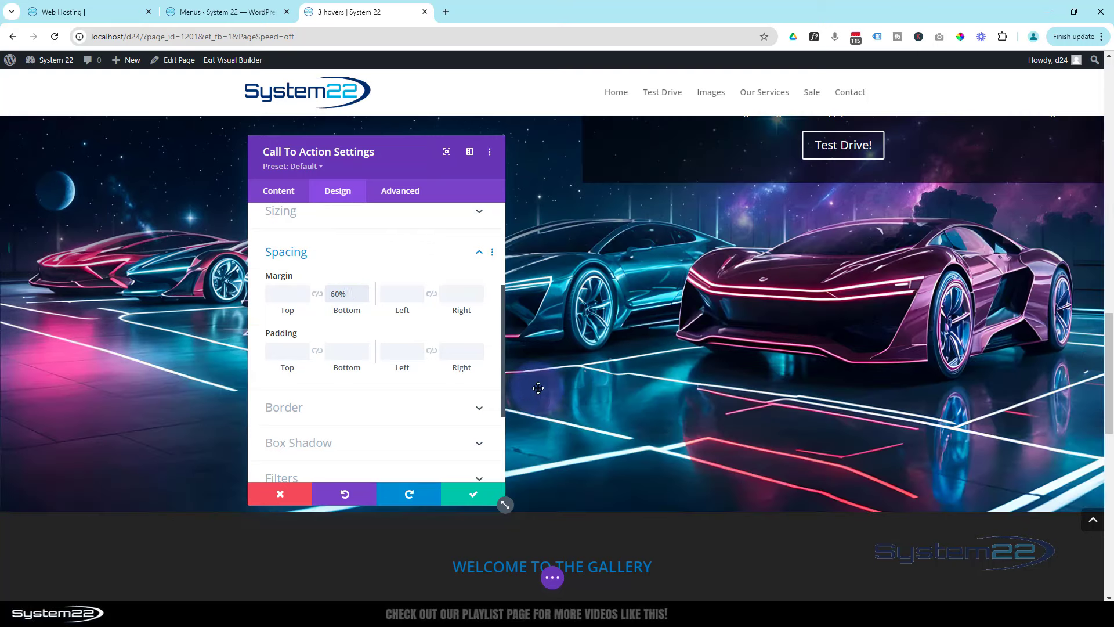
scroll(546, 391, up, 3)
scroll(547, 392, up, 2)
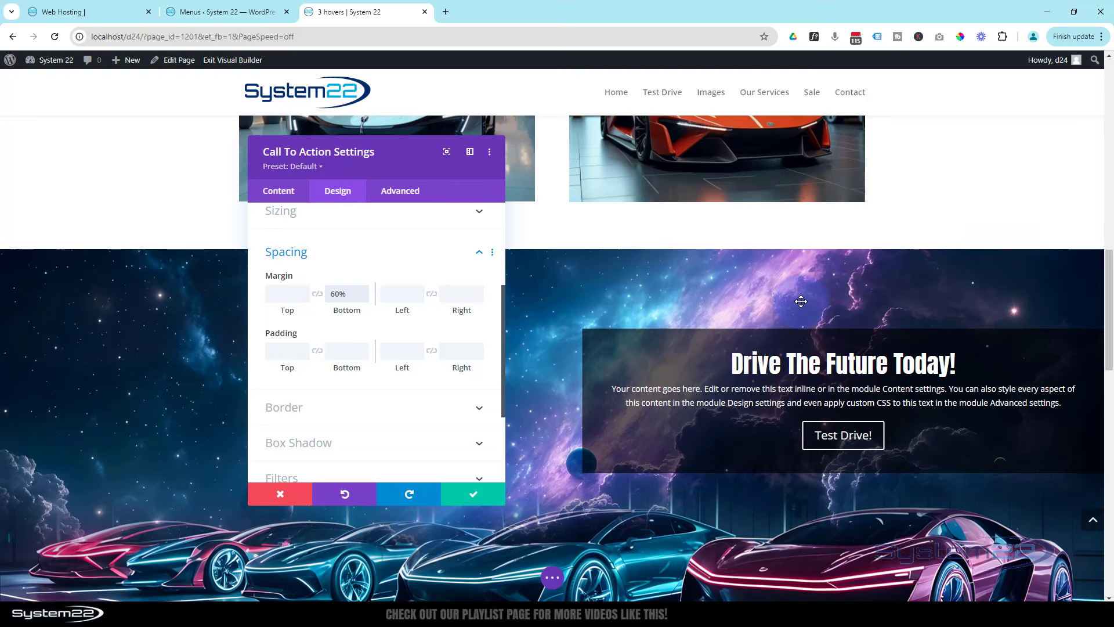
scroll(801, 301, down, 5)
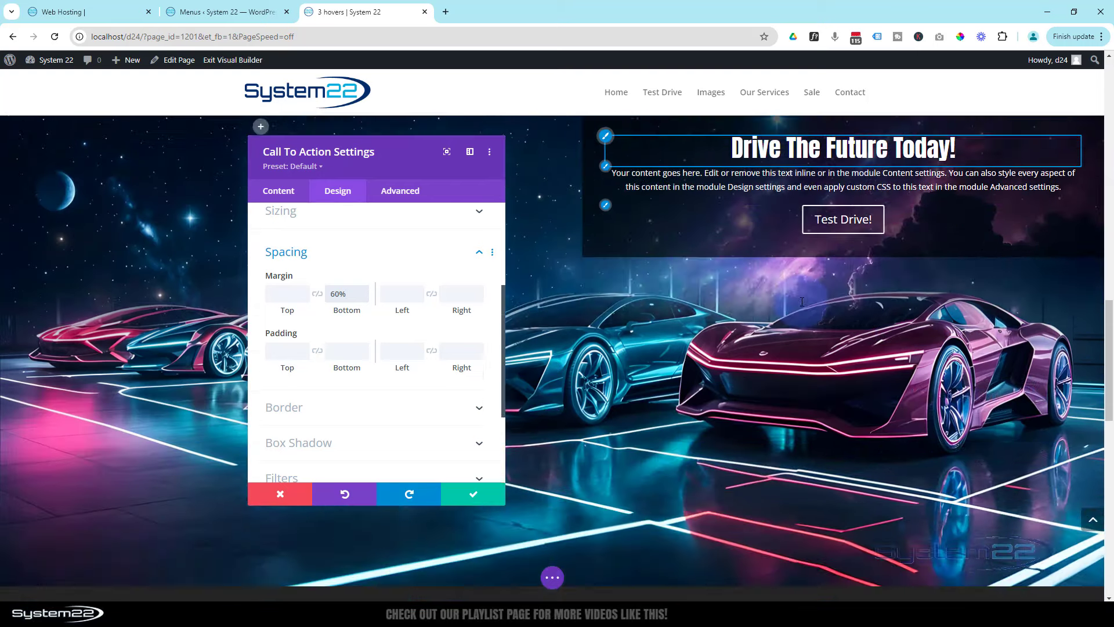
- Set the Call To Action module's desktop right margin to 20%
scroll(802, 301, up, 5)
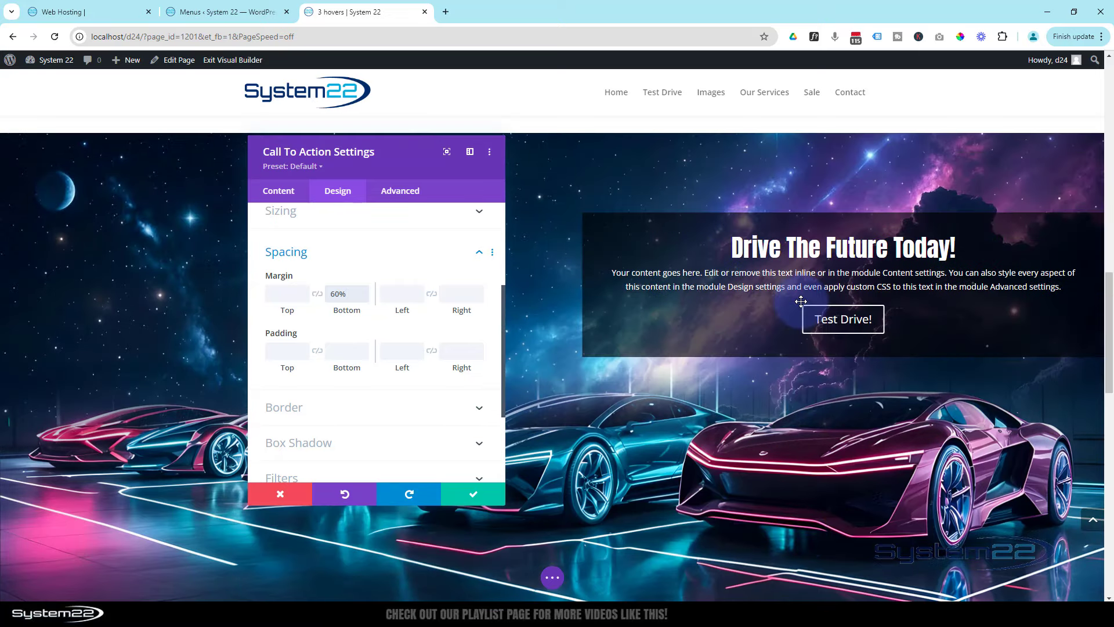
scroll(800, 301, down, 1)
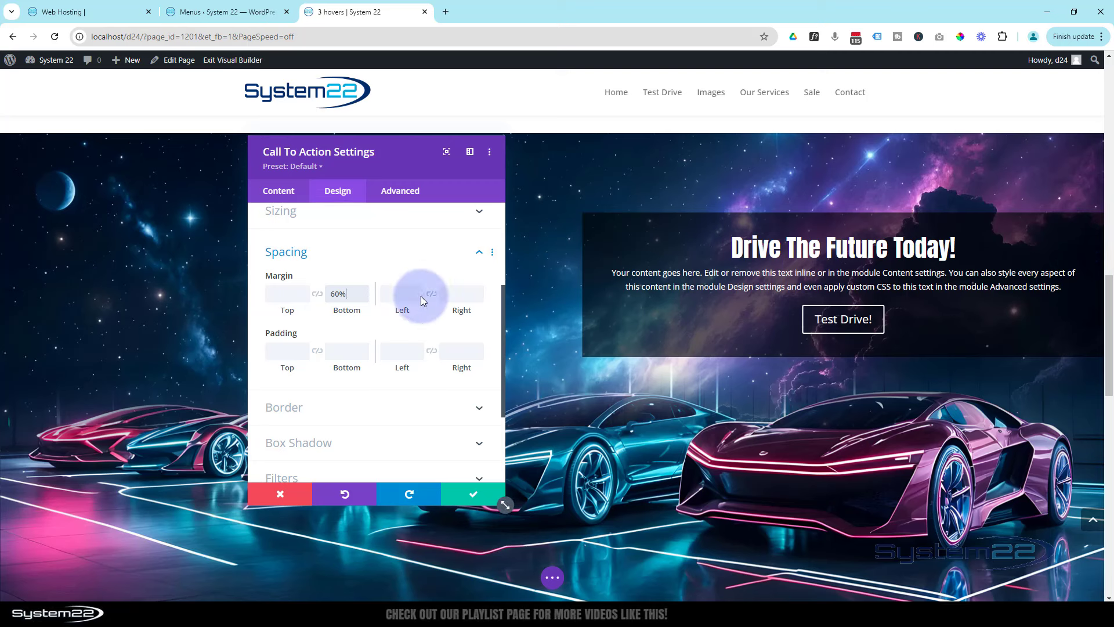
click(455, 292)
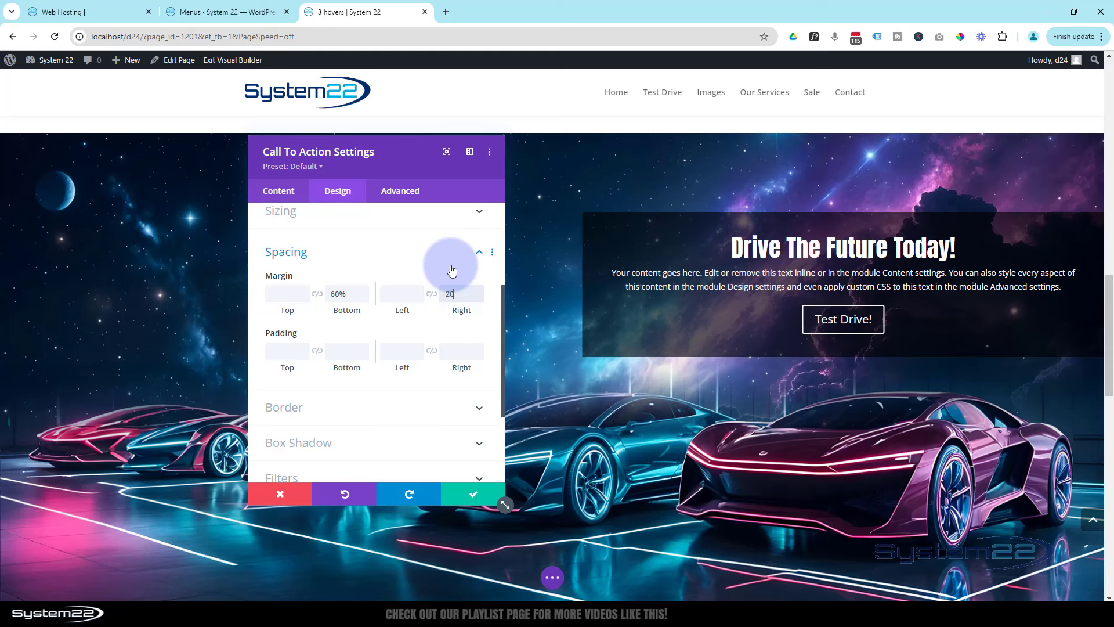
text(20px%)
key(BackSpace)
key(BackSpace)
key(BackSpace)
text(%)
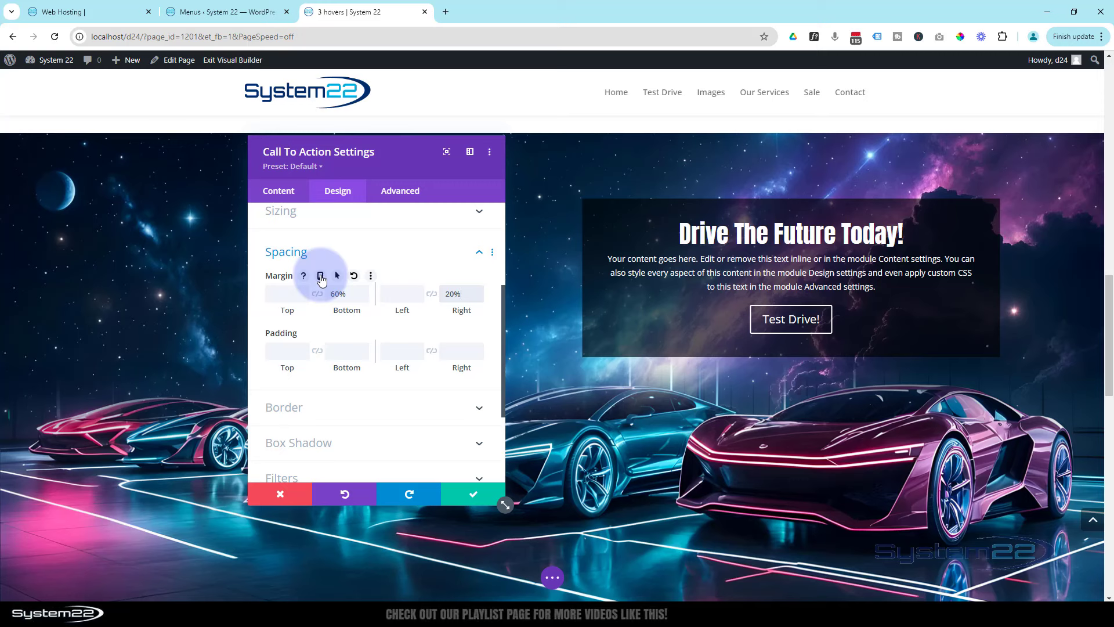
- Enable responsive margins for the module, set linked left and right tablet margins of 10%, and check the phone layout
click(321, 277)
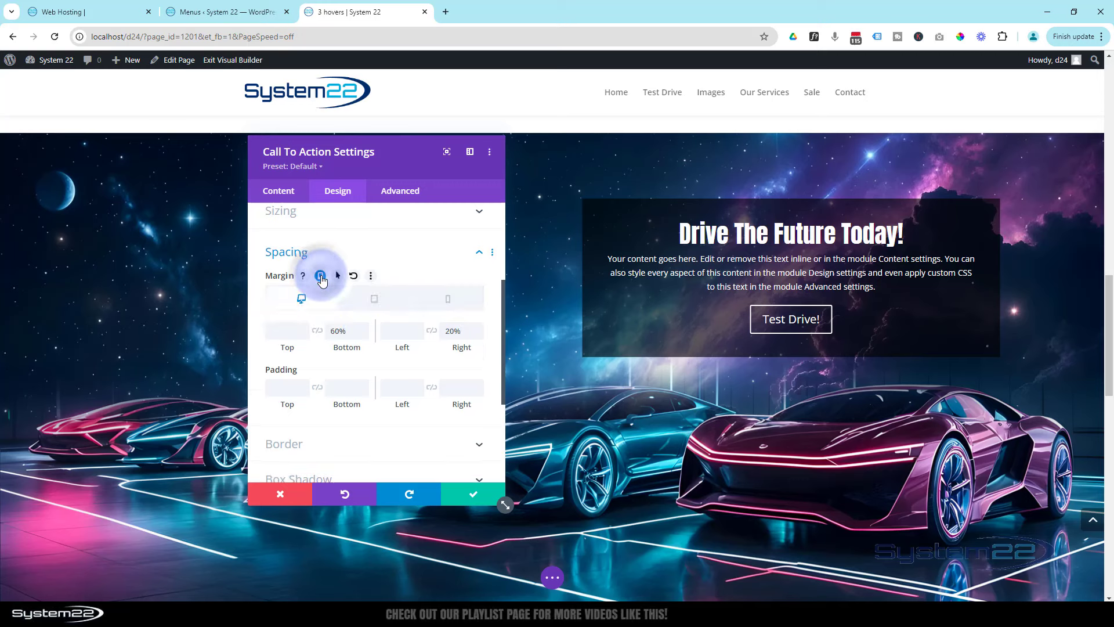
click(375, 299)
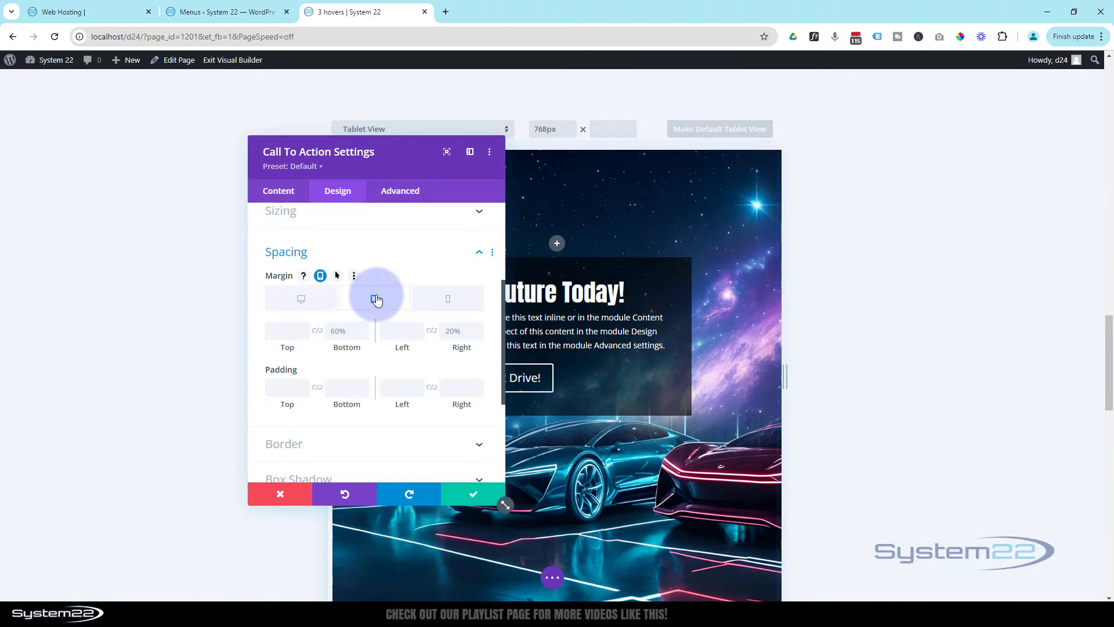
drag(406, 171, 209, 156)
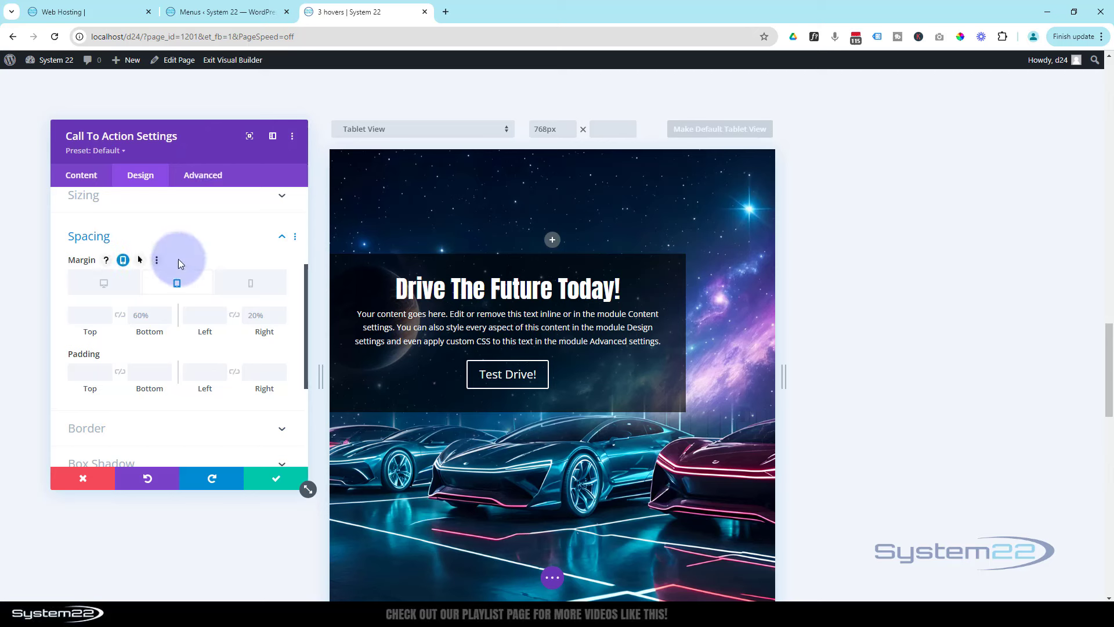
click(200, 315)
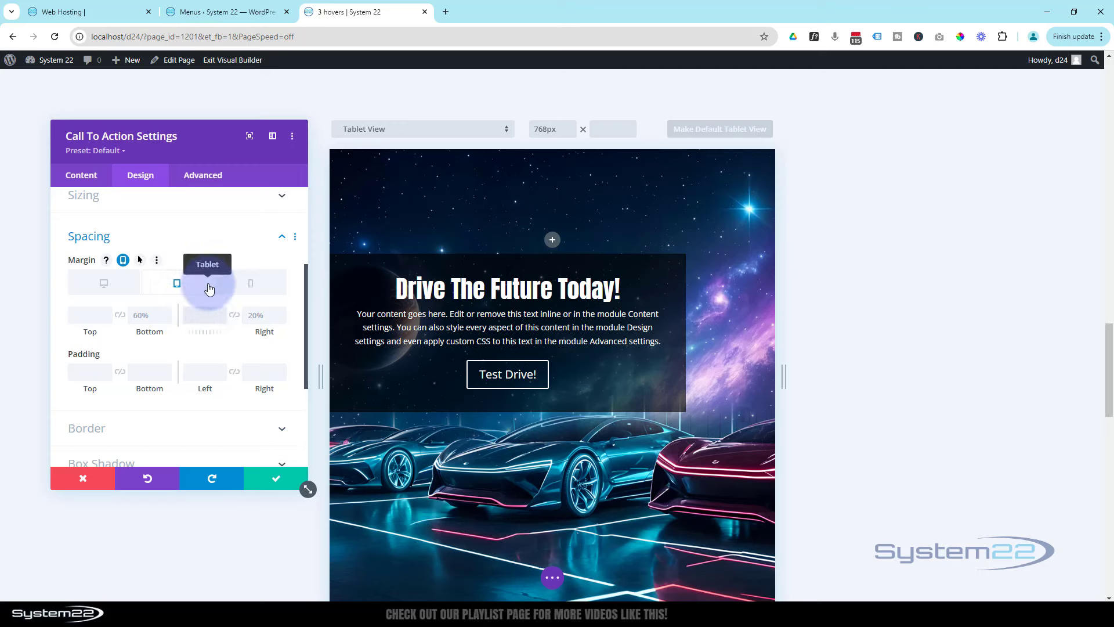
text(10px%)
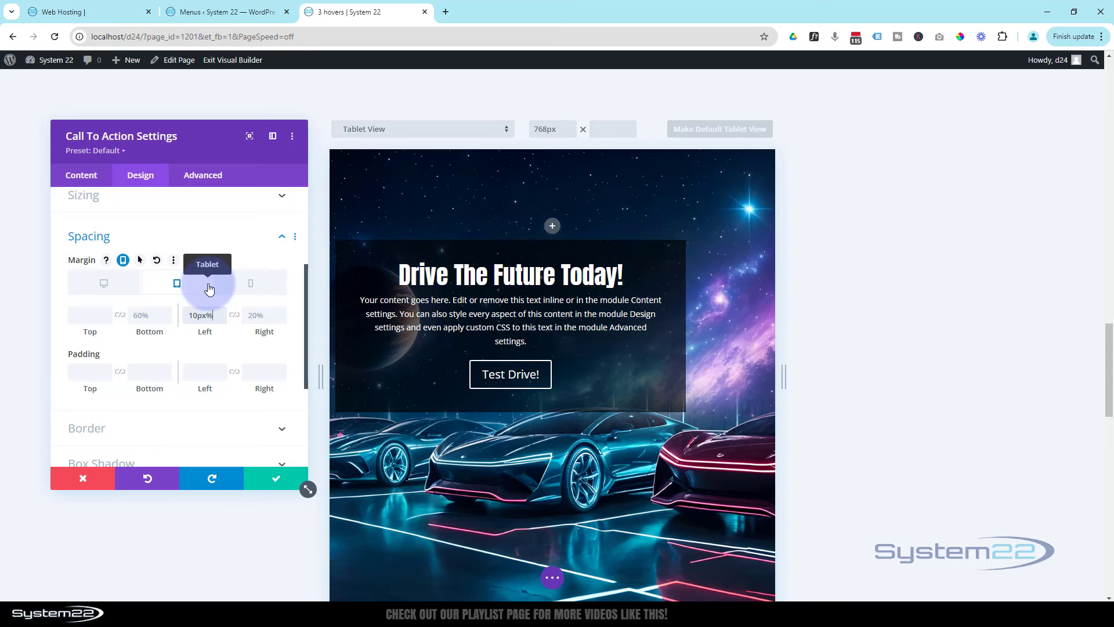
click(234, 315)
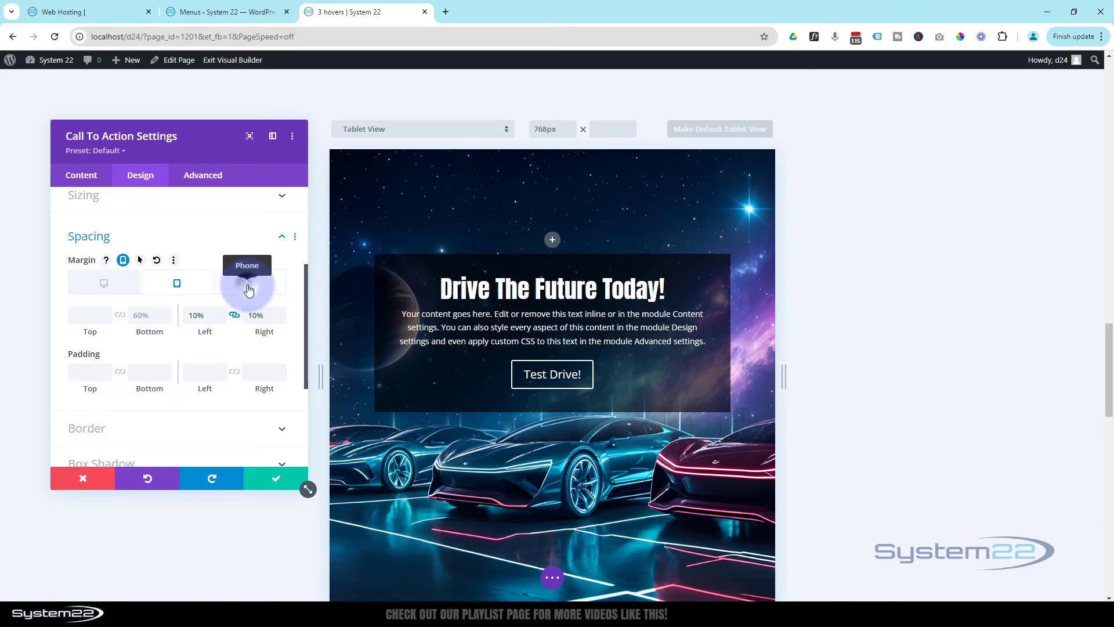
click(248, 290)
click(566, 364)
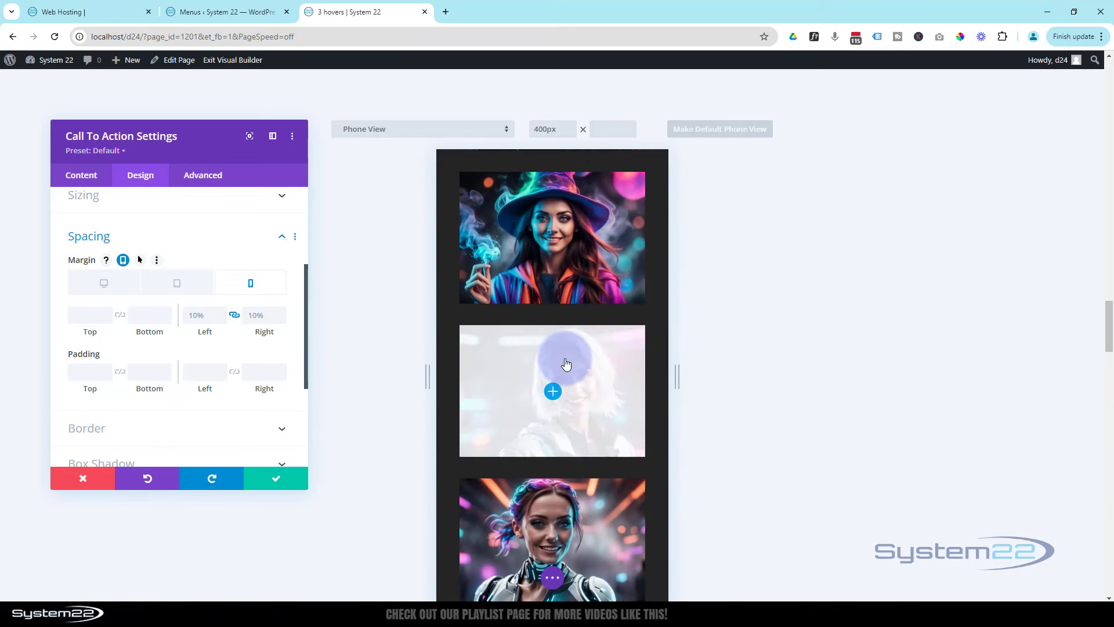
scroll(564, 358, up, 5)
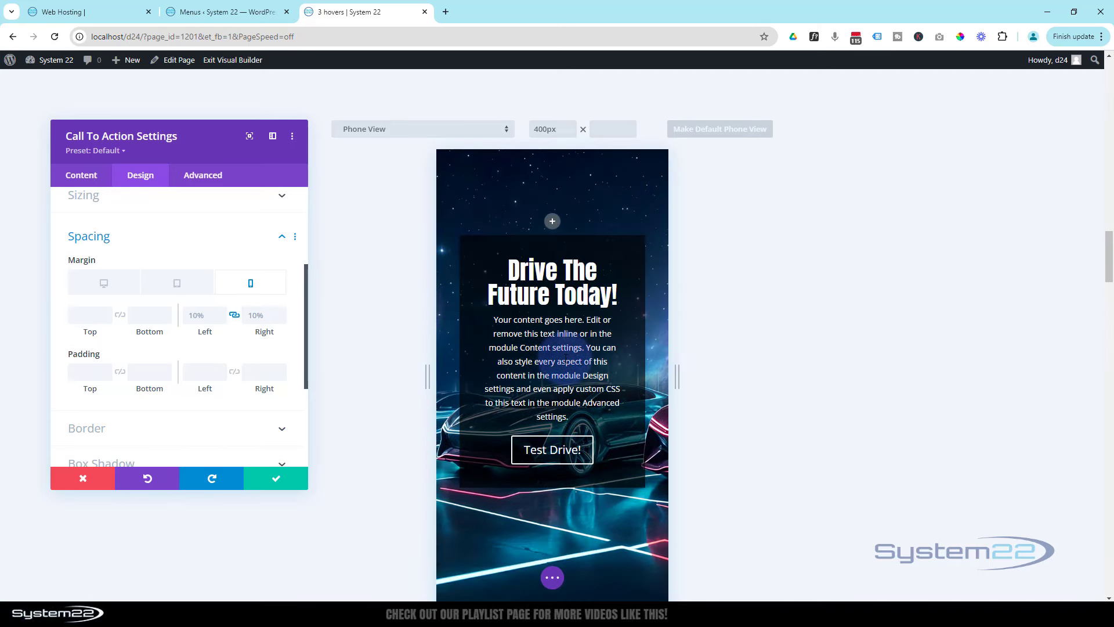
scroll(565, 358, up, 2)
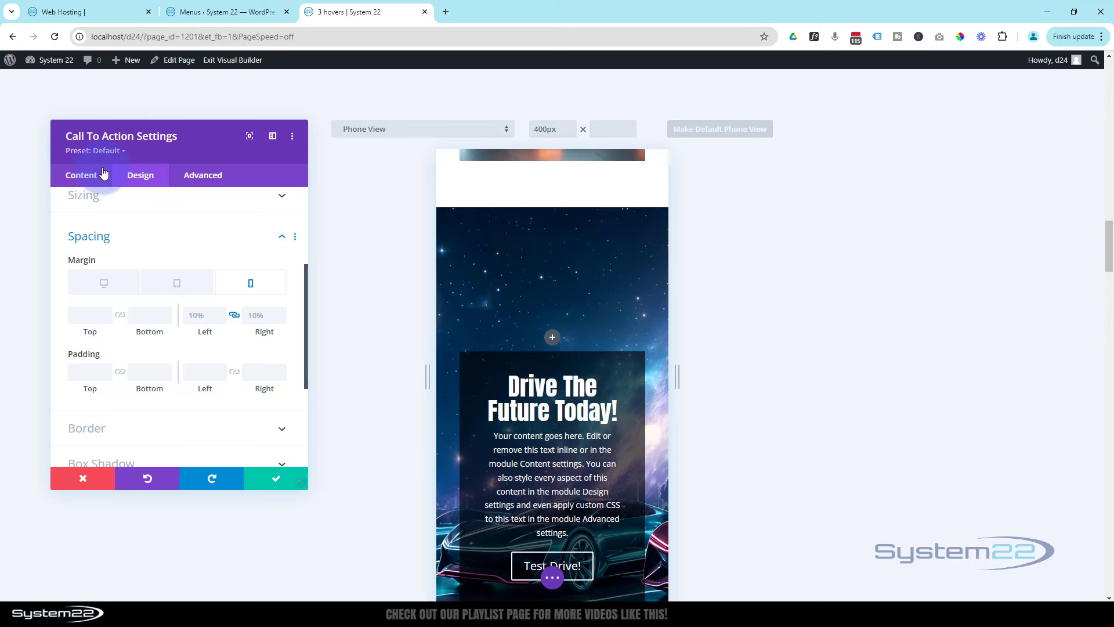
- Enable responsive text alignment for the Call To Action module, right-align its text on desktop only, and save the module settings
scroll(142, 259, up, 2)
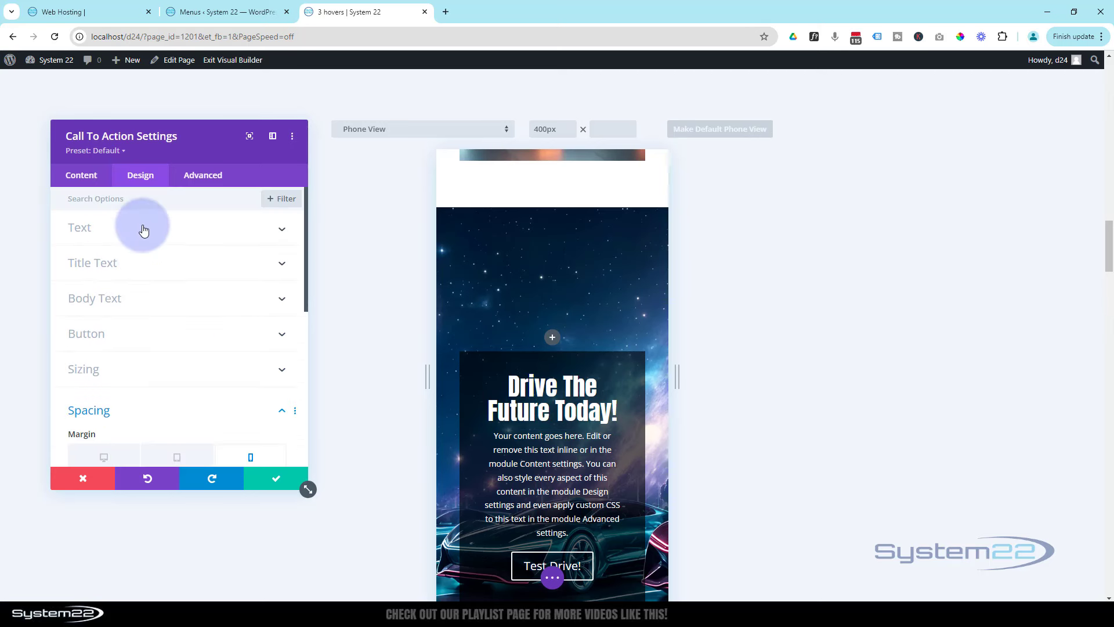
click(143, 230)
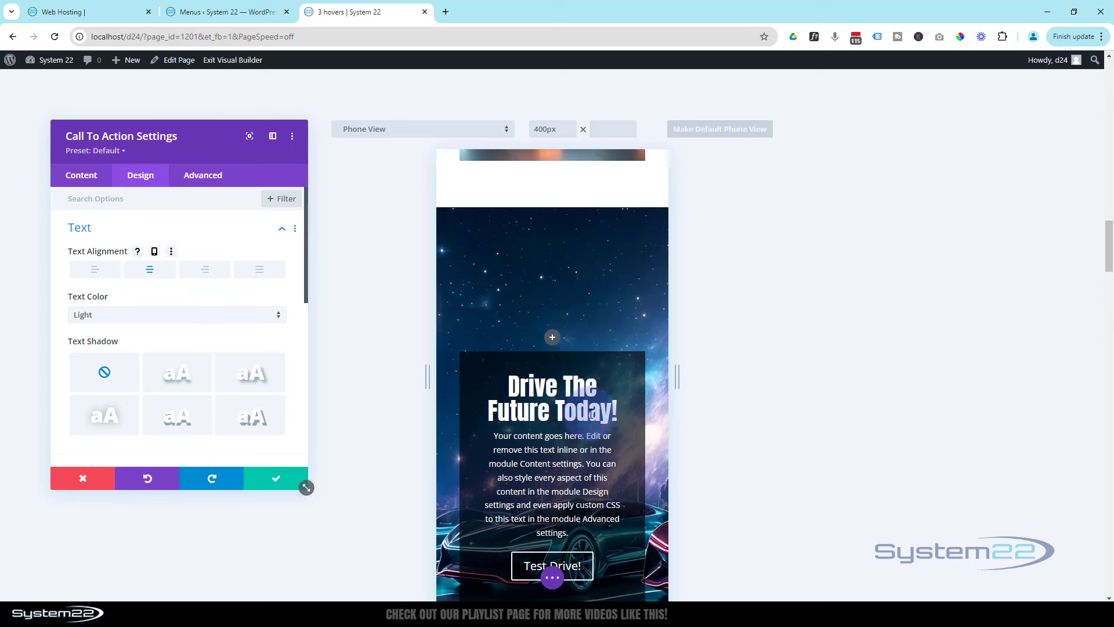
click(156, 253)
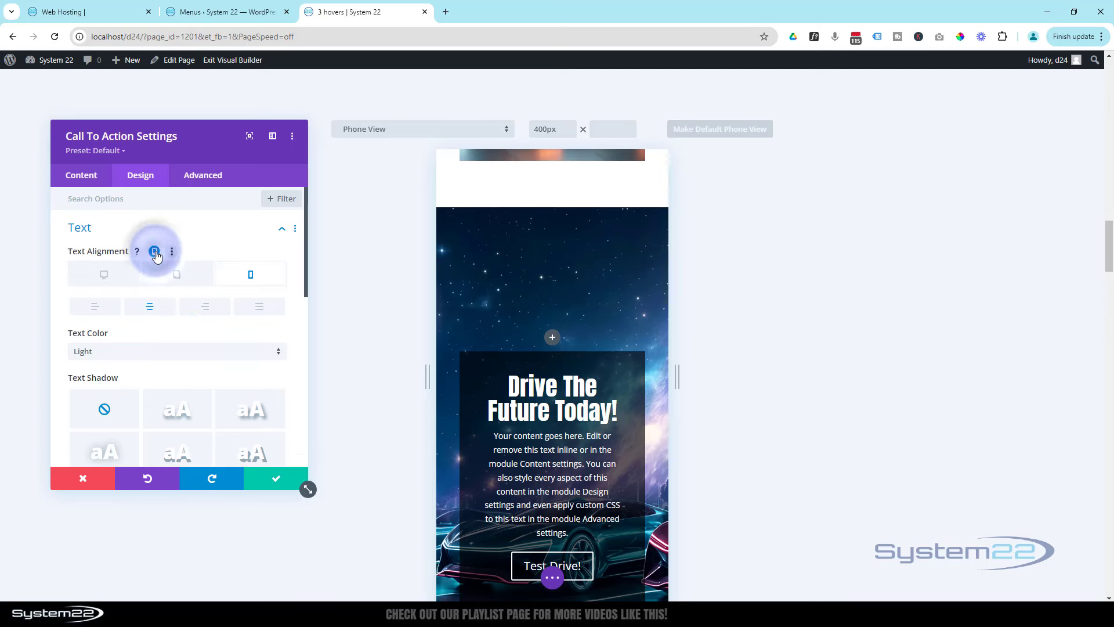
click(172, 273)
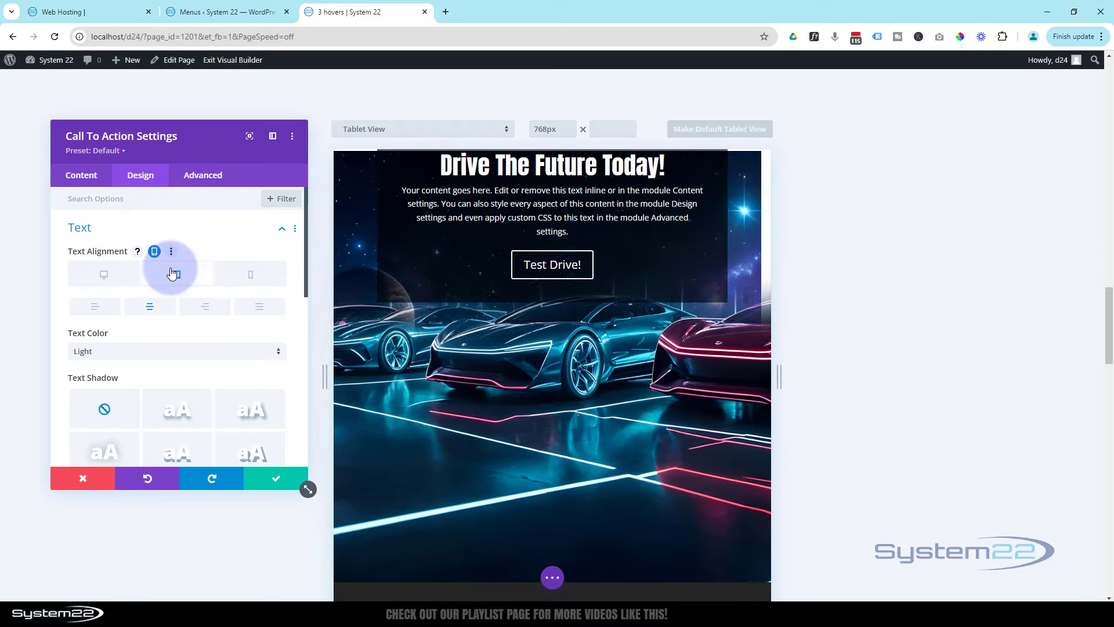
scroll(422, 364, down, 5)
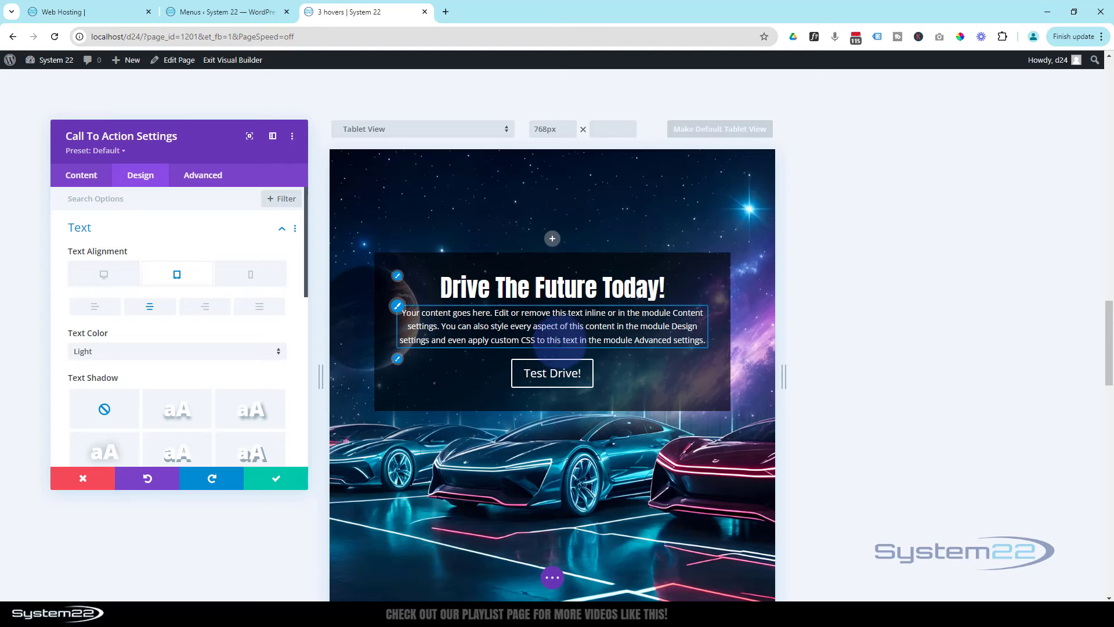
click(104, 275)
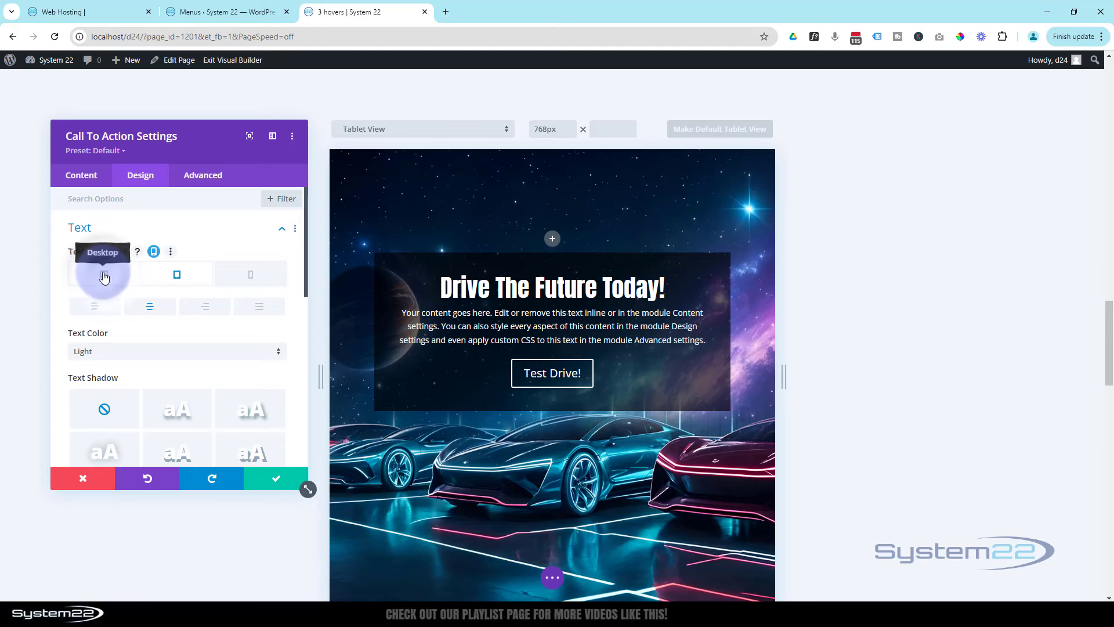
scroll(607, 340, down, 8)
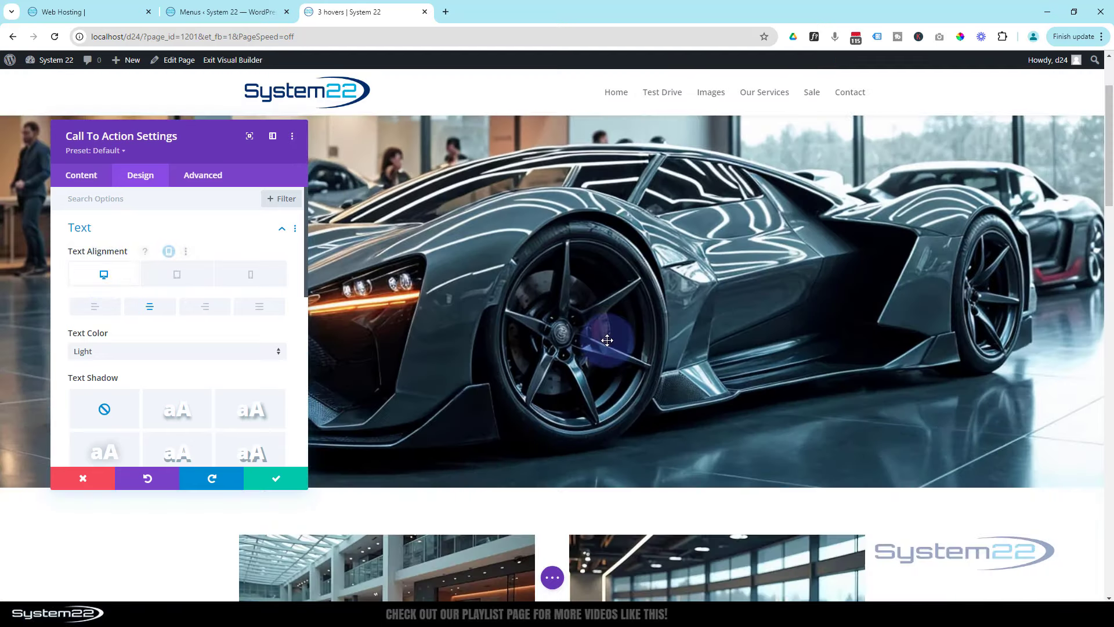
scroll(607, 340, down, 5)
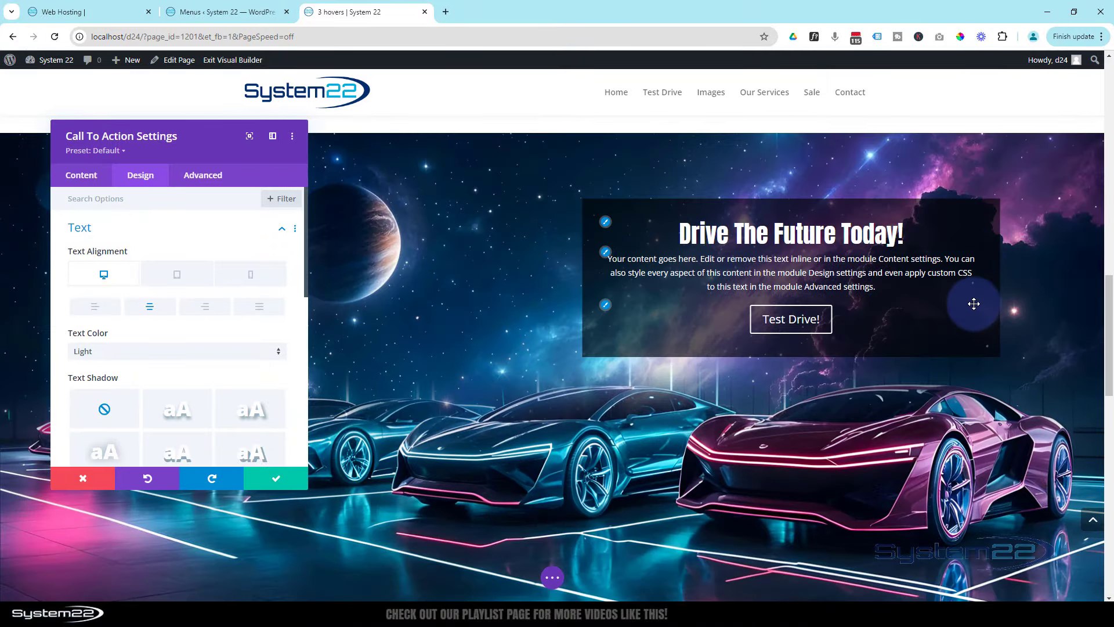
click(208, 307)
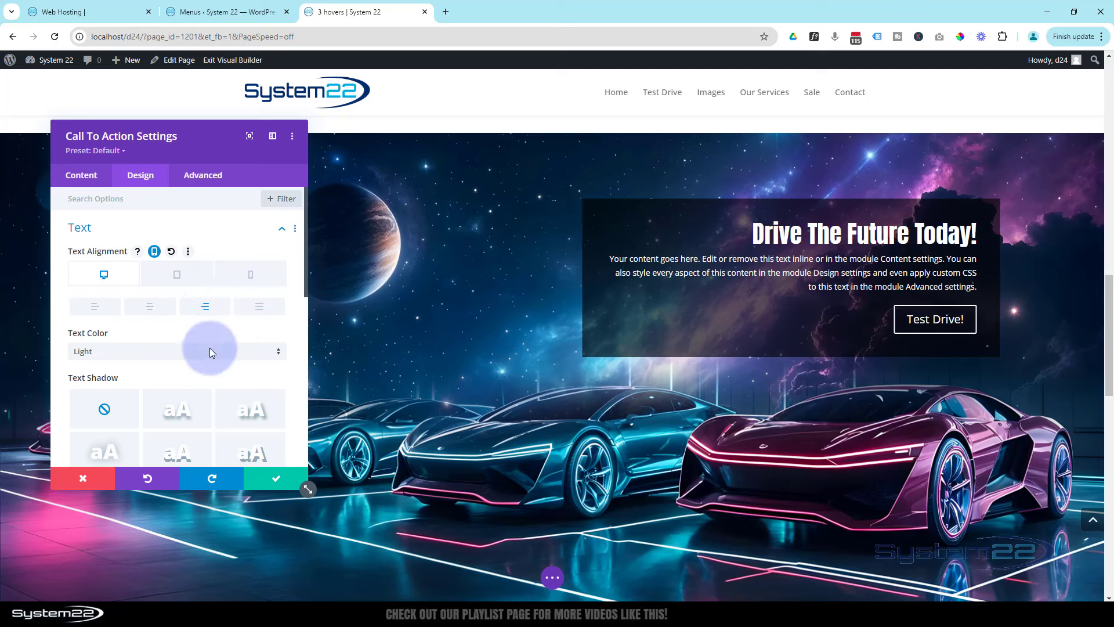
click(271, 479)
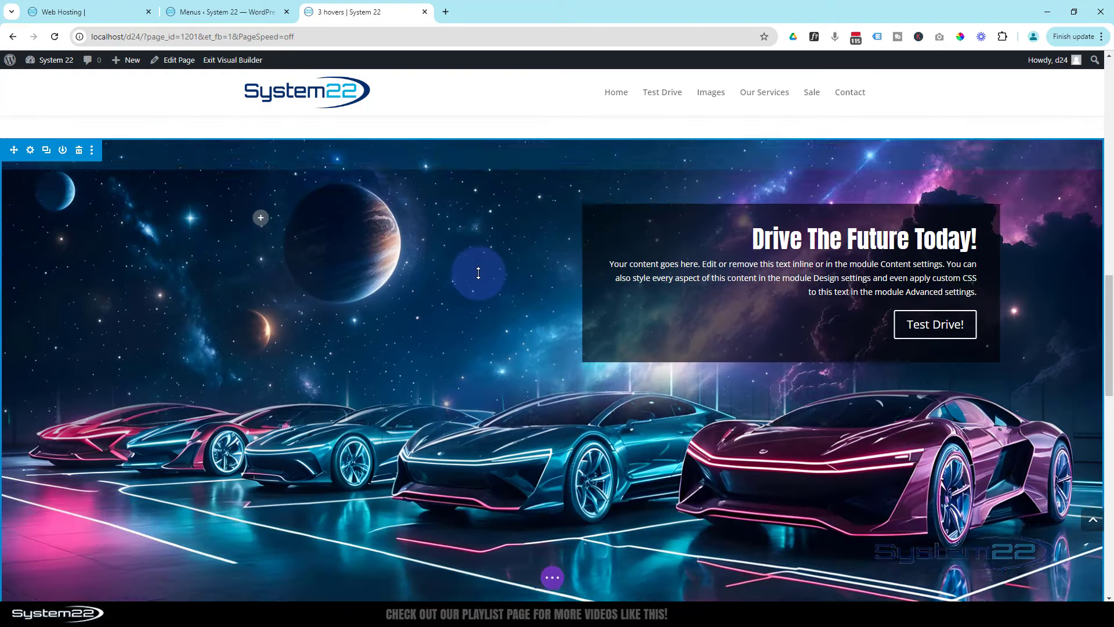
- Examine how the car row and call-to-action box move against the parallax space background as the page scrolls
scroll(478, 272, down, 1)
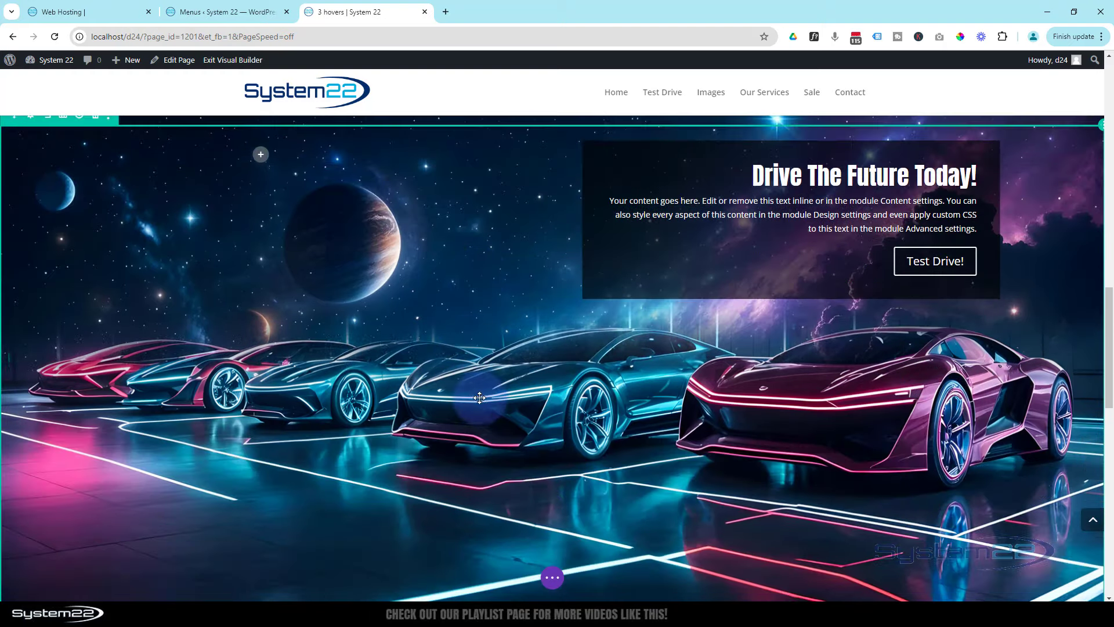
scroll(495, 450, down, 2)
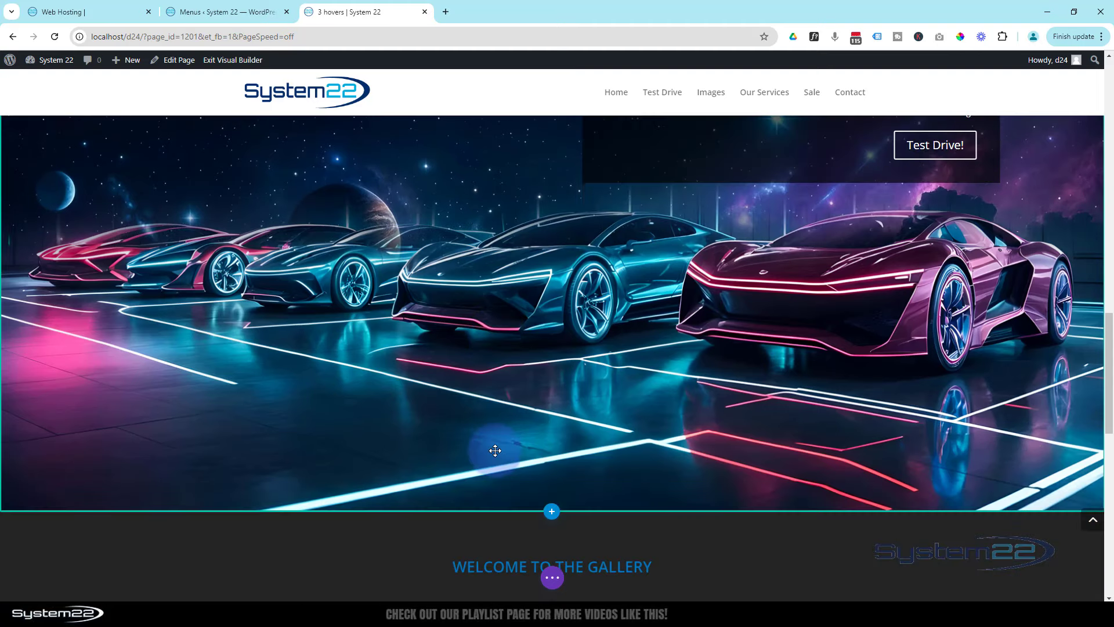
scroll(495, 451, up, 2)
scroll(495, 450, up, 2)
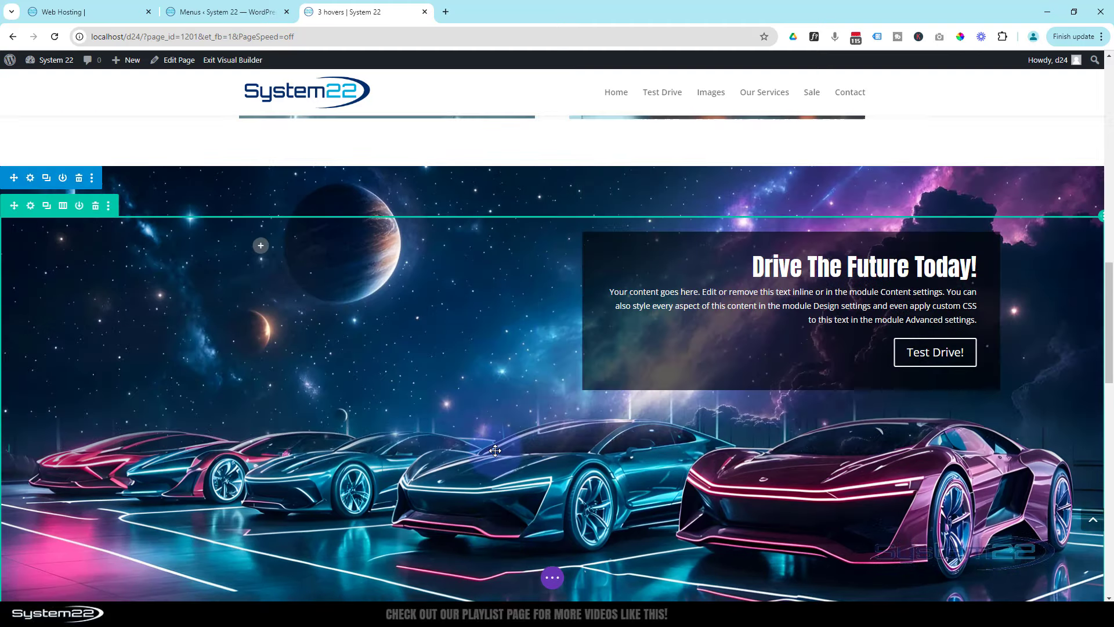
scroll(495, 450, down, 3)
scroll(495, 451, up, 3)
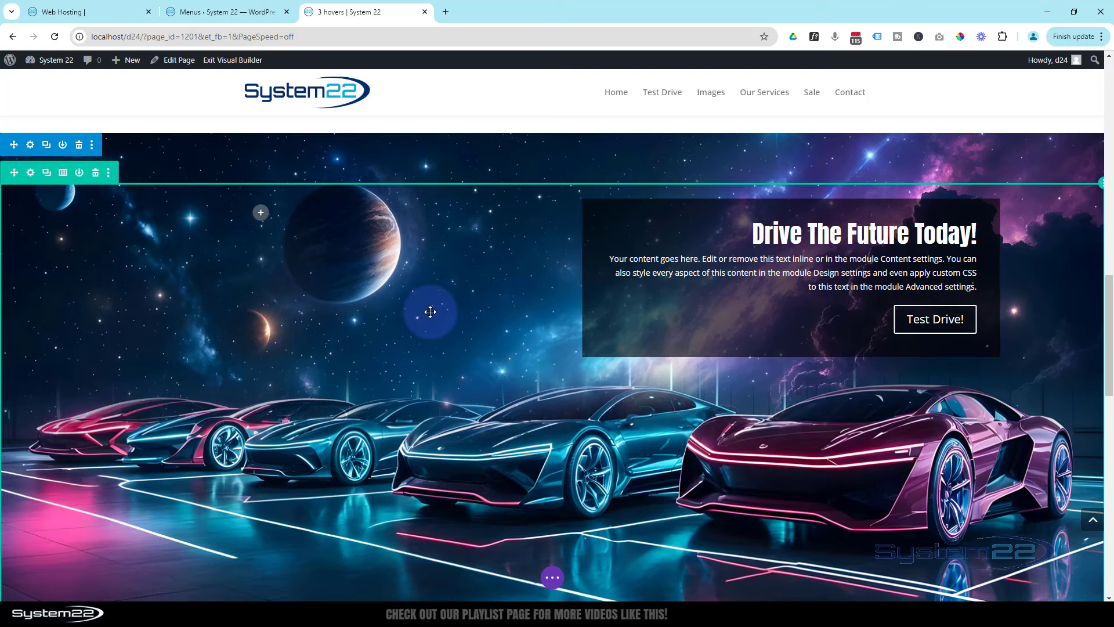
scroll(418, 451, down, 2)
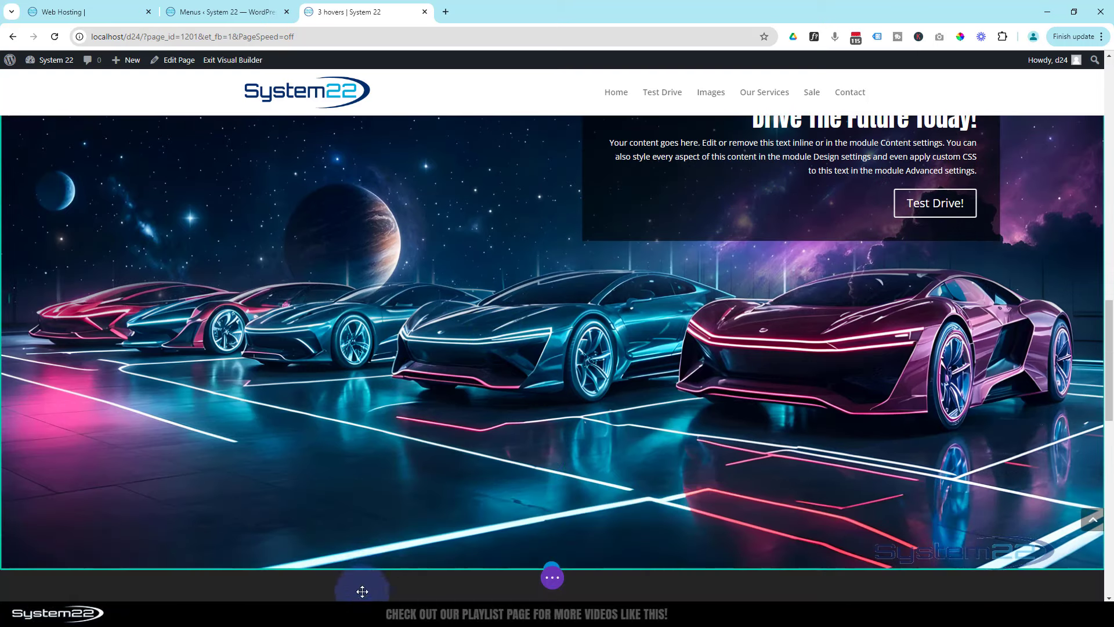
scroll(392, 458, up, 1)
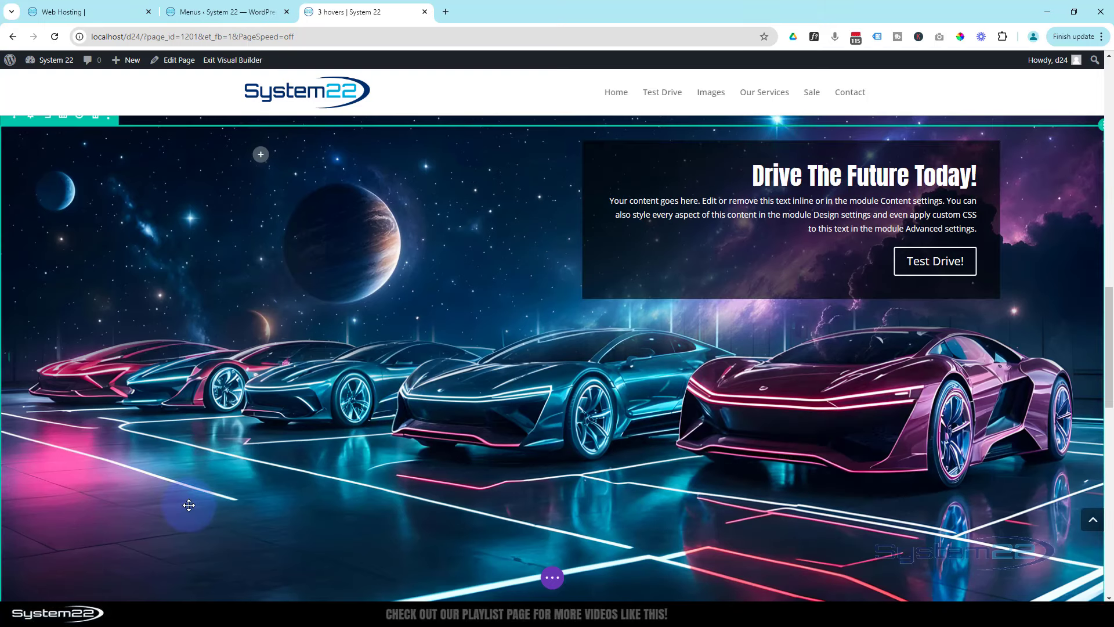
scroll(188, 505, up, 2)
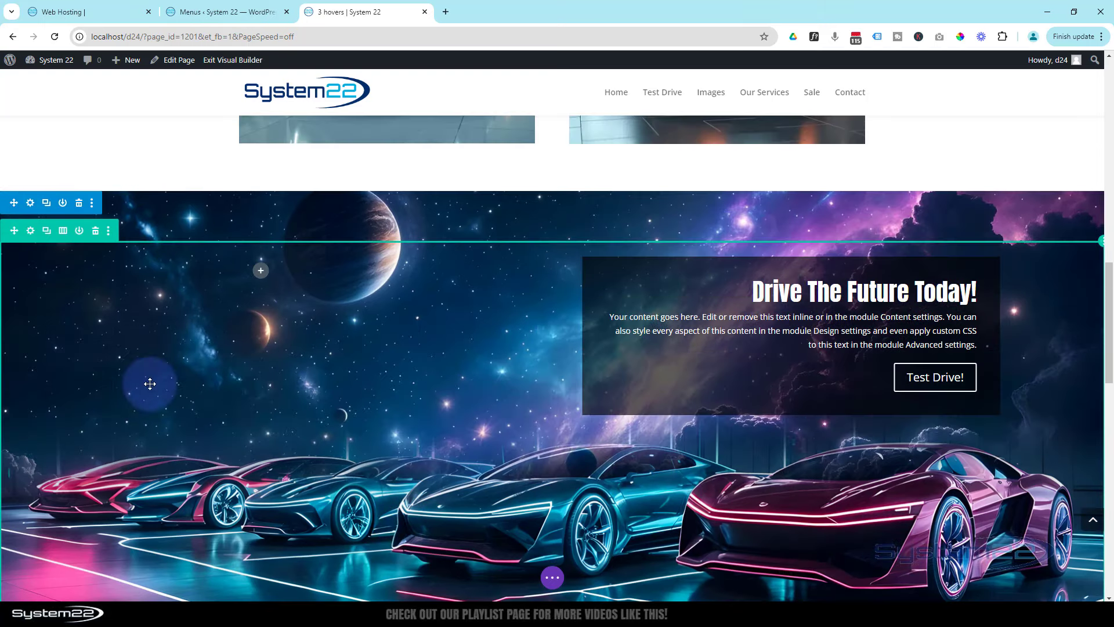
- Turn on the parallax effect for the car row's background image, using the True Parallax method
click(32, 232)
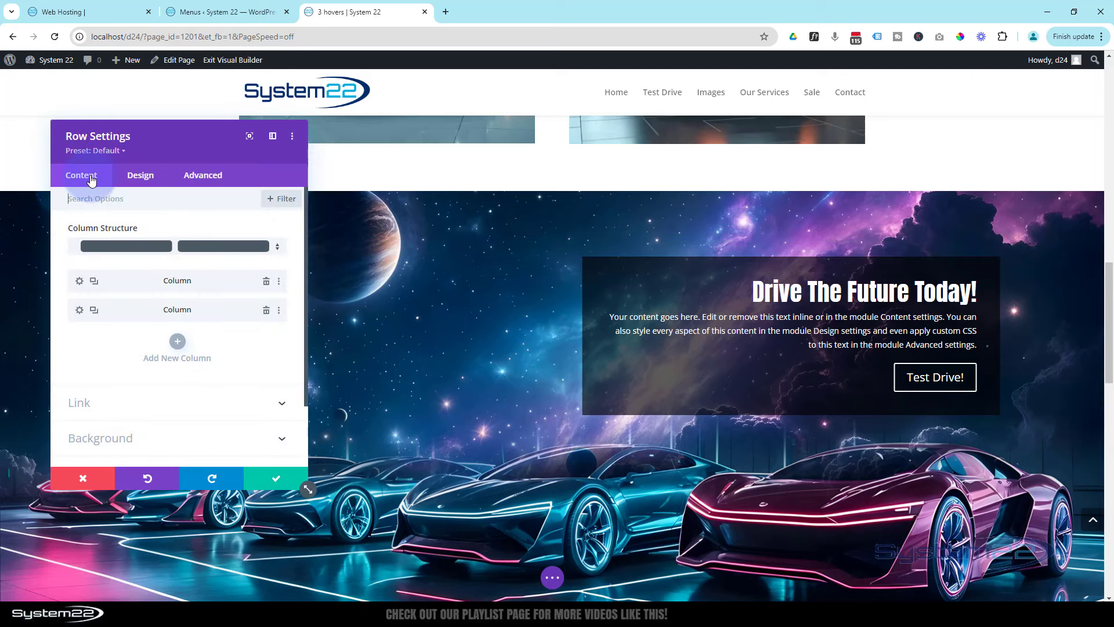
scroll(109, 356, down, 2)
click(119, 359)
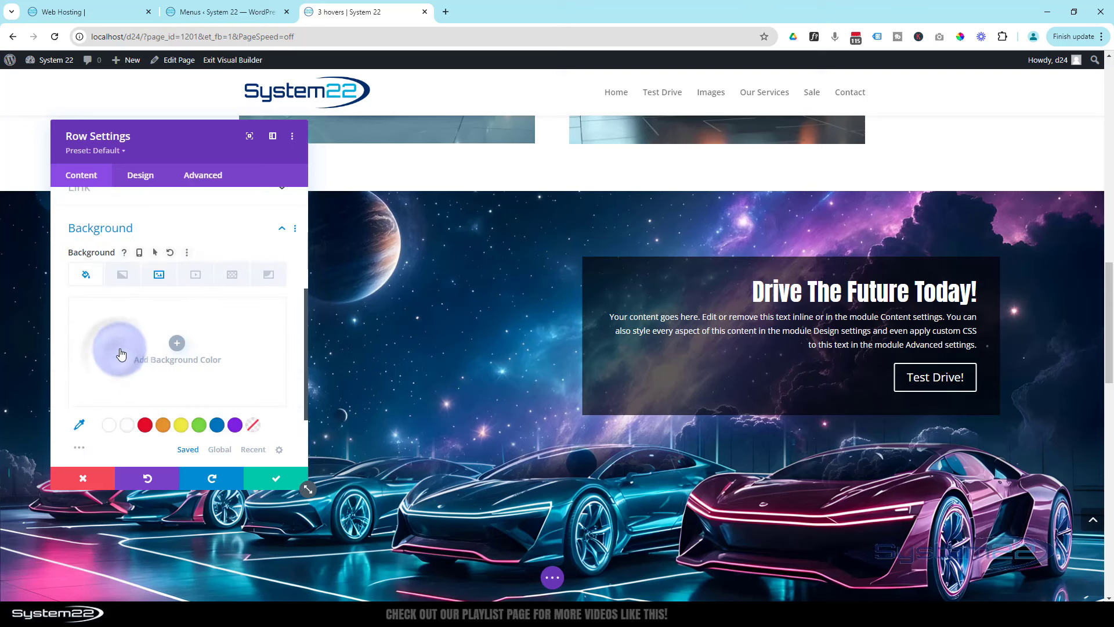
click(158, 275)
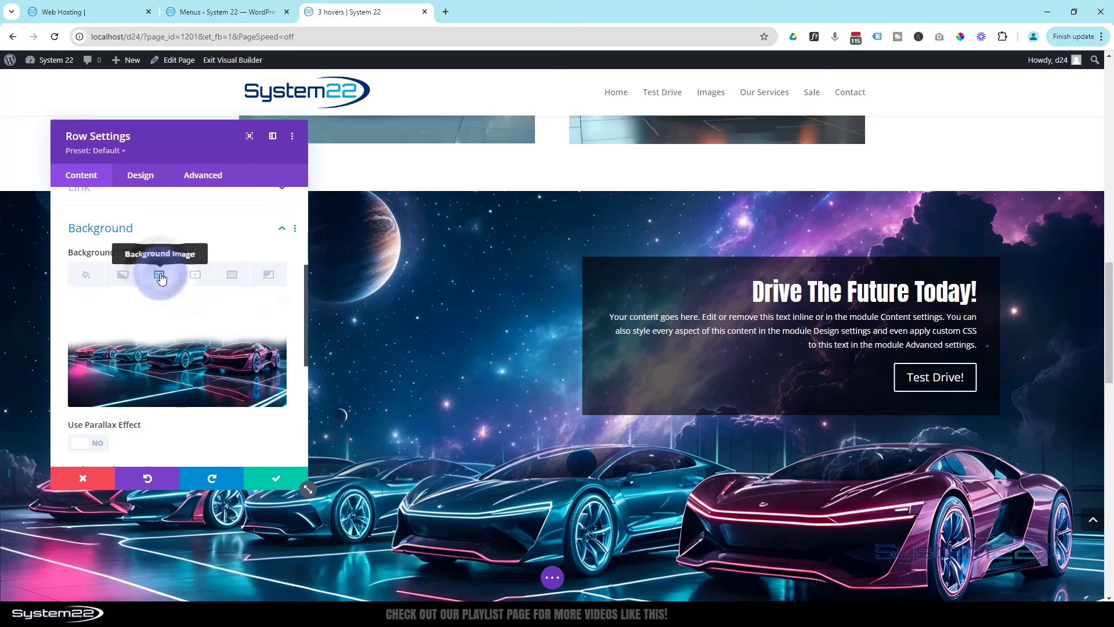
scroll(165, 435, down, 1)
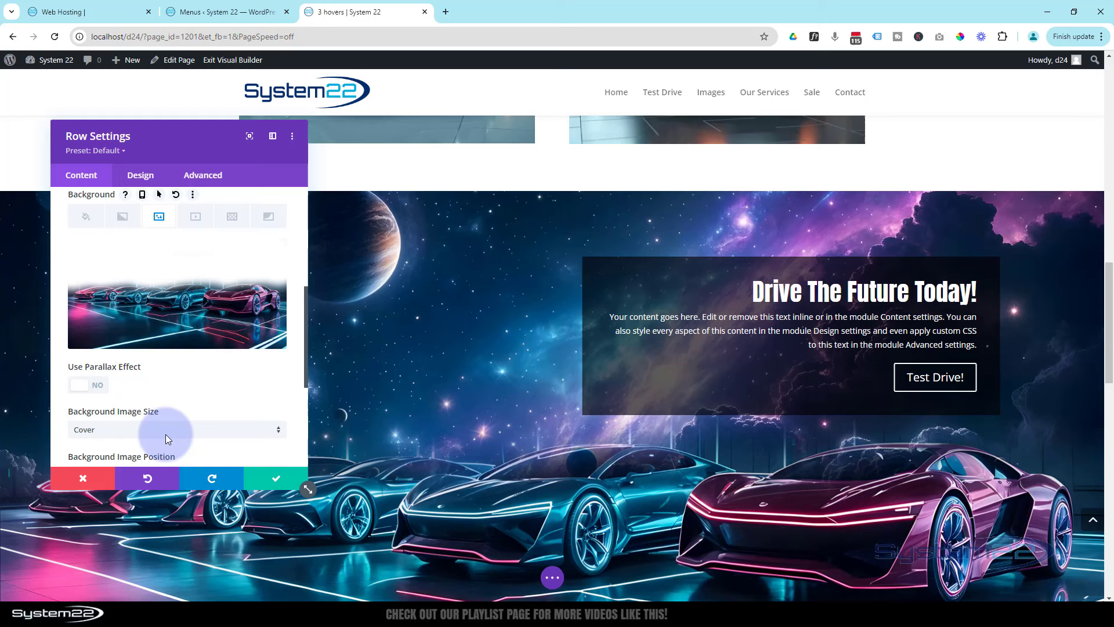
click(97, 384)
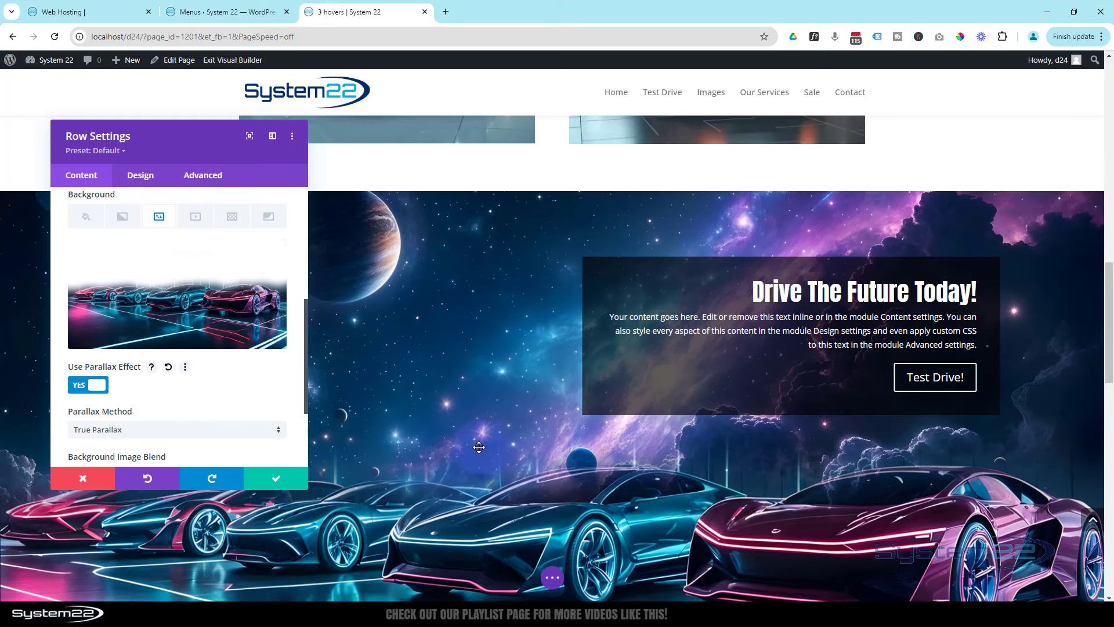
- Examine how the car row moves with True Parallax against the space background and call-to-action box as the page scrolls
scroll(443, 434, down, 5)
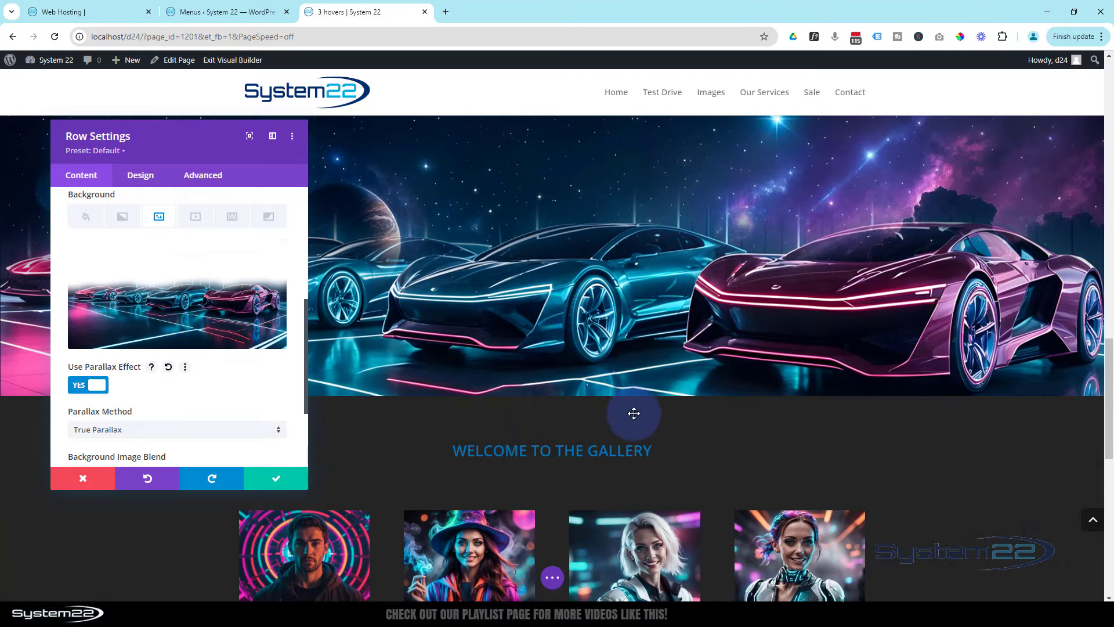
scroll(634, 413, up, 2)
scroll(634, 414, down, 1)
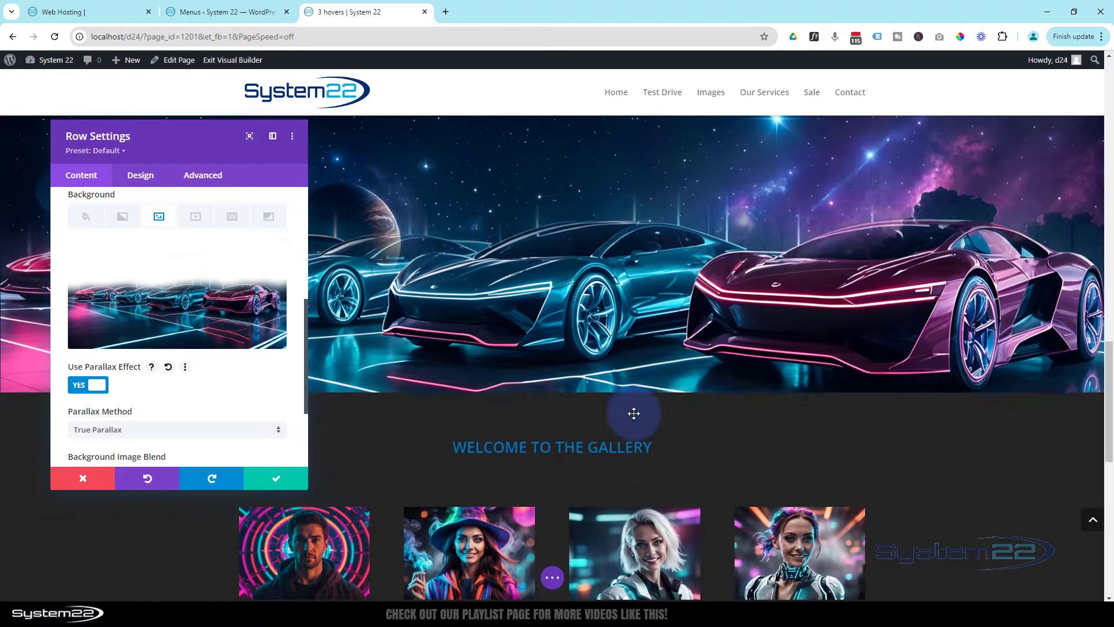
scroll(634, 413, up, 2)
scroll(634, 413, up, 1)
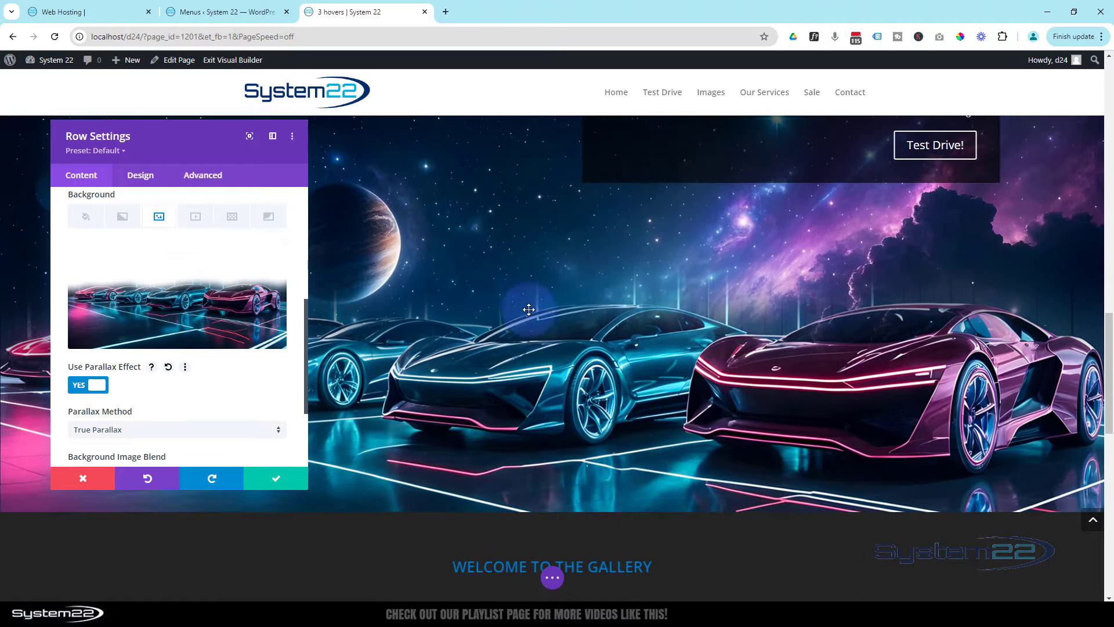
scroll(531, 398, up, 5)
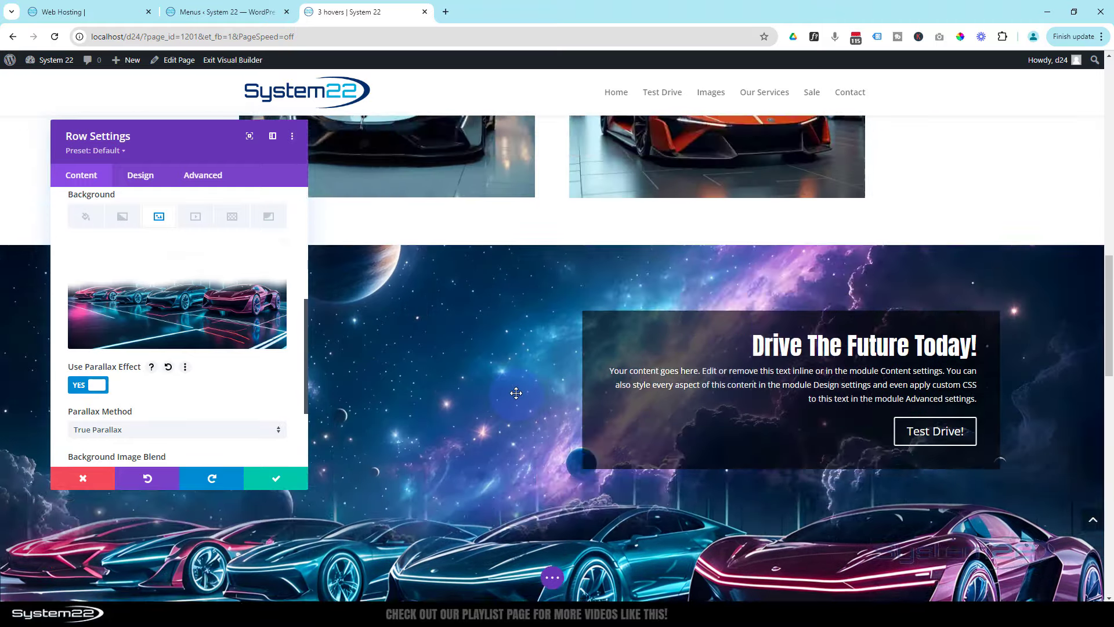
scroll(516, 393, down, 3)
scroll(516, 393, down, 2)
scroll(516, 393, up, 8)
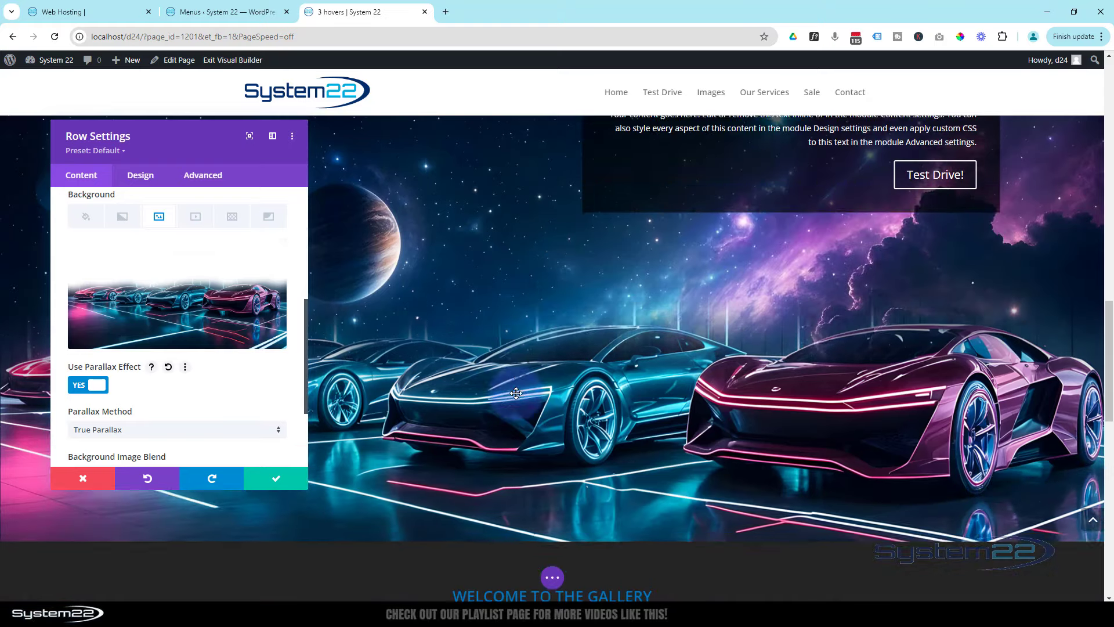
scroll(516, 392, down, 8)
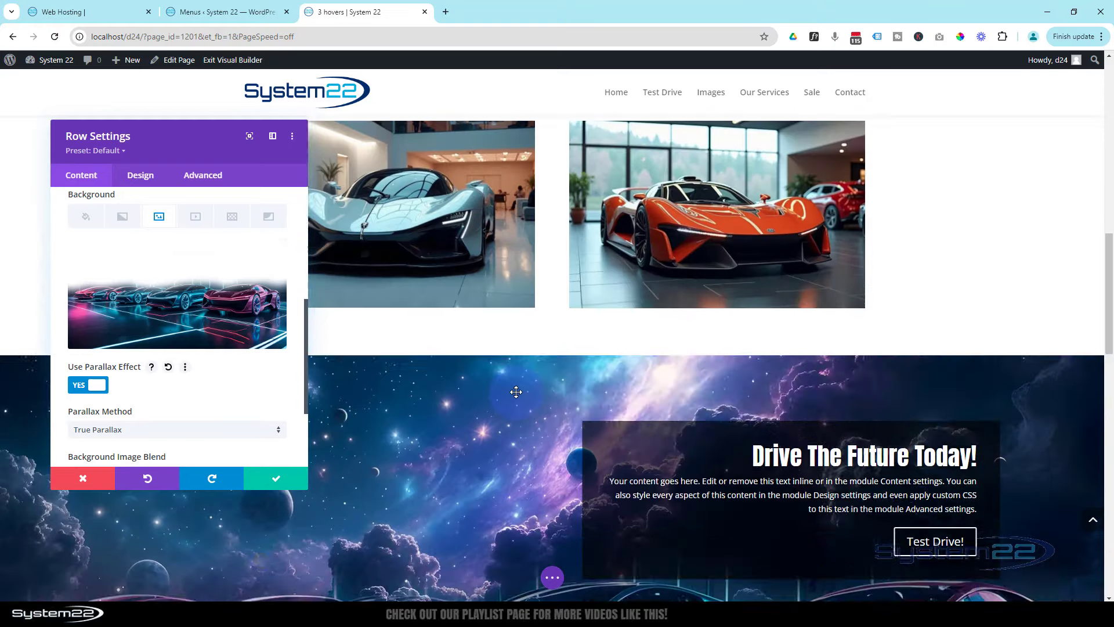
scroll(516, 393, down, 3)
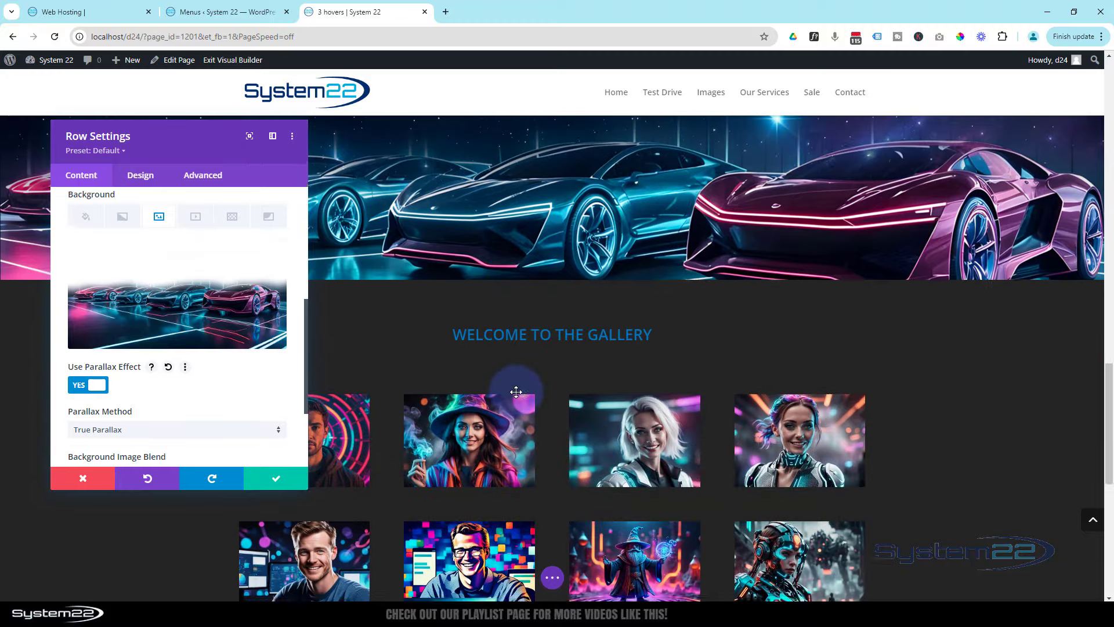
scroll(516, 392, up, 8)
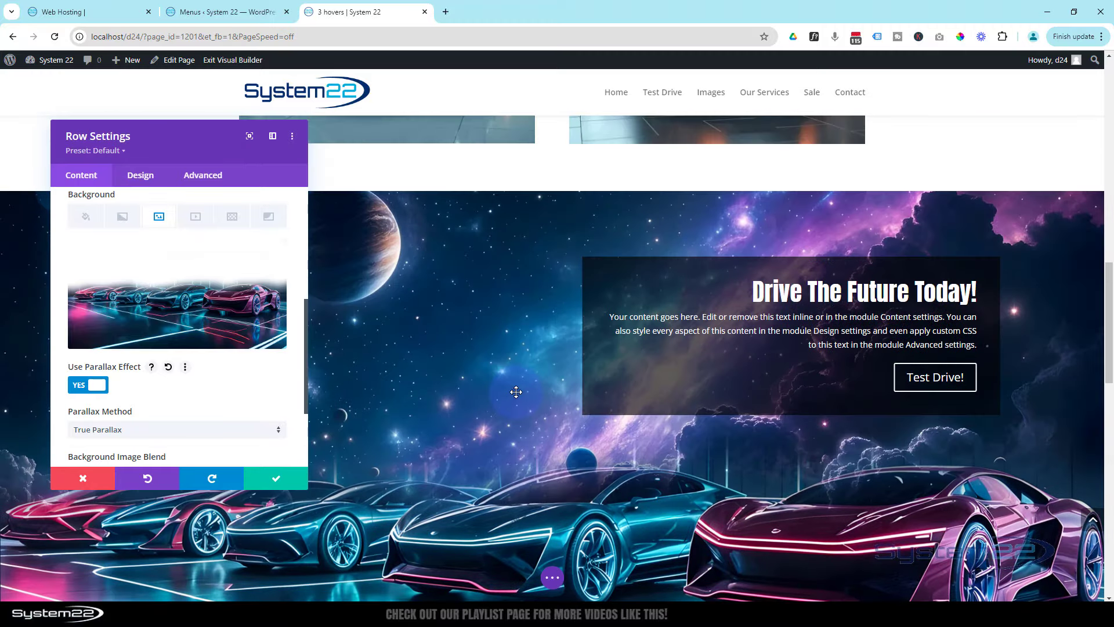
scroll(516, 392, down, 1)
- Save the row settings and insert an Image module in the empty column beside the call-to-action box
click(290, 482)
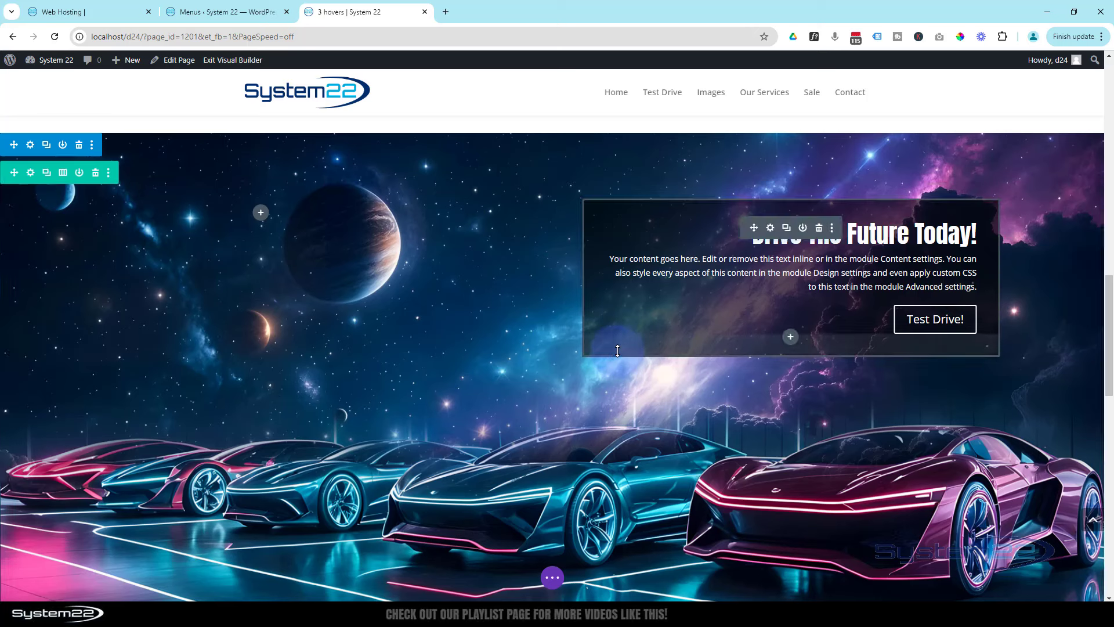
click(261, 220)
scroll(244, 411, down, 5)
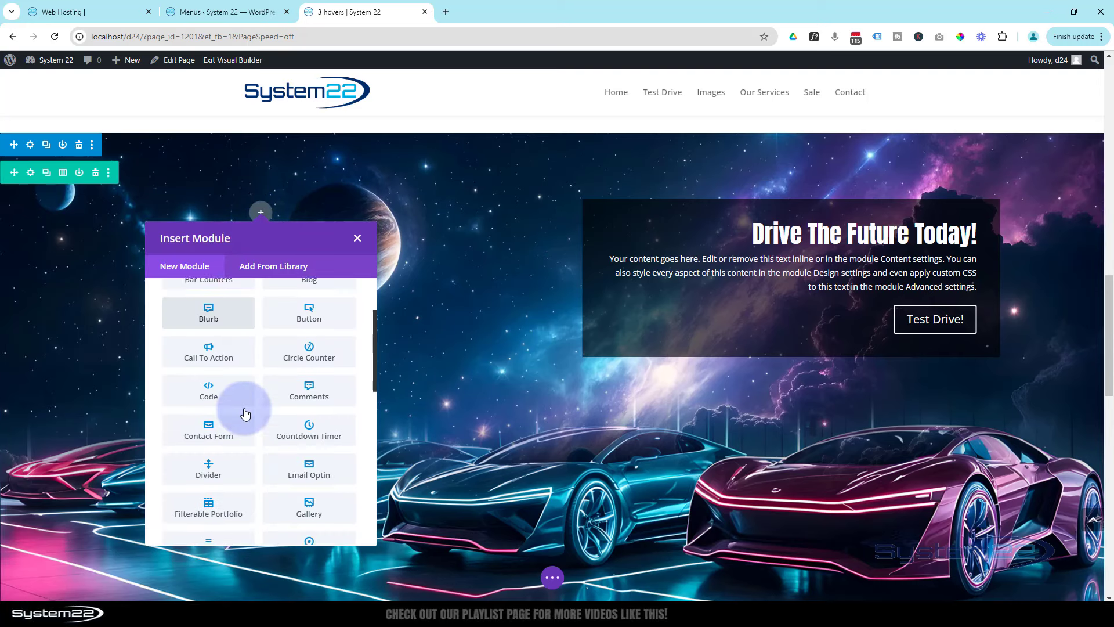
scroll(244, 412, down, 1)
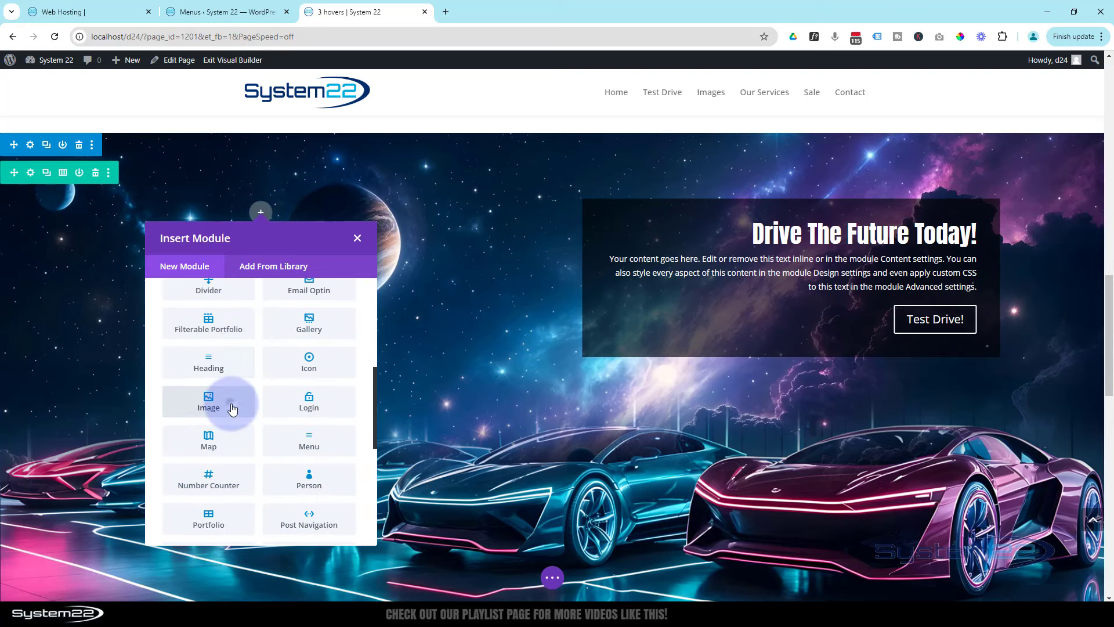
click(232, 406)
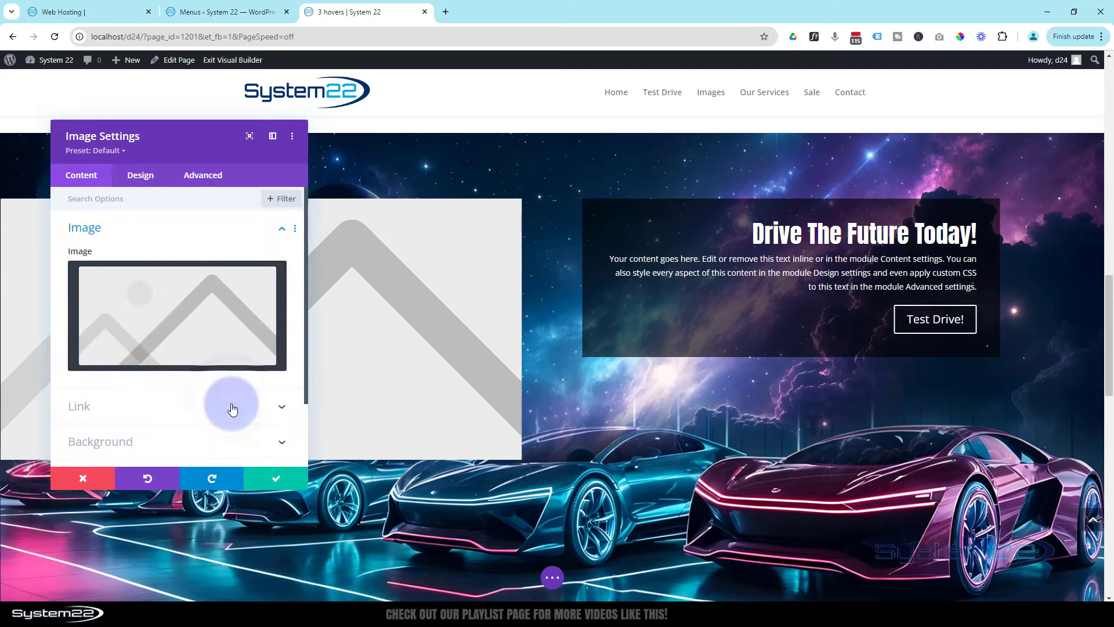
- Set cyborg.png from the Media Library as the new module's image
click(209, 315)
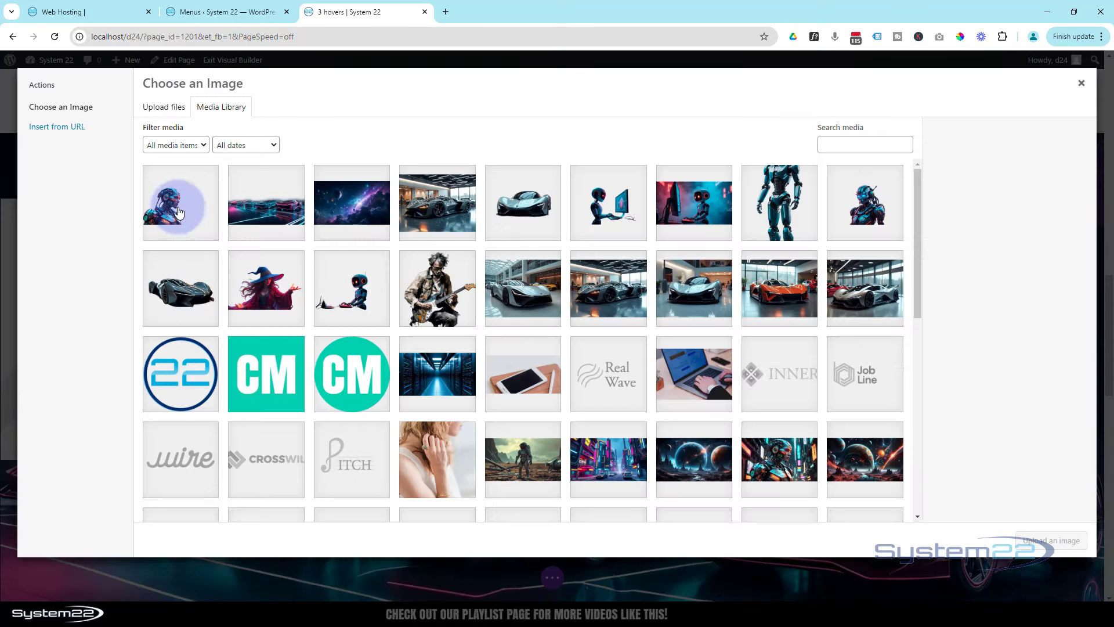
click(170, 219)
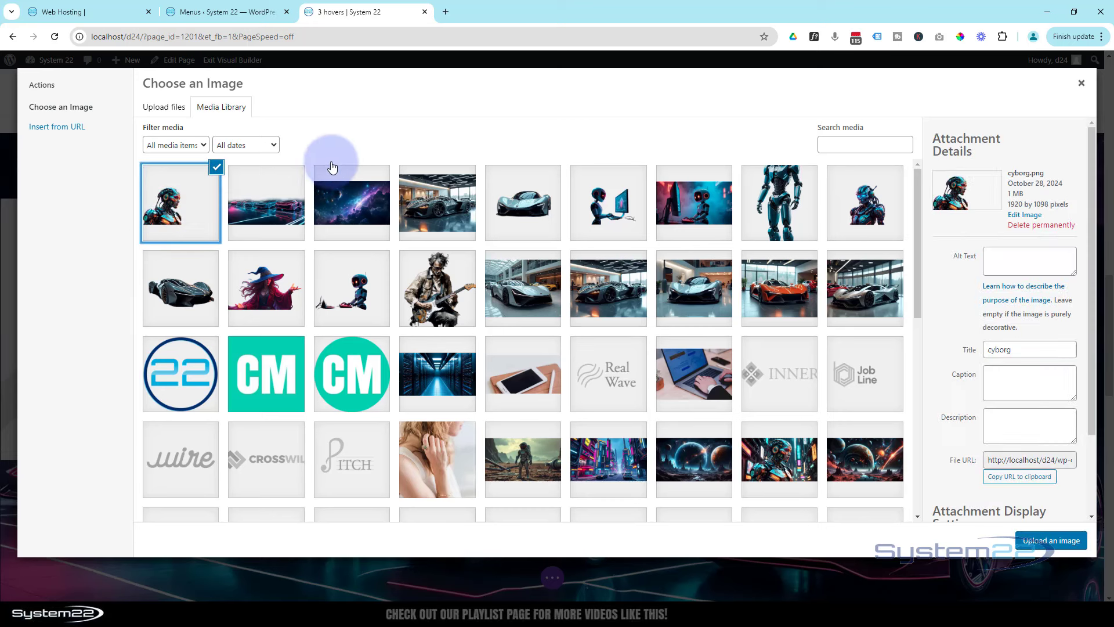
click(1051, 541)
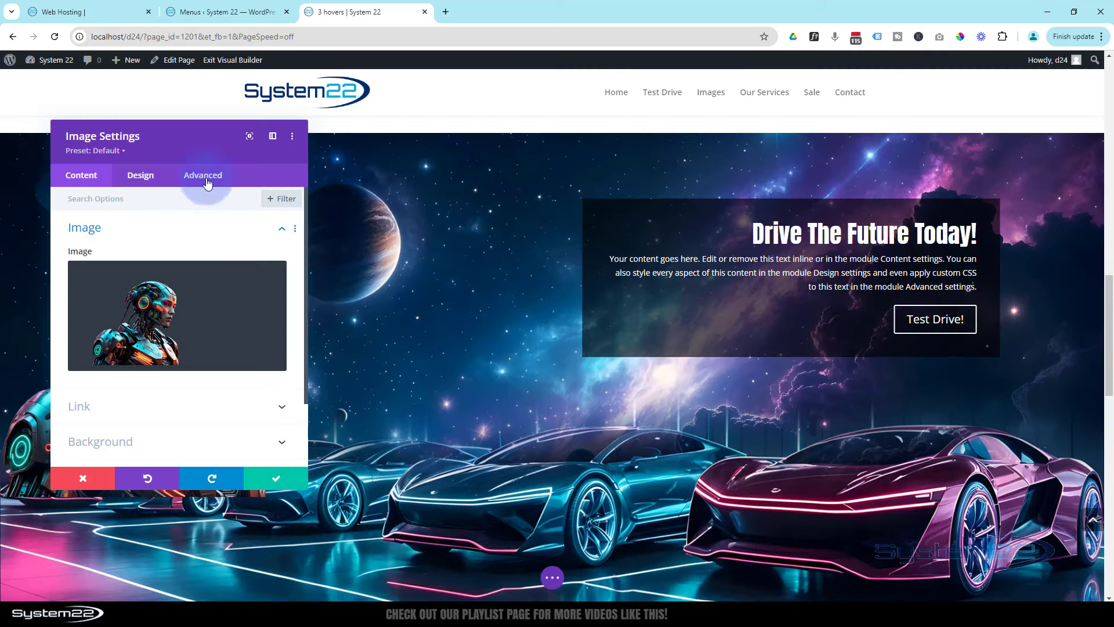
- Move the settings window off the cyborg image and clear the Image Title Text in the module's attributes
drag(202, 147, 703, 160)
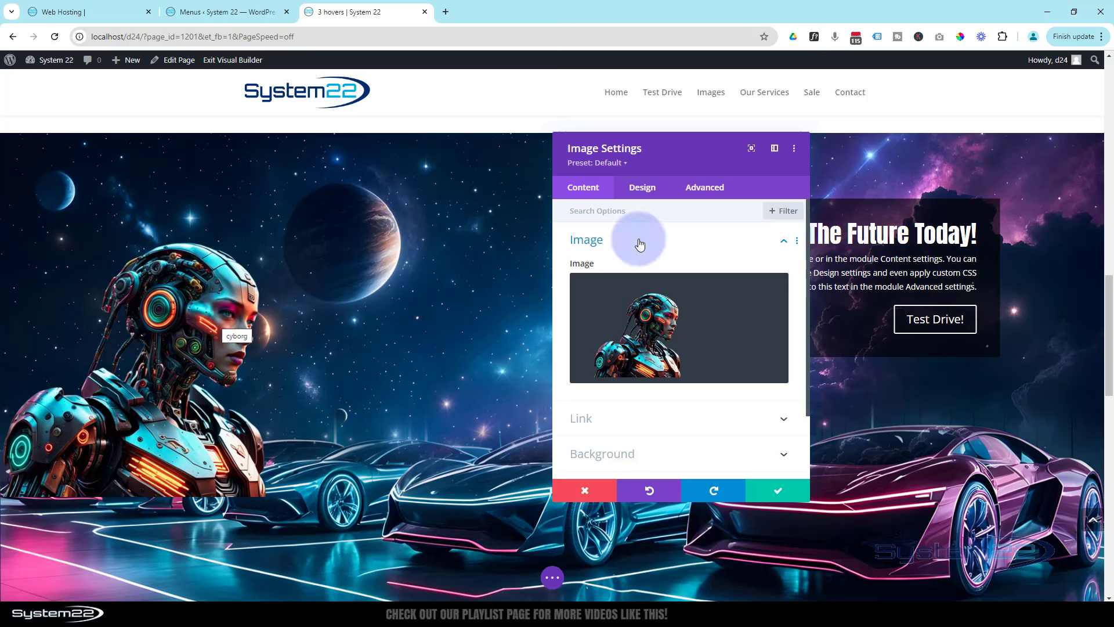
click(700, 192)
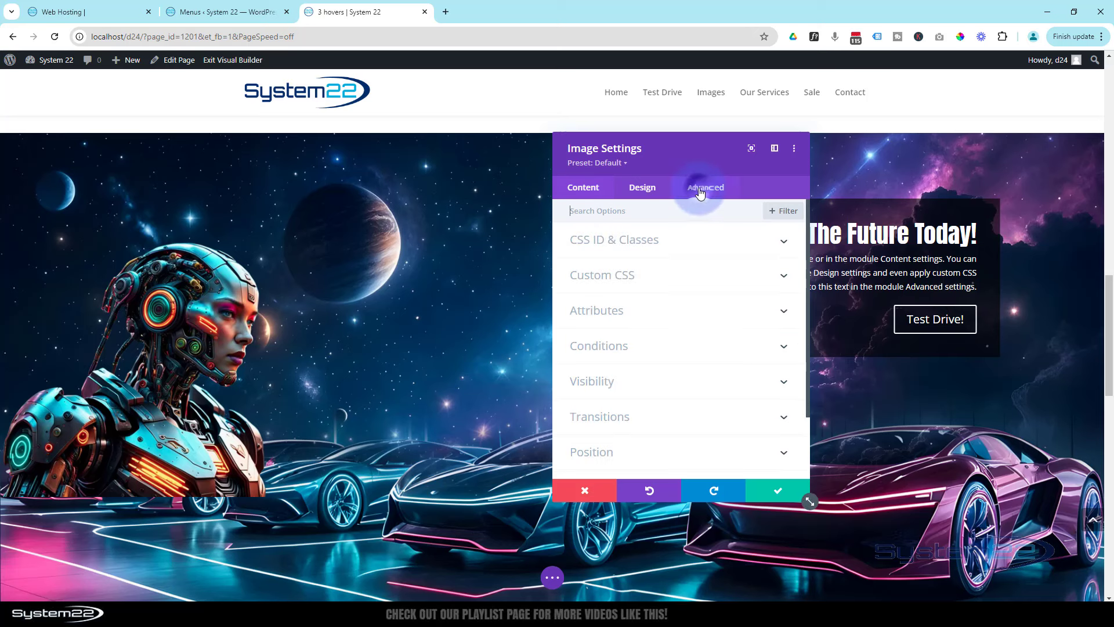
click(670, 319)
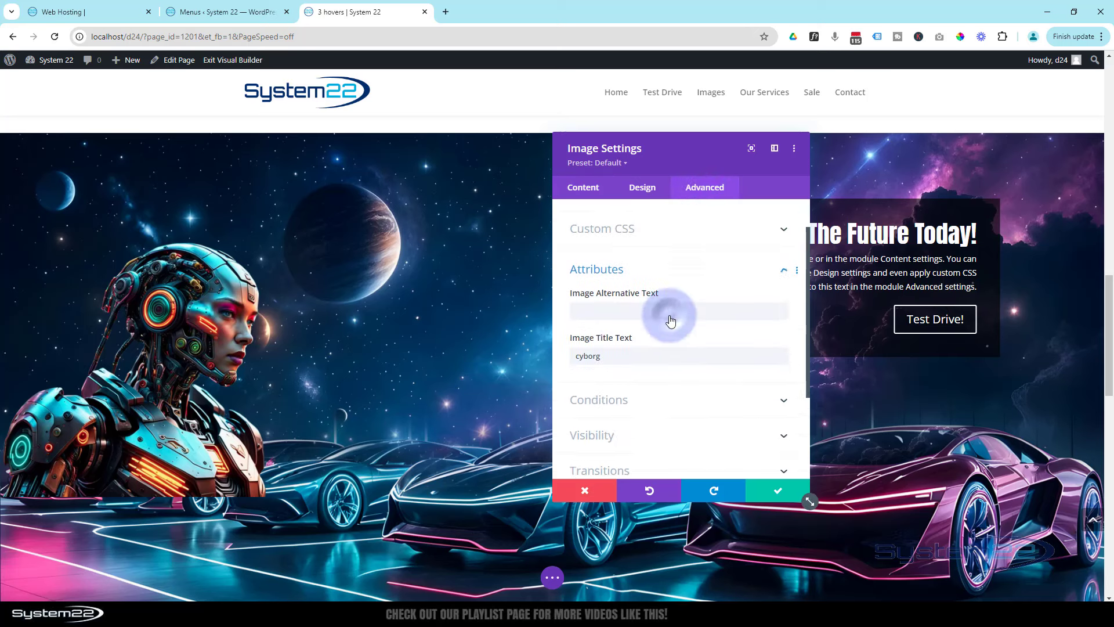
drag(618, 302, 562, 303)
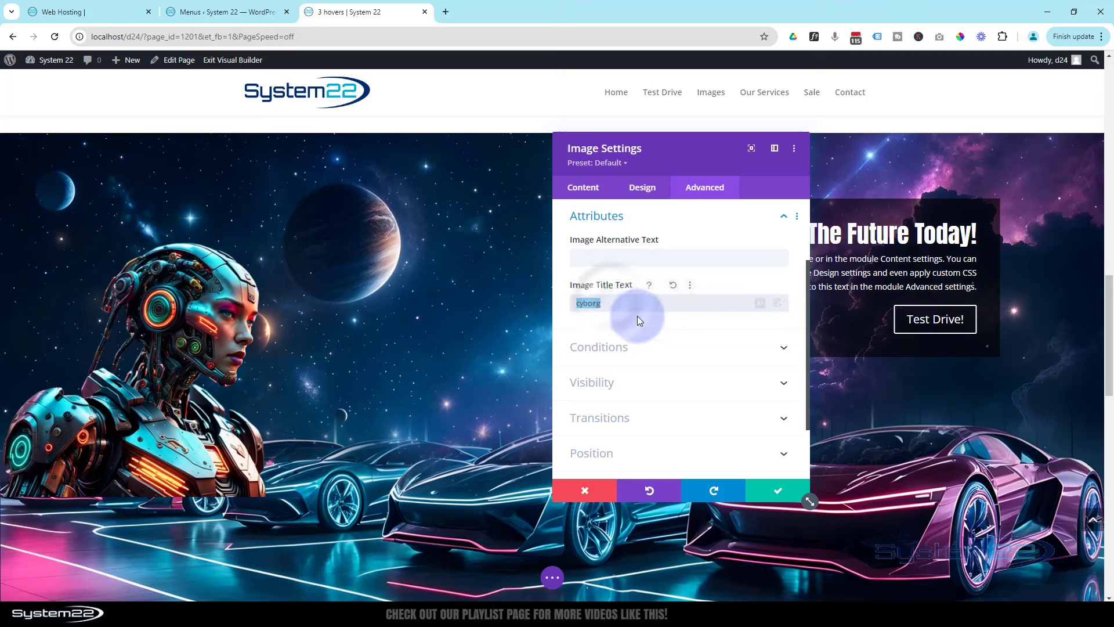
key(BackSpace)
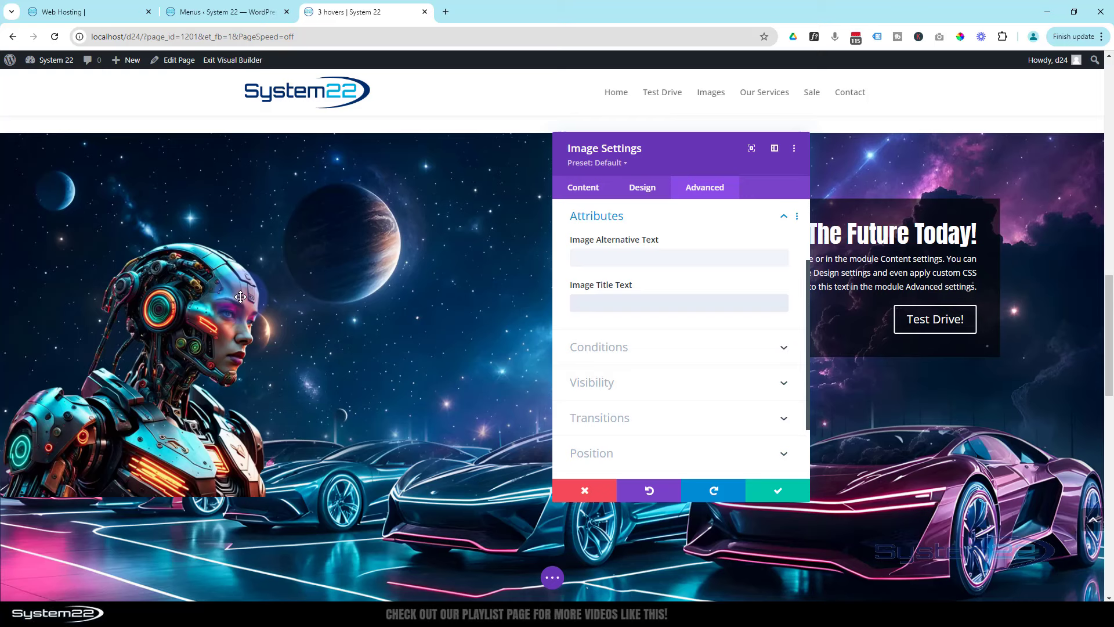
click(778, 479)
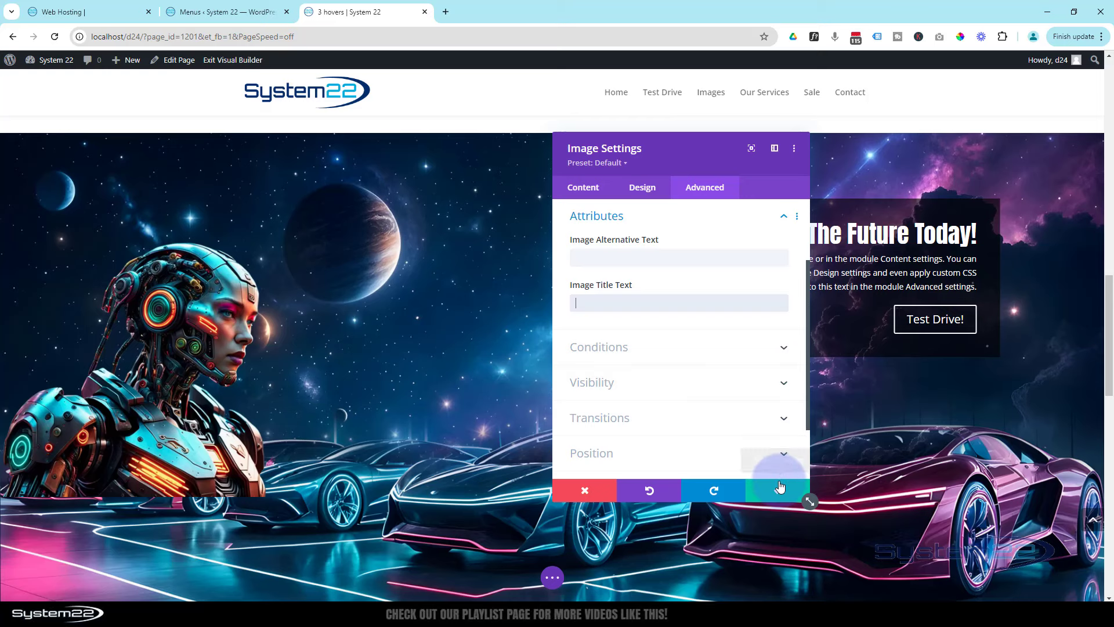
- Enlarge the cyborg image with a Transform Scale of 196% both horizontally and vertically, and check it against the car row
scroll(408, 360, down, 2)
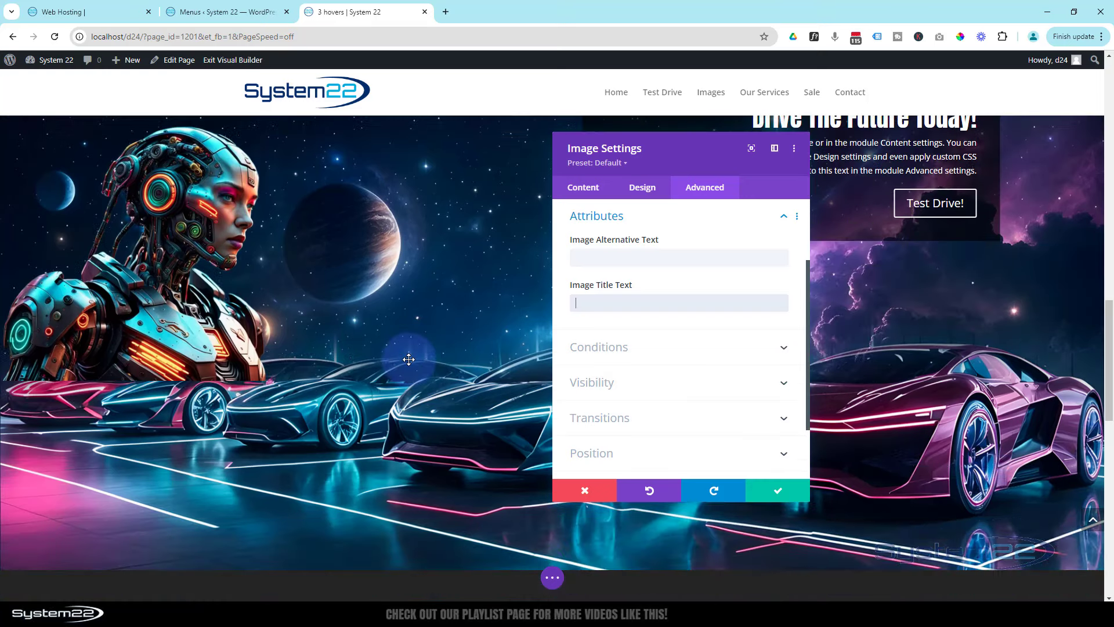
scroll(409, 359, up, 1)
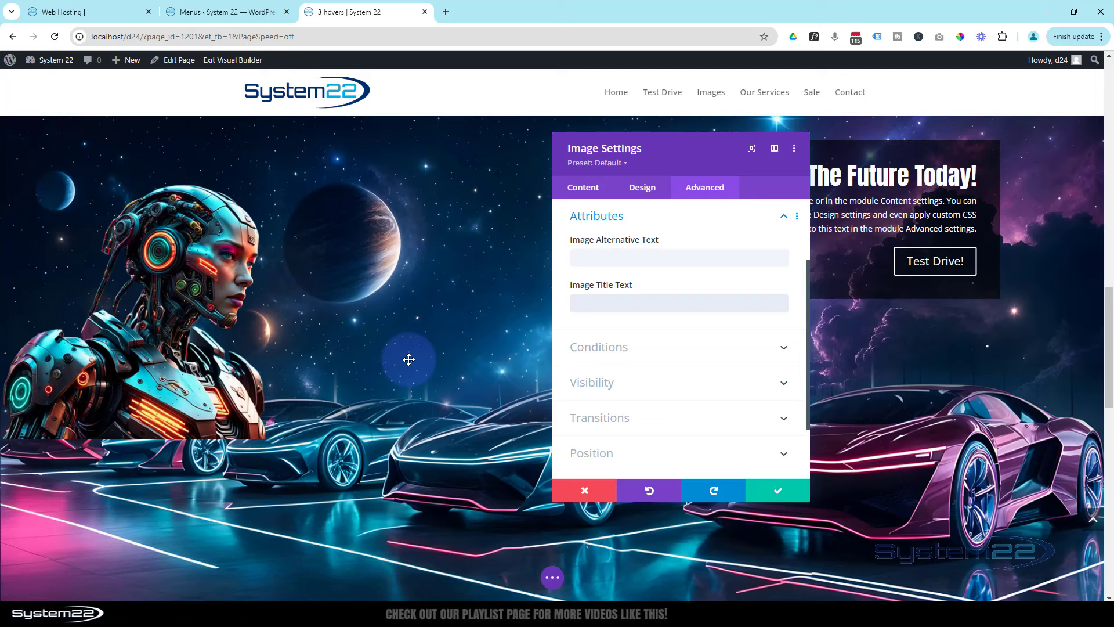
scroll(408, 359, down, 1)
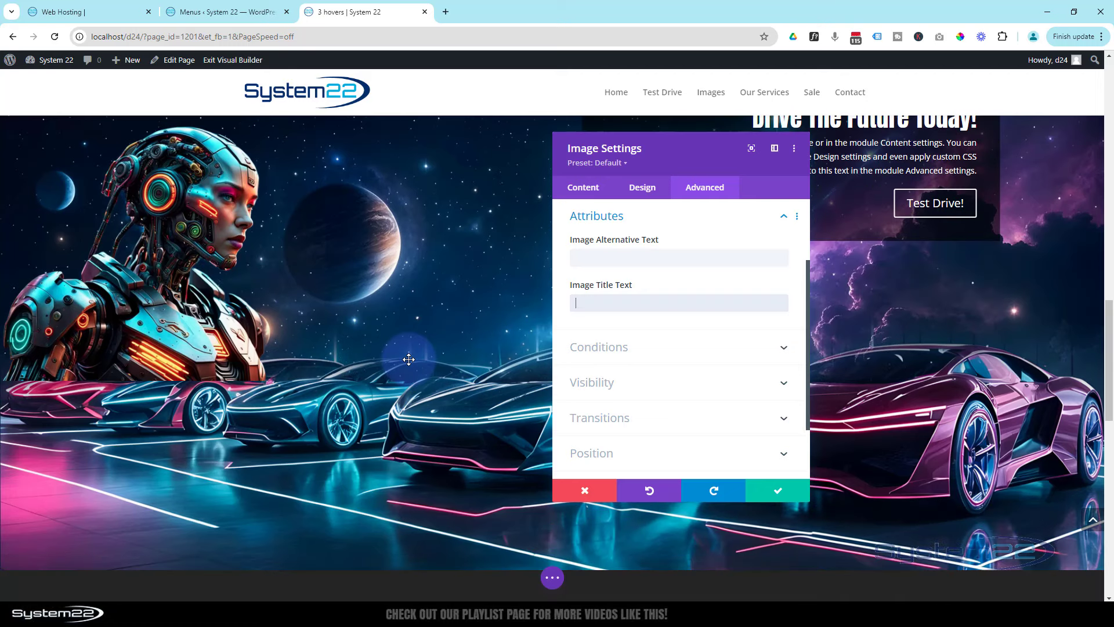
scroll(409, 359, up, 1)
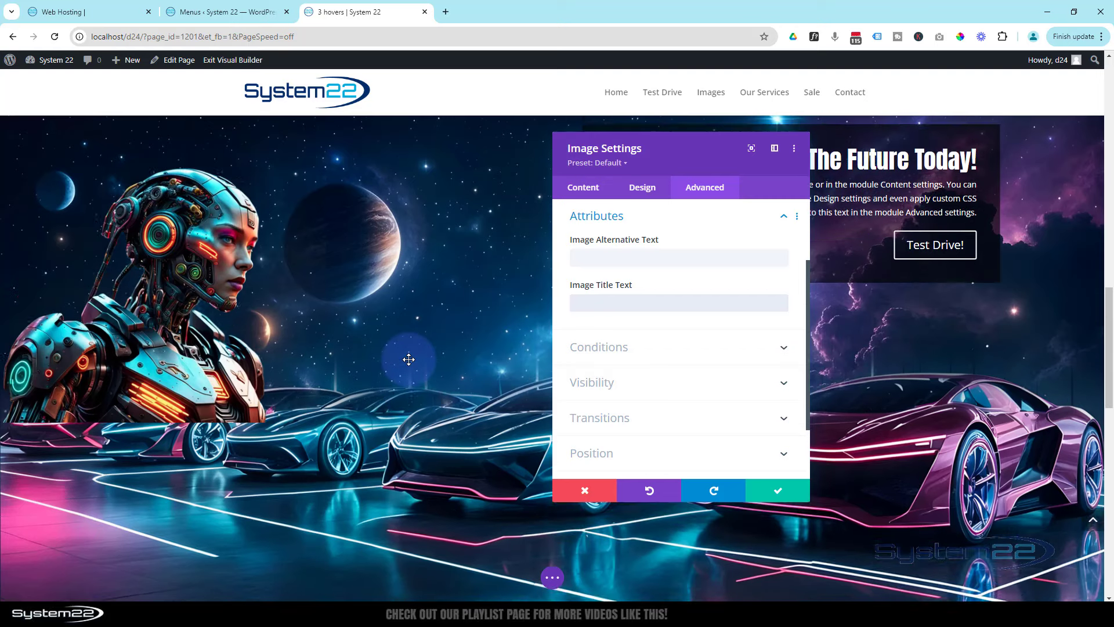
click(641, 191)
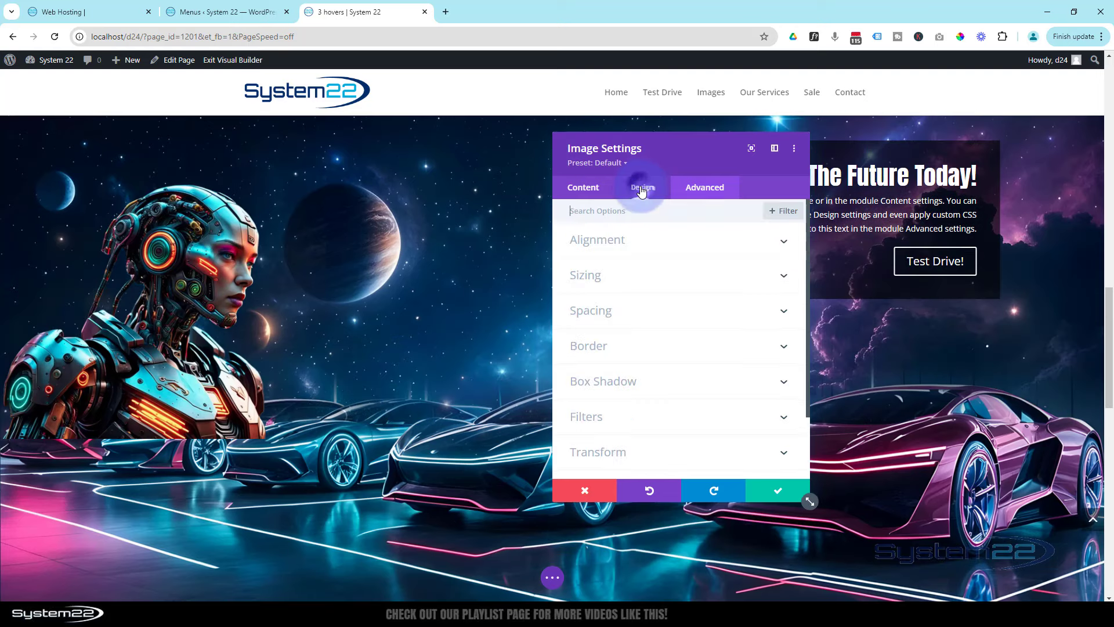
click(635, 458)
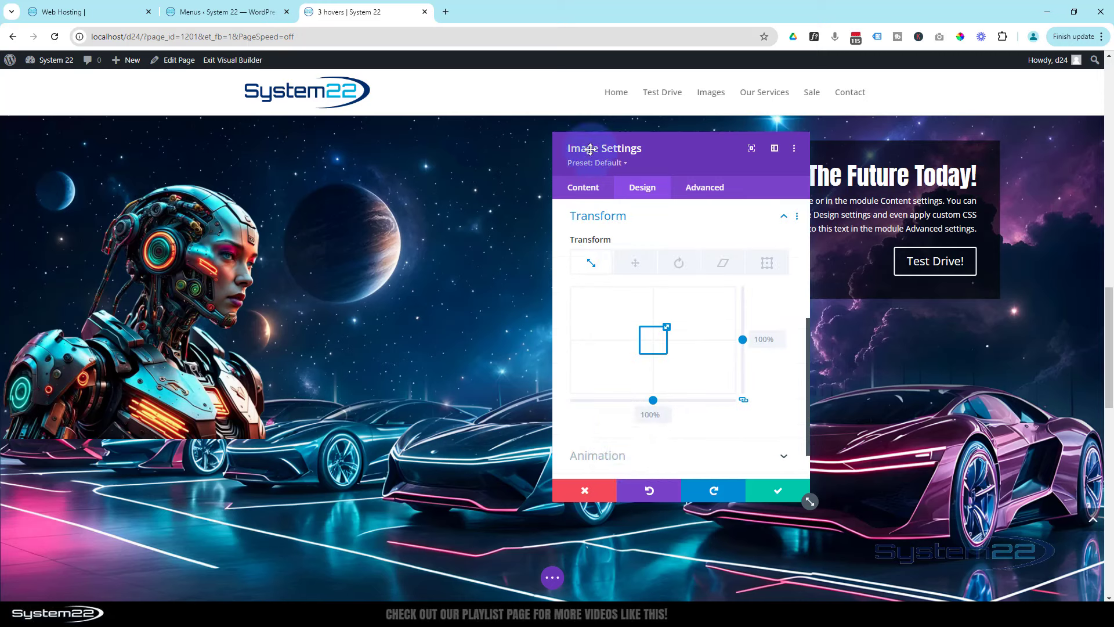
click(605, 221)
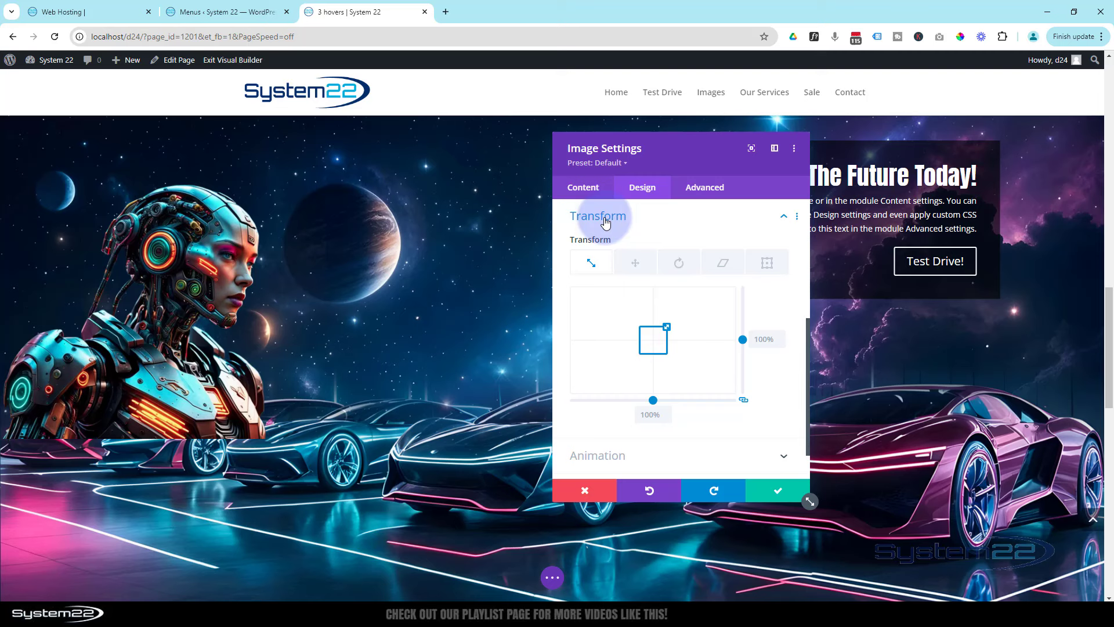
click(589, 261)
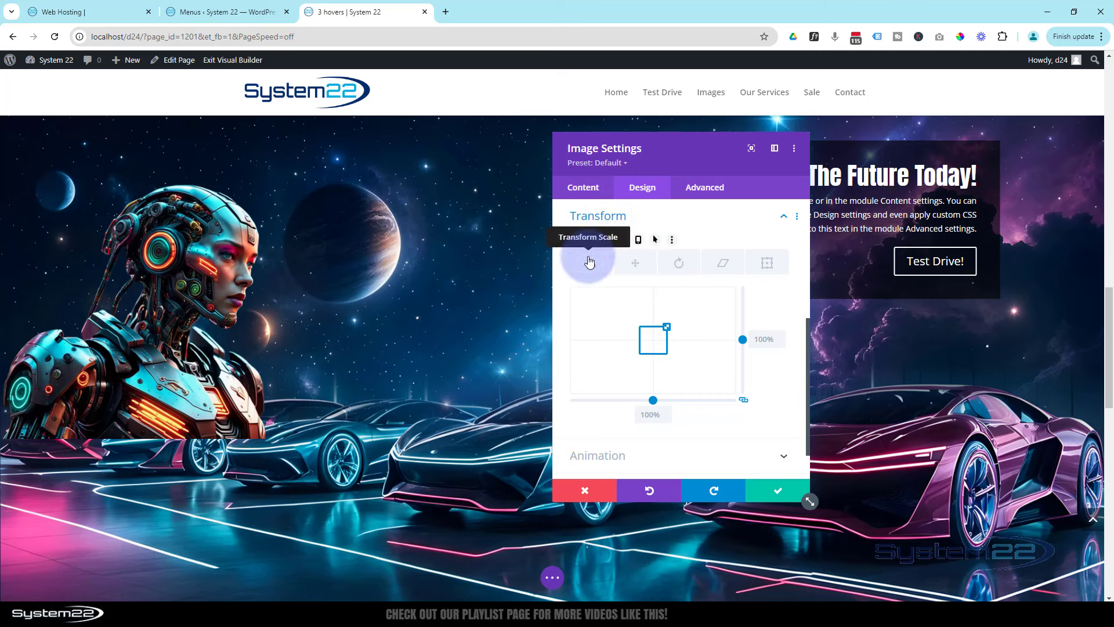
click(644, 377)
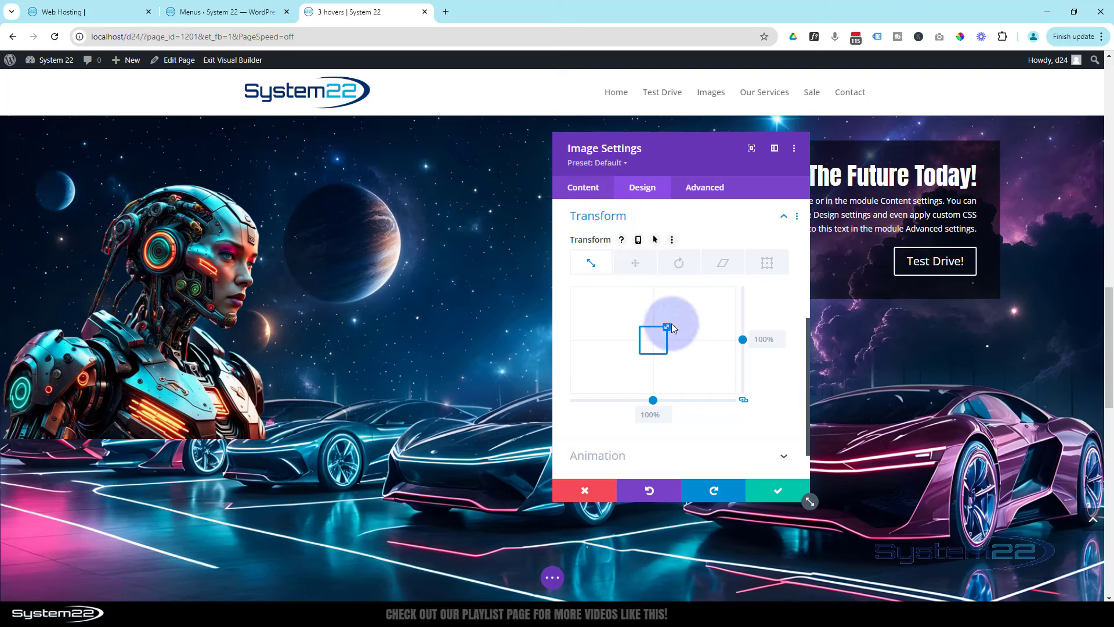
mouse_move(669, 325)
mouse_down()
mouse_move(691, 312)
mouse_move(680, 317)
mouse_up()
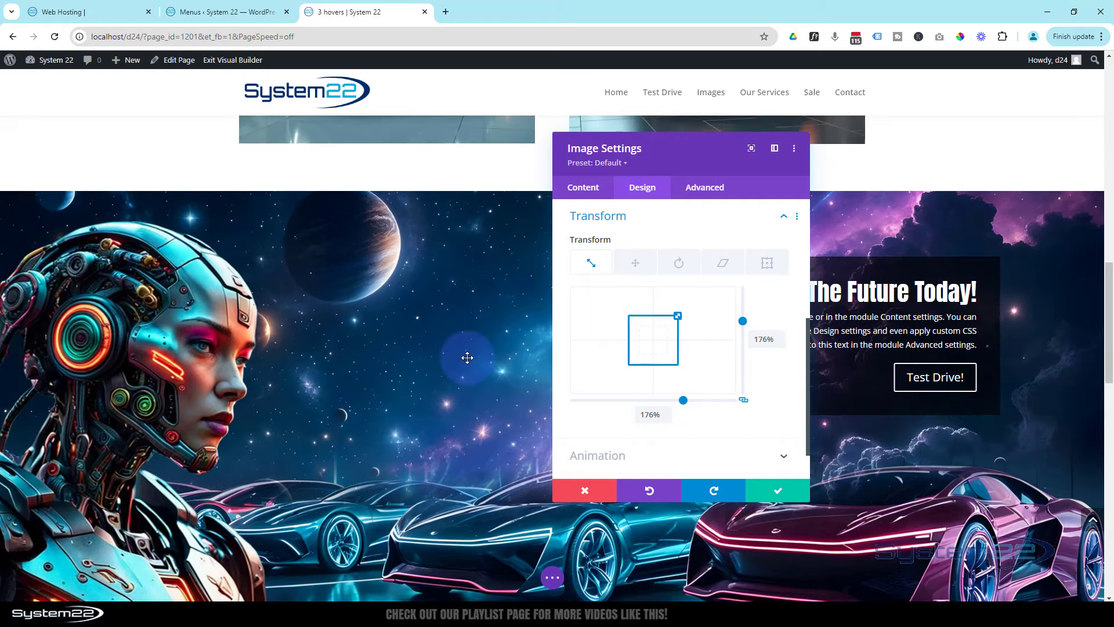
scroll(467, 358, down, 1)
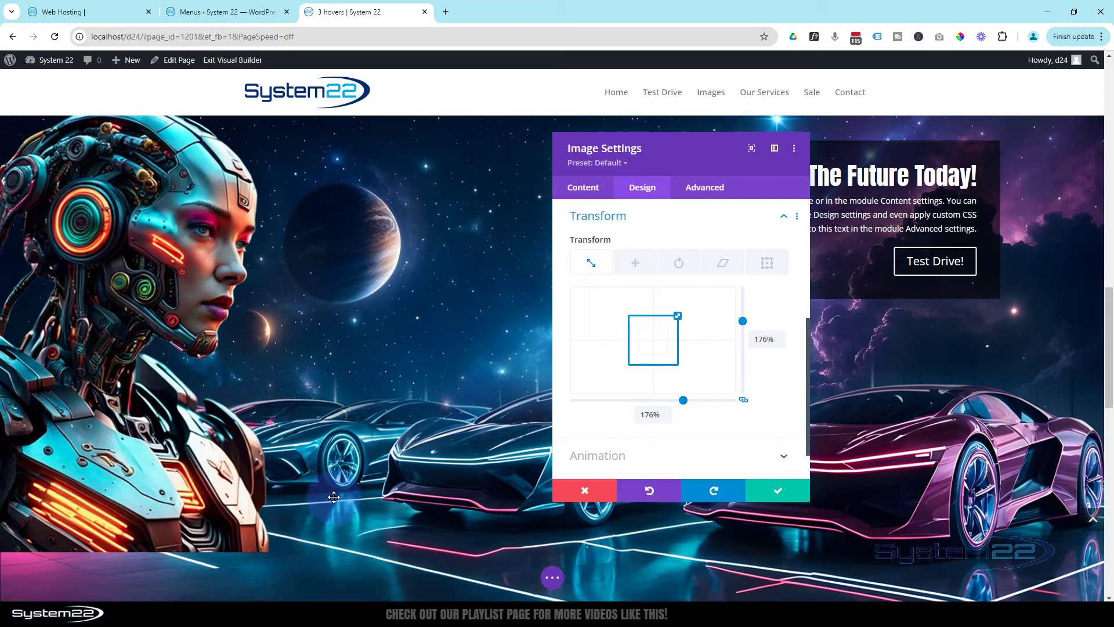
click(691, 317)
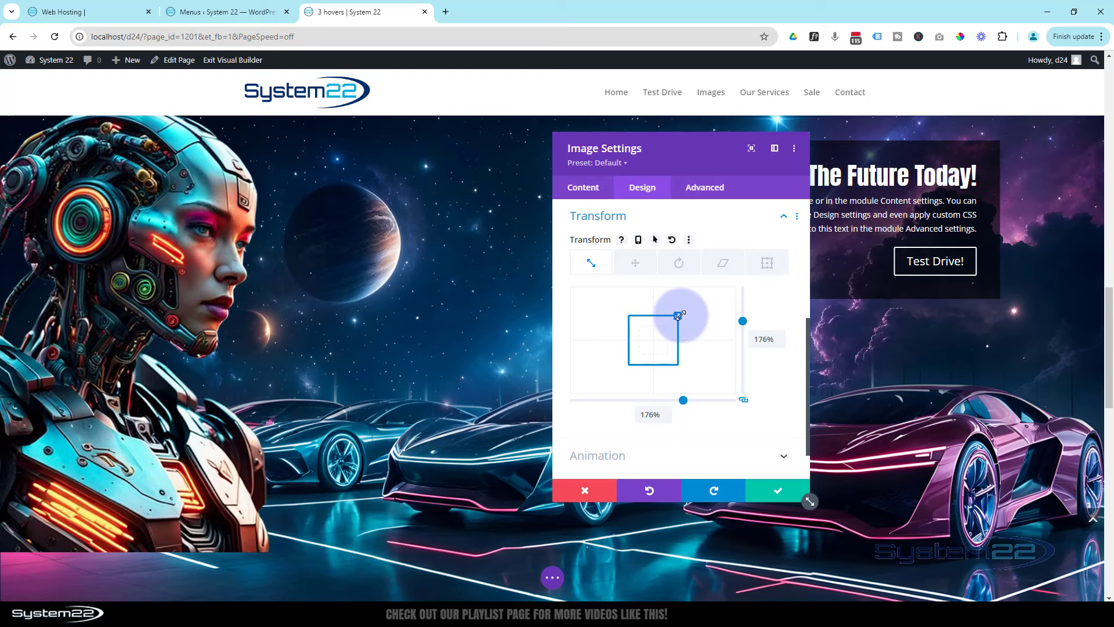
drag(686, 314, 690, 312)
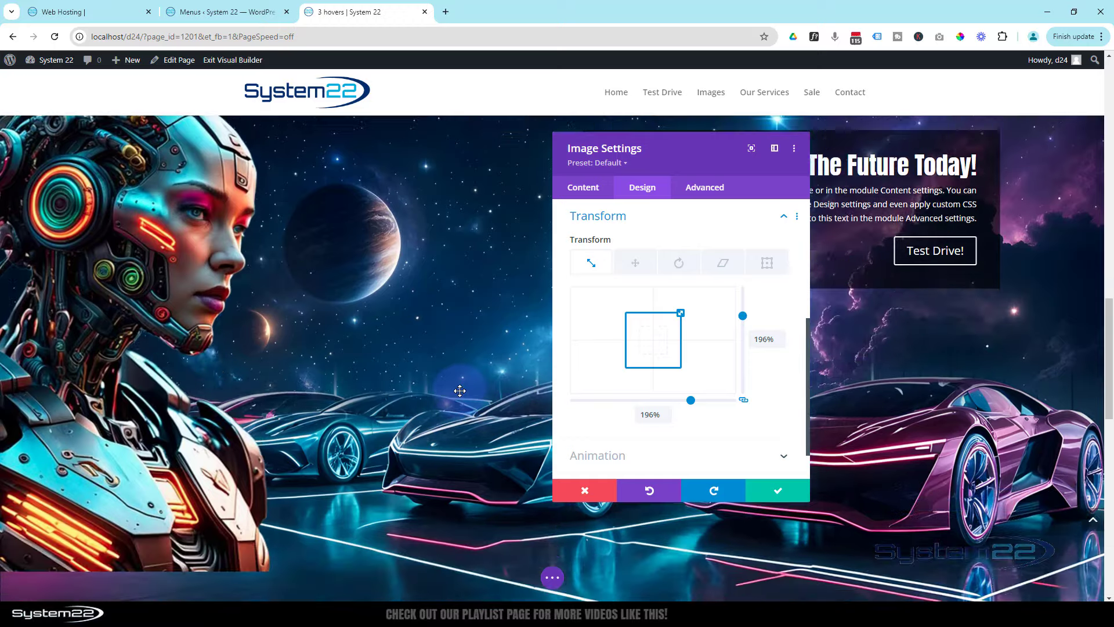
scroll(446, 401, down, 2)
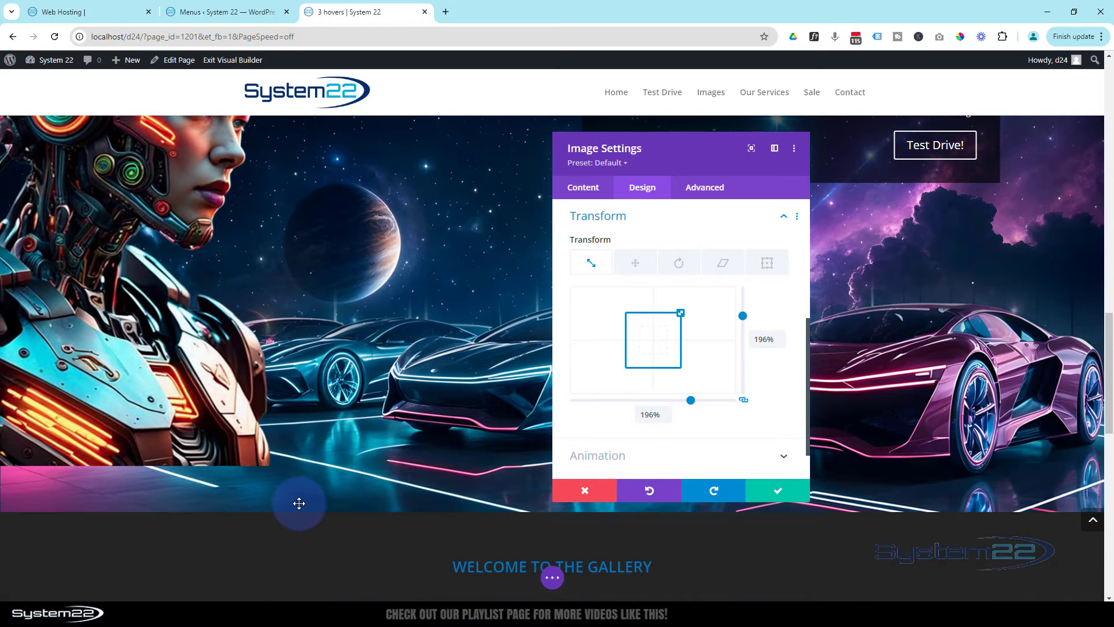
- Offset the cyborg image with a Transform Translate of 12px horizontally and 59px vertically
click(636, 264)
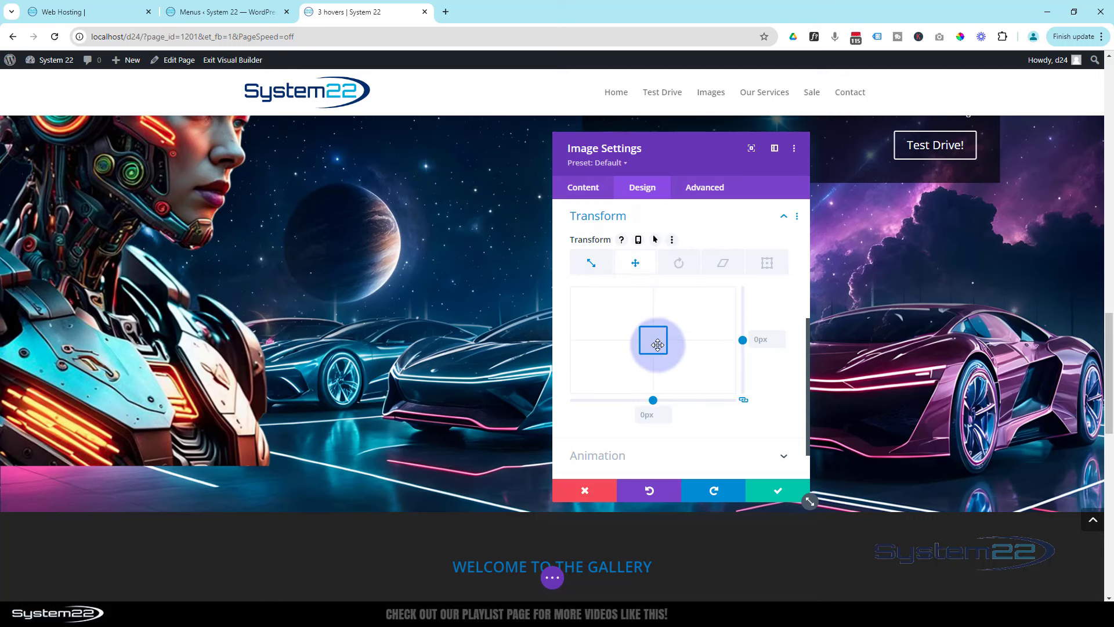
drag(658, 347, 660, 349)
drag(660, 350, 660, 354)
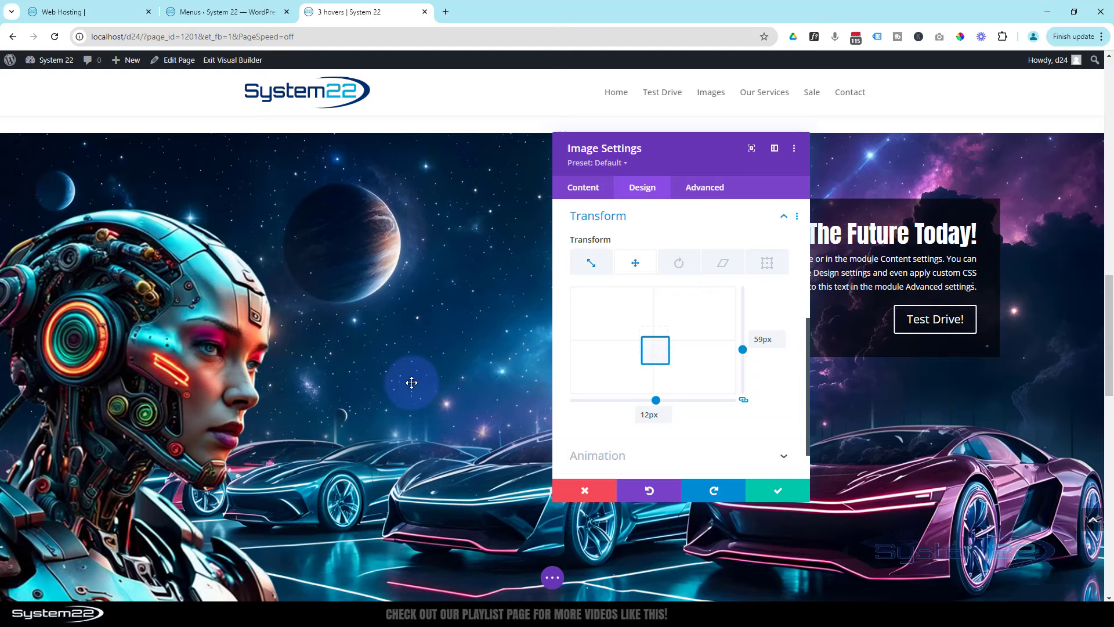
- Examine how the repositioned cyborg image sits over the car row and the section's lower edge while scrolling the page
scroll(412, 382, down, 3)
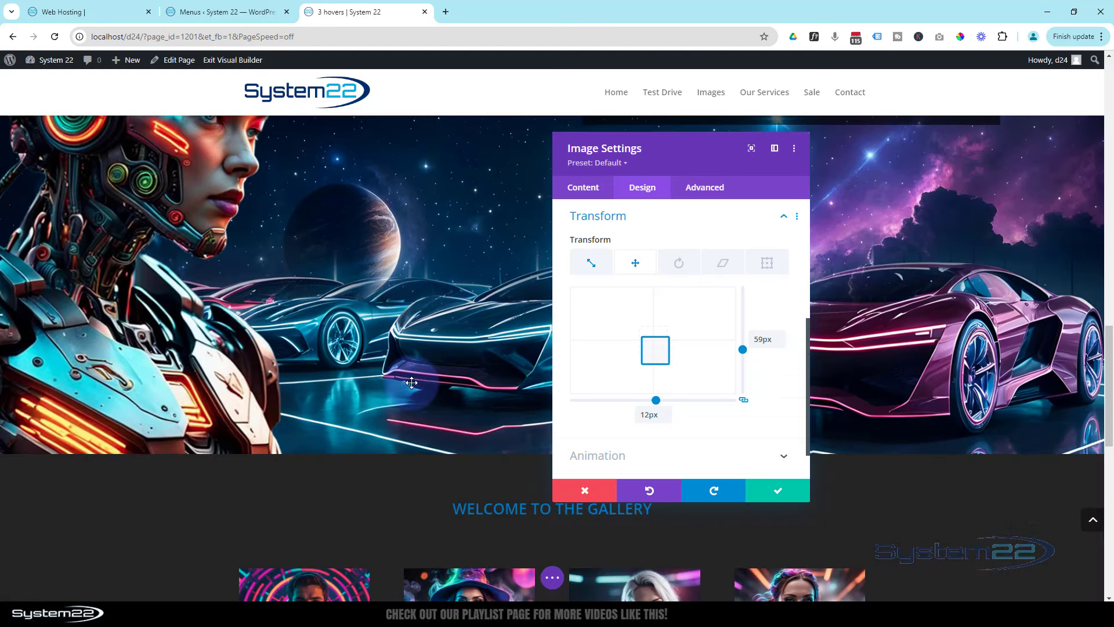
scroll(411, 383, up, 7)
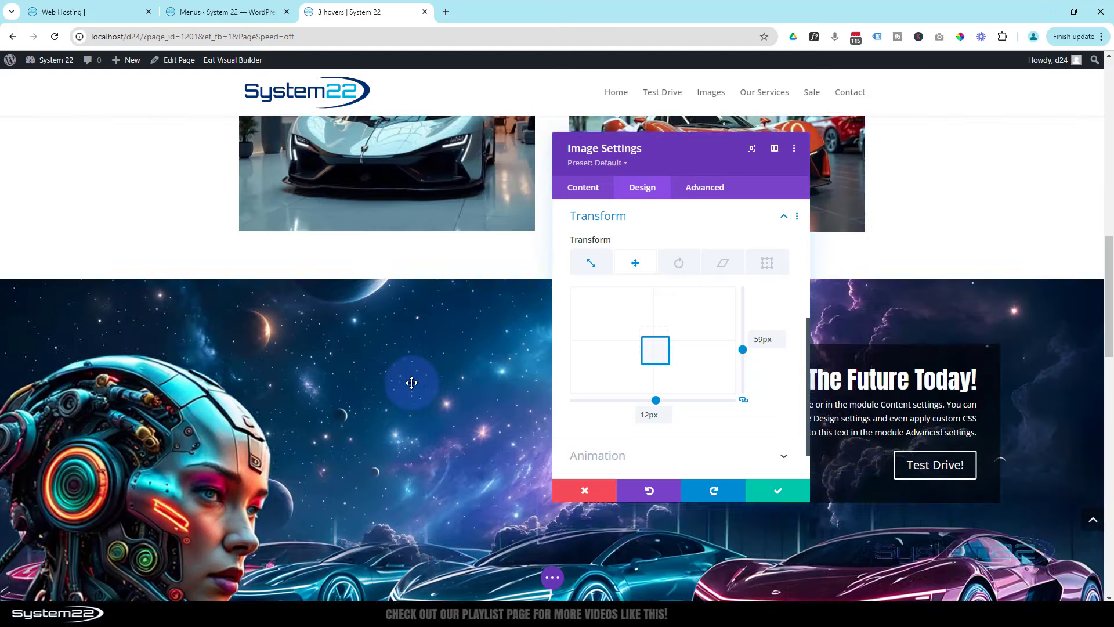
scroll(411, 382, down, 7)
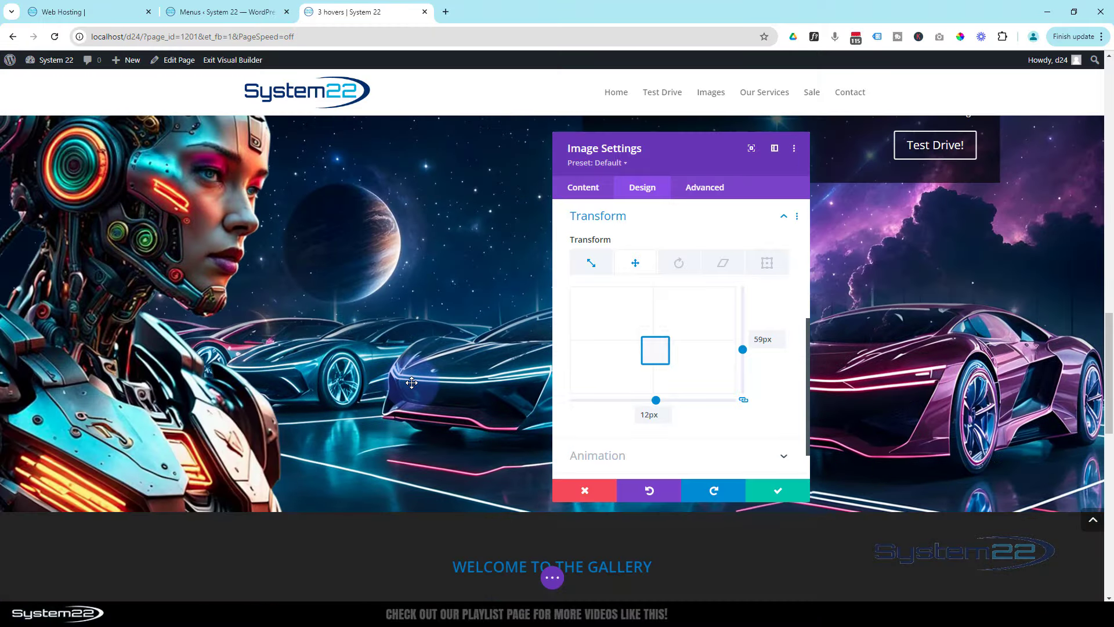
scroll(412, 382, up, 5)
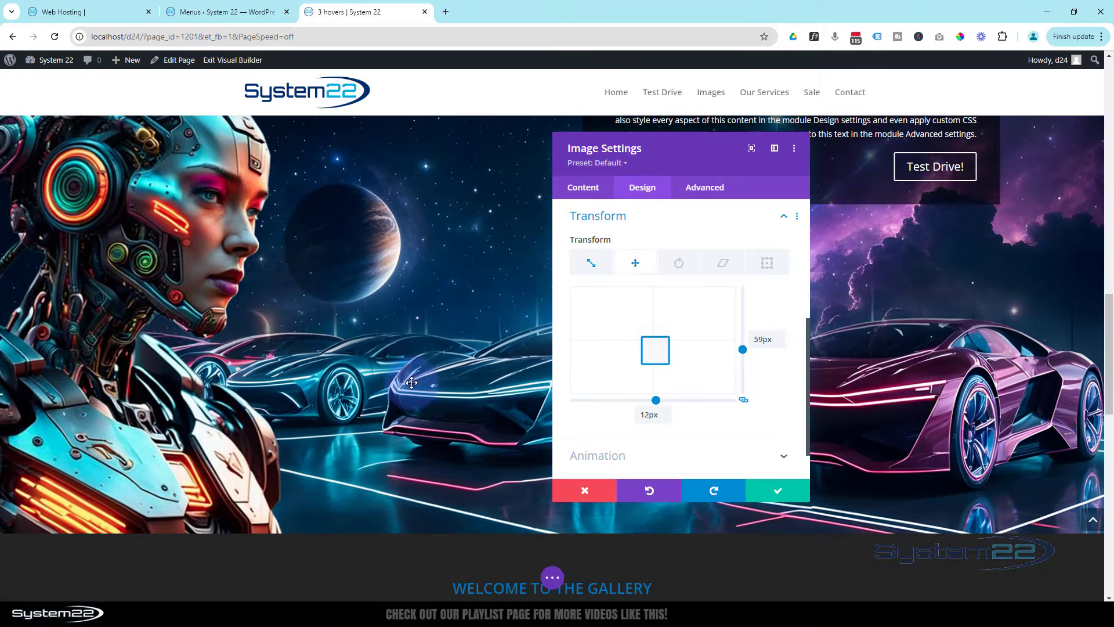
scroll(411, 382, down, 3)
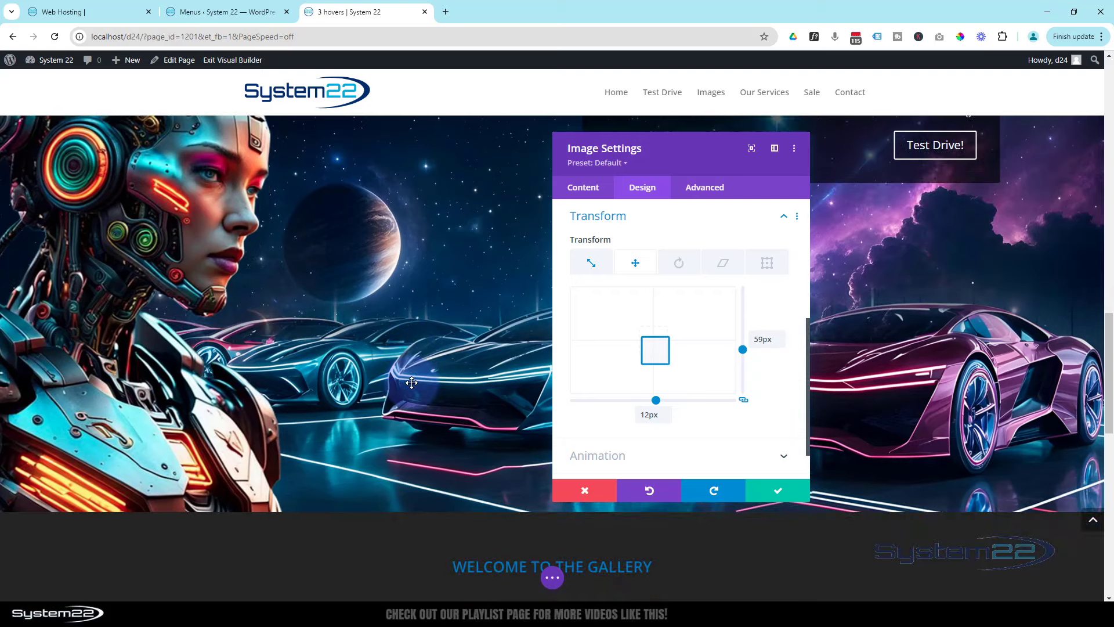
scroll(412, 383, up, 3)
scroll(411, 382, down, 2)
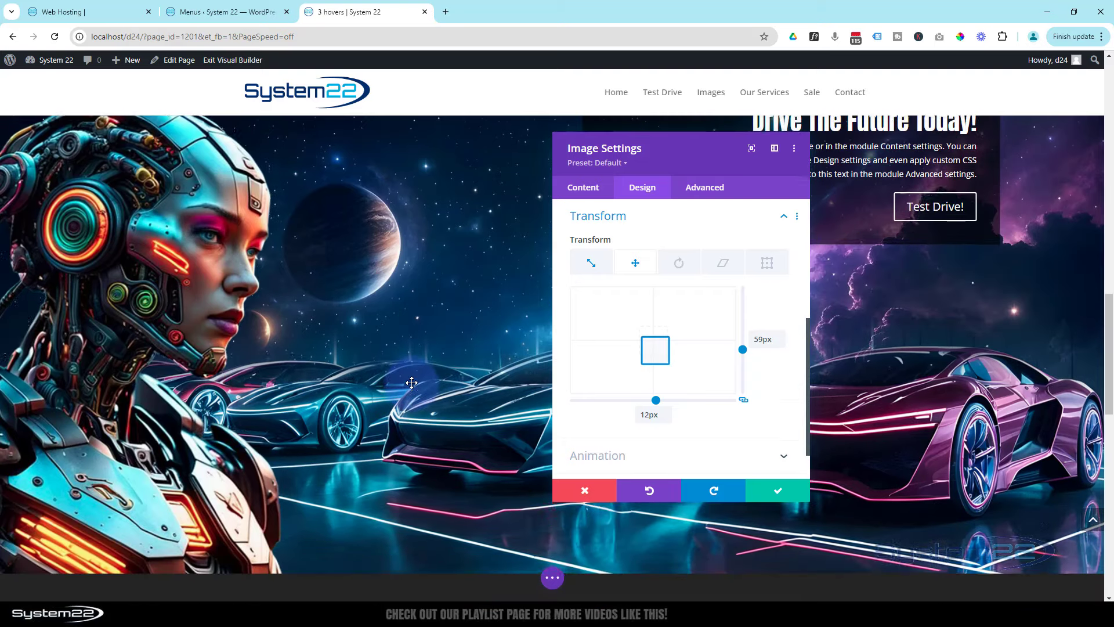
scroll(411, 382, up, 5)
scroll(411, 383, up, 4)
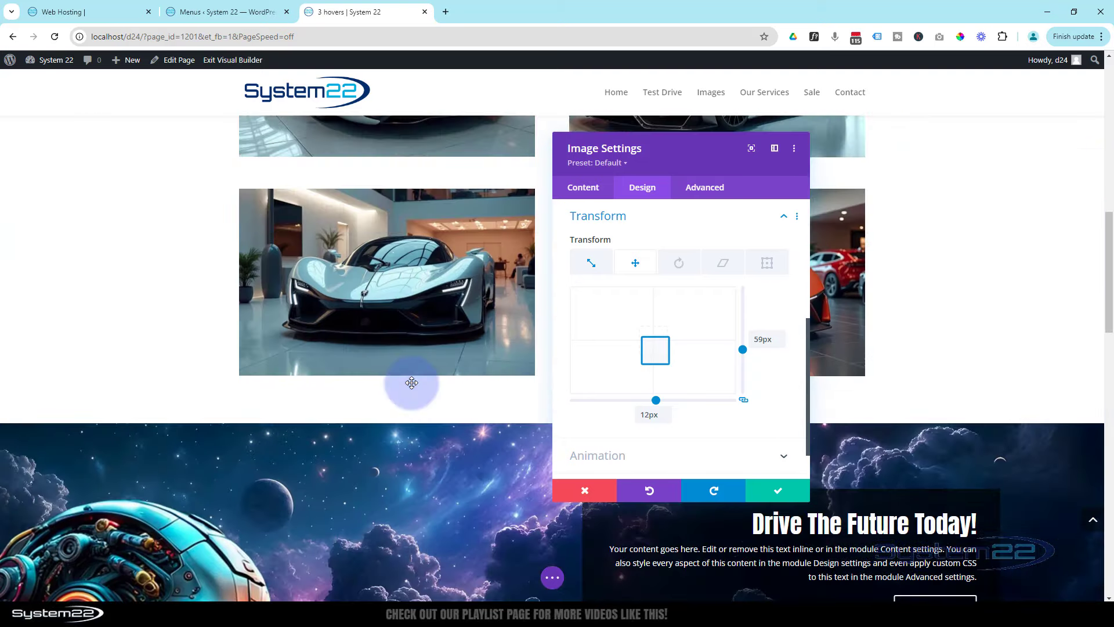
scroll(413, 383, down, 2)
scroll(413, 383, down, 5)
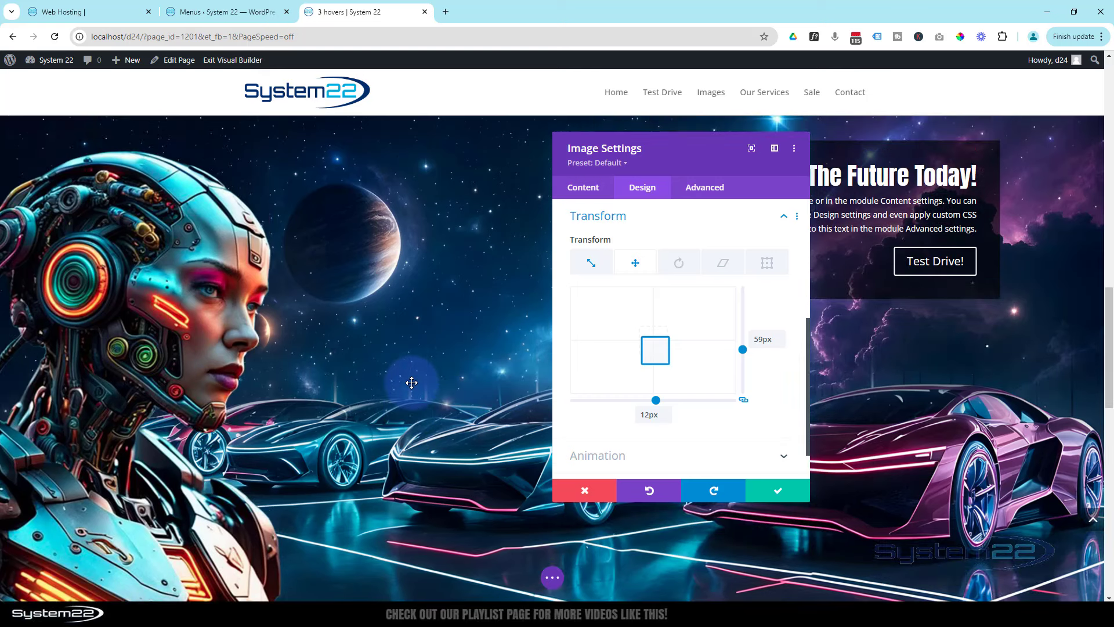
- Enable Horizontal Motion in the cyborg image's Scroll Effects
click(716, 193)
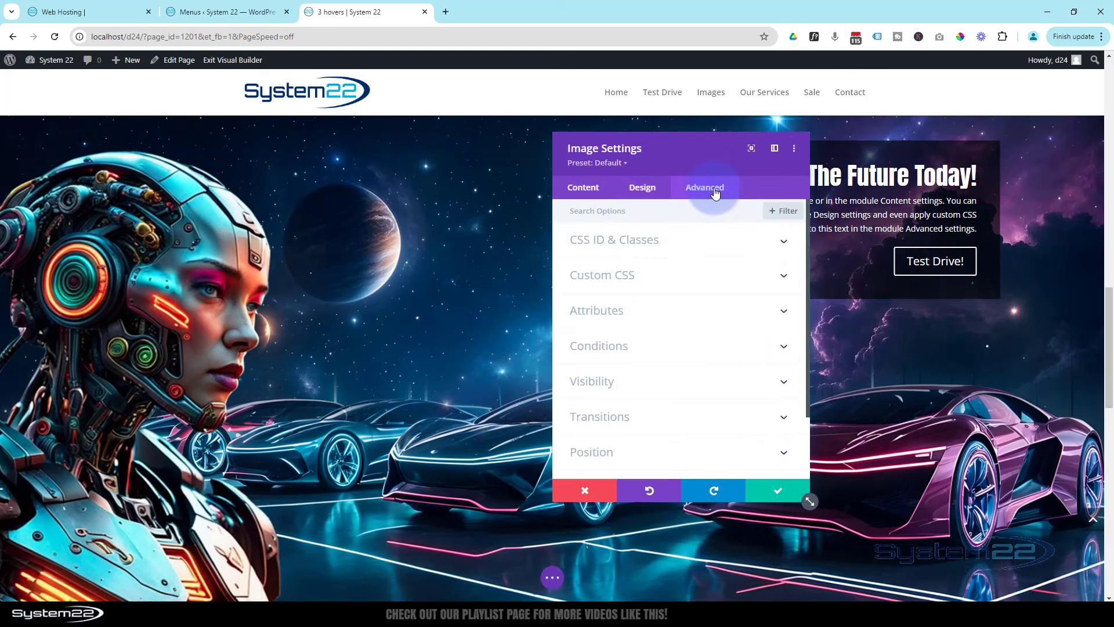
scroll(684, 345, down, 2)
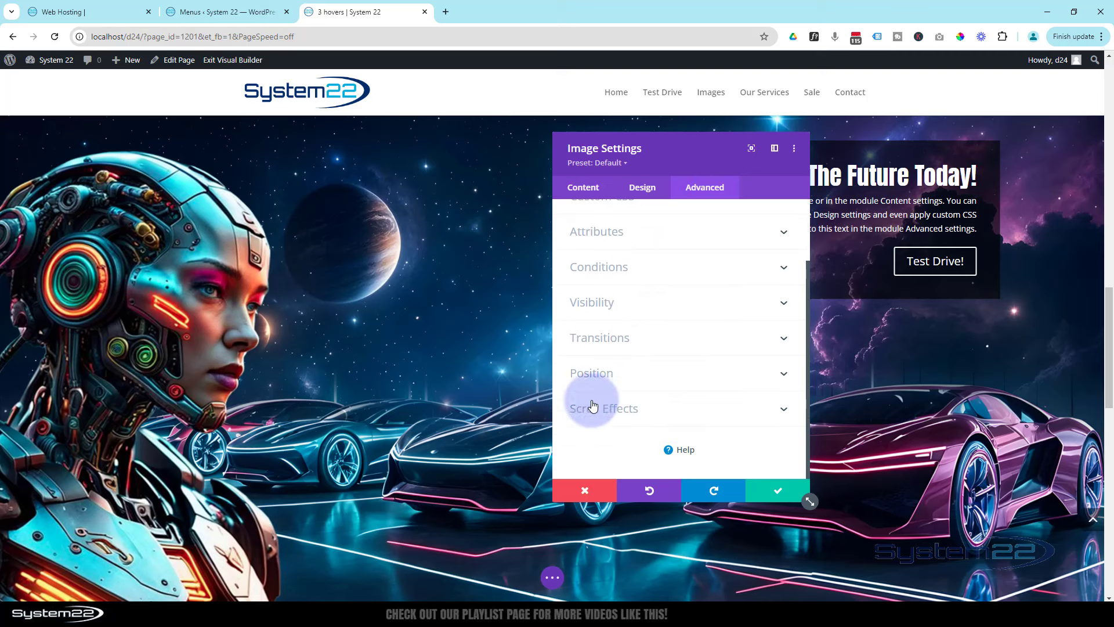
click(627, 410)
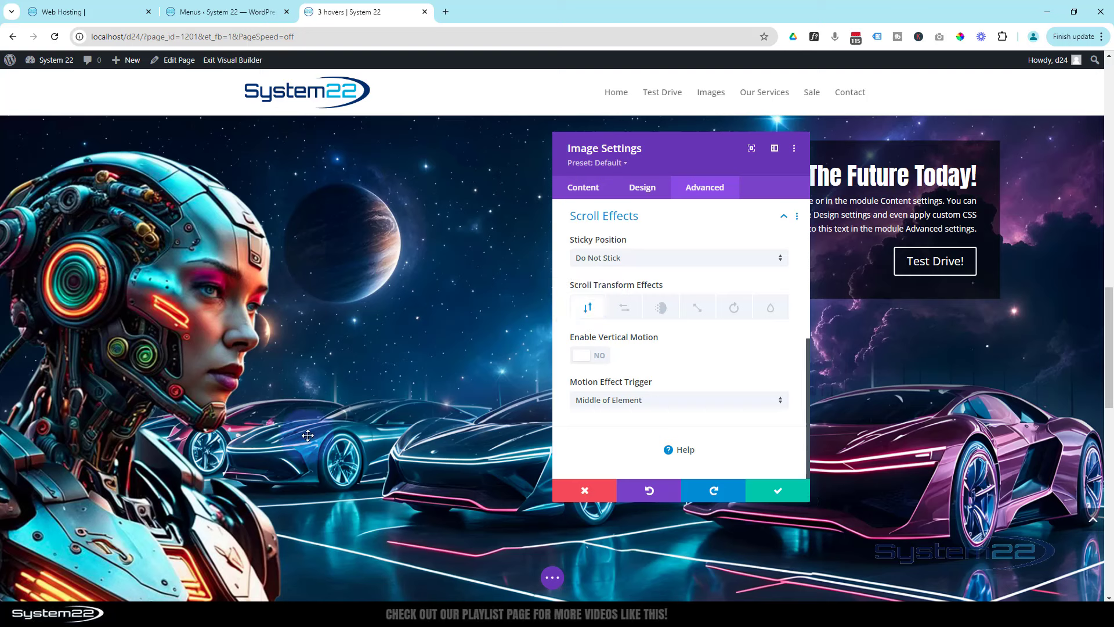
click(624, 310)
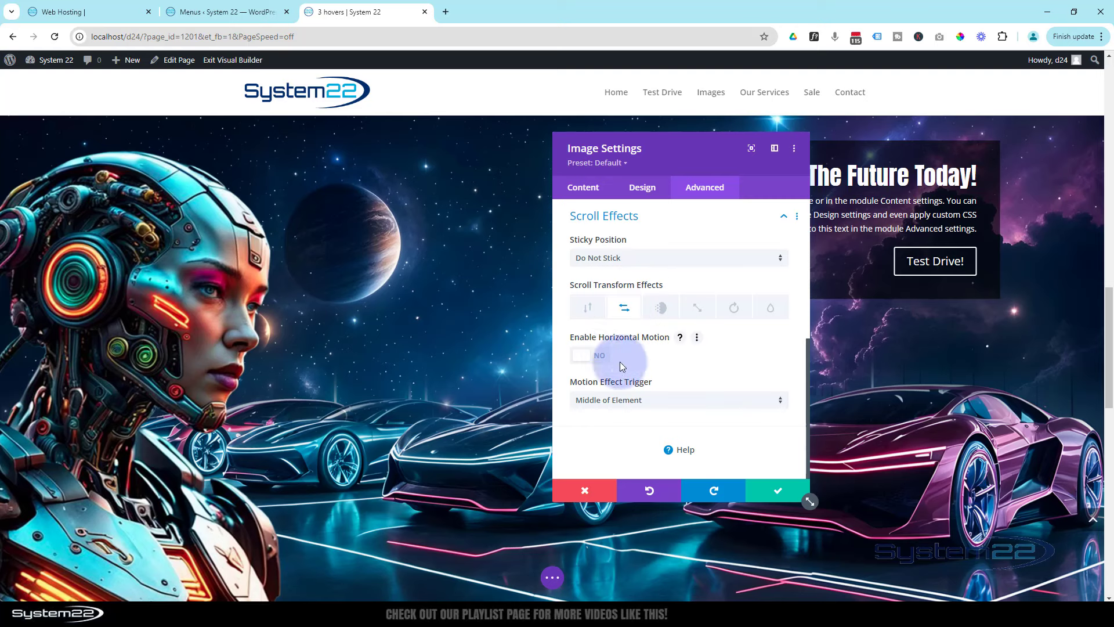
click(580, 360)
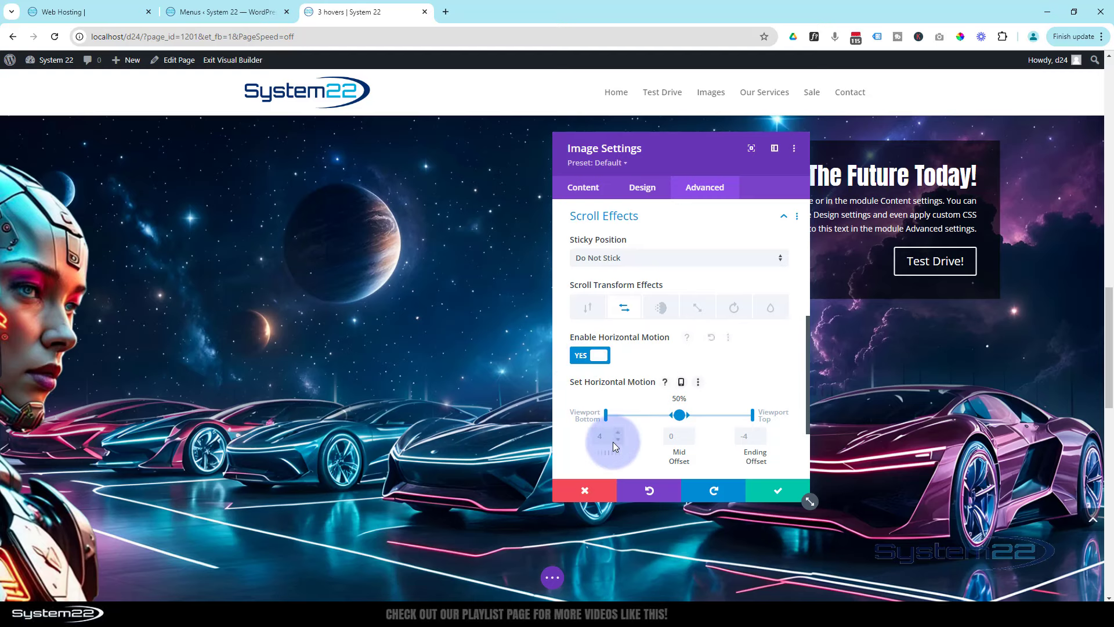
- Examine how the cyborg image travels sideways with the default motion offsets as the page scrolls past the section
scroll(423, 474, down, 1)
scroll(423, 475, down, 2)
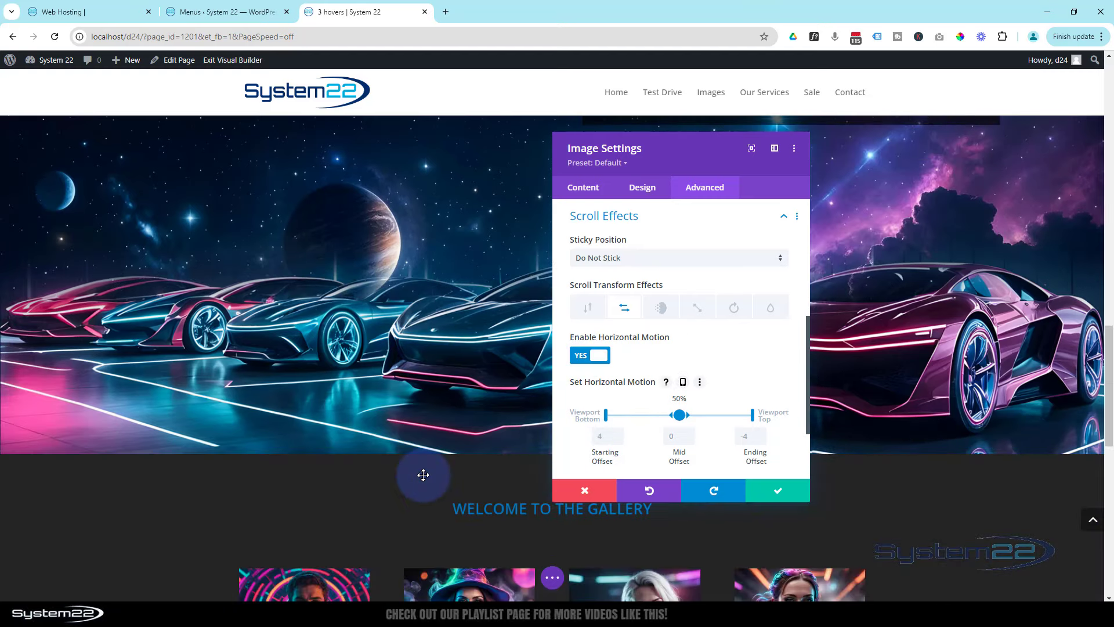
scroll(423, 472, up, 5)
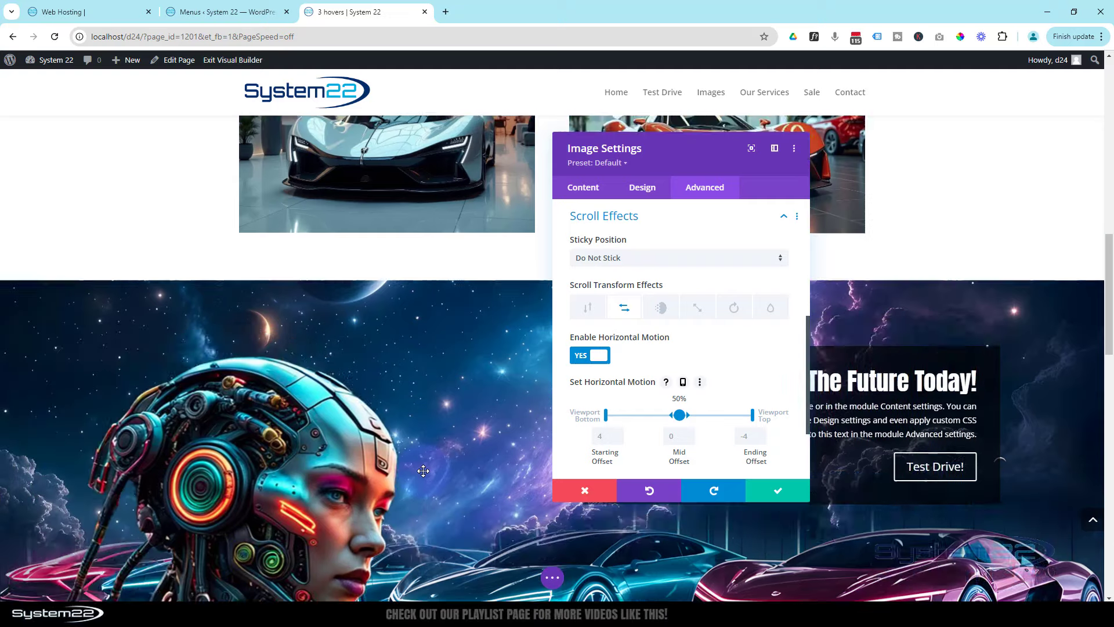
scroll(423, 470, up, 4)
scroll(424, 470, down, 3)
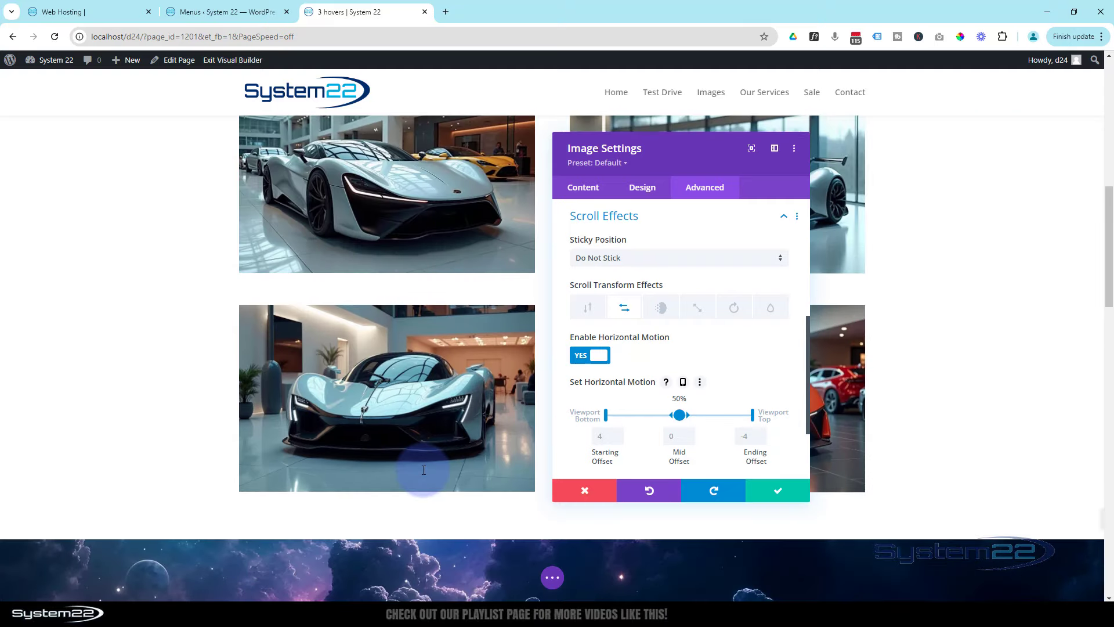
scroll(424, 470, down, 2)
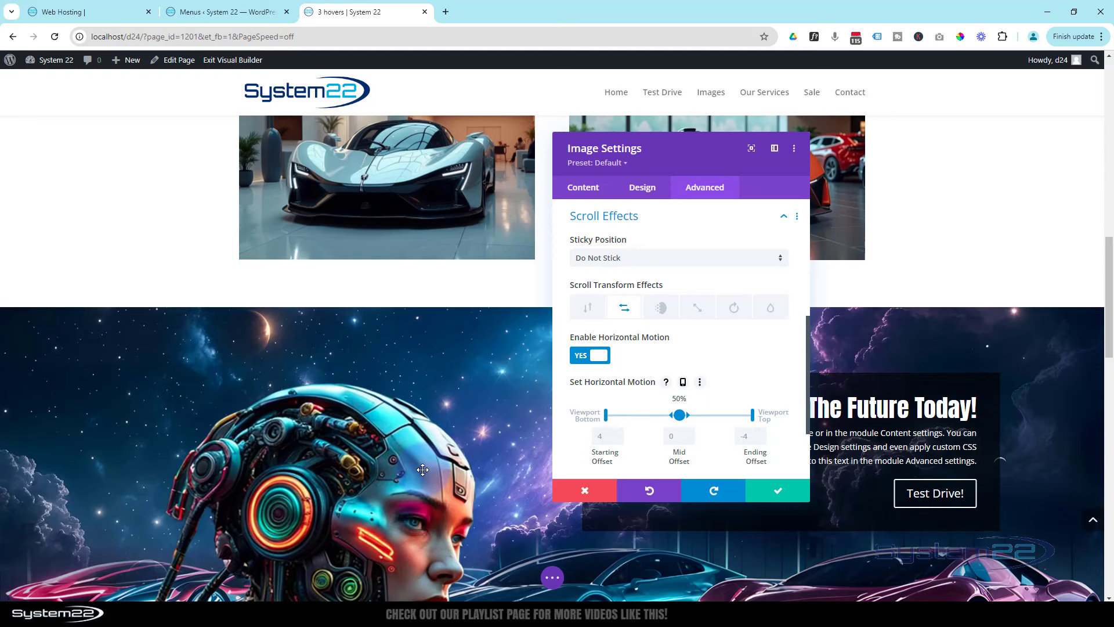
scroll(423, 470, down, 5)
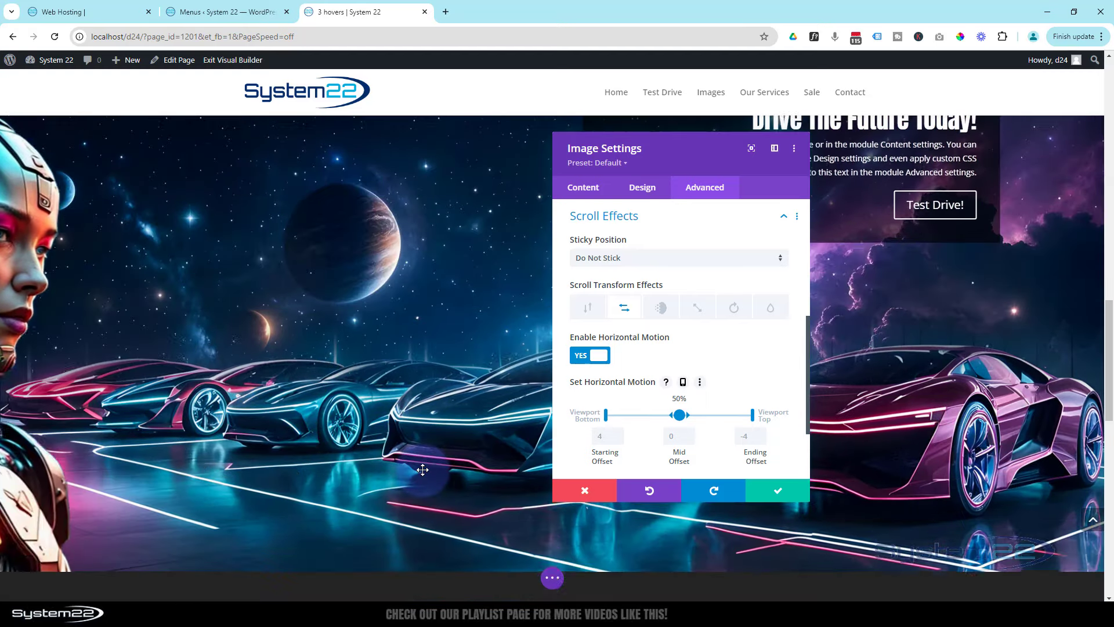
scroll(423, 470, up, 6)
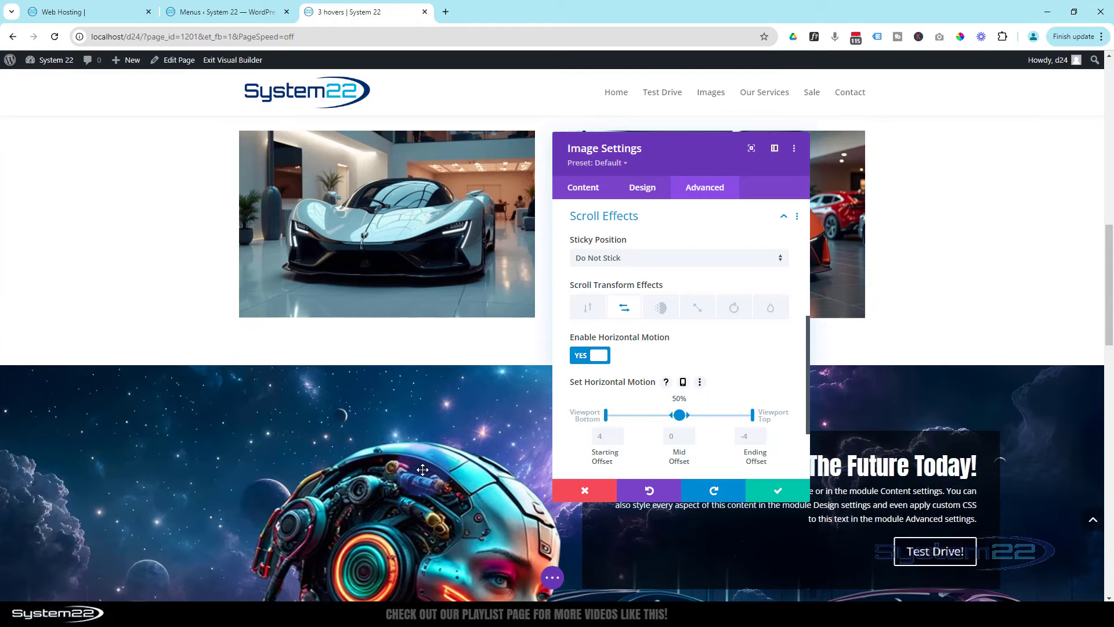
- Set the horizontal motion's Starting Offset to -6 and check how the cyborg enters the section on scroll
click(601, 438)
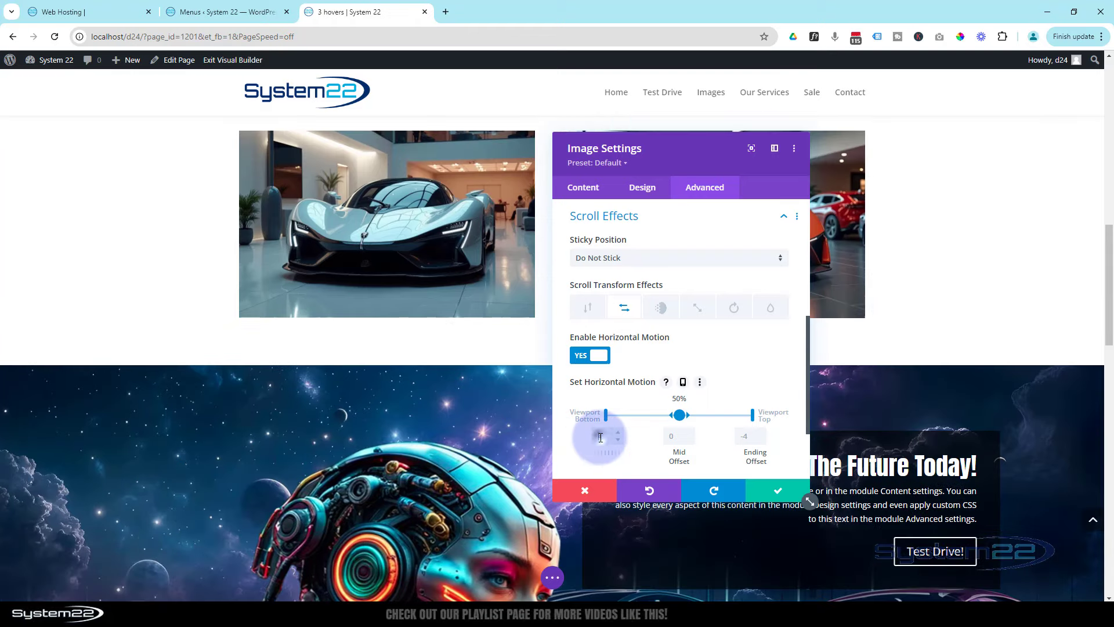
key(BackSpace)
text(-6)
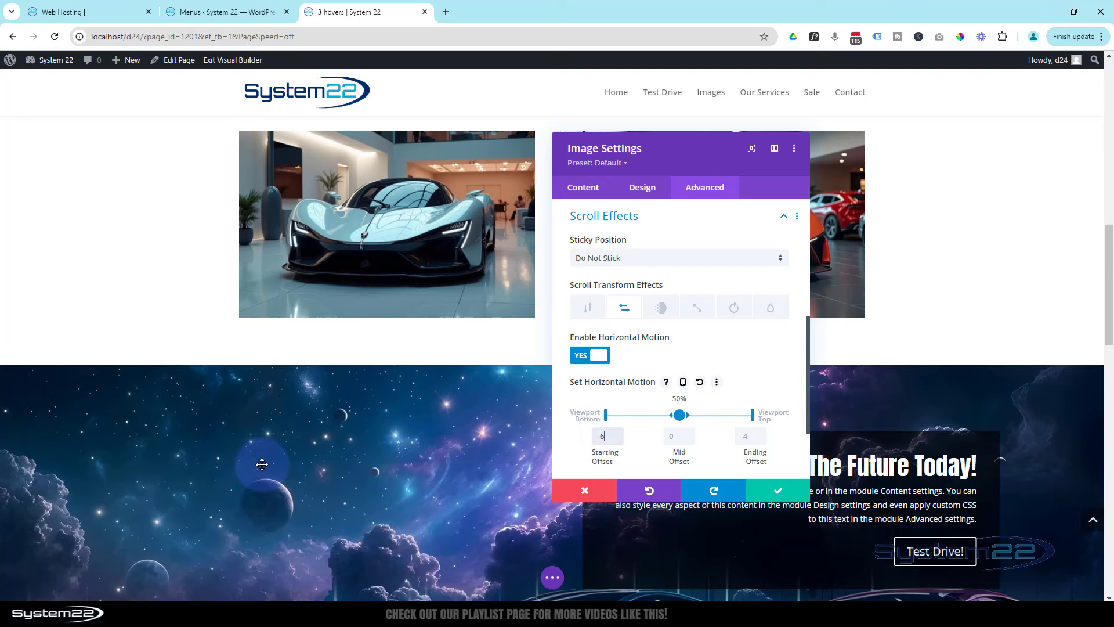
scroll(263, 464, up, 1)
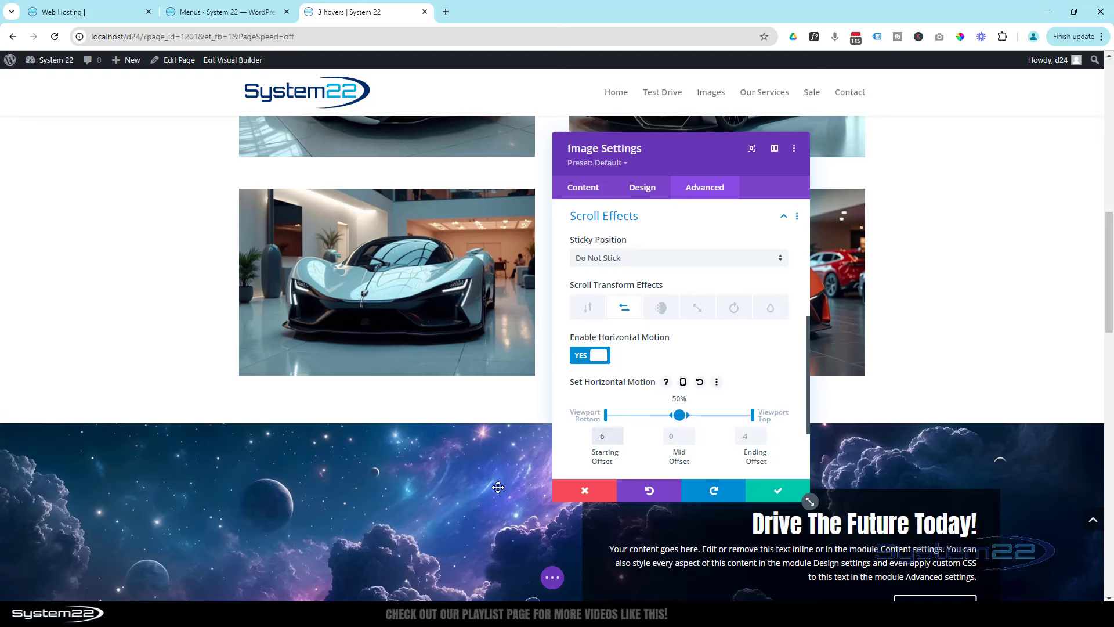
scroll(437, 484, down, 3)
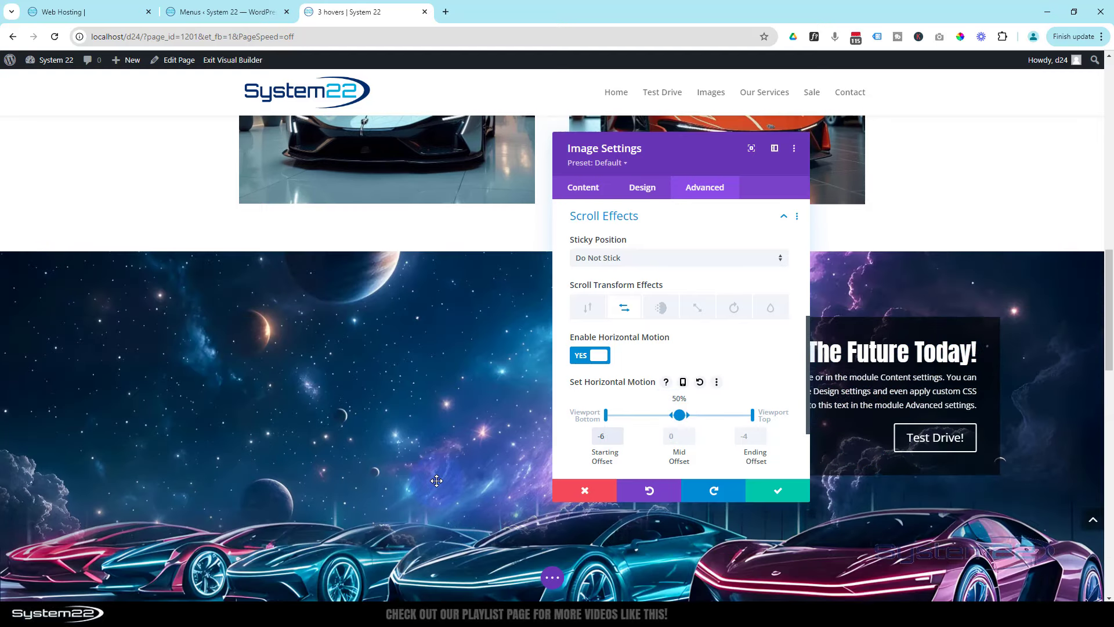
scroll(437, 480, down, 3)
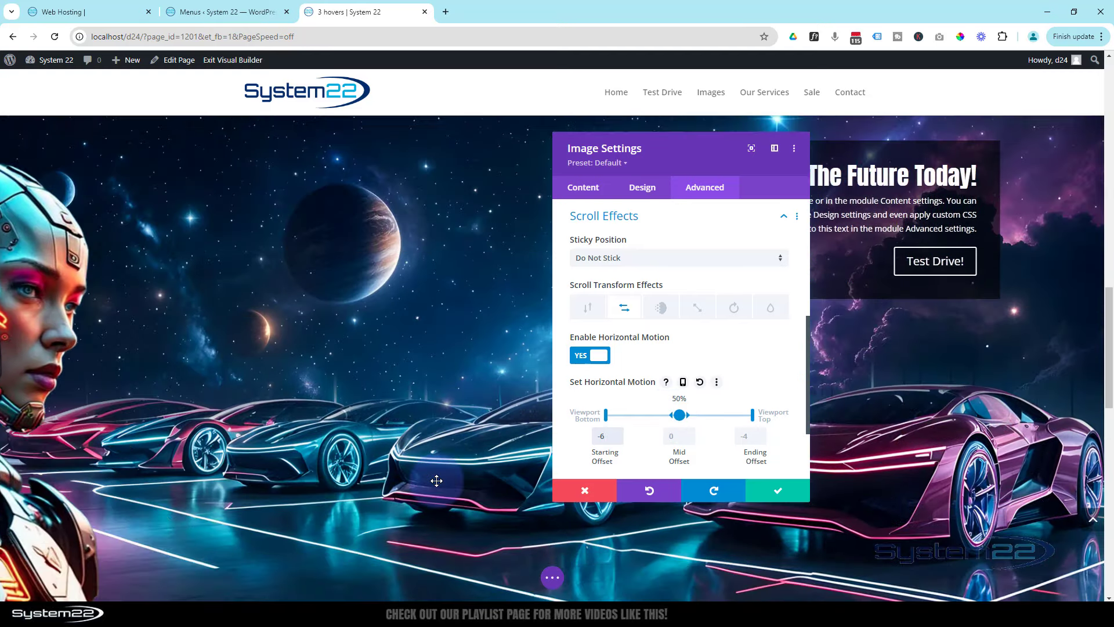
- Set the horizontal motion's Ending Offset to 0 and check the cyborg's movement on scroll
scroll(436, 480, up, 1)
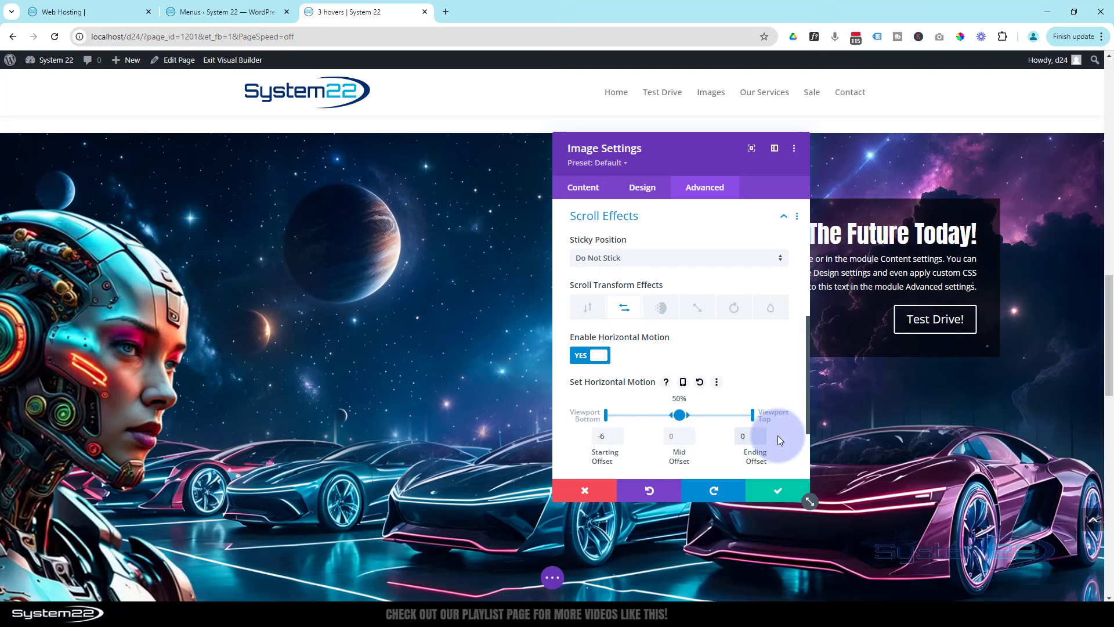
text(0)
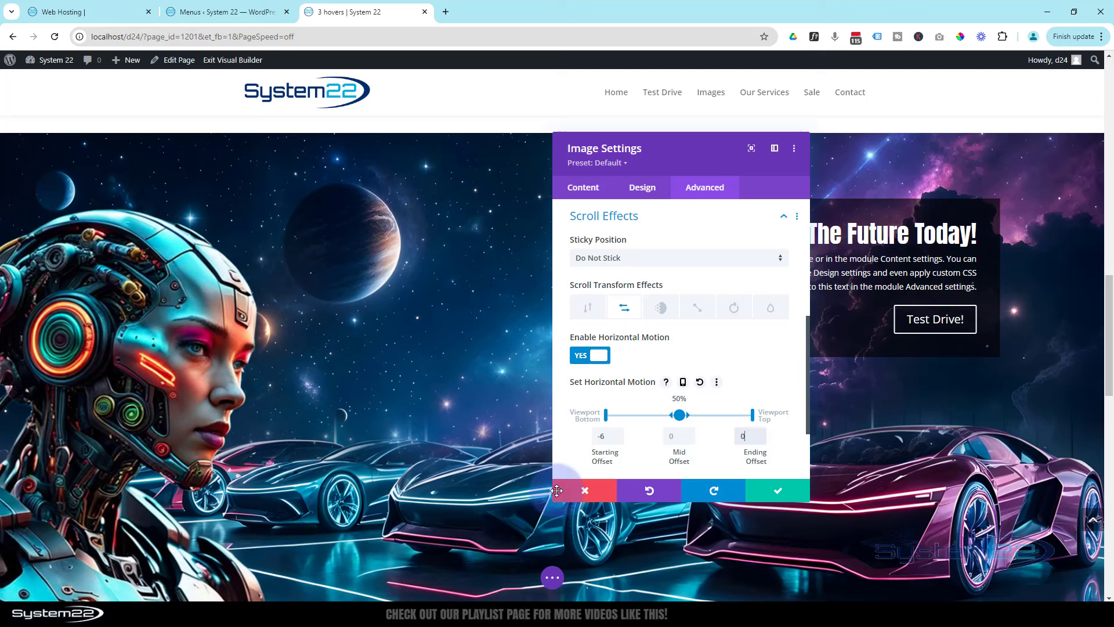
click(613, 448)
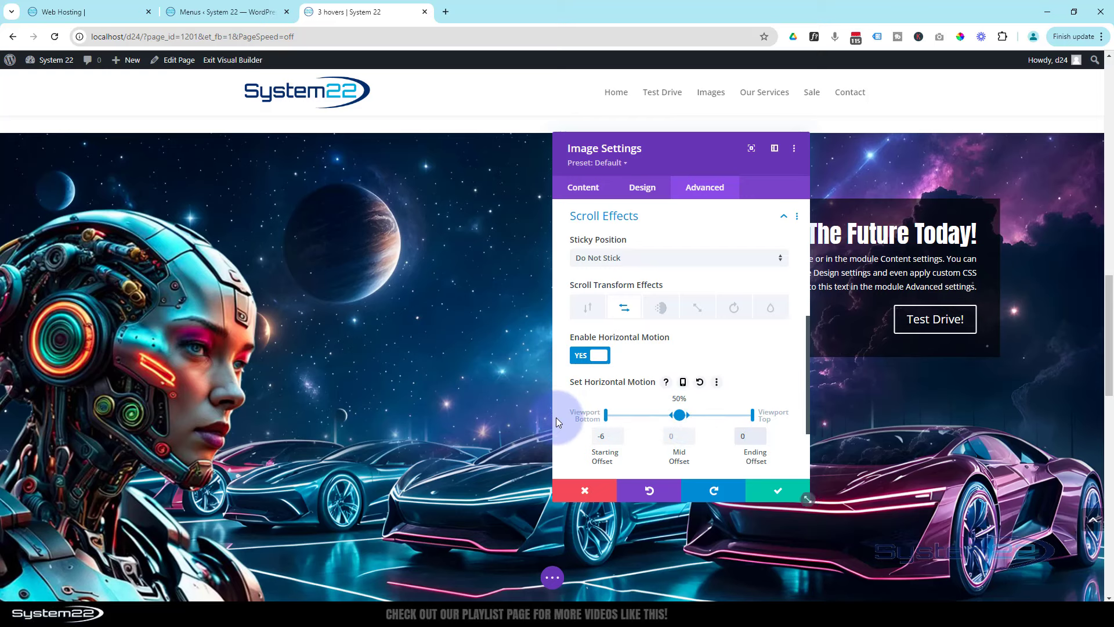
scroll(493, 376, up, 2)
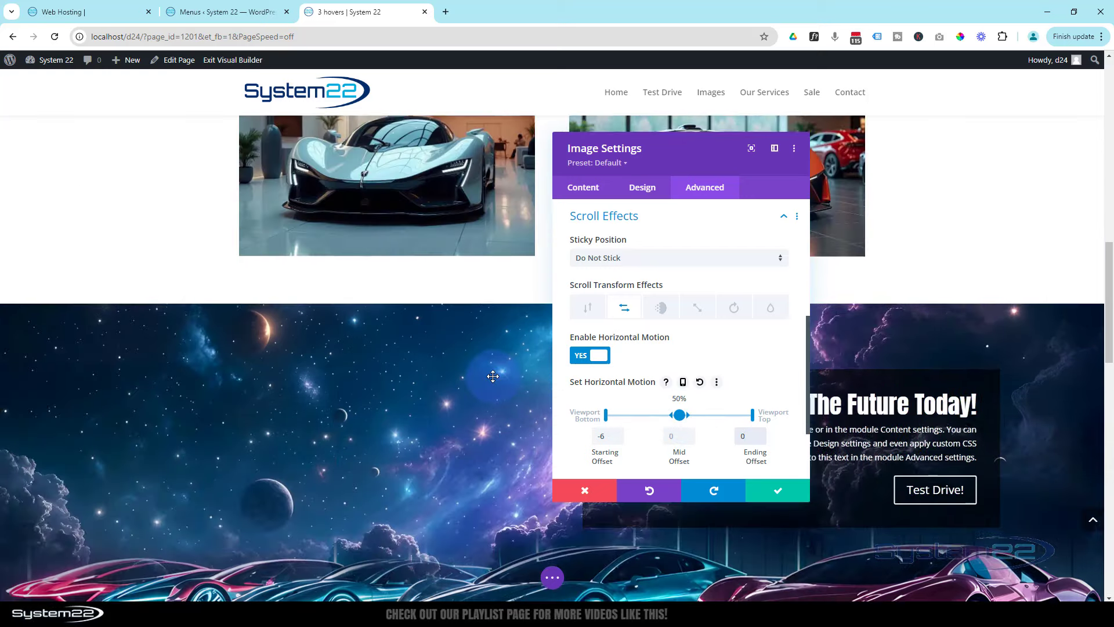
scroll(493, 376, down, 1)
scroll(492, 376, down, 2)
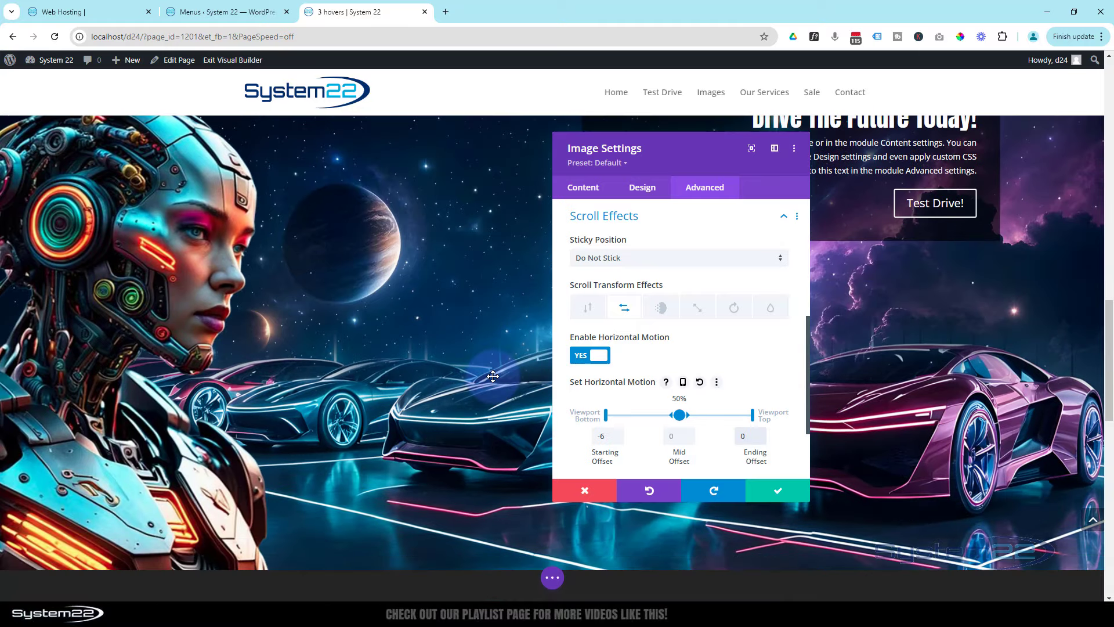
scroll(493, 376, up, 1)
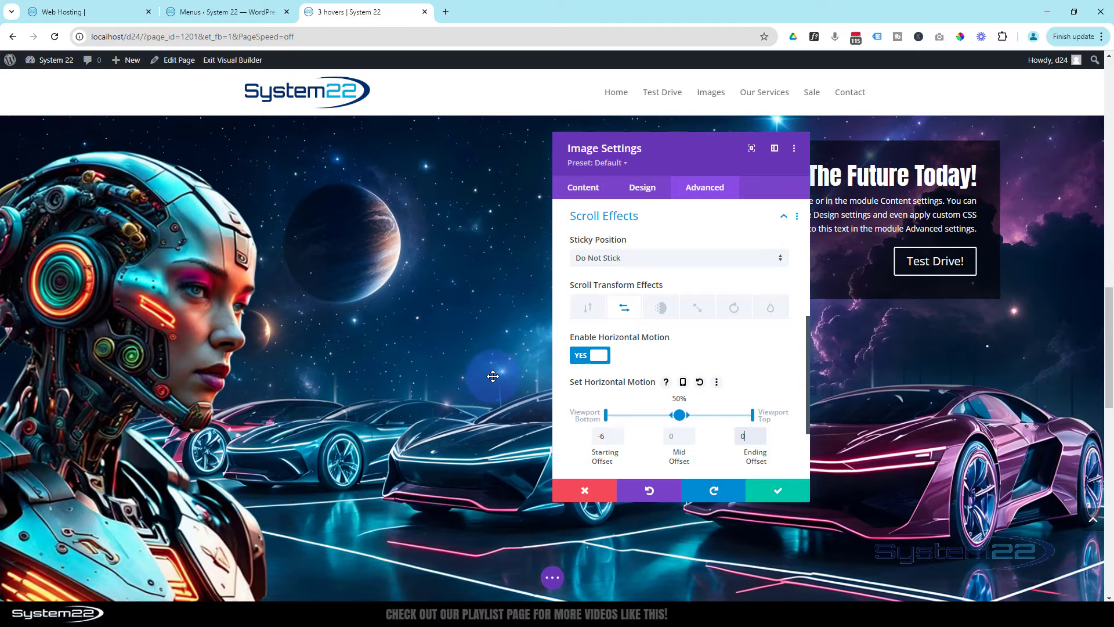
- Set the horizontal motion's Mid Offset to 4 and check the cyborg's position beside the call-to-action box
click(673, 437)
drag(669, 437, 676, 436)
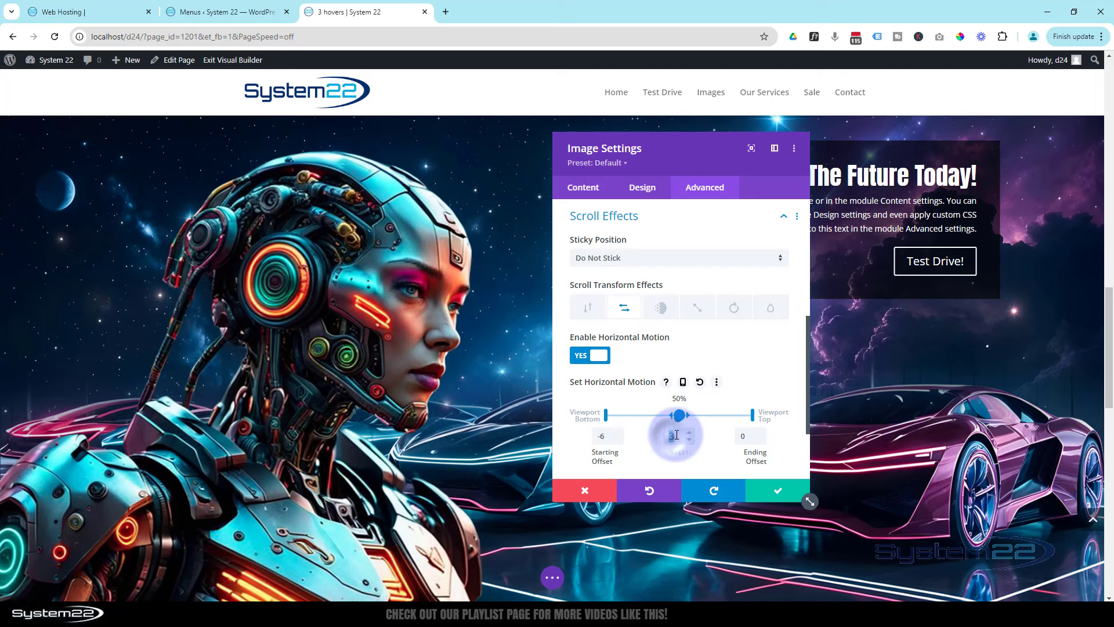
double_click(675, 435)
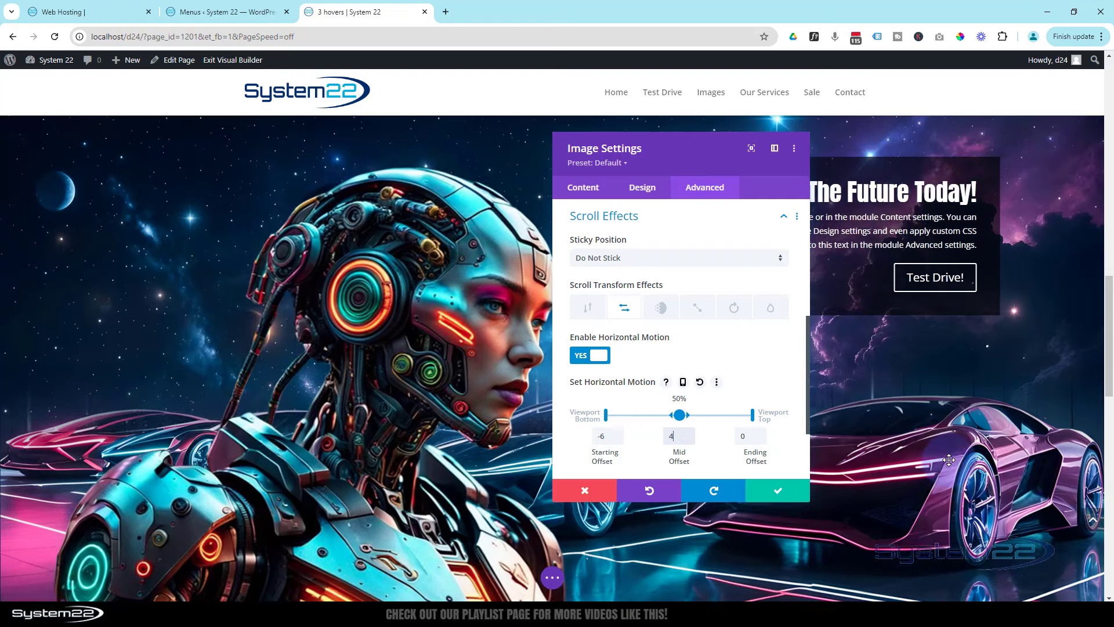
scroll(949, 460, up, 2)
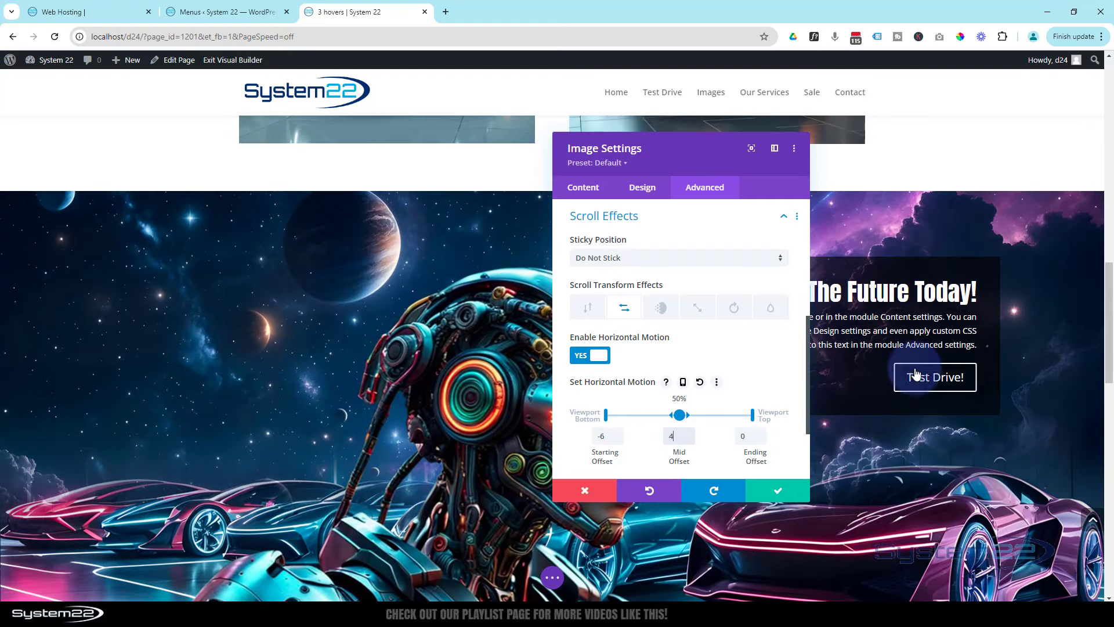
- Set the cyborg image's horizontal motion Mid Offset to 2 and check how far it slides into the section on scroll
drag(723, 161, 1011, 143)
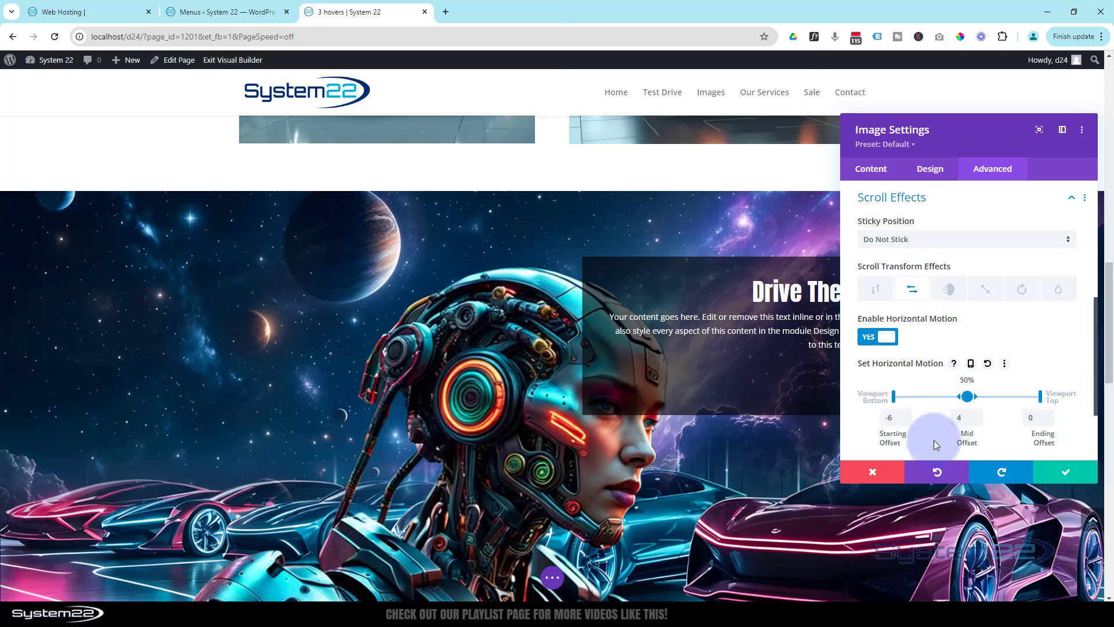
double_click(953, 419)
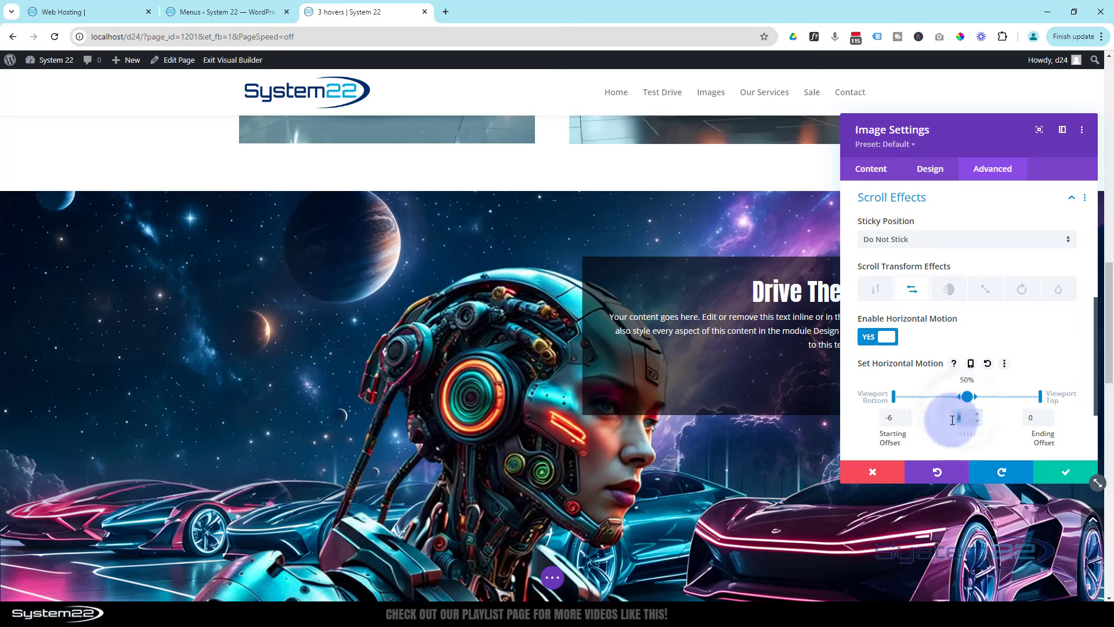
scroll(718, 472, up, 2)
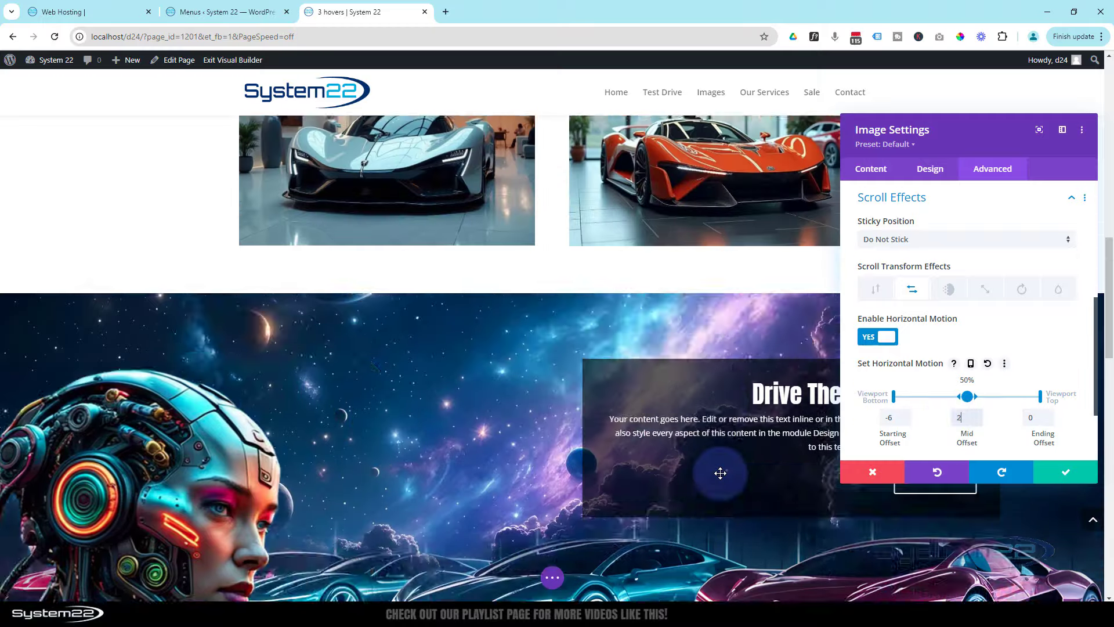
scroll(720, 473, down, 2)
scroll(720, 473, down, 2)
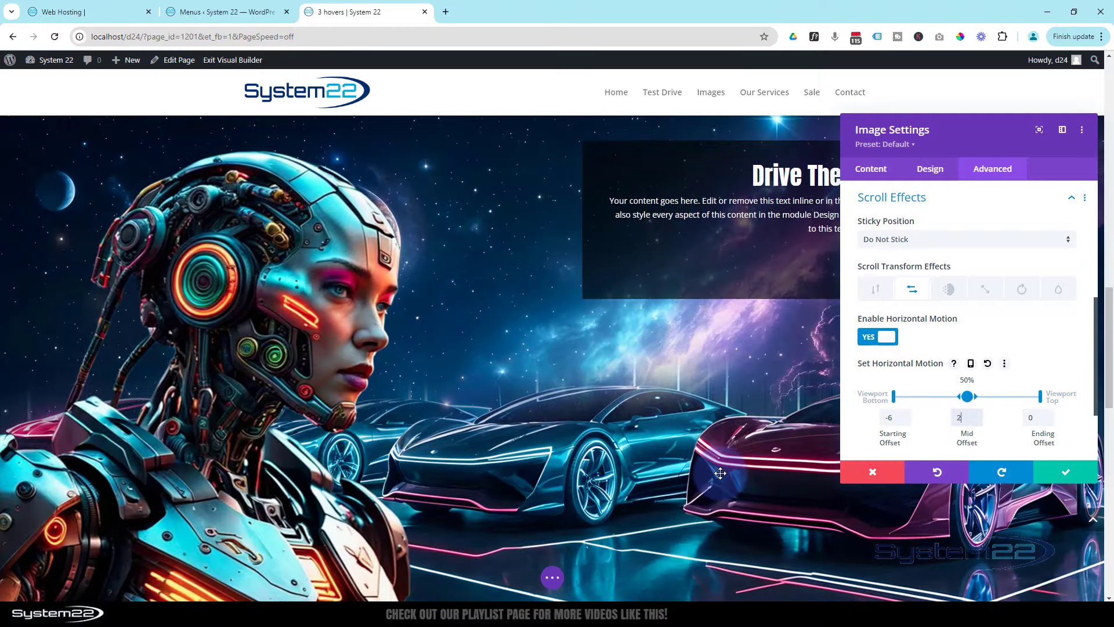
scroll(721, 473, up, 2)
- Set the horizontal motion's Ending Offset to 3 and check the cyborg's movement as the section scrolls past
click(1040, 419)
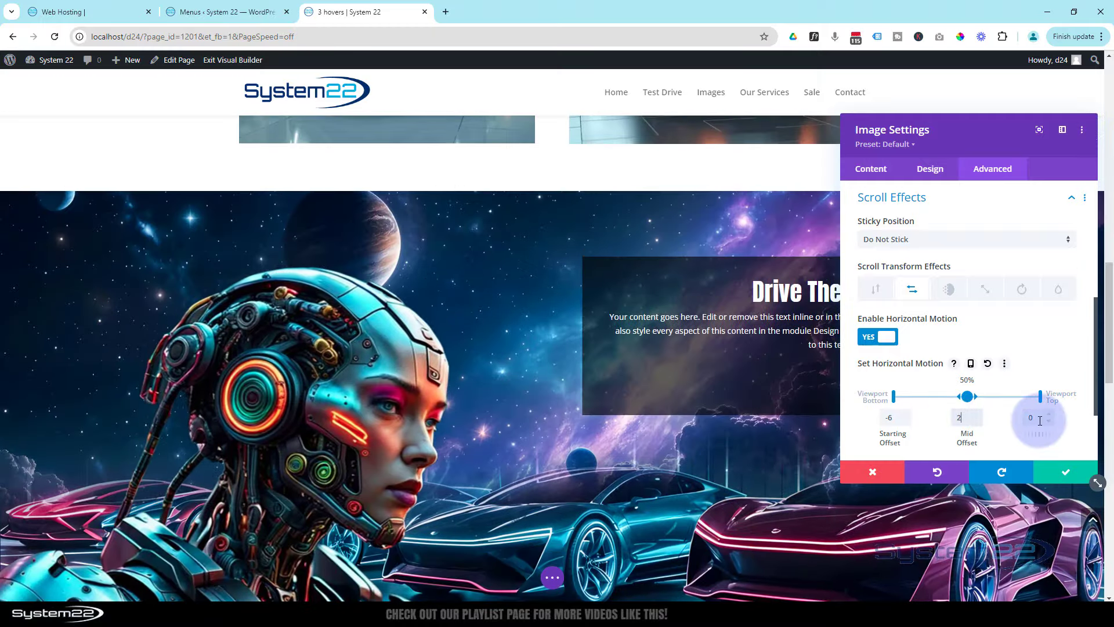
double_click(1030, 418)
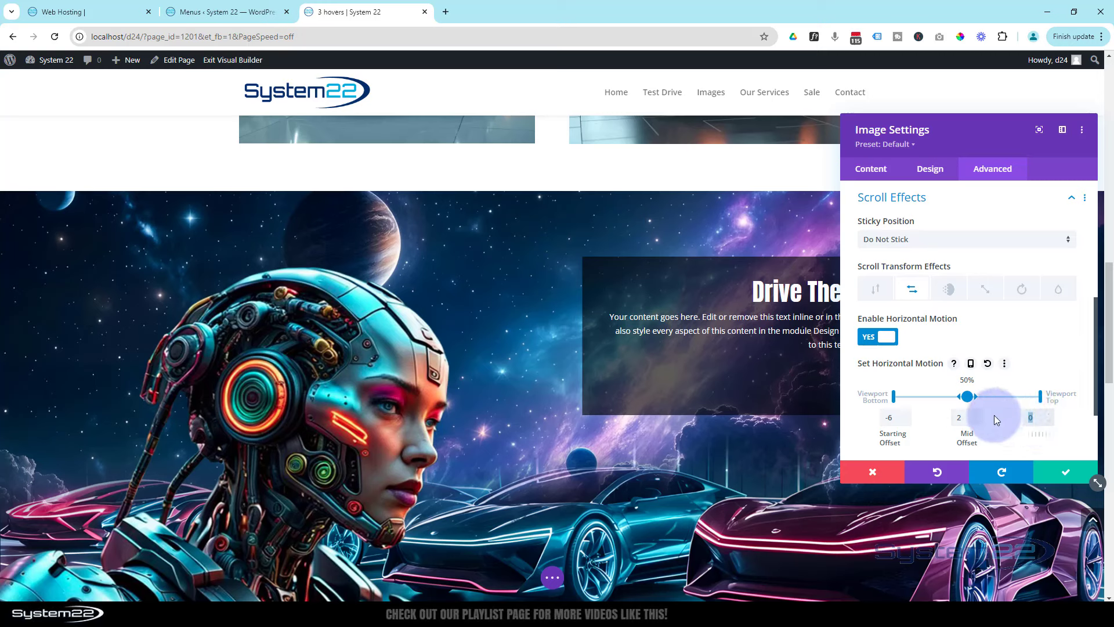
text(3)
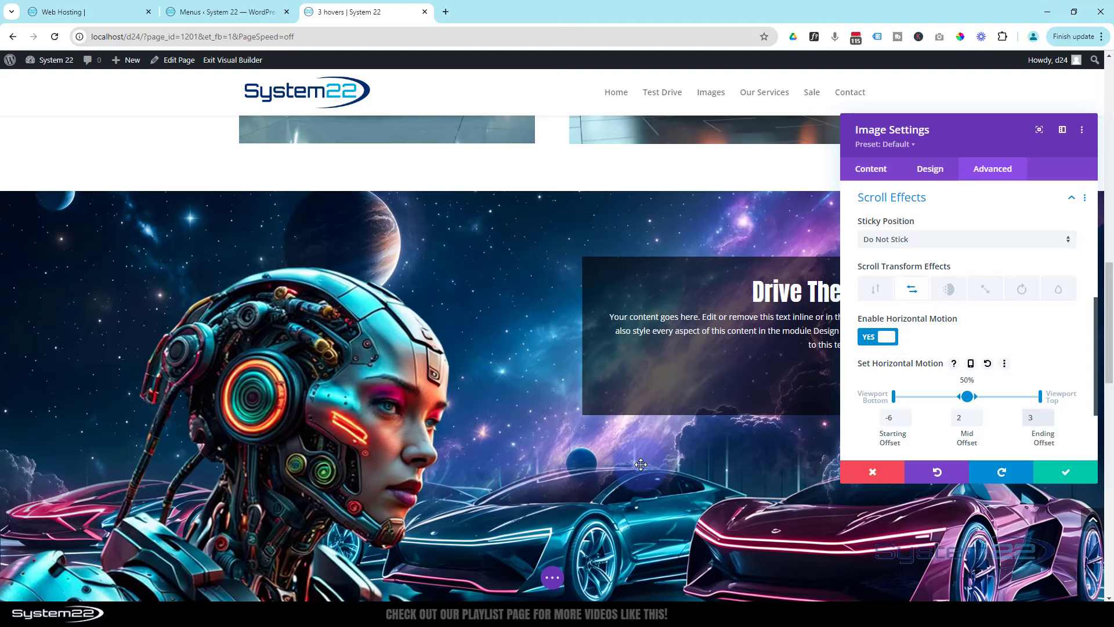
scroll(641, 464, down, 3)
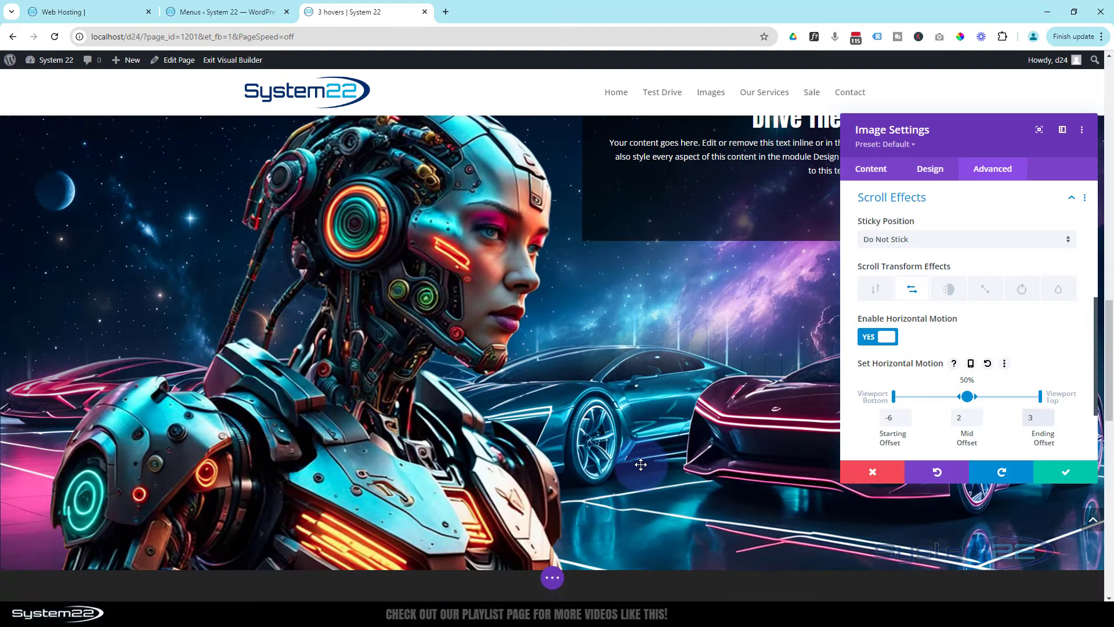
scroll(640, 464, up, 1)
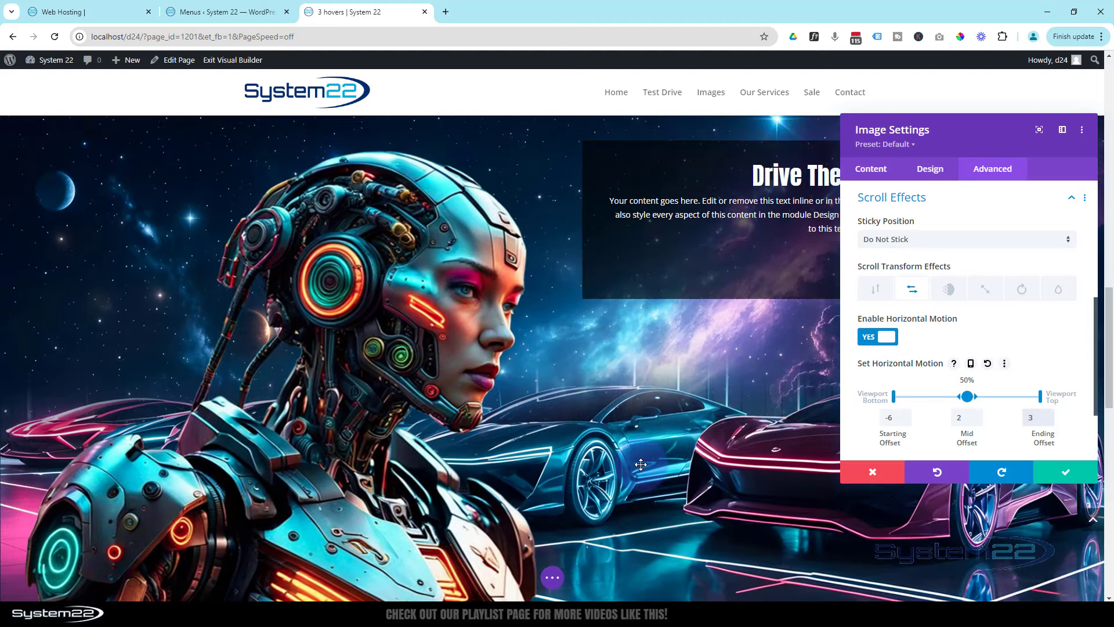
scroll(641, 464, up, 5)
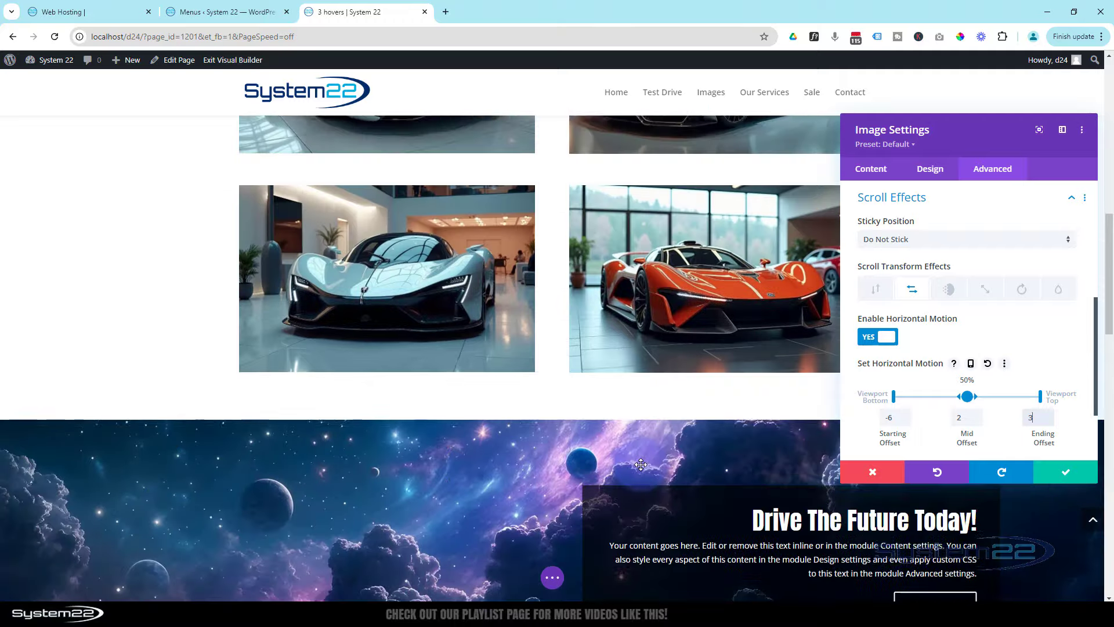
scroll(640, 464, down, 6)
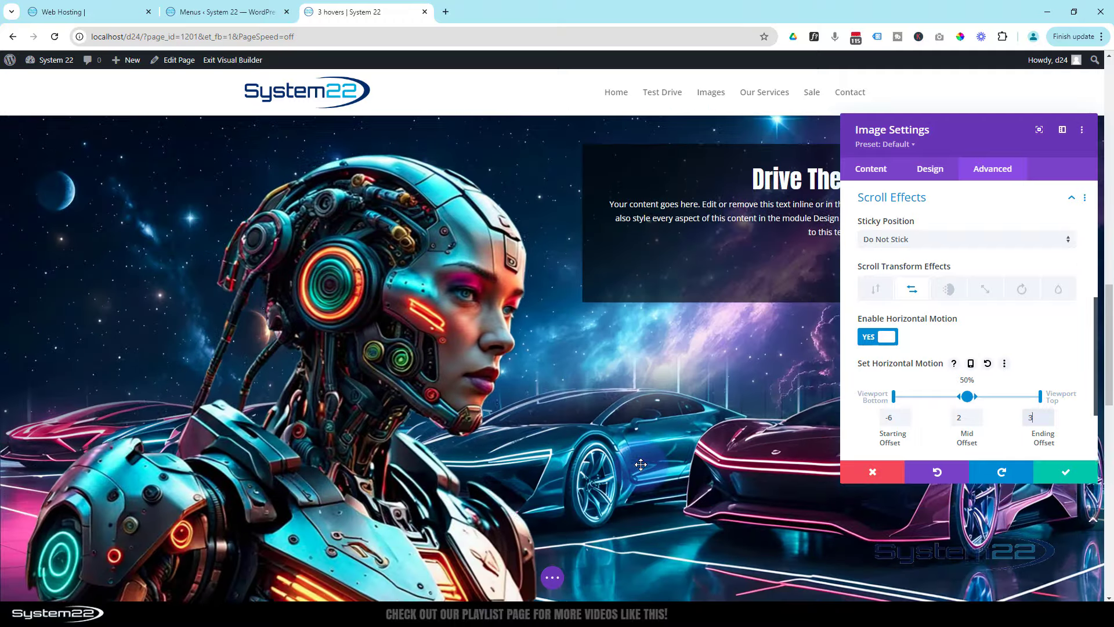
- Examine the cyborg's full horizontal travel from the car images above the section down to the gallery below and back
scroll(641, 464, up, 6)
scroll(450, 336, down, 2)
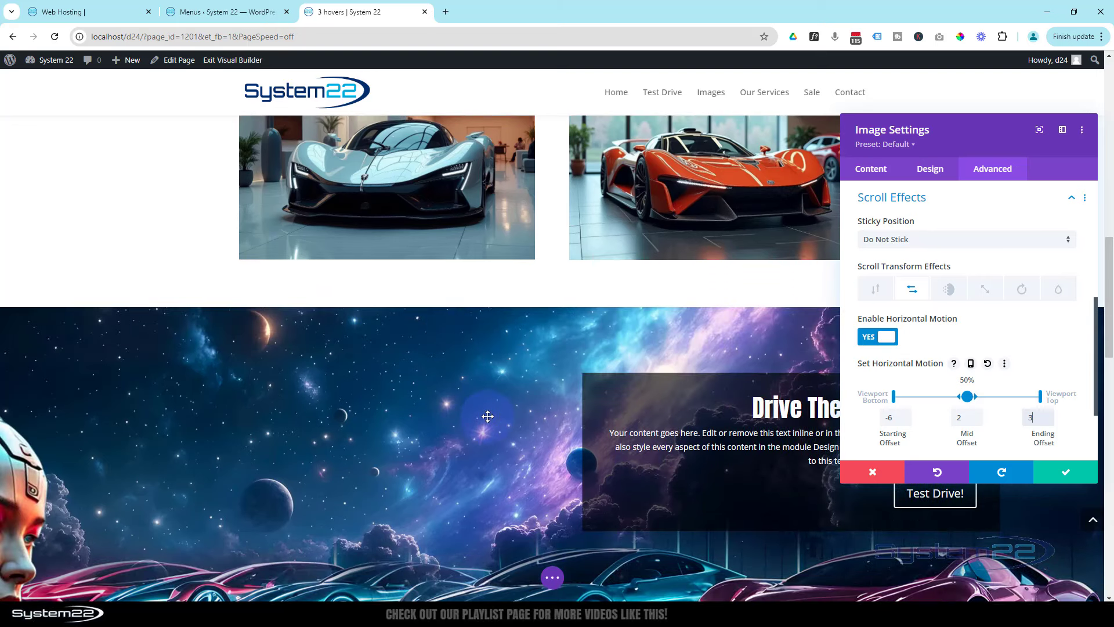
scroll(487, 416, down, 2)
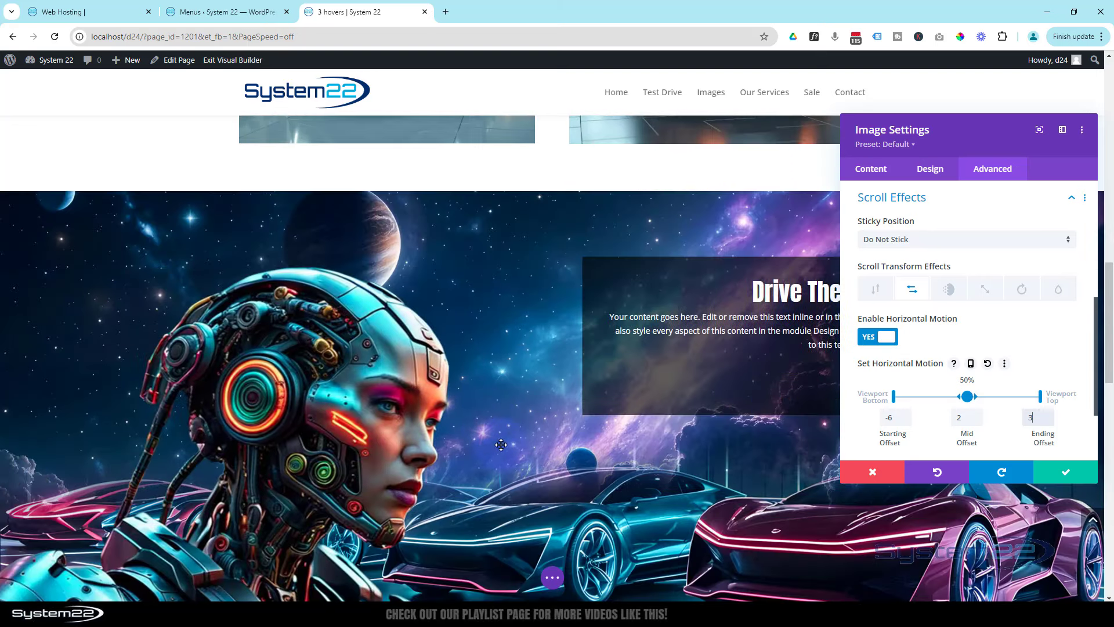
scroll(530, 438, down, 2)
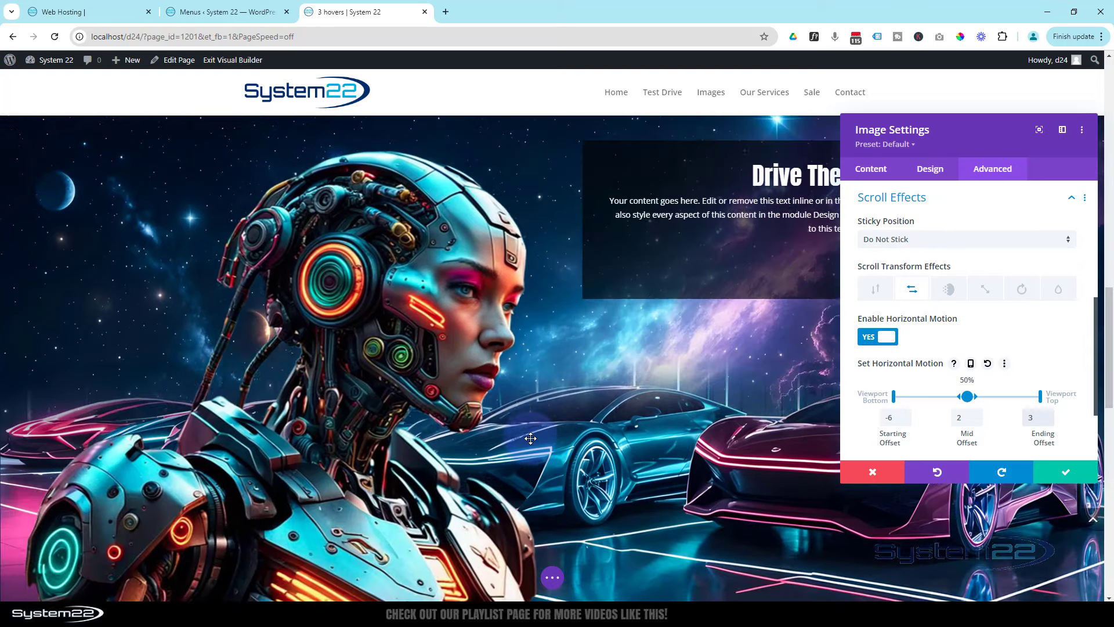
scroll(531, 438, down, 2)
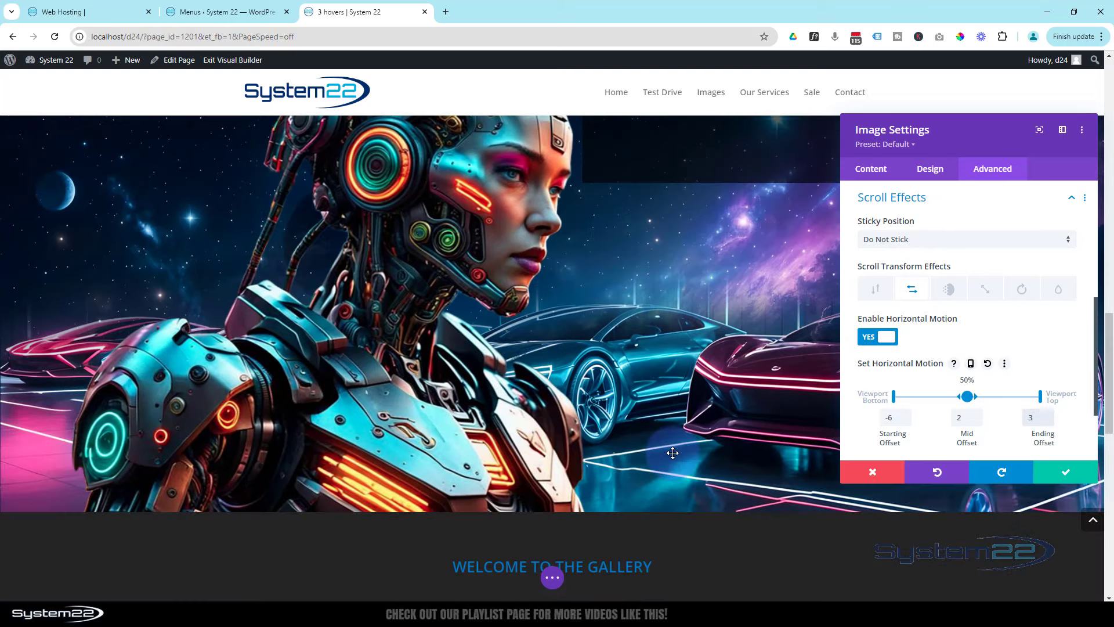
scroll(673, 452, down, 5)
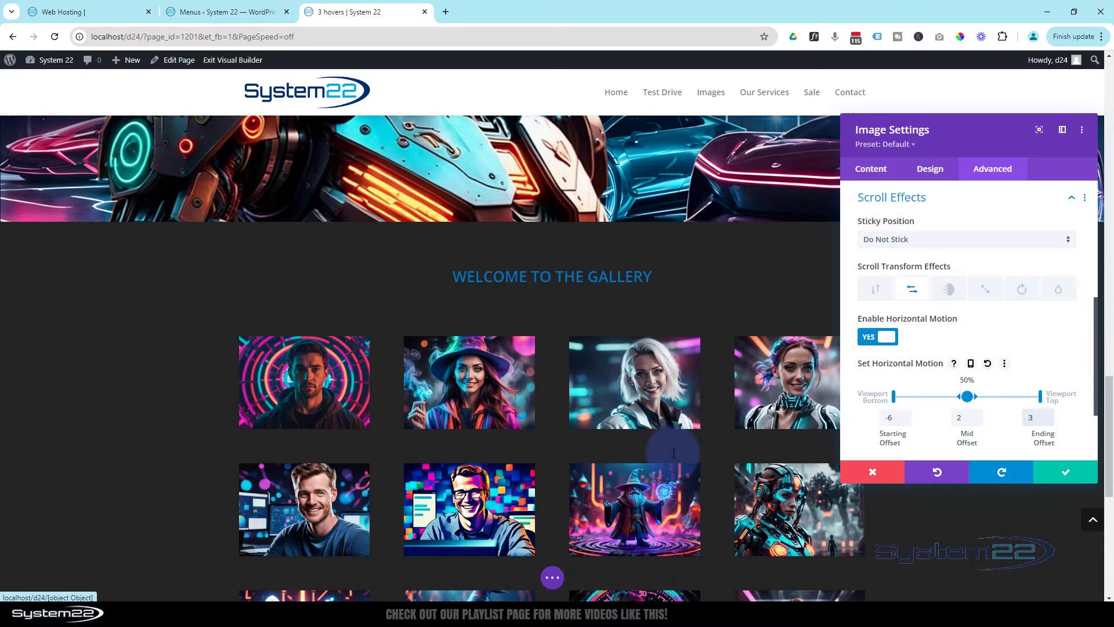
scroll(673, 453, up, 7)
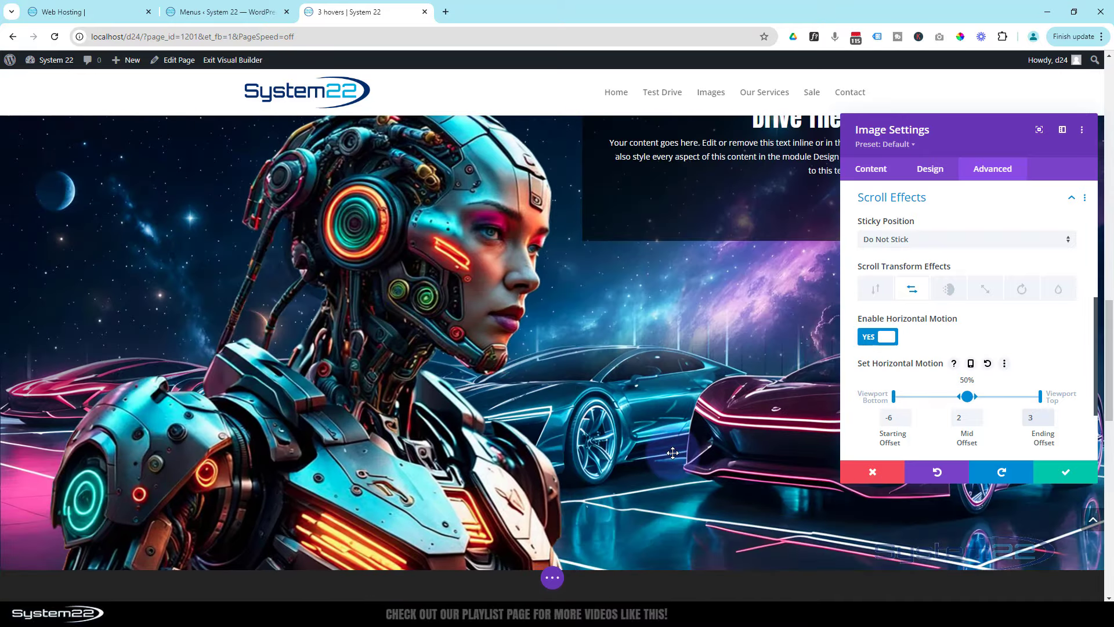
scroll(673, 453, up, 9)
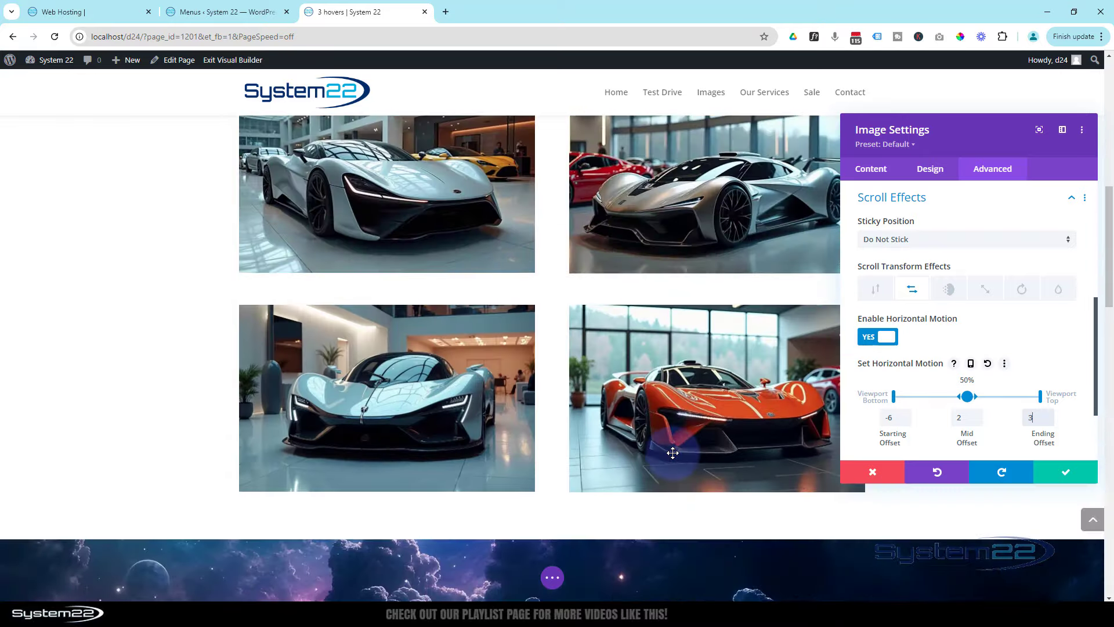
scroll(672, 452, down, 6)
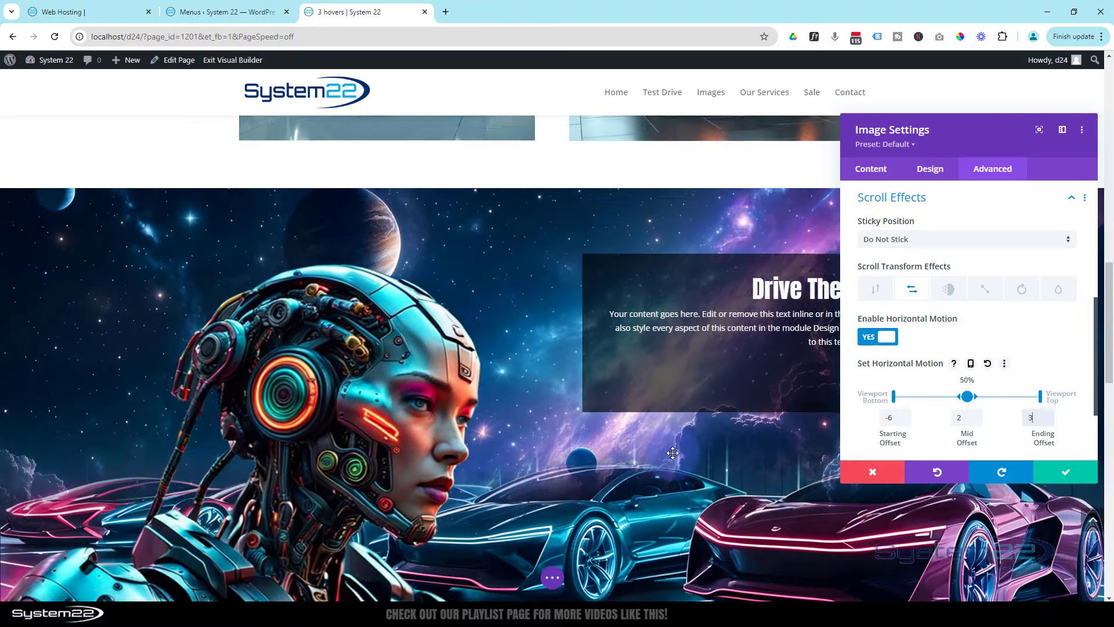
- Show the device-specific options for the horizontal motion and check the cyborg's slide on desktop
click(972, 364)
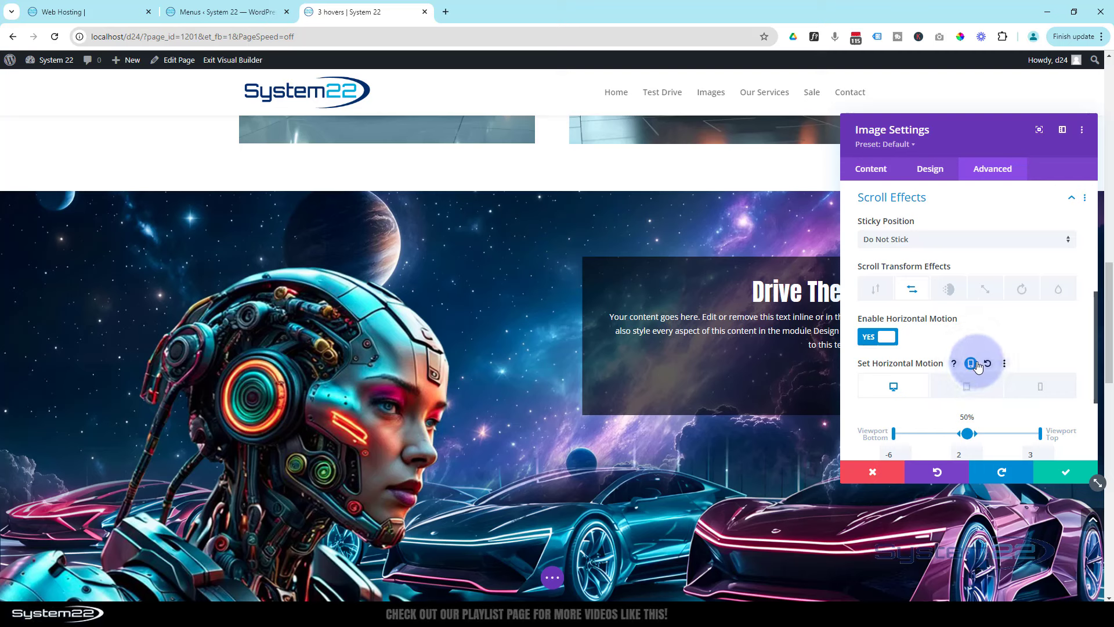
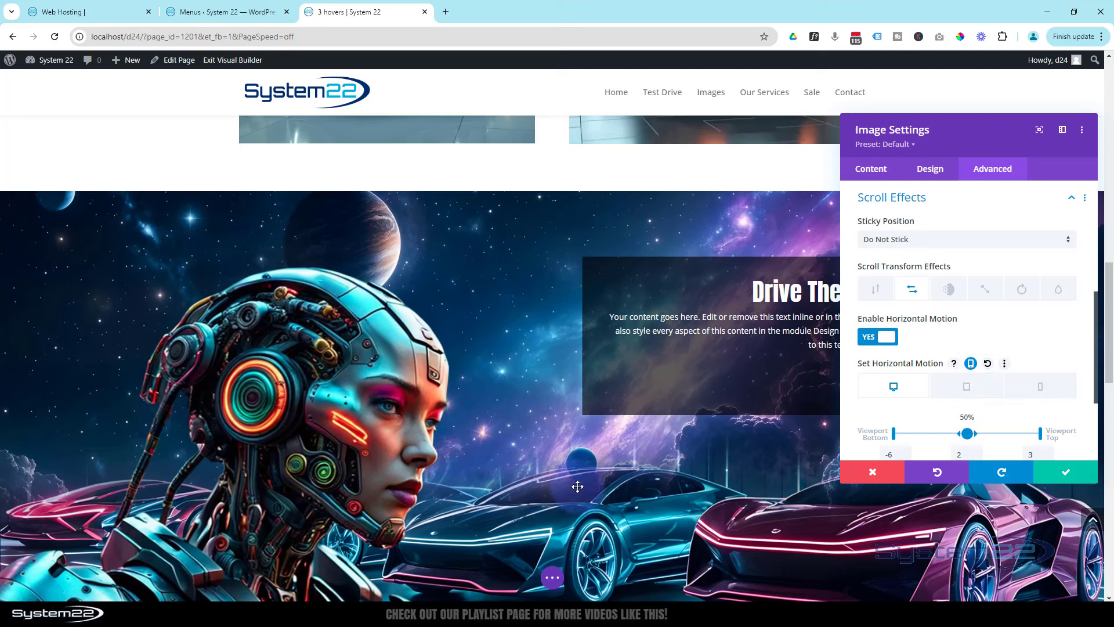
scroll(479, 450, down, 2)
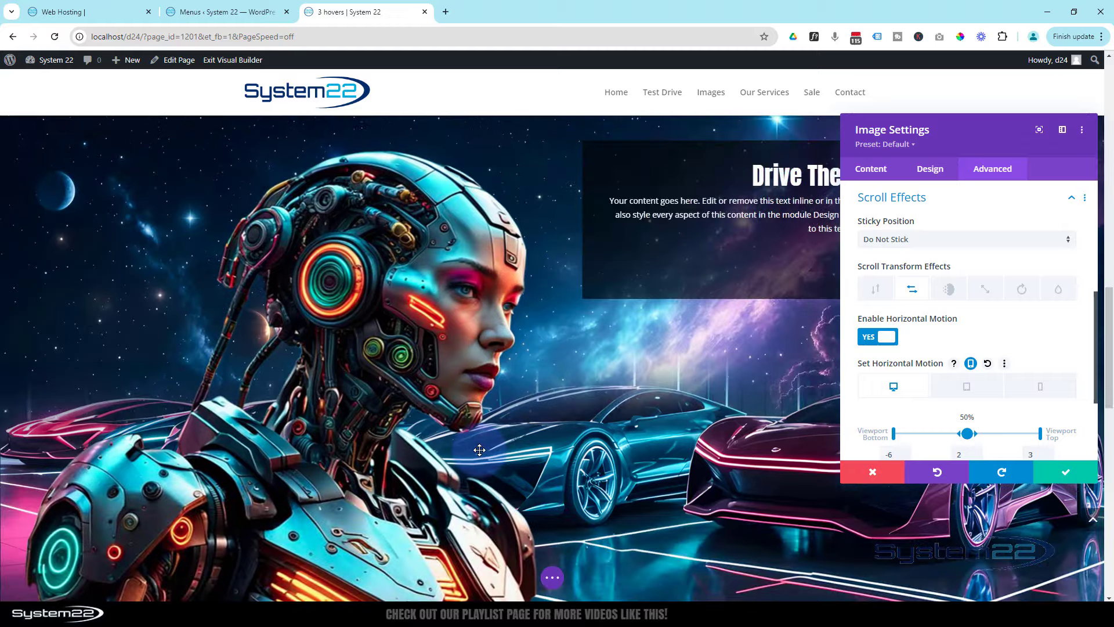
scroll(479, 450, up, 3)
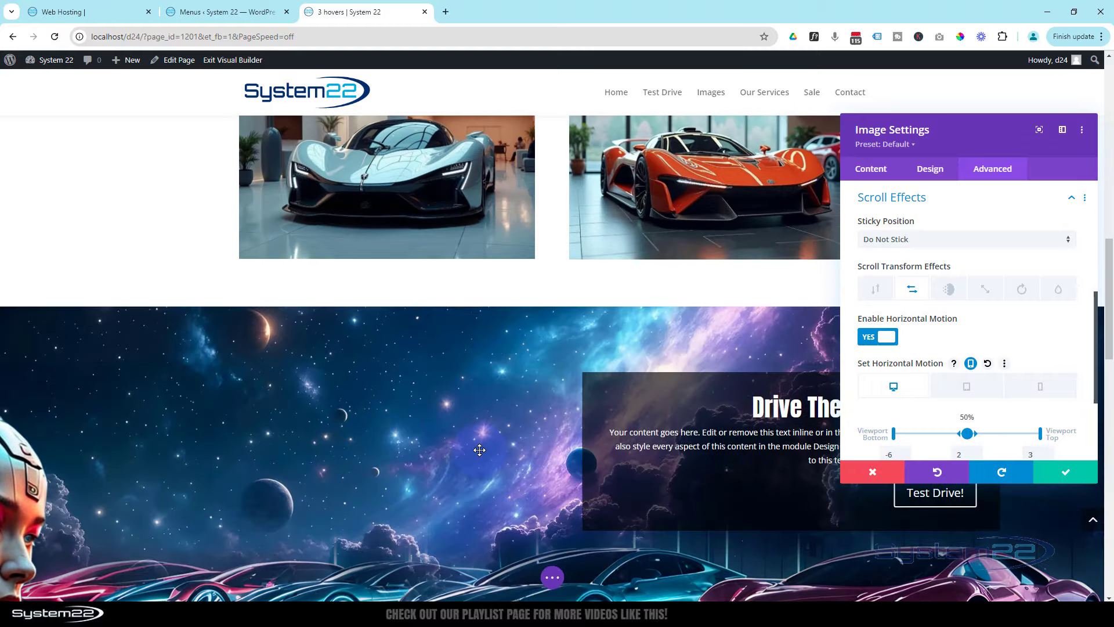
scroll(480, 450, down, 2)
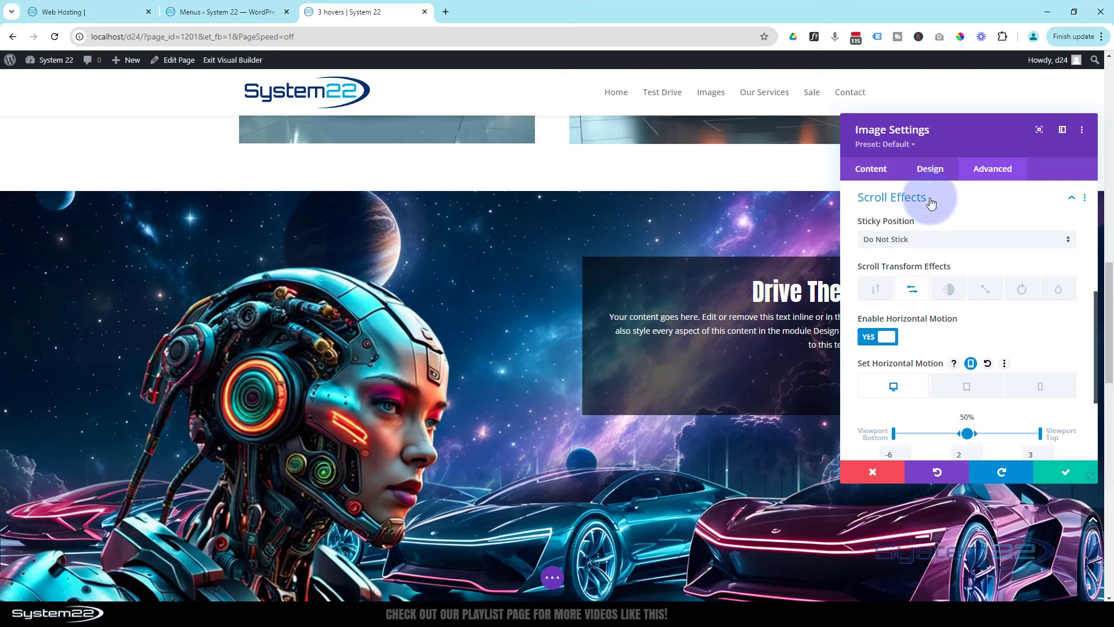
- Disable the cyborg image on Phone and Tablet in its visibility options and save the image settings
click(938, 316)
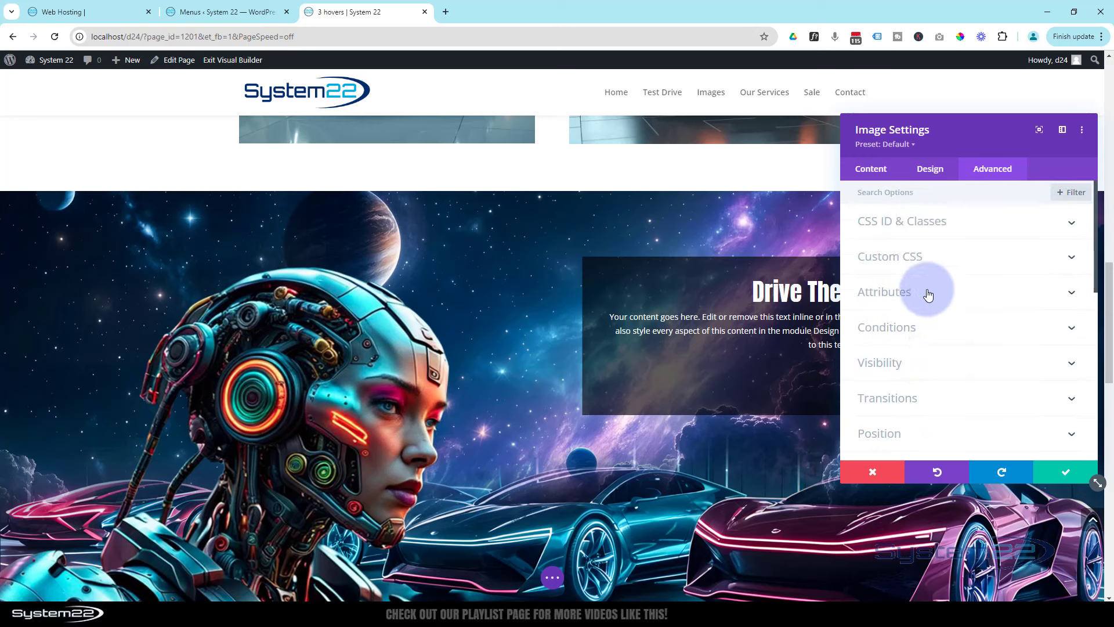
click(934, 366)
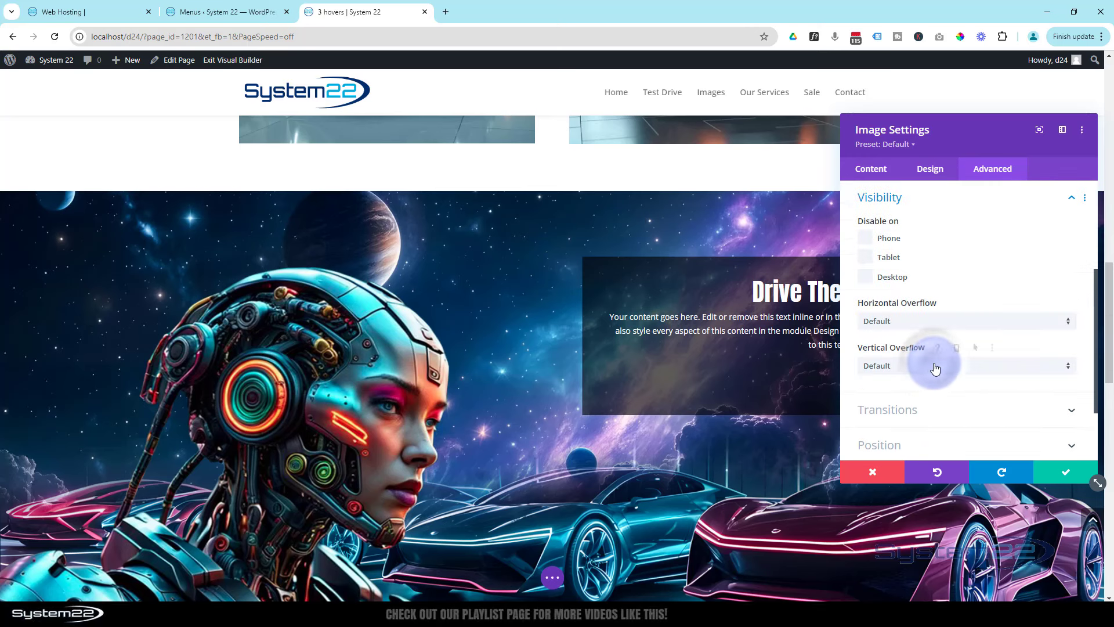
click(867, 259)
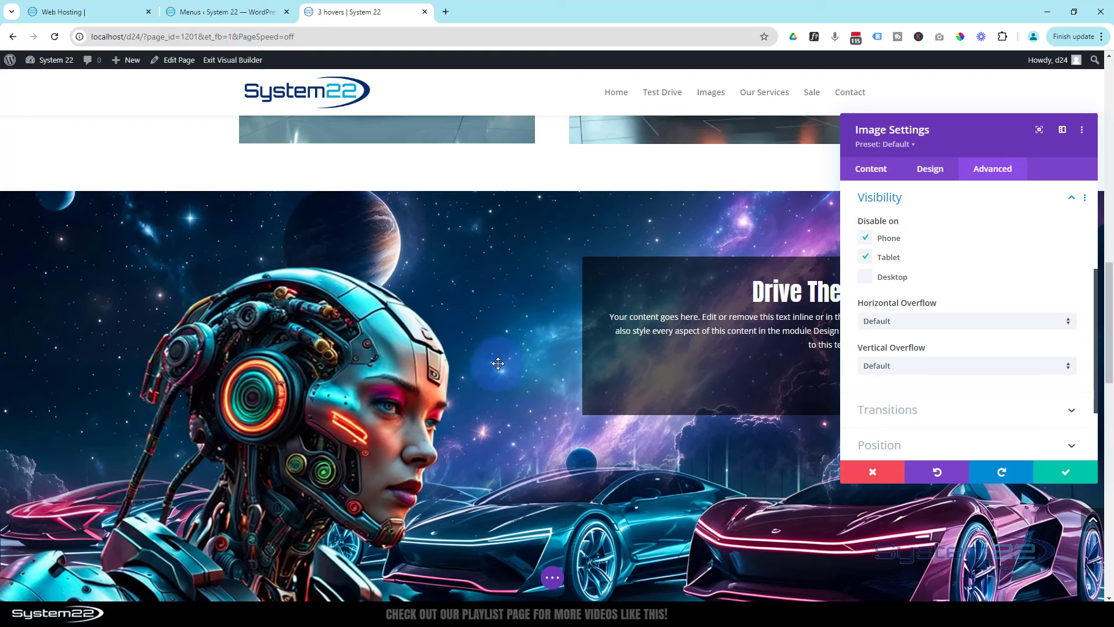
click(1060, 477)
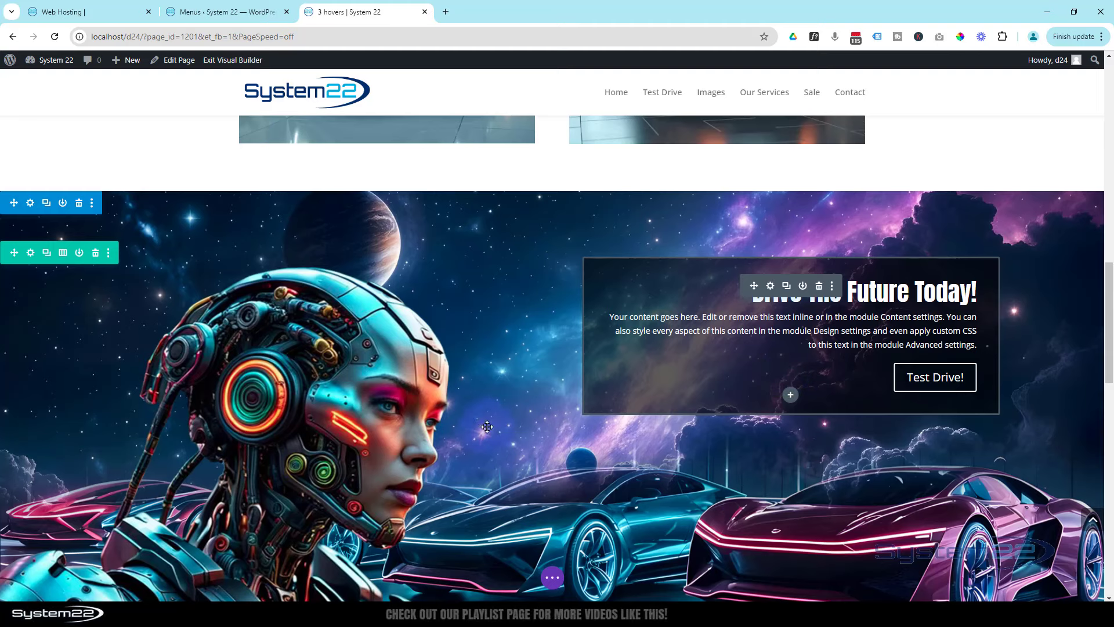
- Set the cyborg section's Horizontal Overflow and Vertical Overflow to Hidden and save the section settings
scroll(632, 418, down, 2)
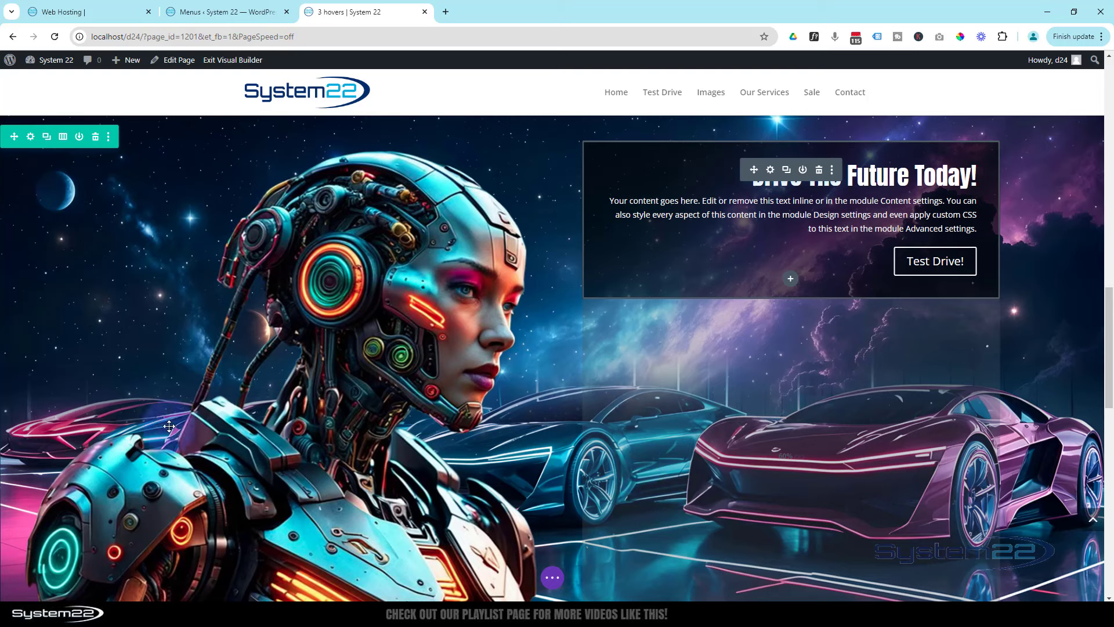
scroll(51, 389, up, 1)
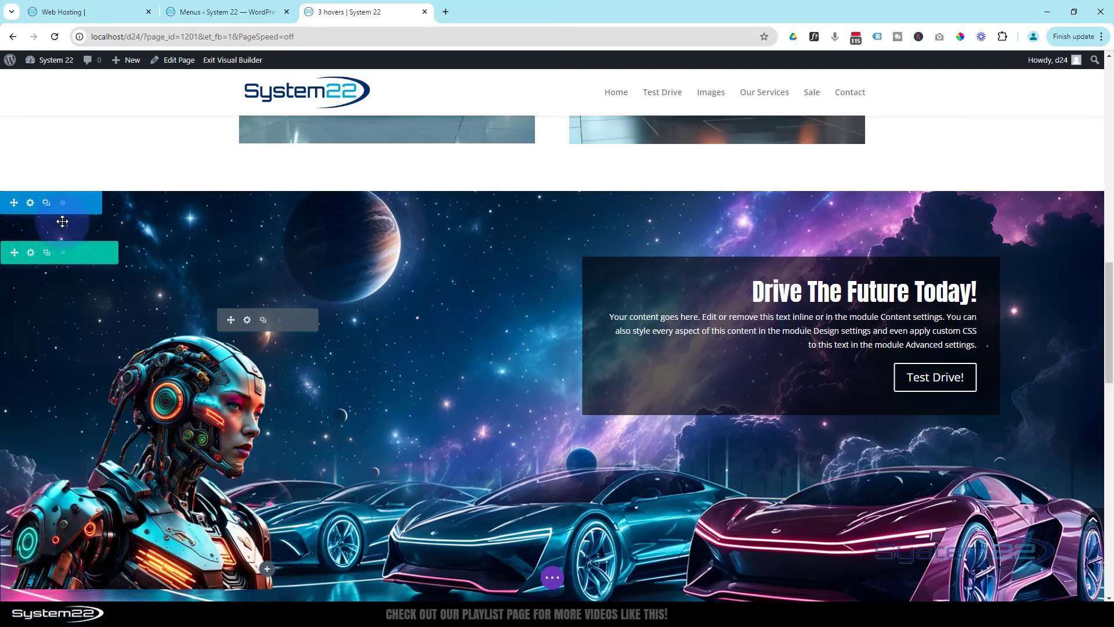
click(30, 203)
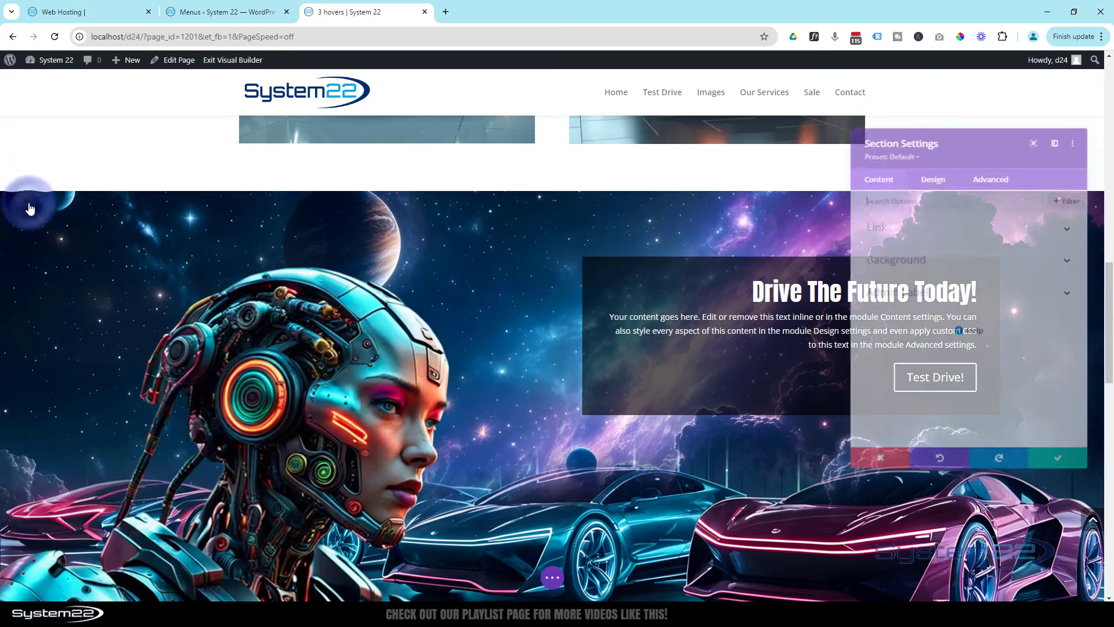
click(999, 172)
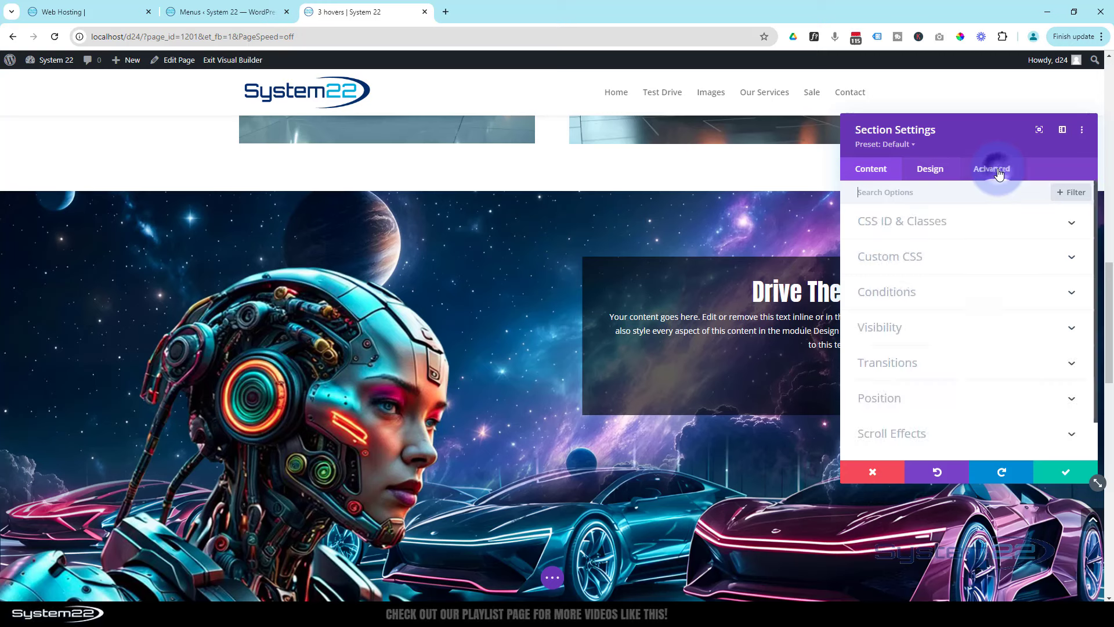
click(893, 327)
click(888, 261)
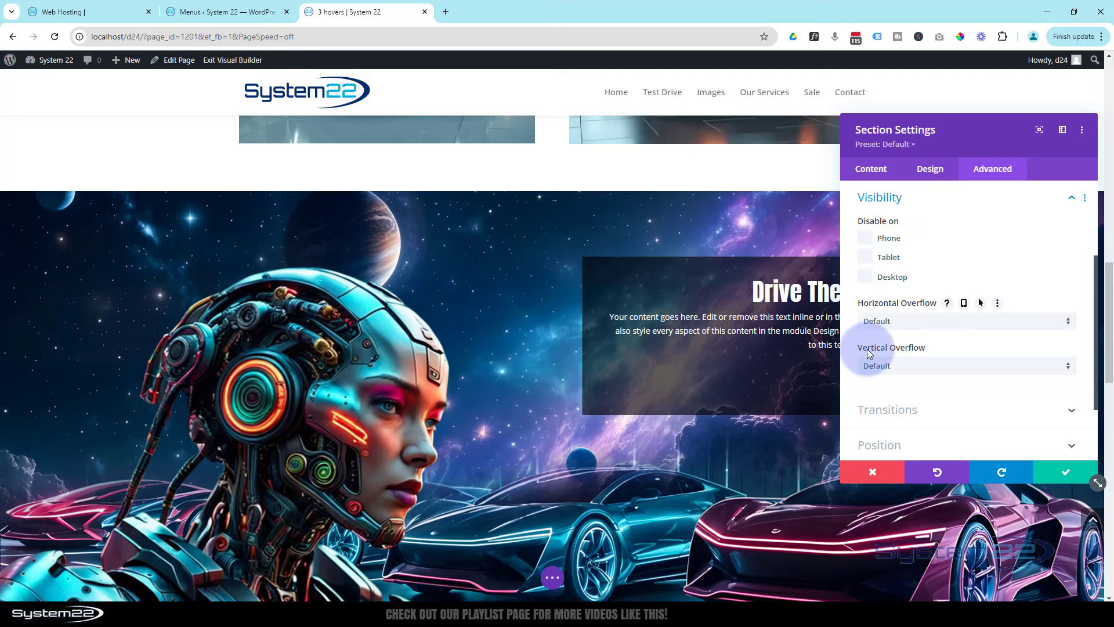
click(920, 322)
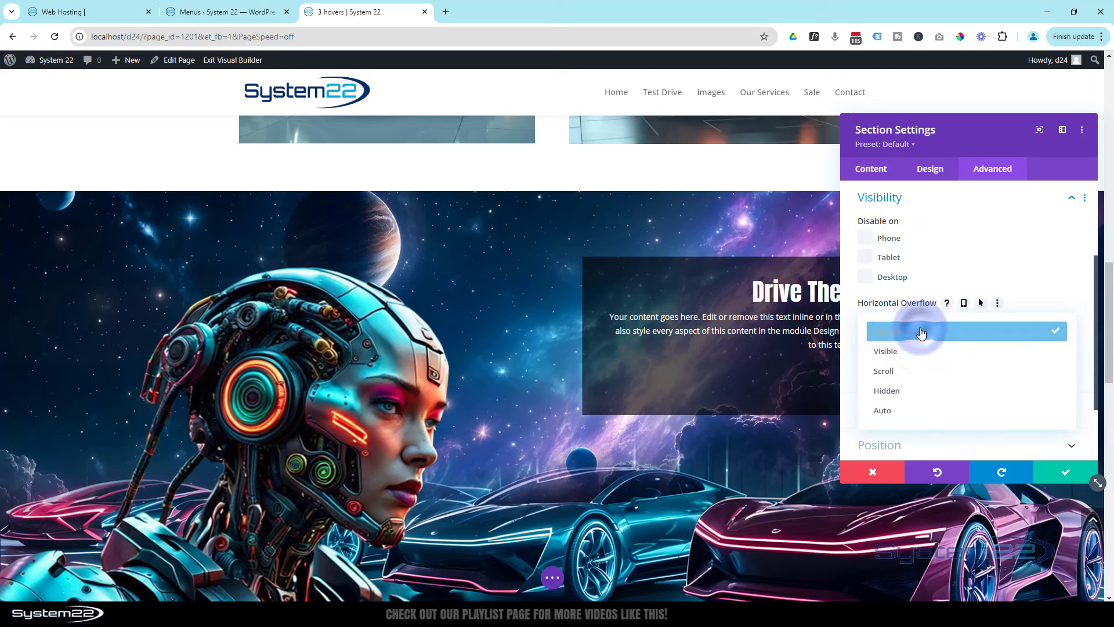
click(922, 398)
click(925, 366)
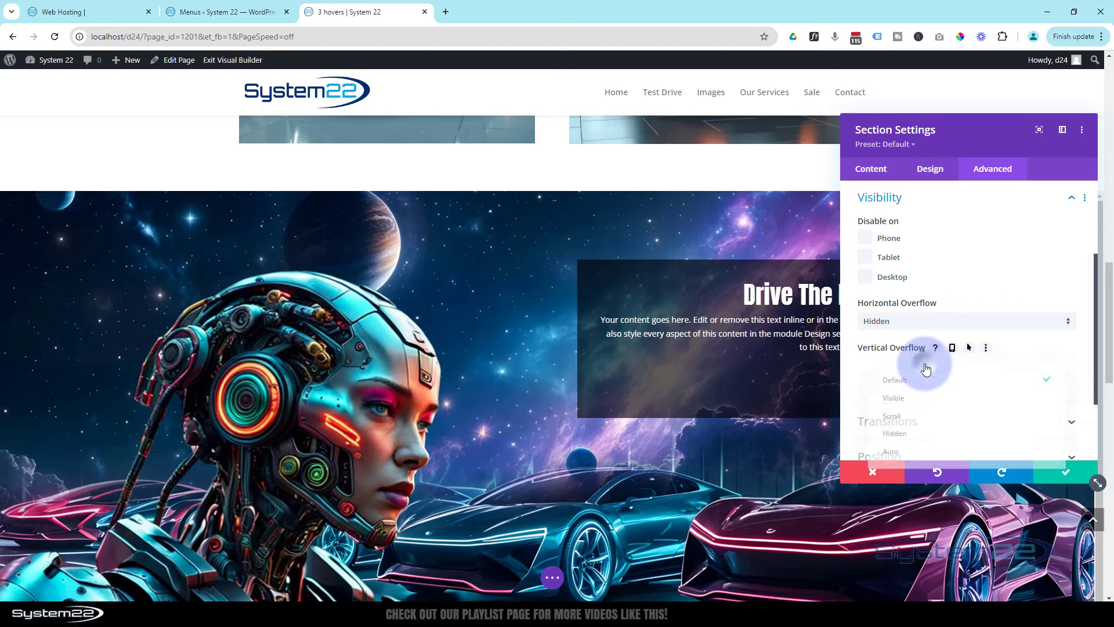
click(916, 436)
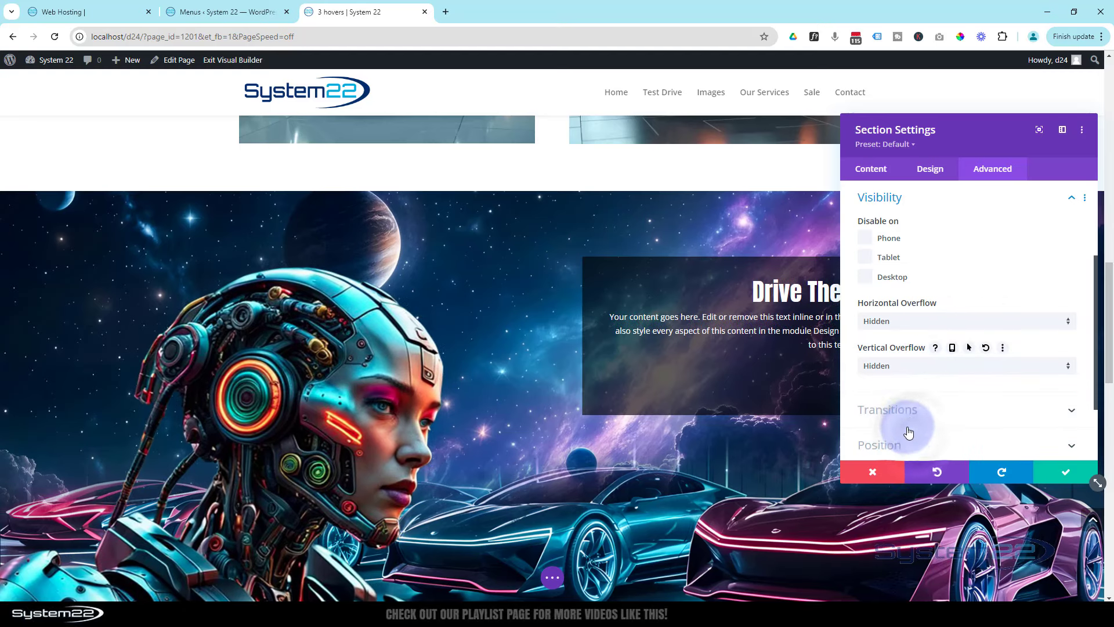
click(1071, 474)
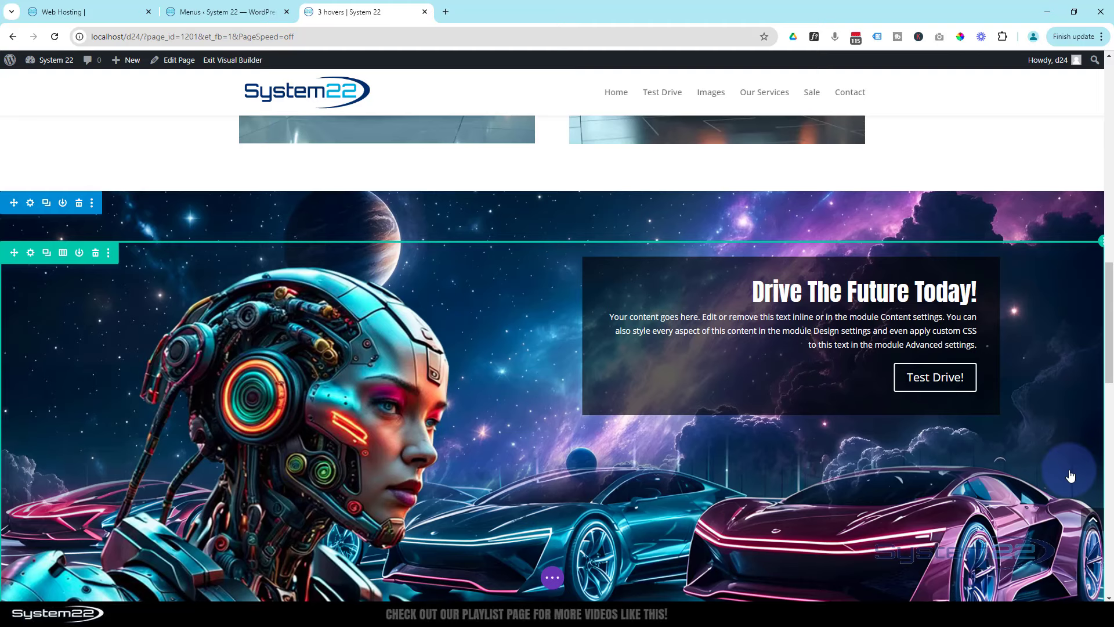
- Preview the page in tablet view and examine the call-to-action section from the car images above to the gallery below
scroll(680, 442, down, 2)
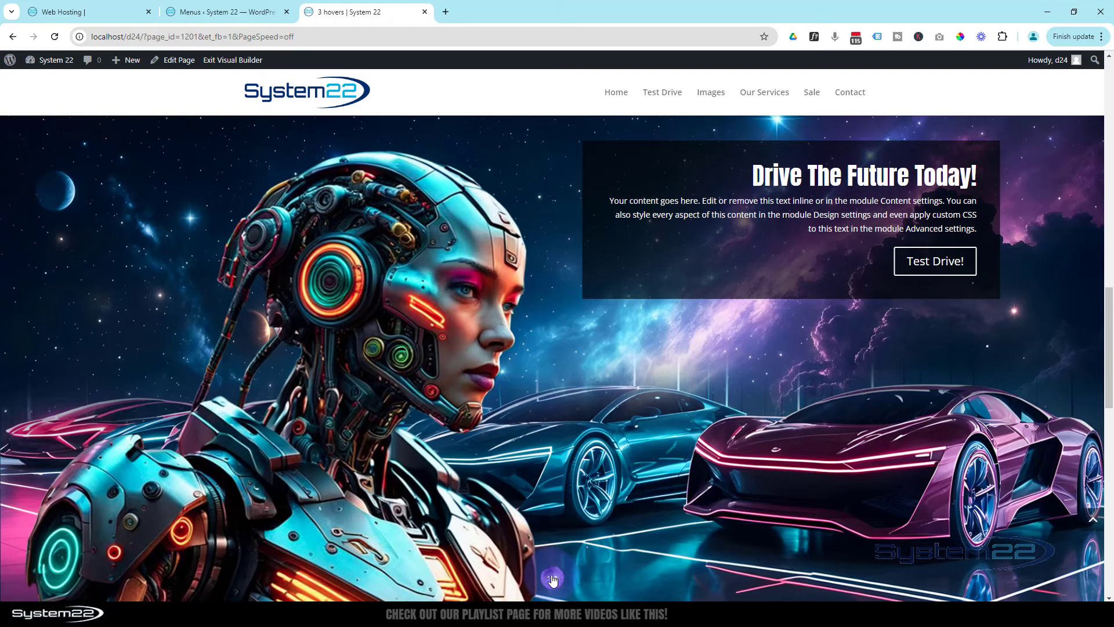
click(552, 579)
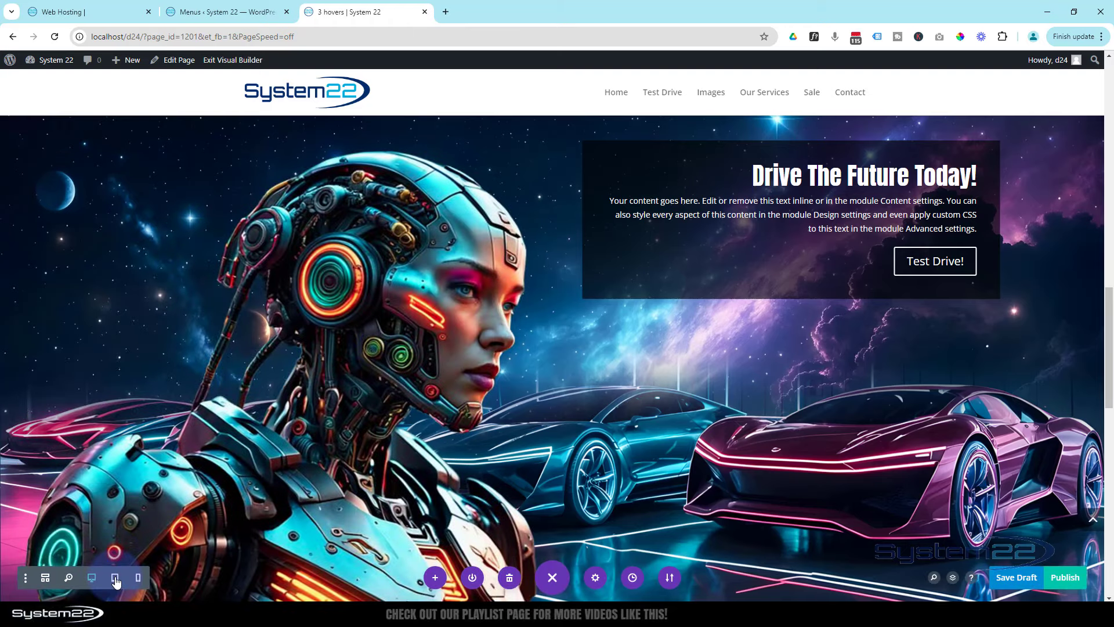
click(116, 578)
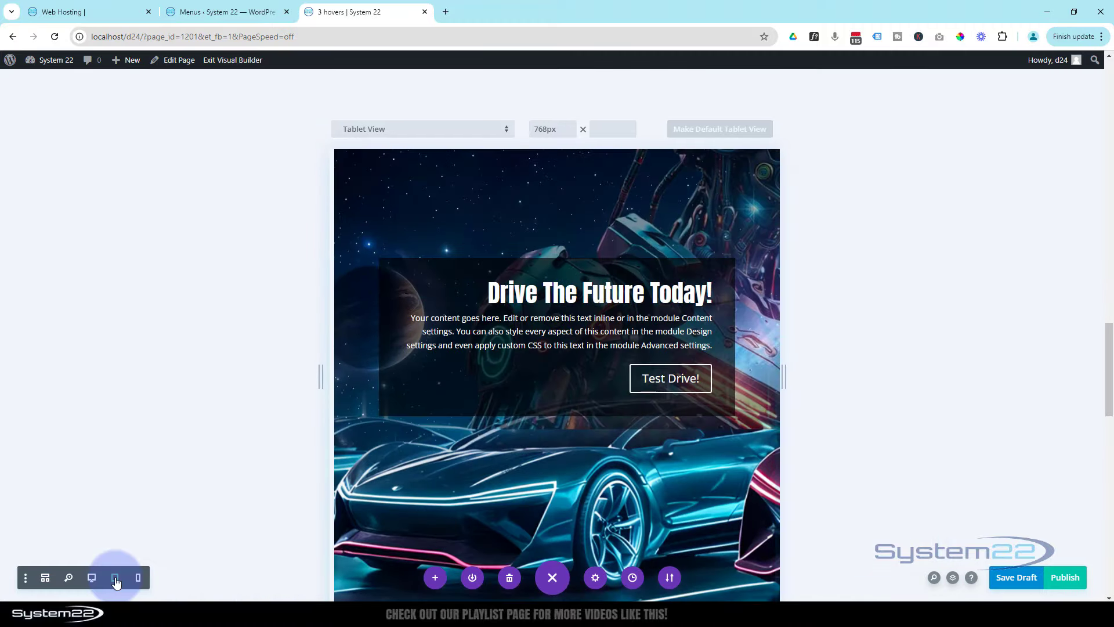
scroll(411, 479, up, 3)
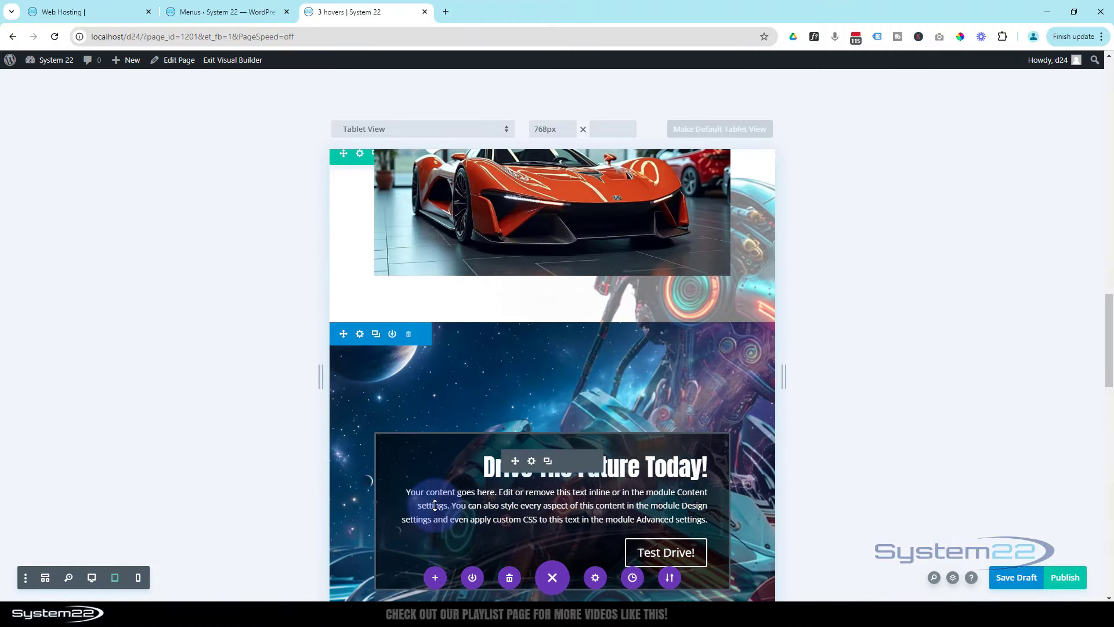
scroll(436, 505, down, 2)
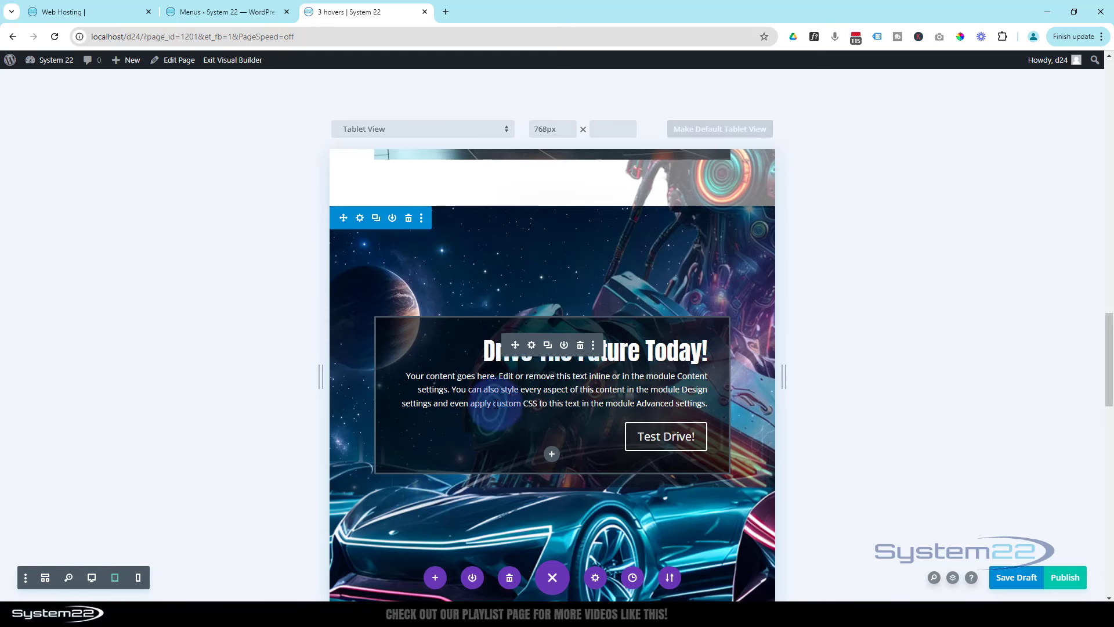
scroll(494, 416, down, 4)
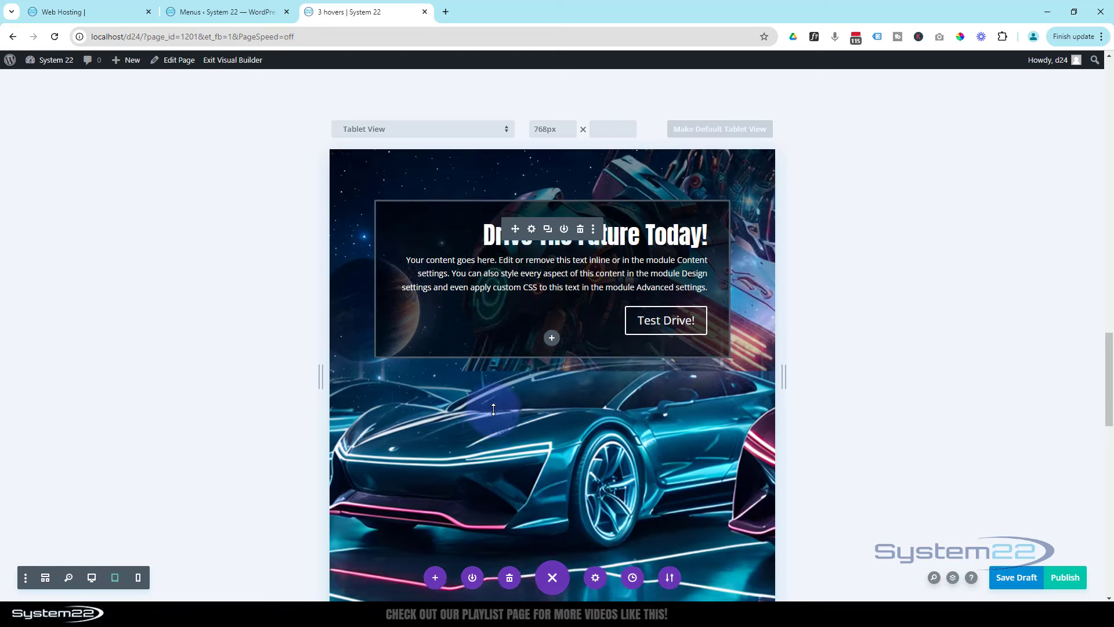
scroll(490, 441, up, 5)
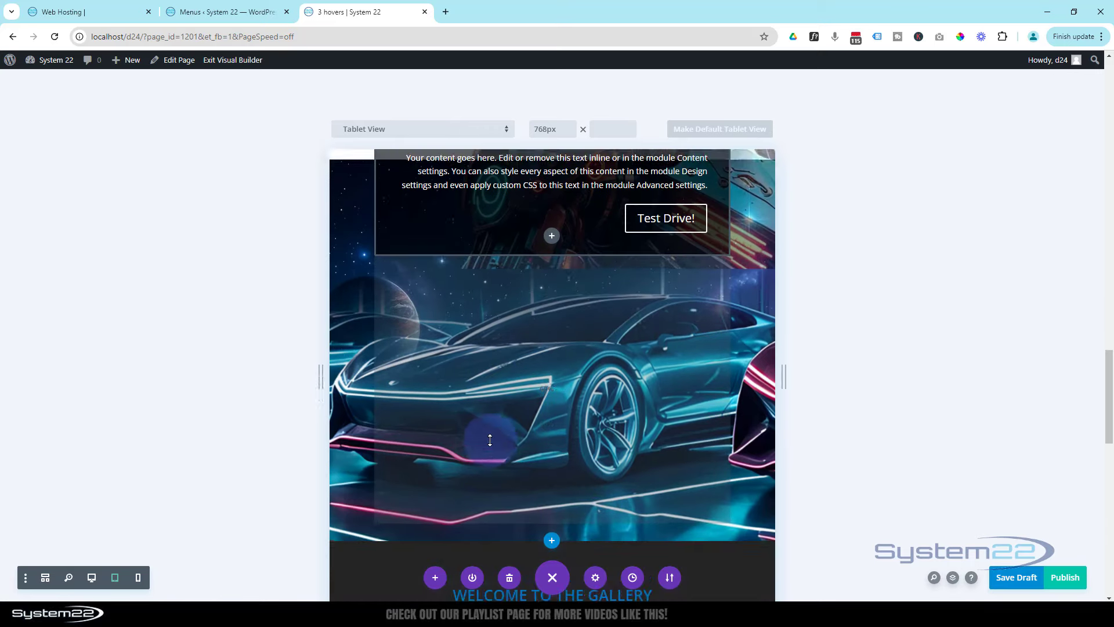
scroll(489, 441, up, 5)
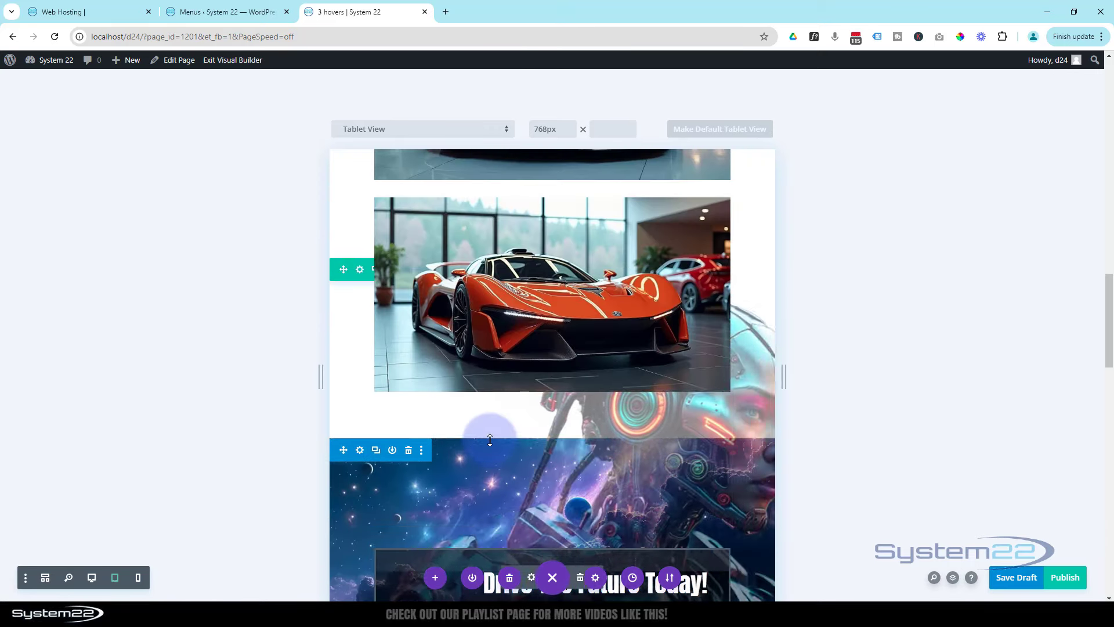
scroll(541, 436, down, 4)
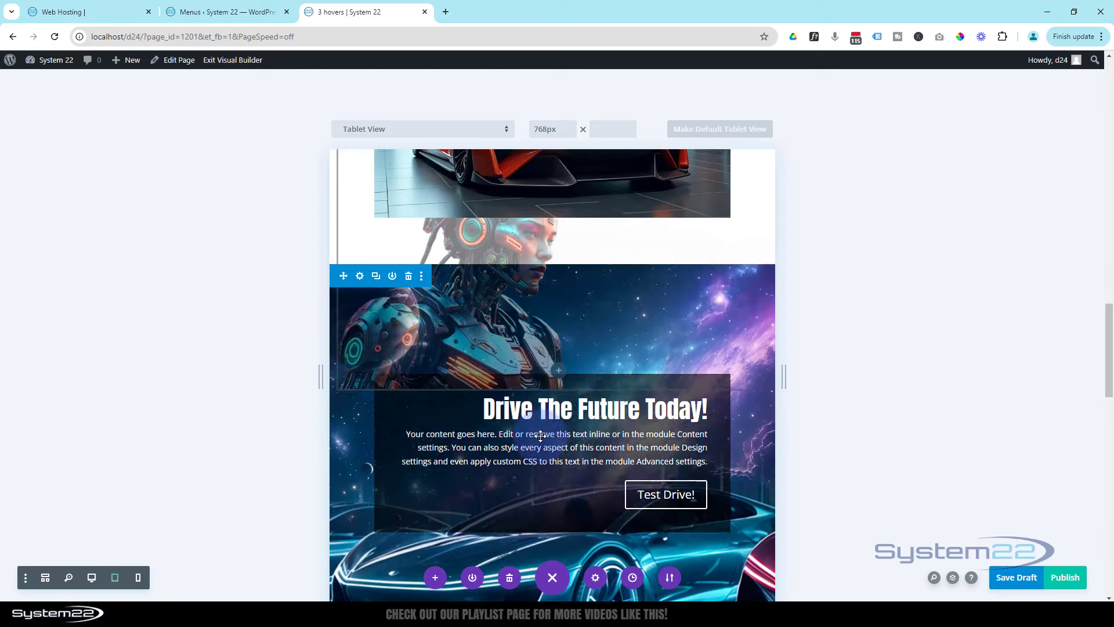
scroll(541, 435, down, 1)
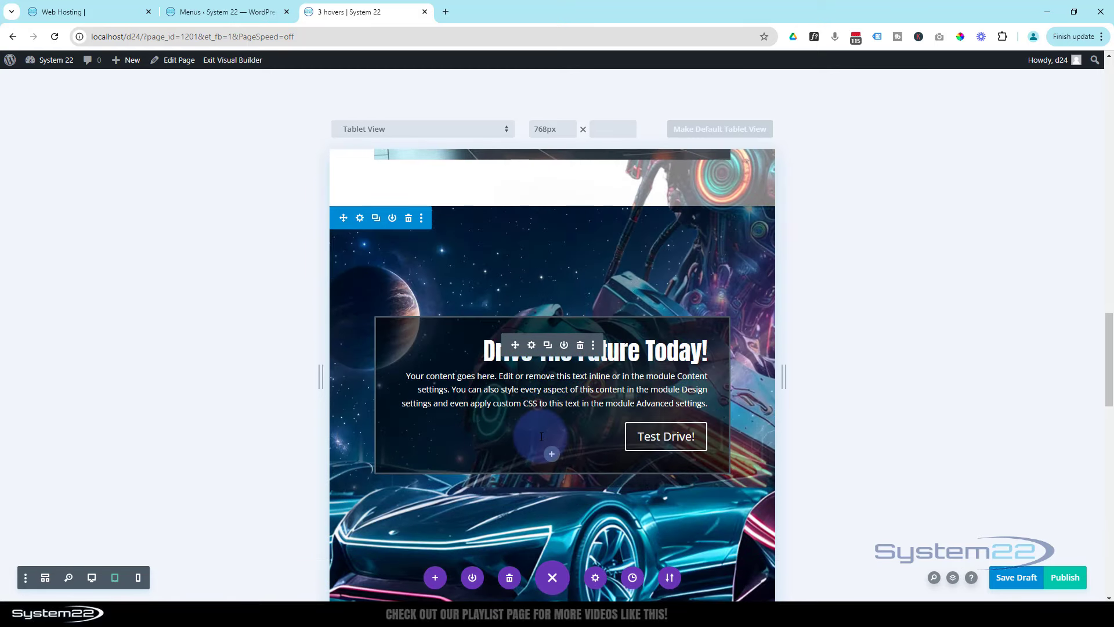
scroll(541, 435, down, 4)
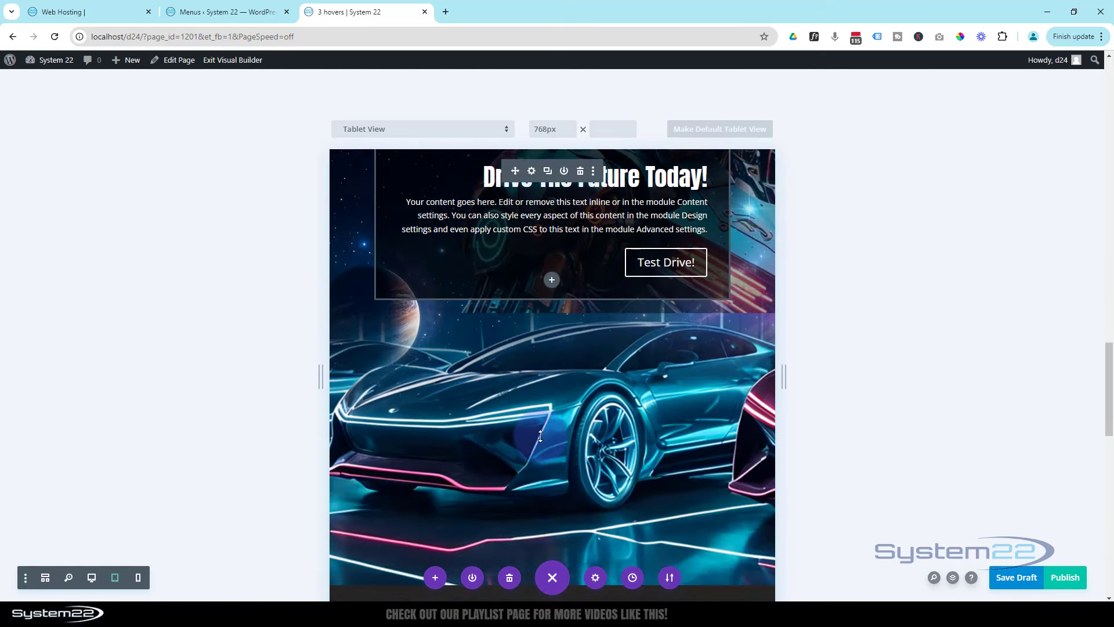
scroll(540, 436, up, 3)
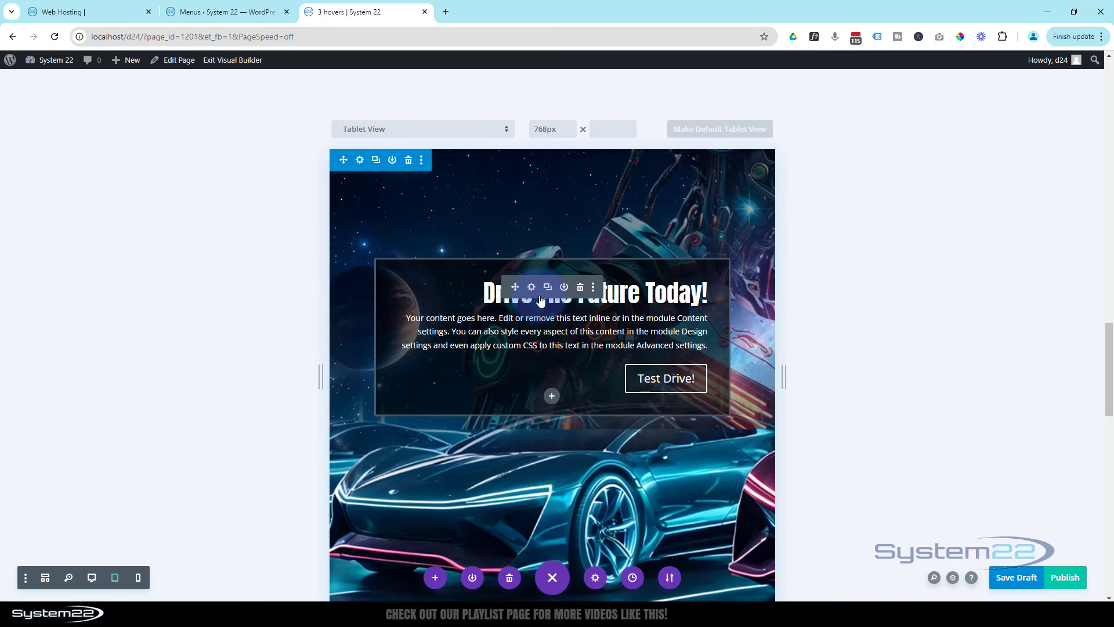
- Set the Call To Action module's Text Alignment to centre for tablet
click(531, 287)
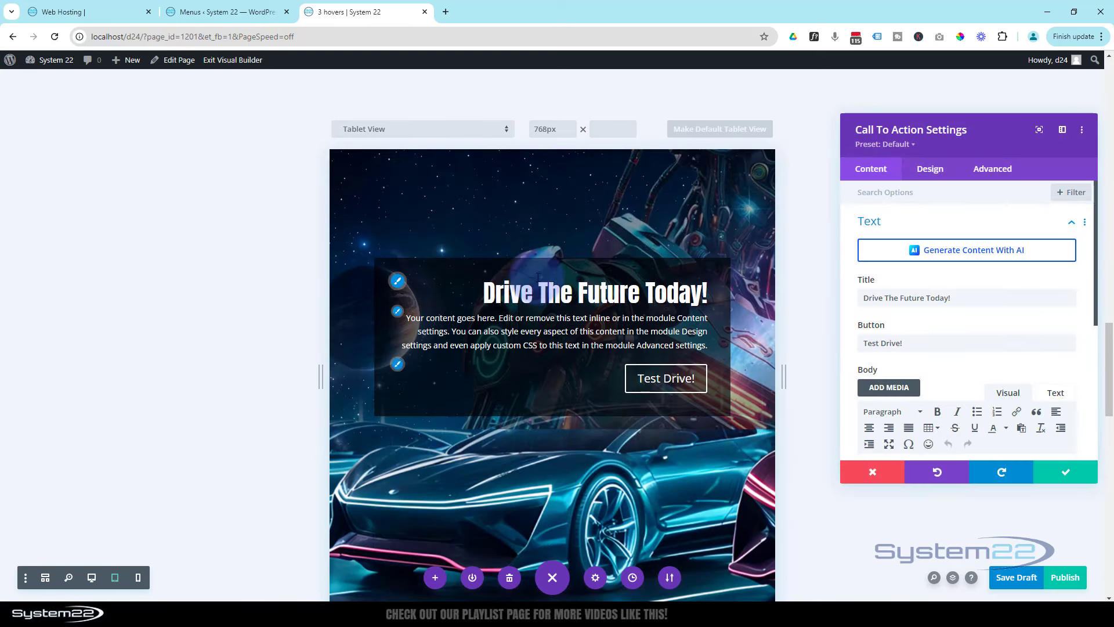
click(929, 168)
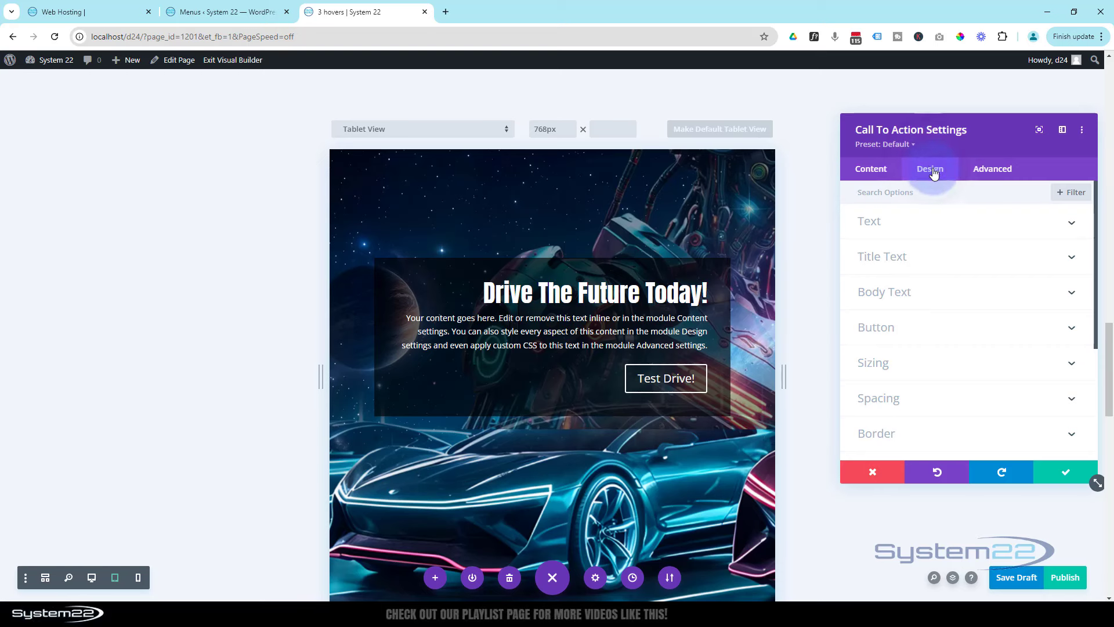
click(920, 225)
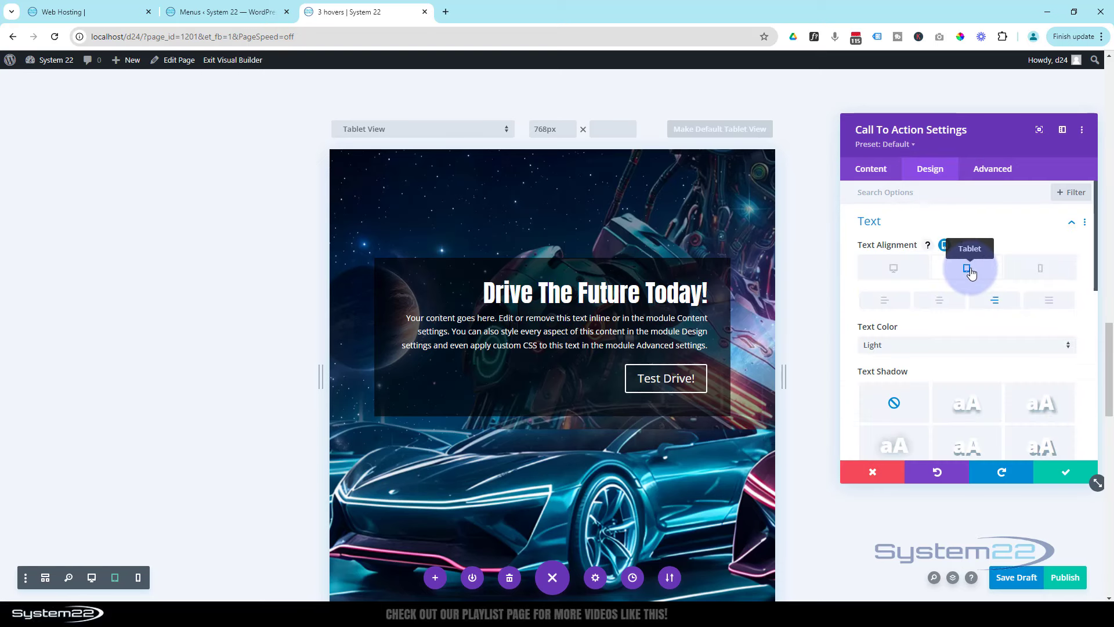
click(950, 305)
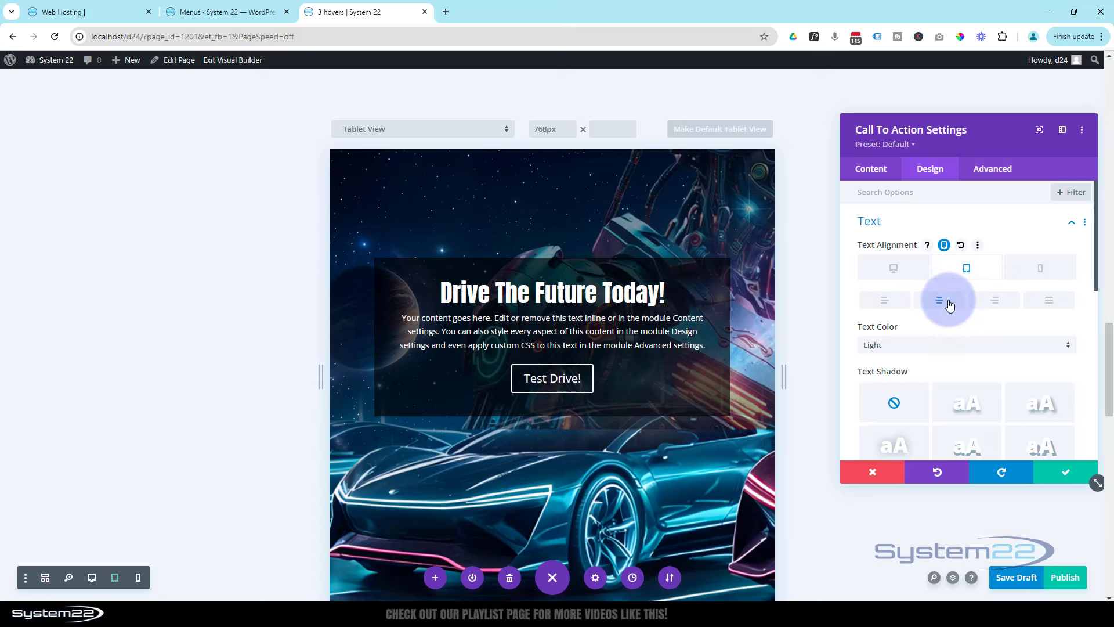
- Preview the page in phone view and examine the call-to-action section's text alignment, background and parallax movement
click(137, 579)
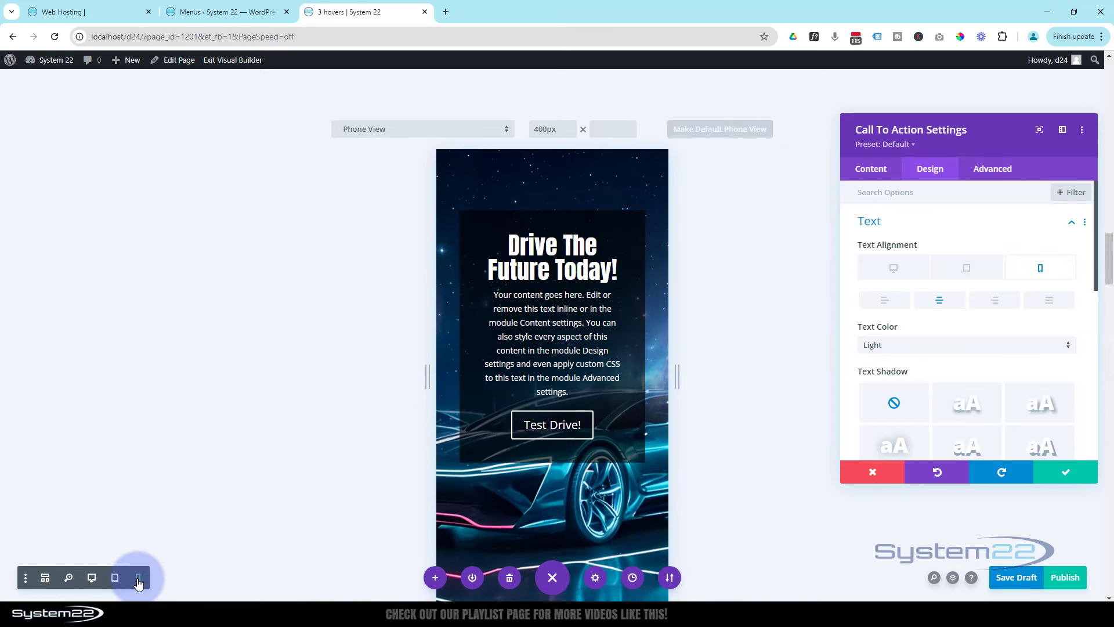
scroll(598, 418, up, 6)
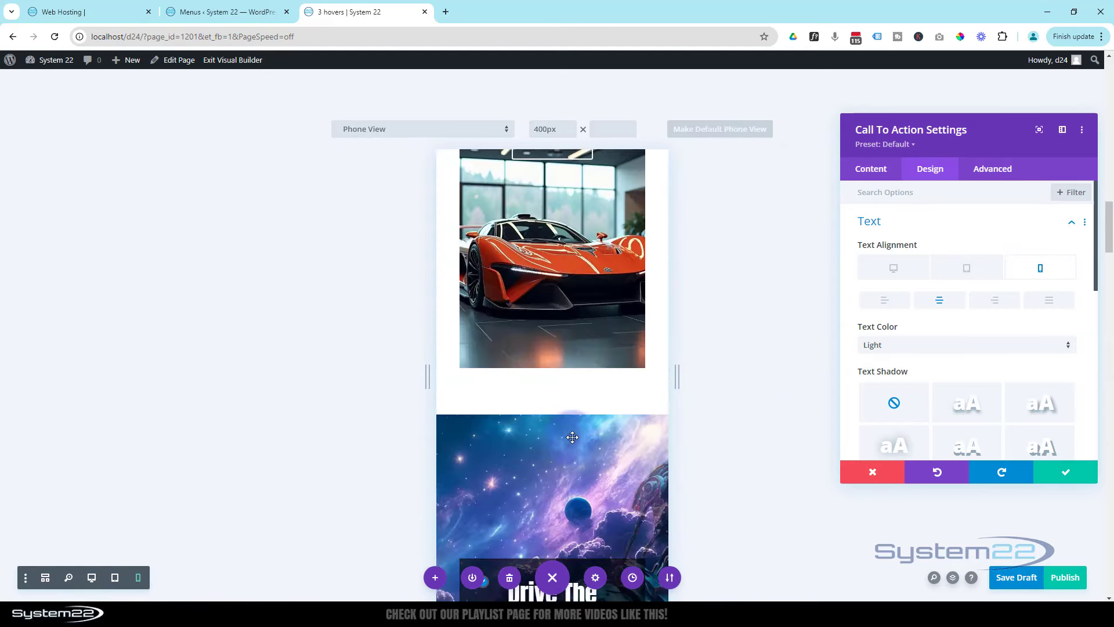
scroll(597, 418, down, 5)
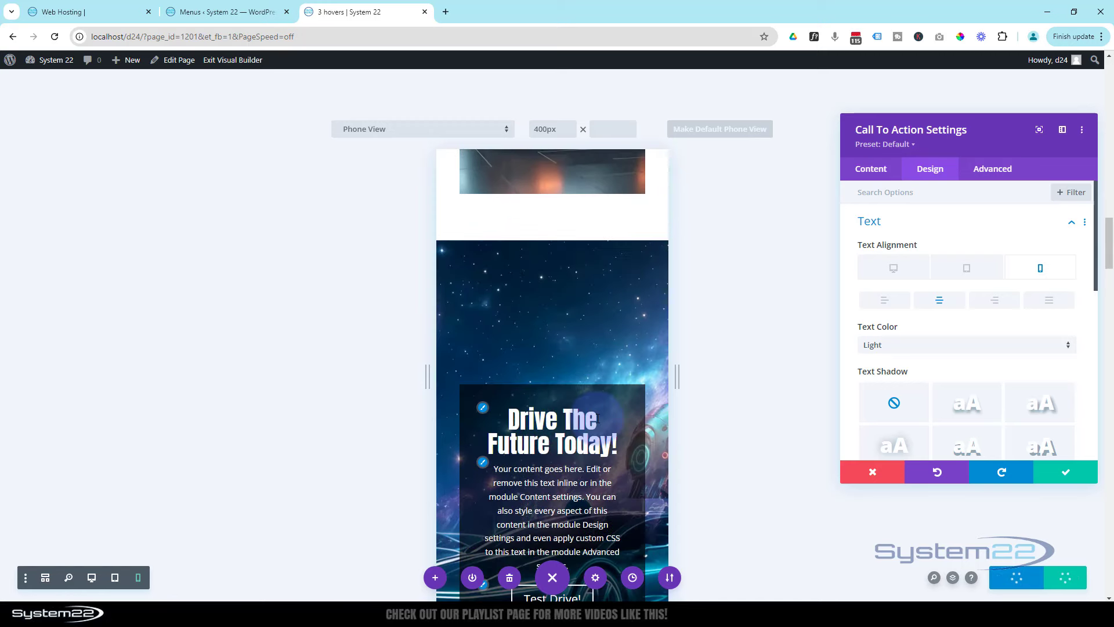
scroll(610, 281, down, 2)
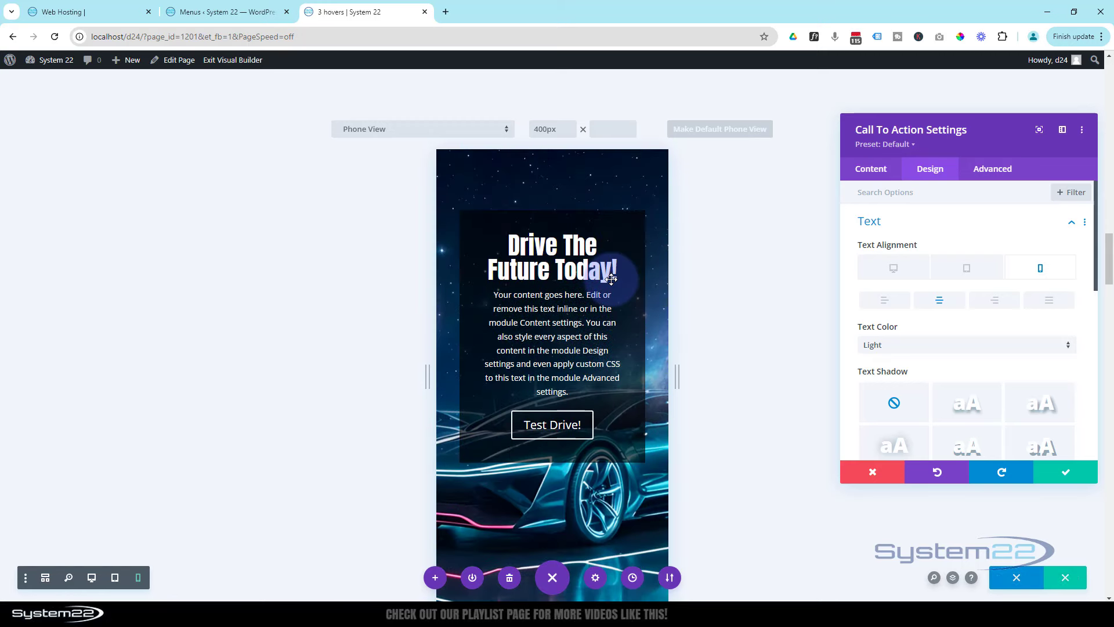
scroll(611, 280, down, 2)
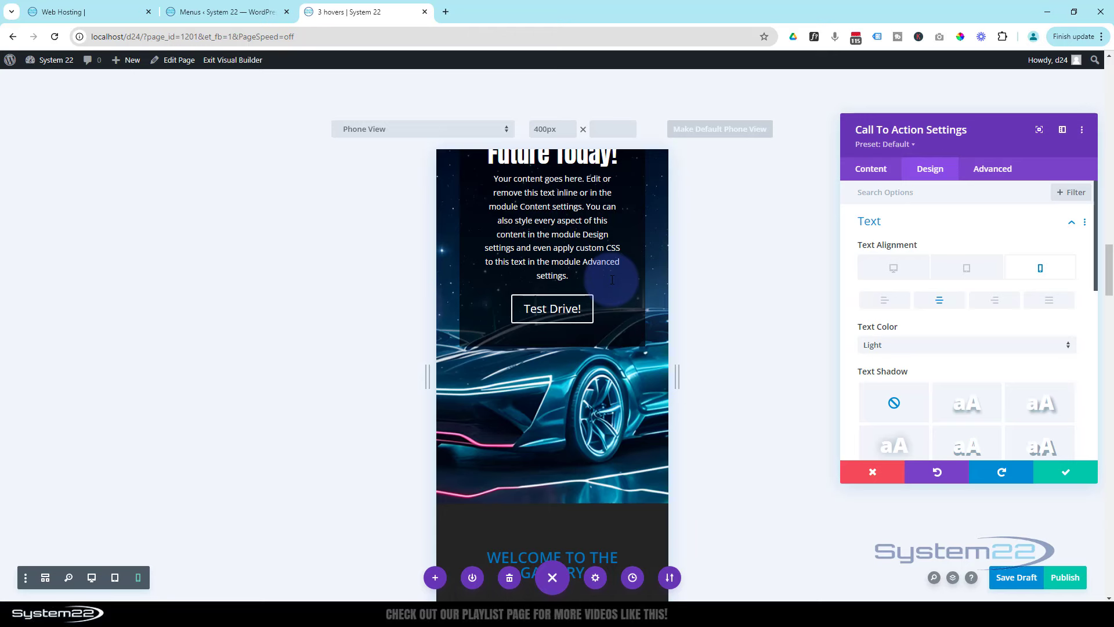
scroll(612, 280, up, 5)
scroll(611, 280, down, 3)
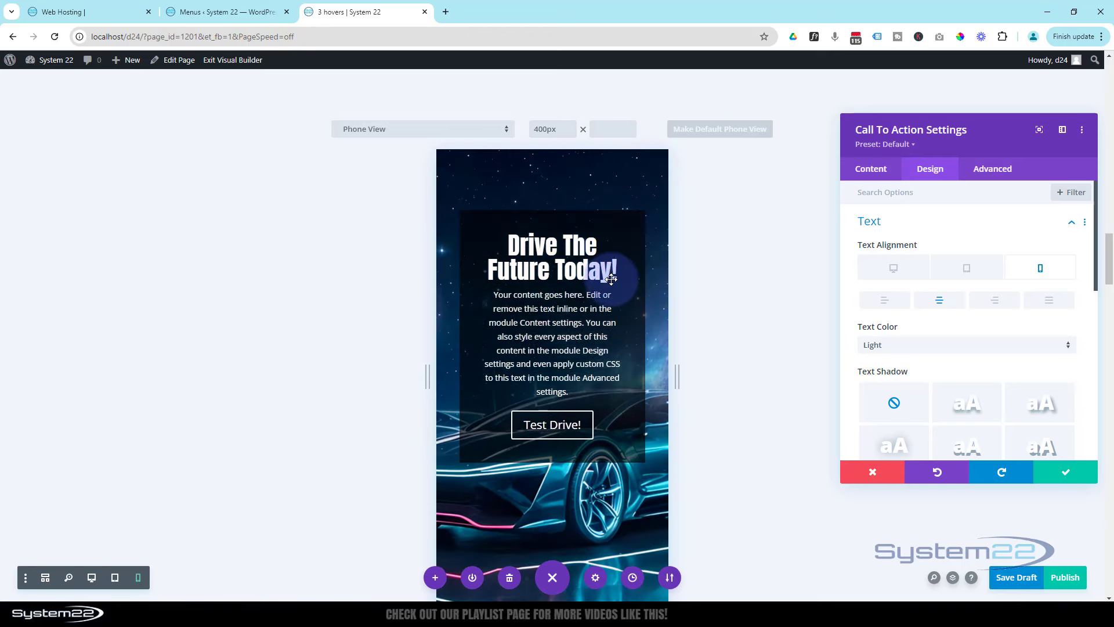
scroll(611, 280, down, 4)
scroll(612, 280, up, 2)
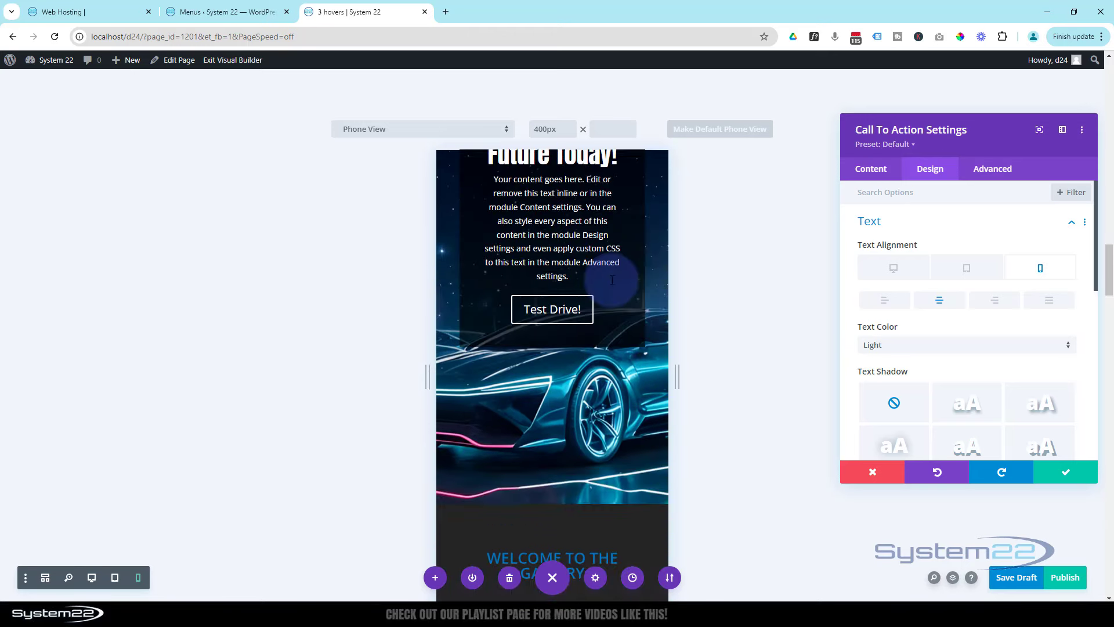
scroll(613, 279, up, 4)
scroll(610, 279, down, 2)
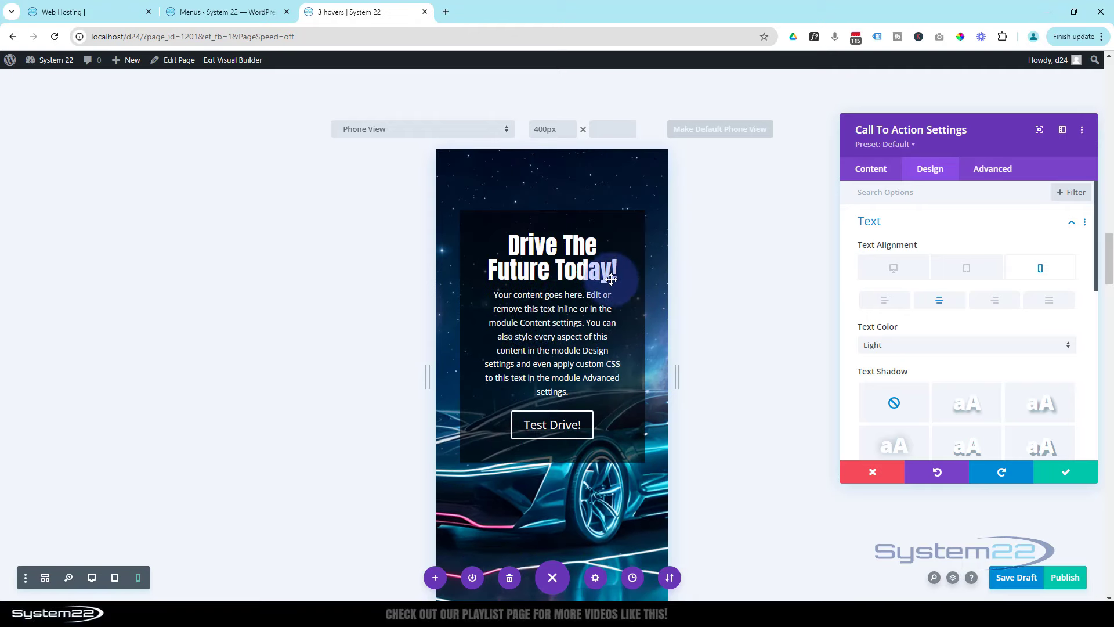
- Return the page preview to desktop view and save the Call To Action settings
click(90, 582)
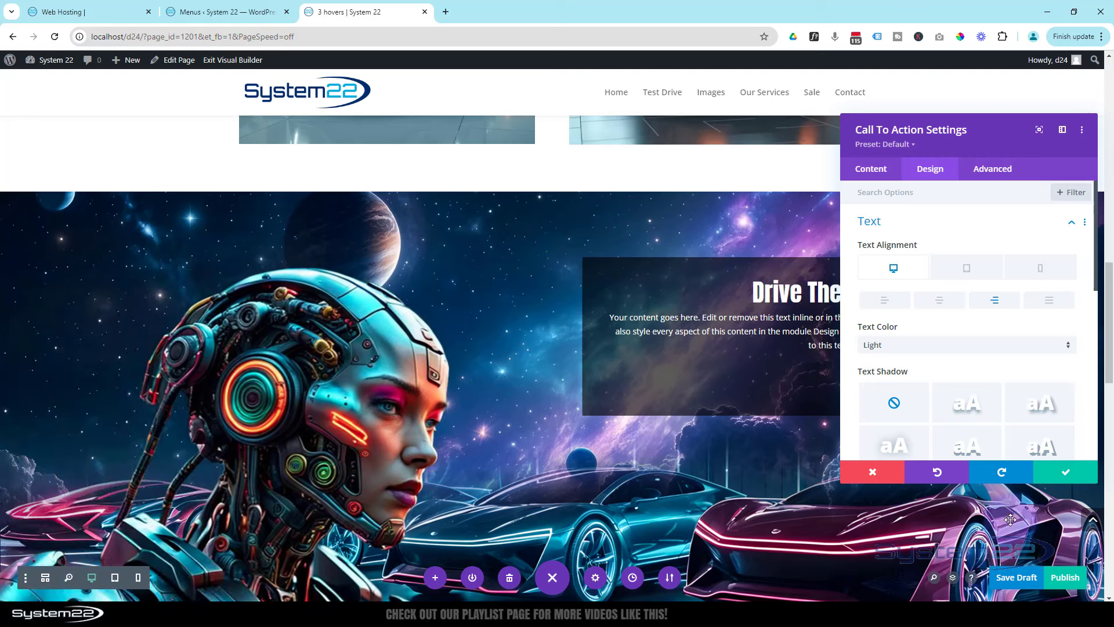
click(1069, 482)
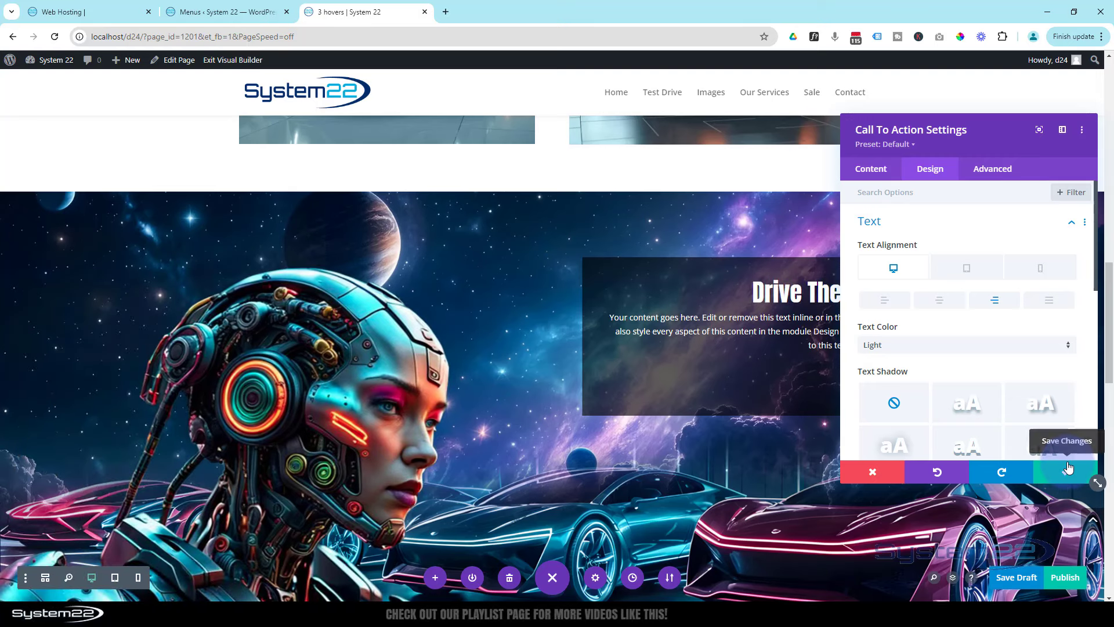
- Move the settings window clear of the call-to-action text and enable the Fading In and Out scroll effect on the Call To Action module
drag(1010, 133, 345, 191)
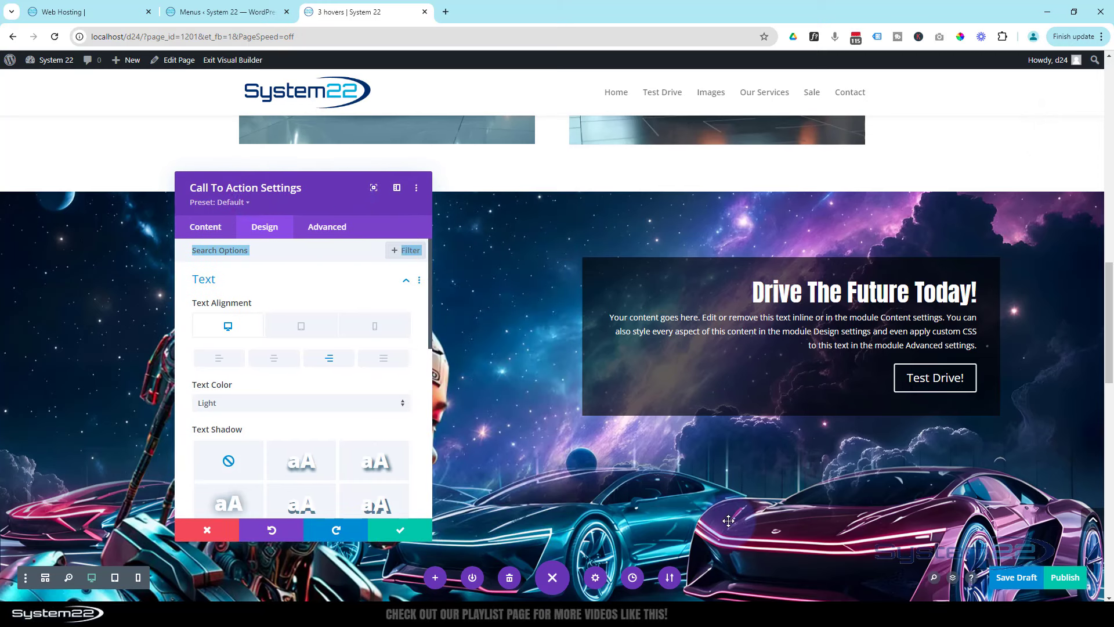
scroll(634, 571, up, 3)
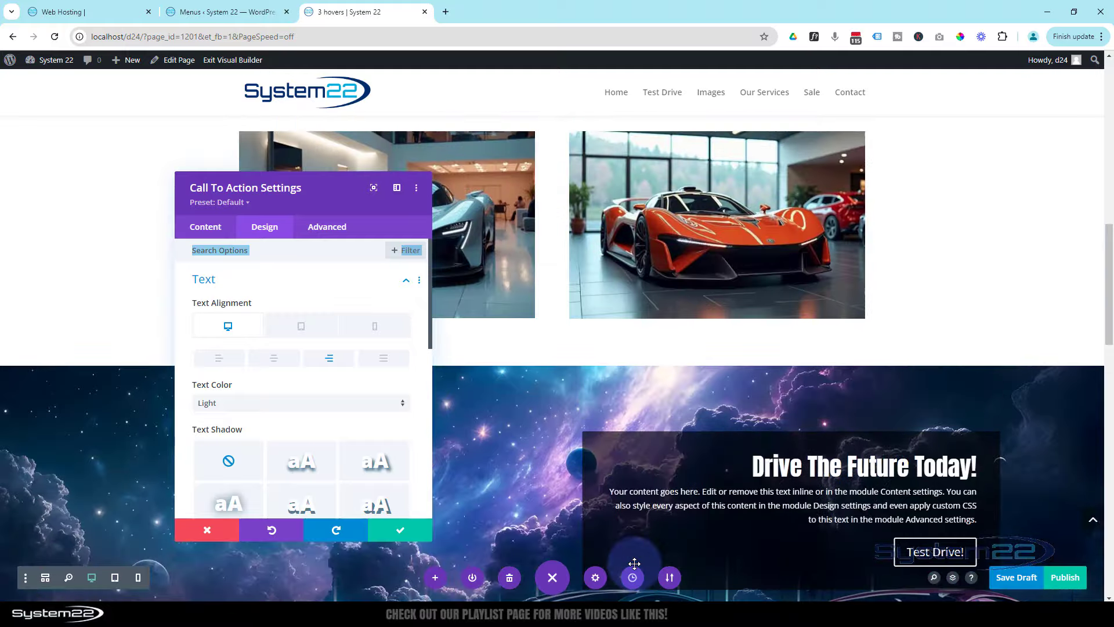
scroll(635, 566, down, 3)
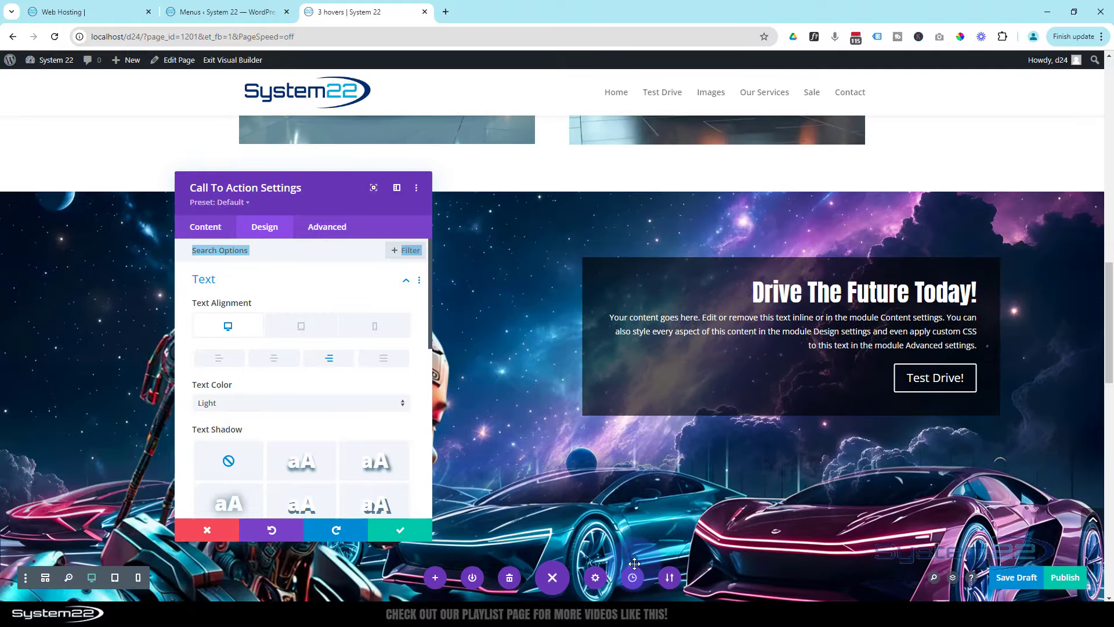
scroll(635, 563, down, 2)
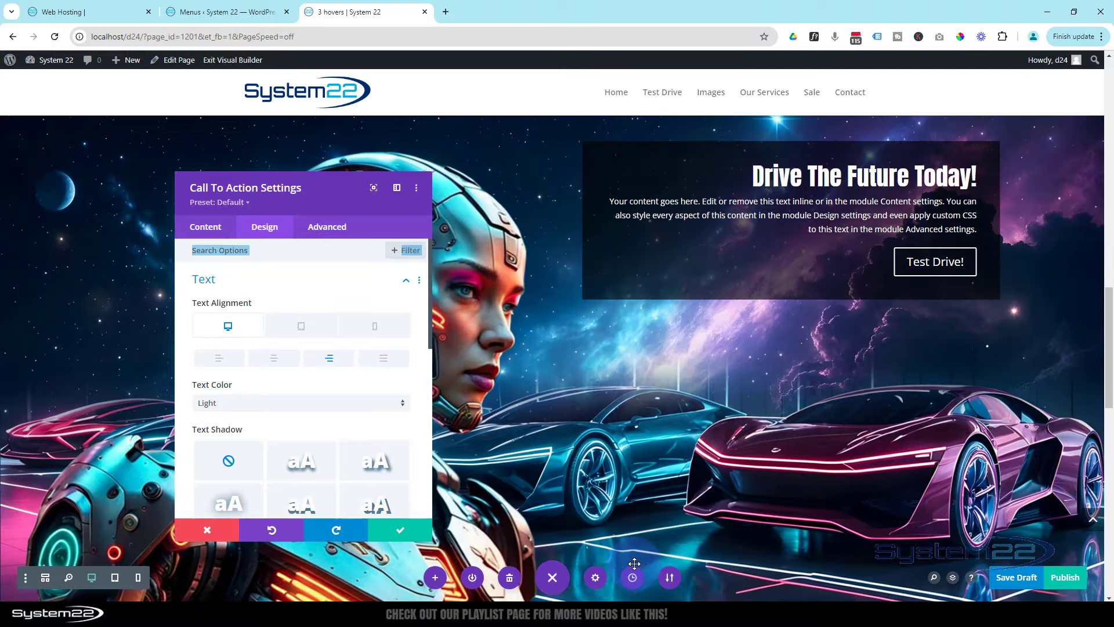
scroll(635, 563, up, 4)
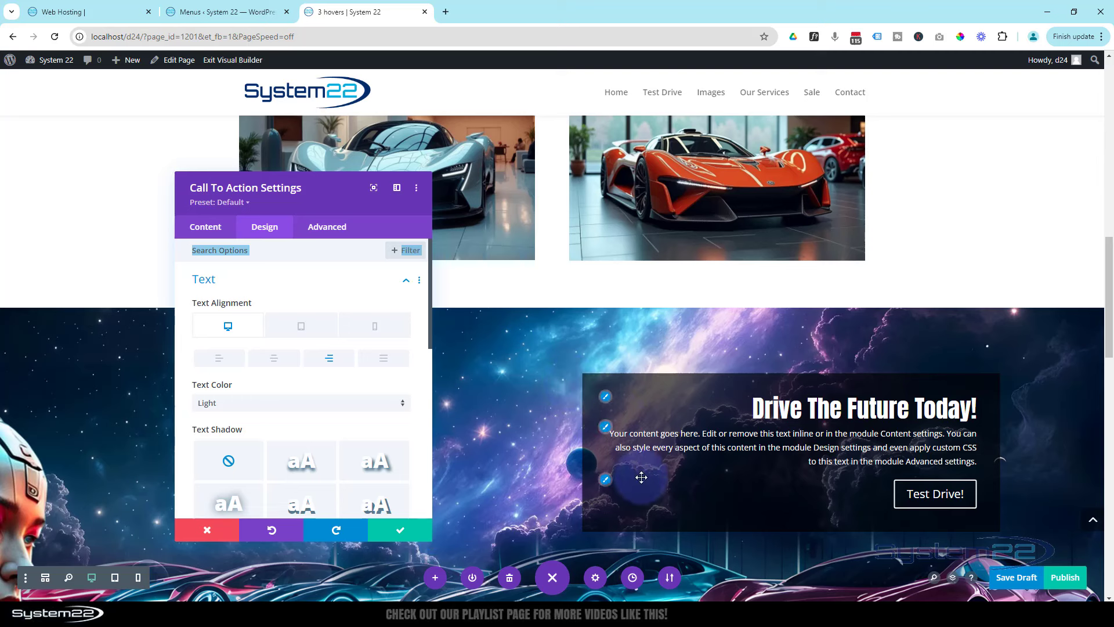
click(325, 233)
scroll(256, 459, down, 3)
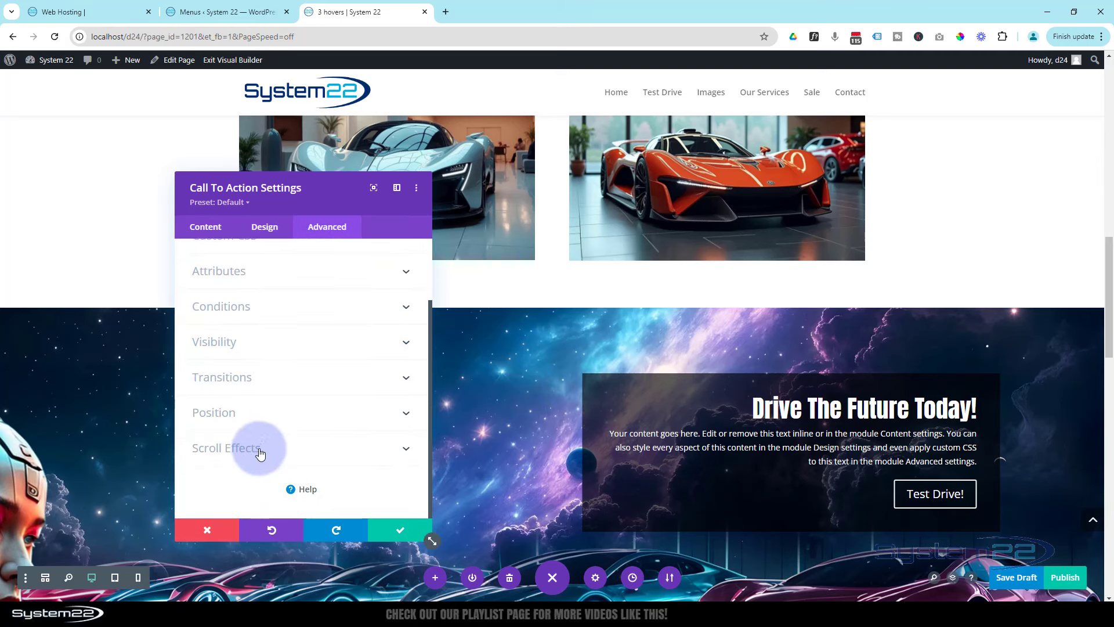
click(259, 450)
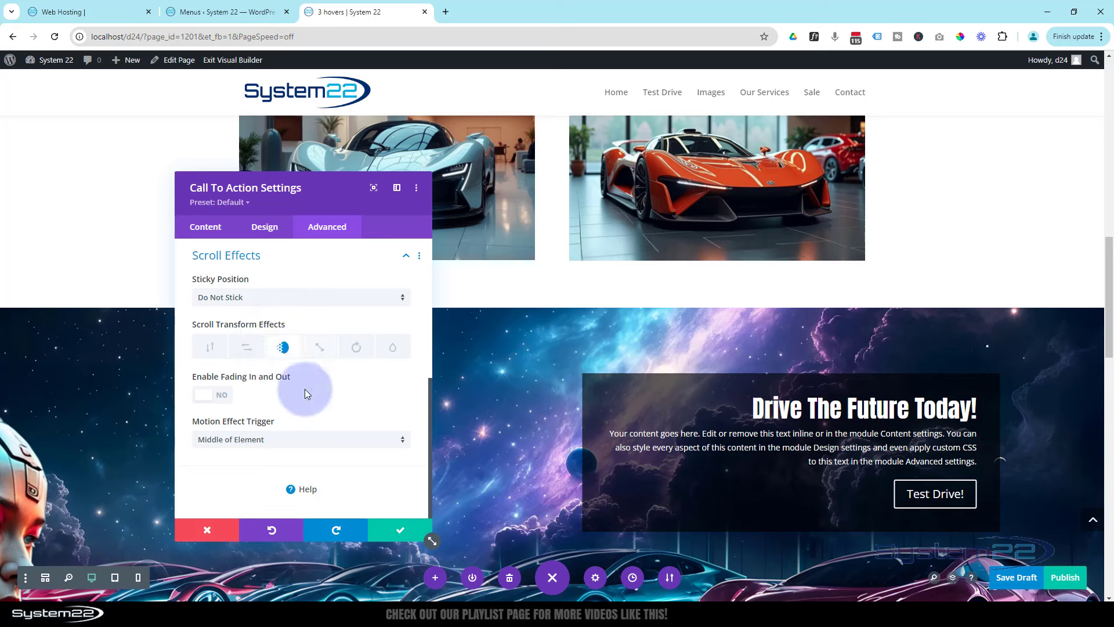
click(221, 398)
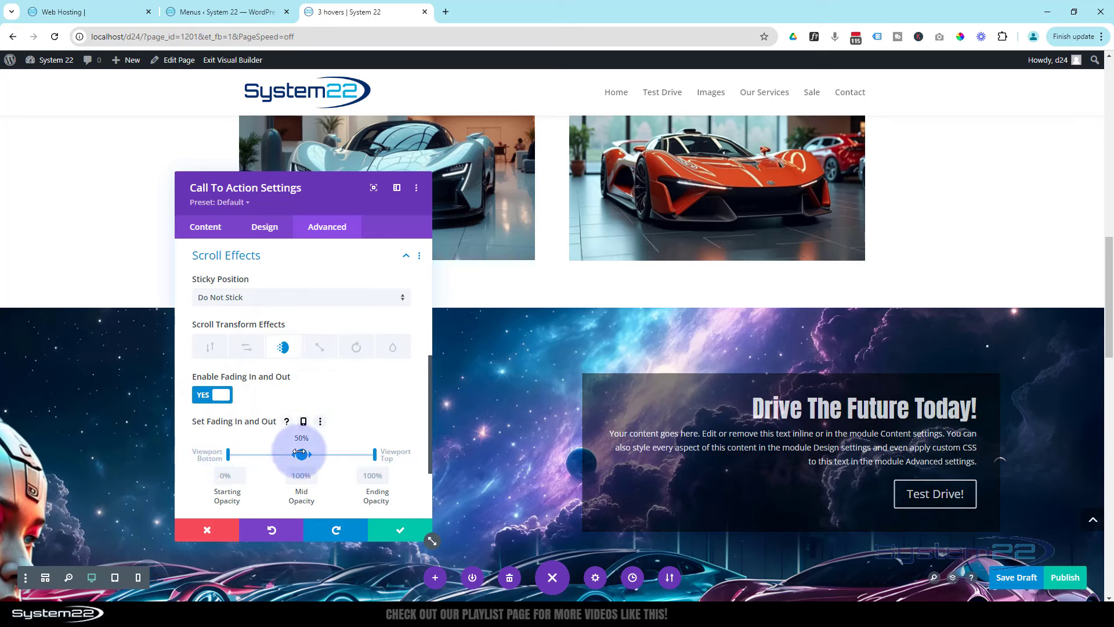
scroll(476, 421, up, 2)
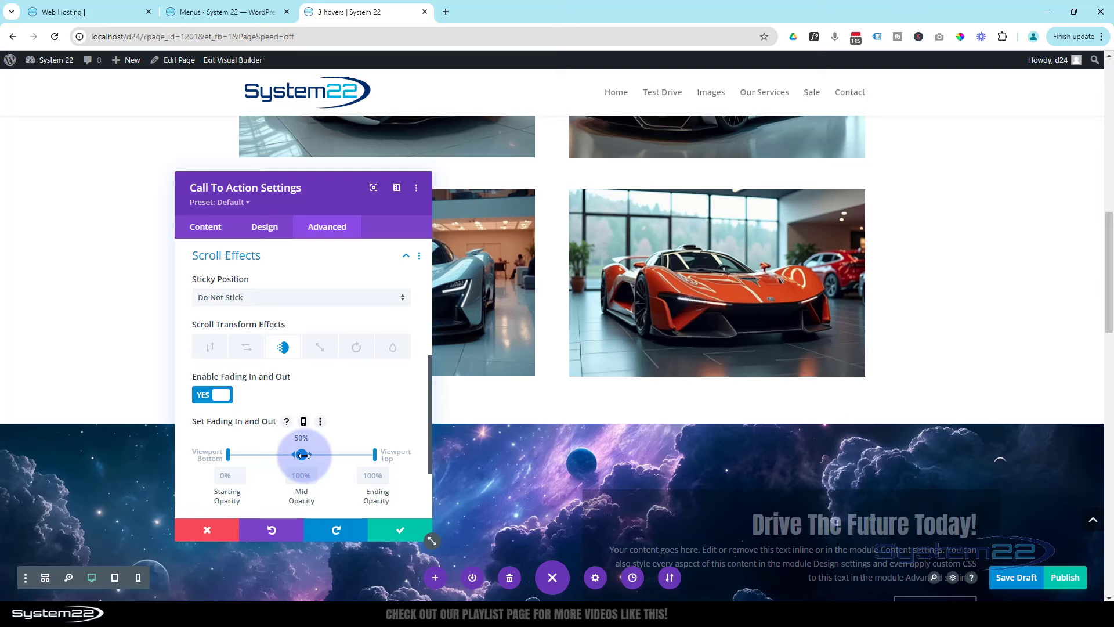
- Set the module's fade to a mid opacity of 0% at the 40% viewport point, with the ending opacity point at 60%
drag(300, 455, 288, 455)
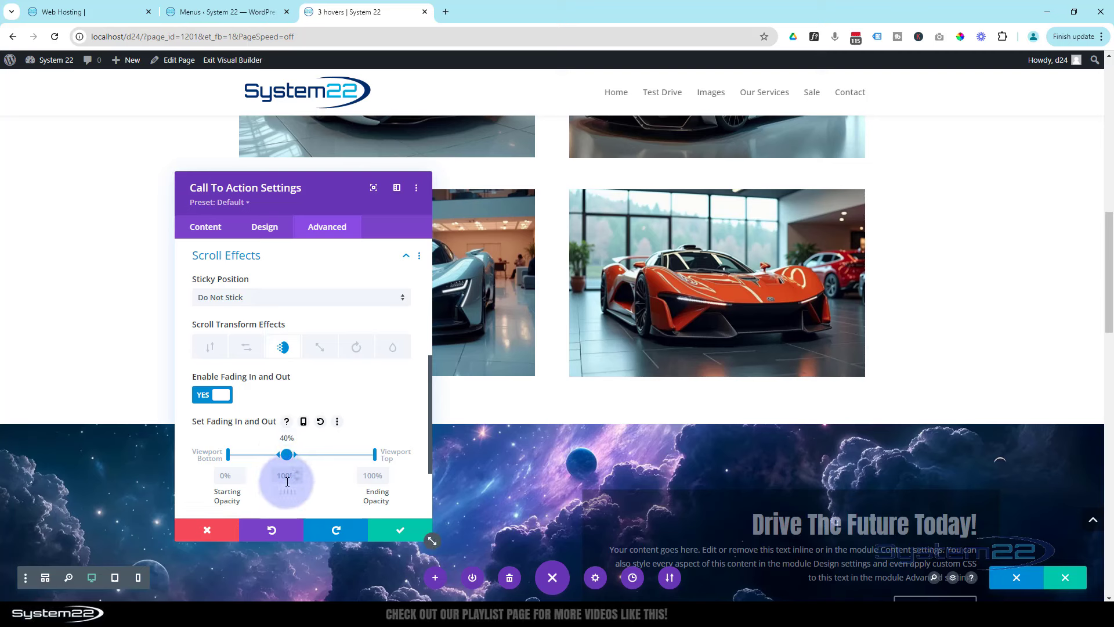
click(287, 482)
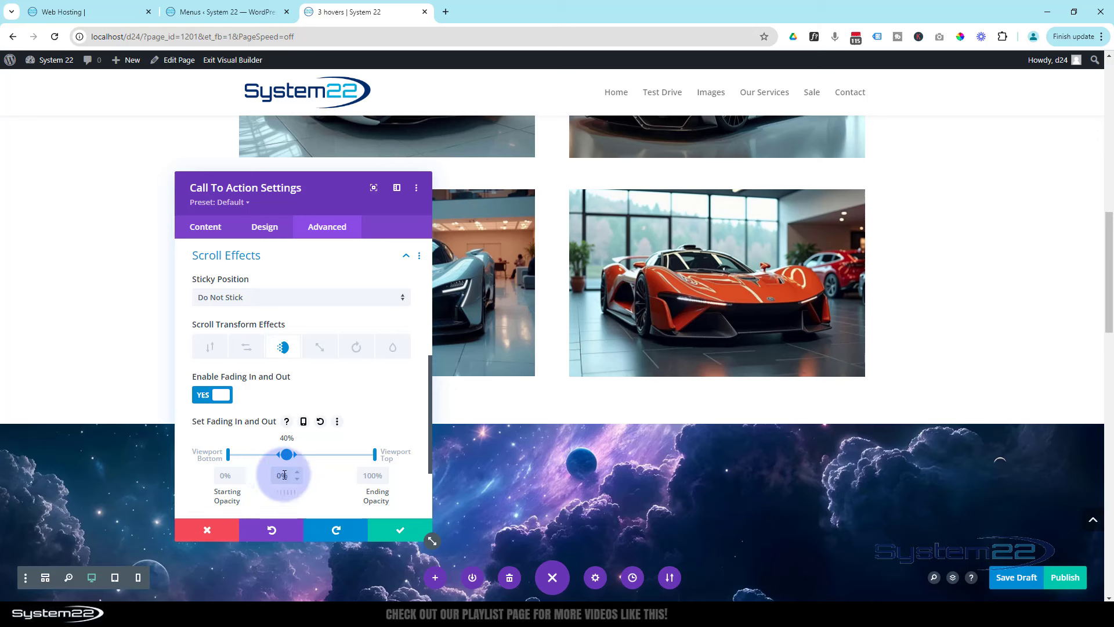
click(217, 476)
click(366, 480)
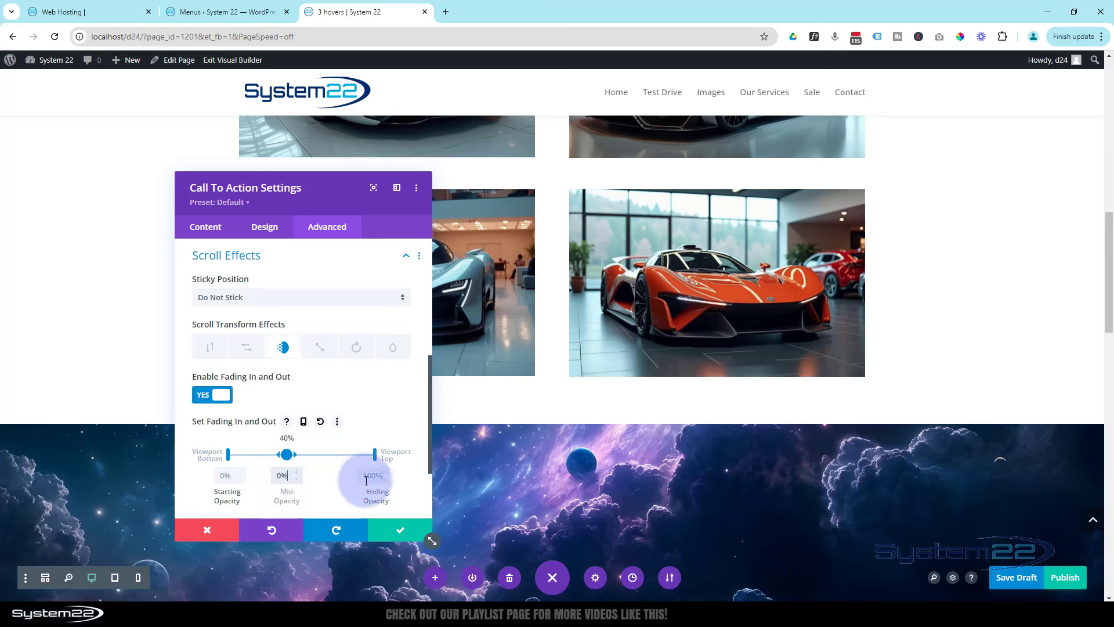
click(377, 454)
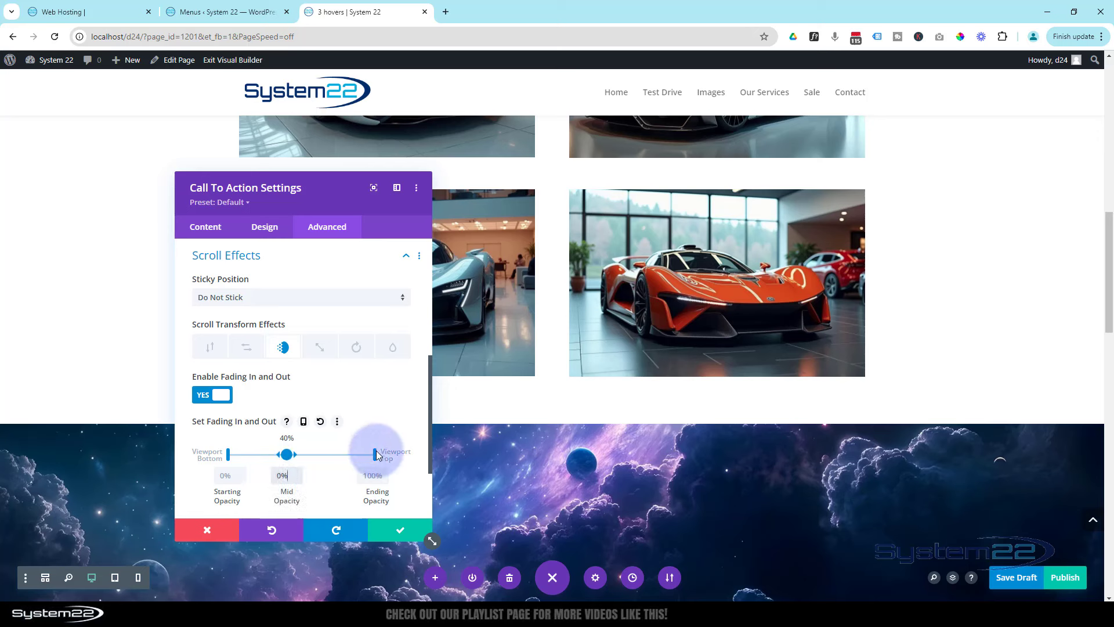
drag(374, 452, 315, 449)
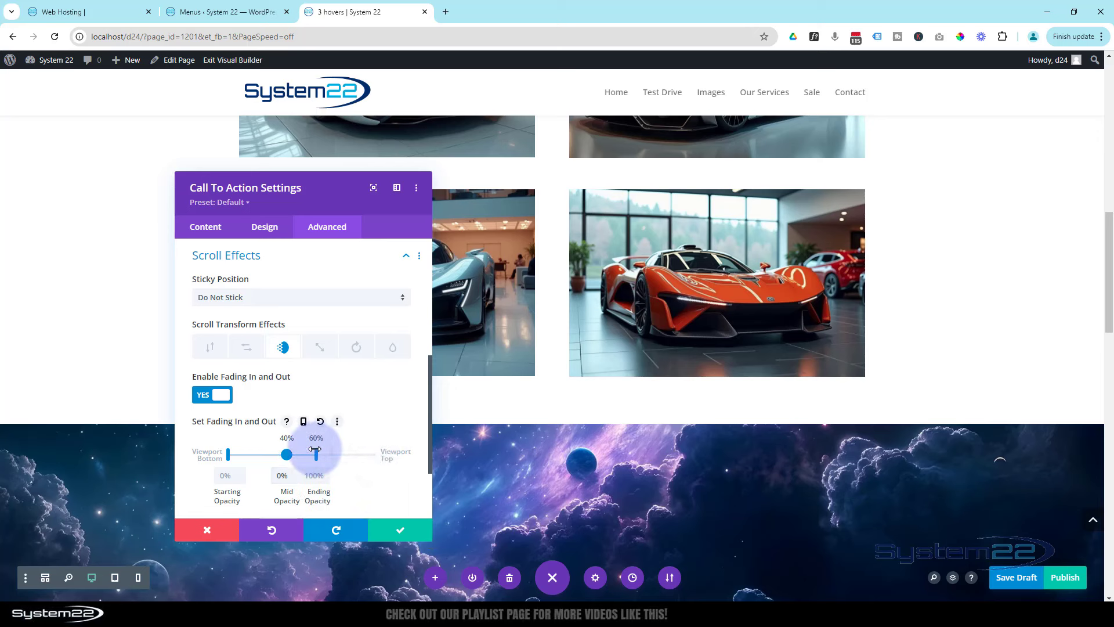
click(311, 477)
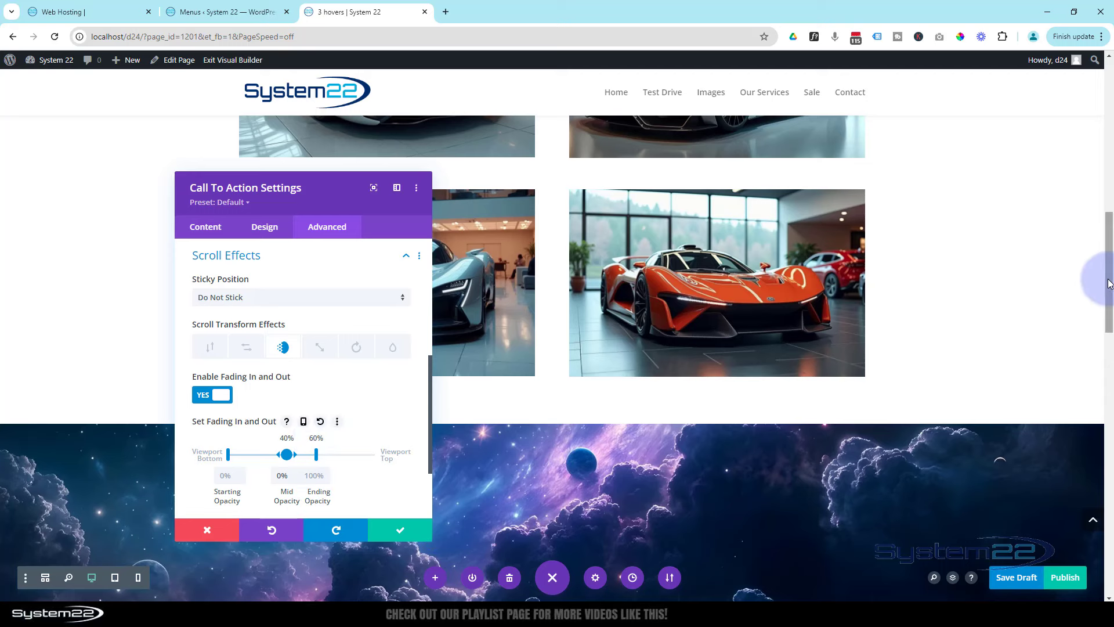
- Save the Call To Action settings, exit the Visual Builder, and check the call-to-action section's scroll effects on the live page
drag(1110, 283, 1102, 348)
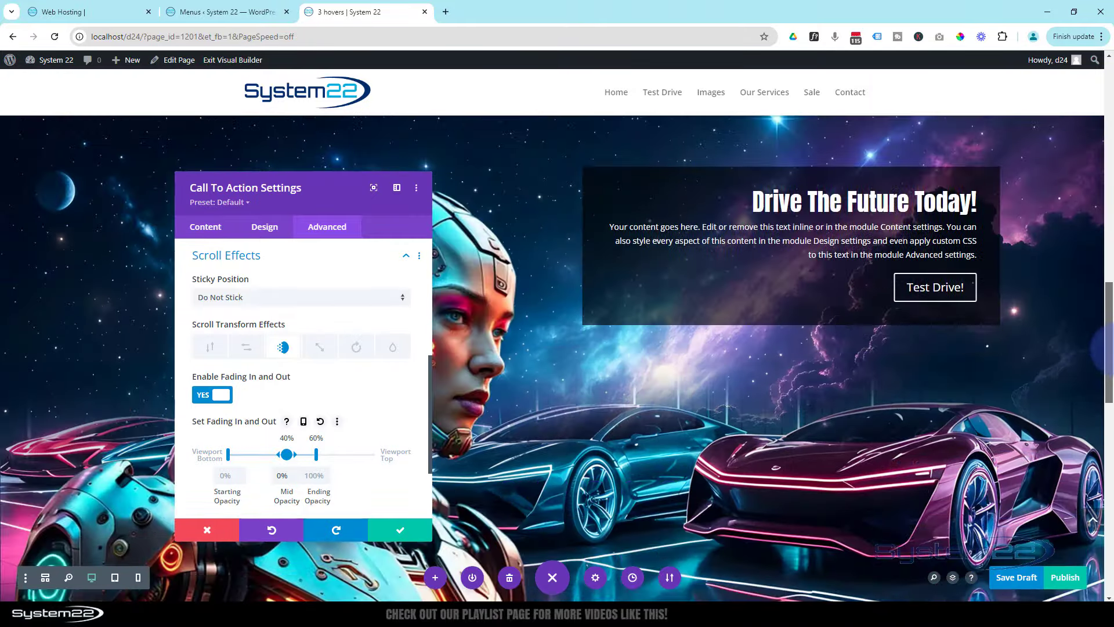
click(410, 538)
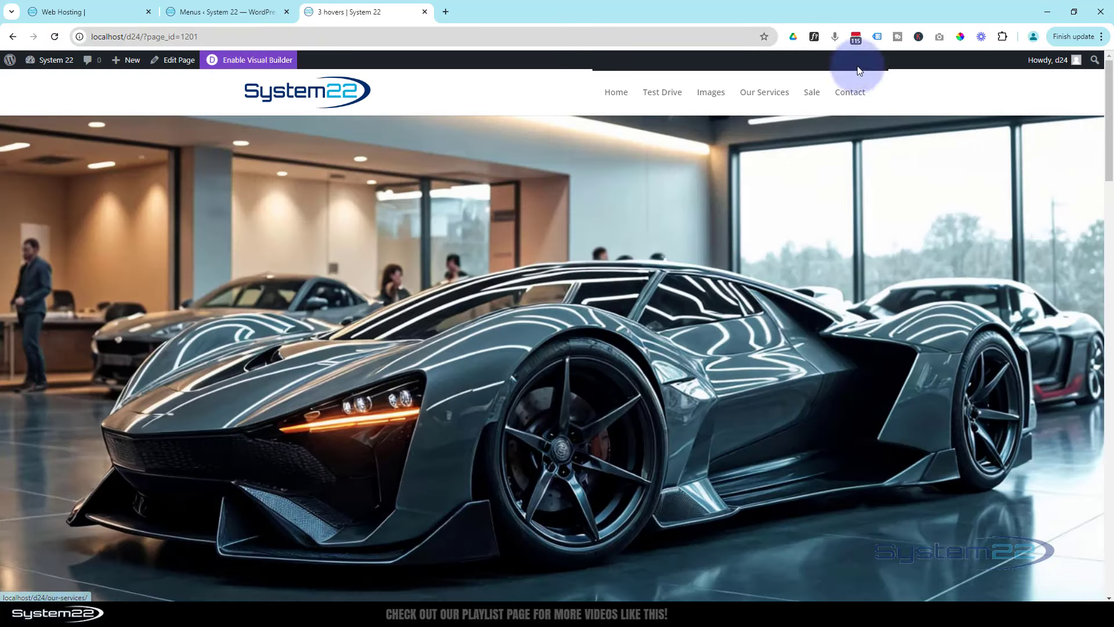
drag(1112, 115, 1085, 344)
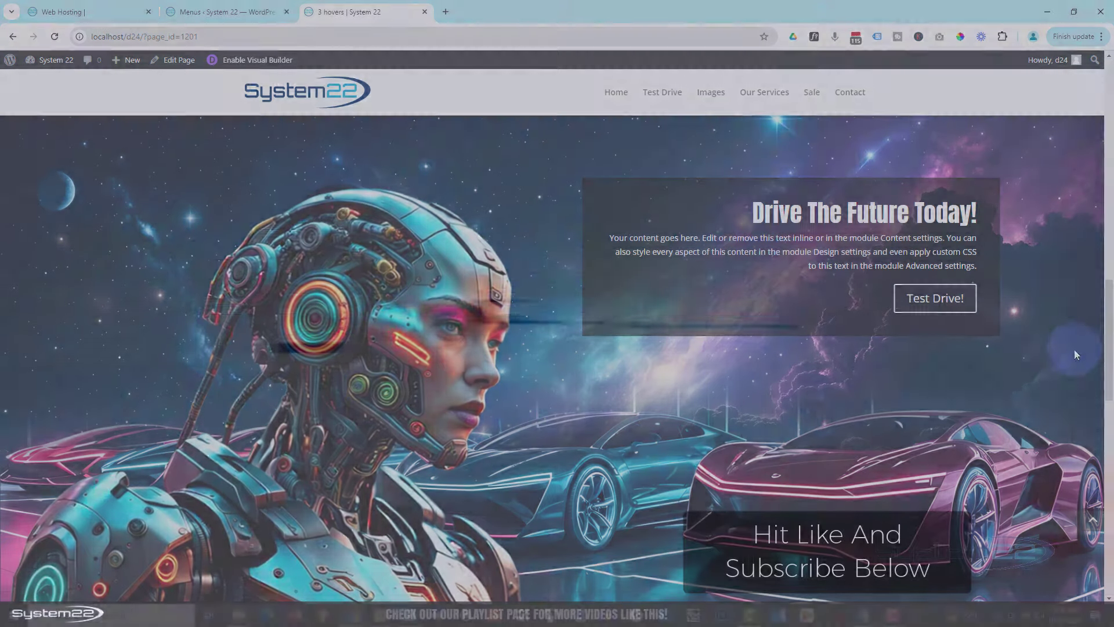